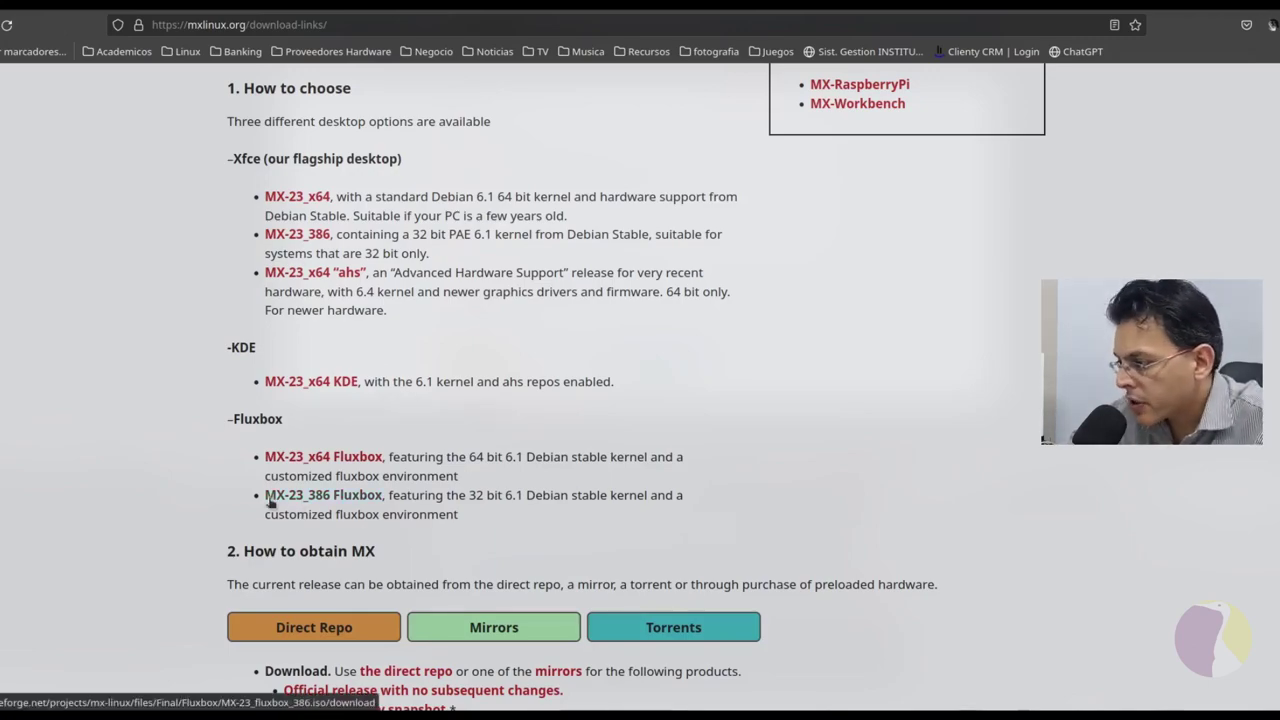
# Step: Scroll down the MX Linux download page
pyautogui.scroll(-3, 463, 513)
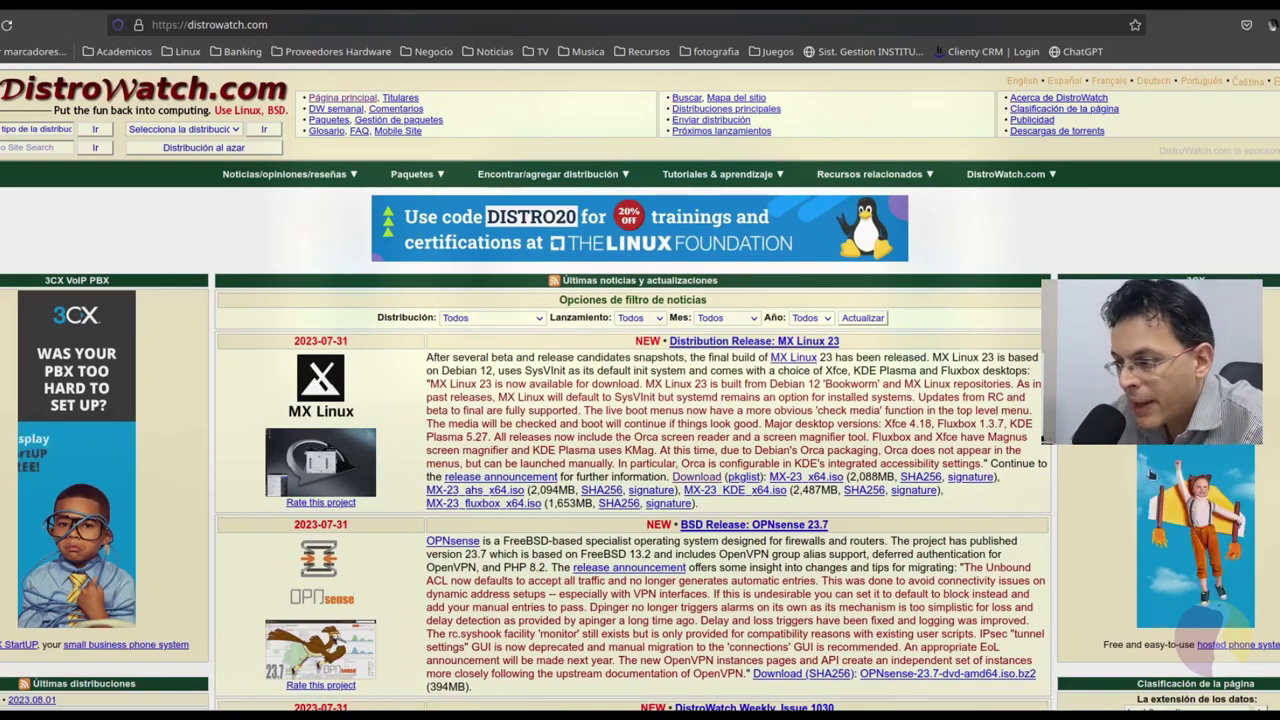
# Step: Browse the Page Hit Ranking time-period list, including yearly options, then return to the page top
pyautogui.scroll(-5, 1227, 487)
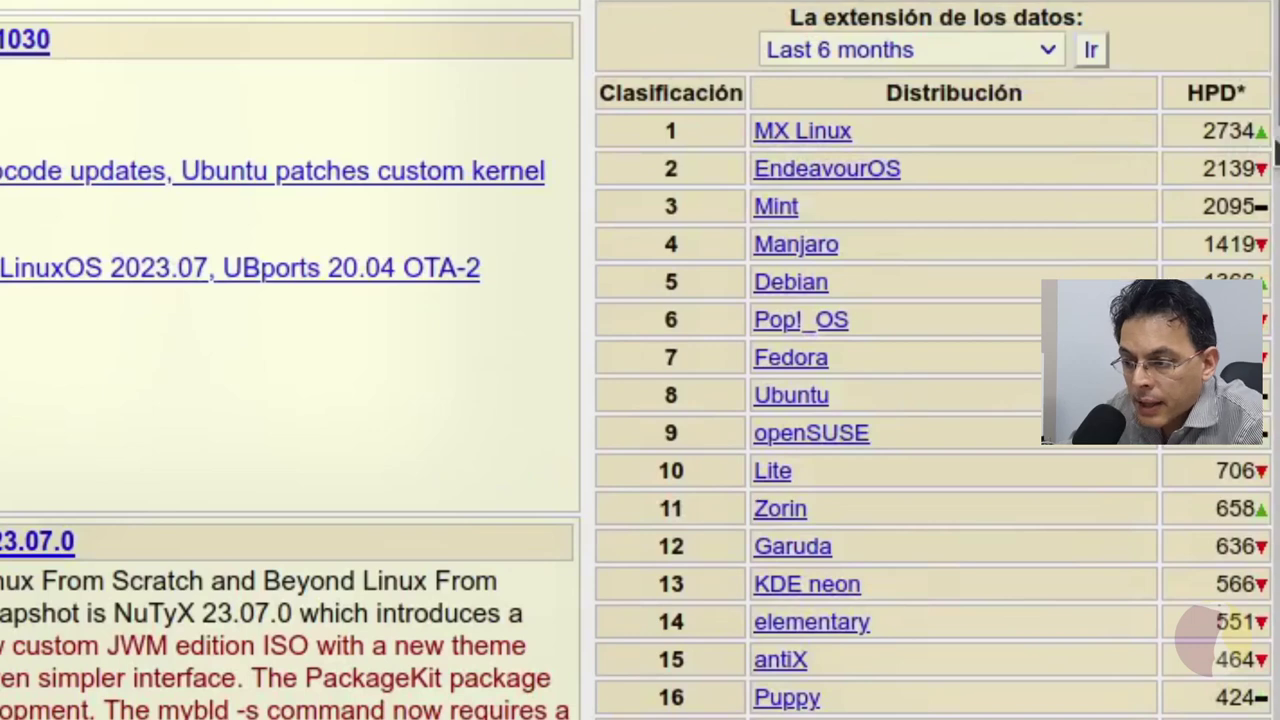
pyautogui.click(1060, 54)
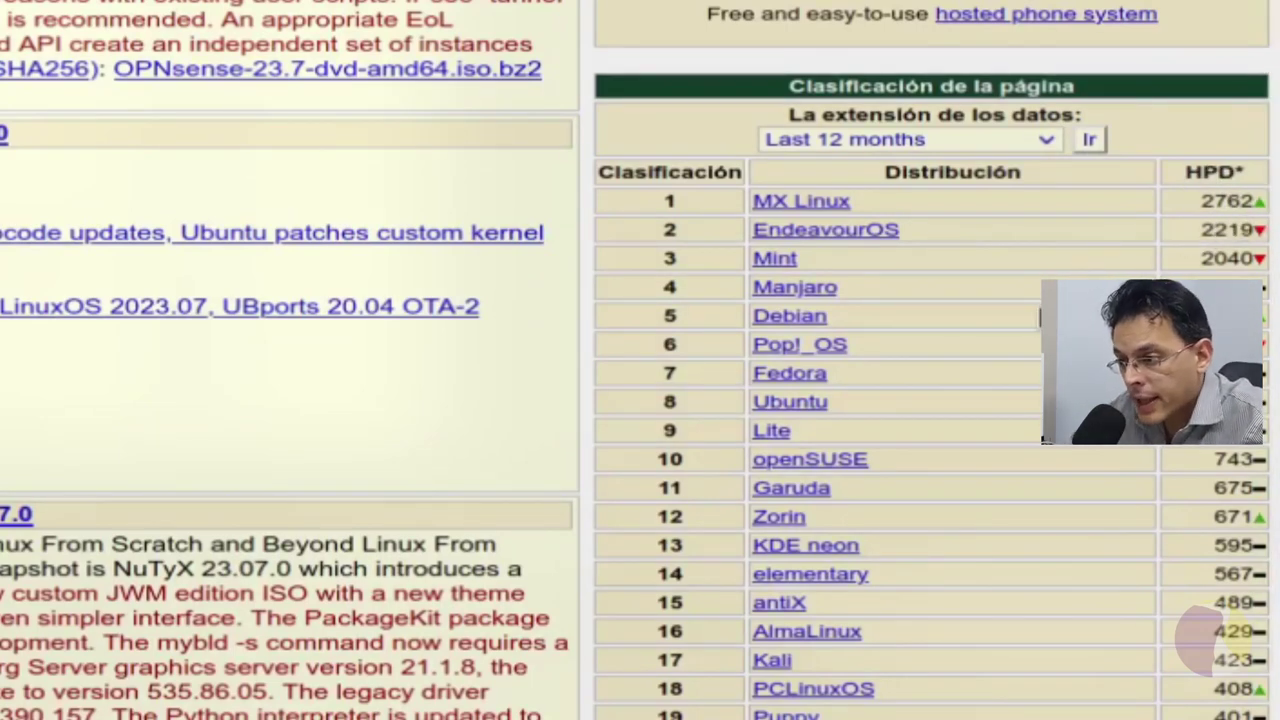
pyautogui.click(1046, 140)
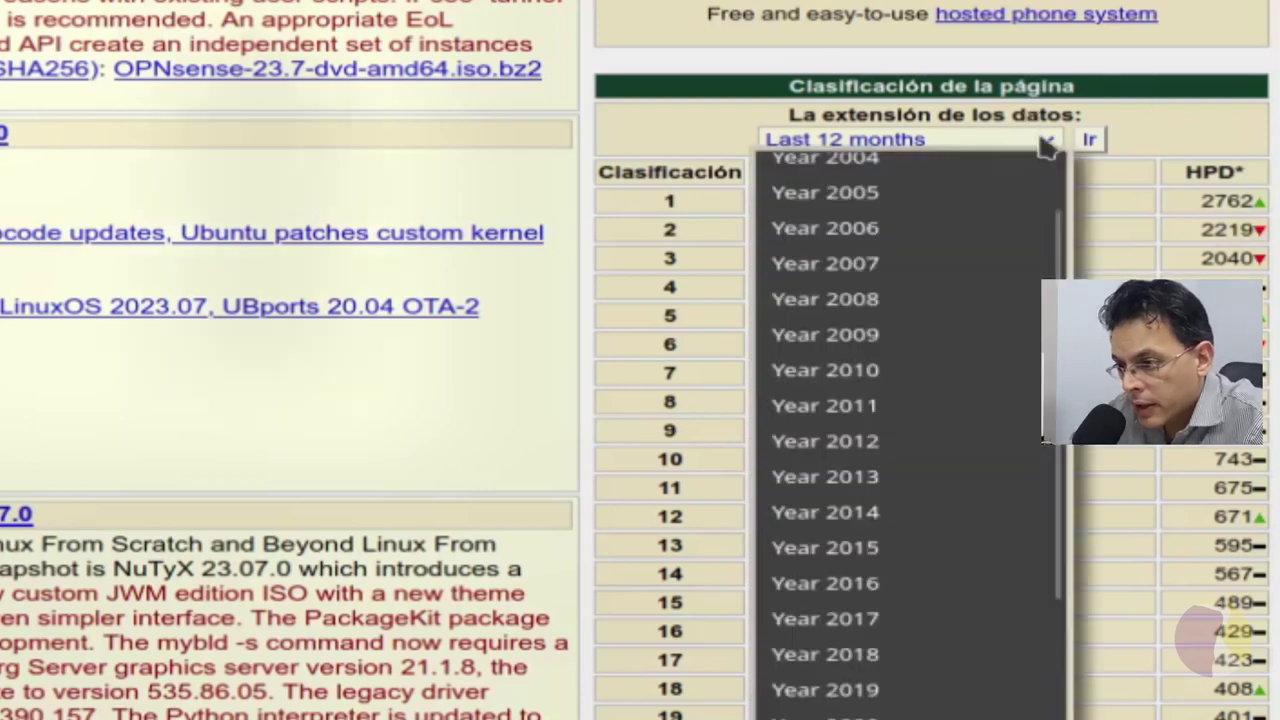
pyautogui.scroll(1, 980, 462)
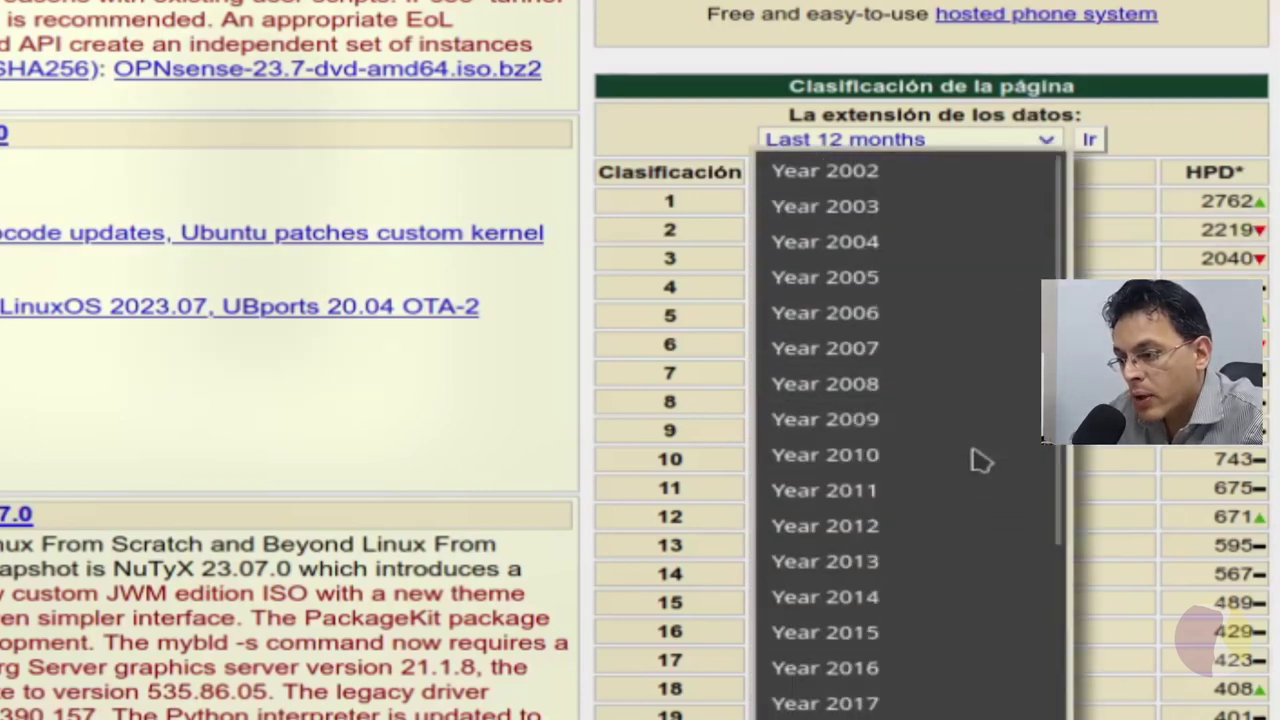
pyautogui.click(1212, 639)
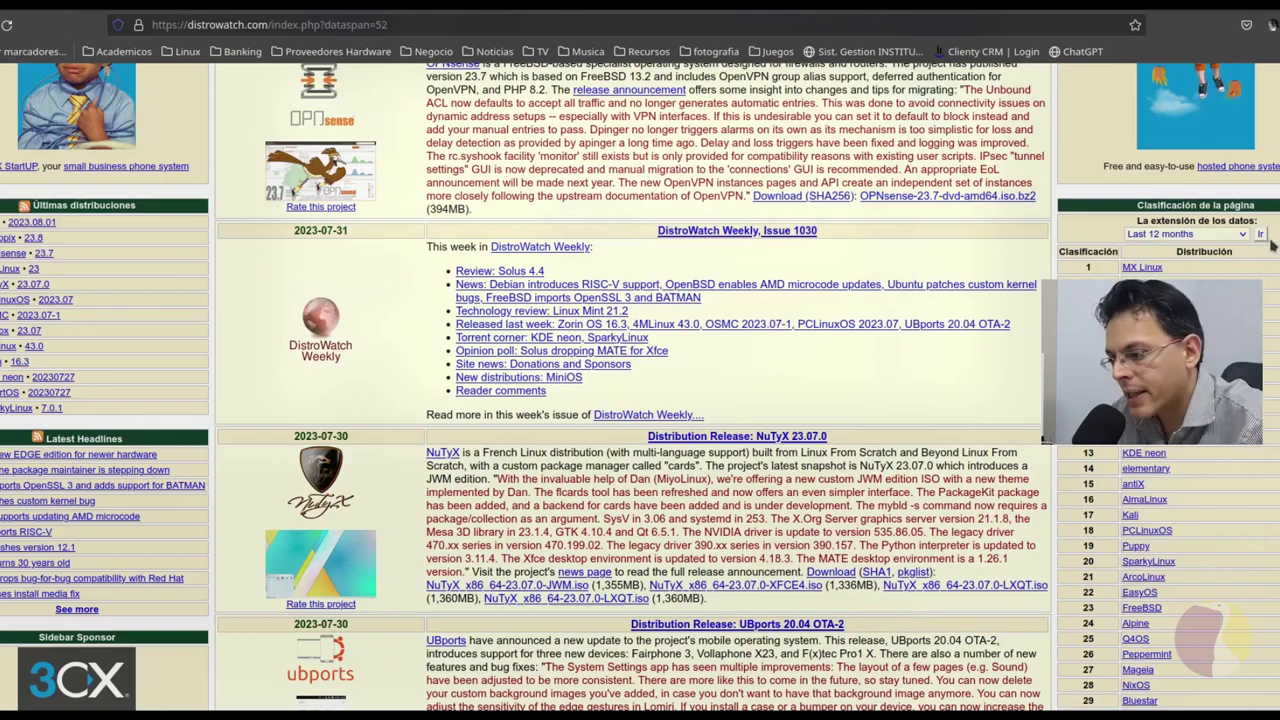
pyautogui.scroll(4, 633, 400)
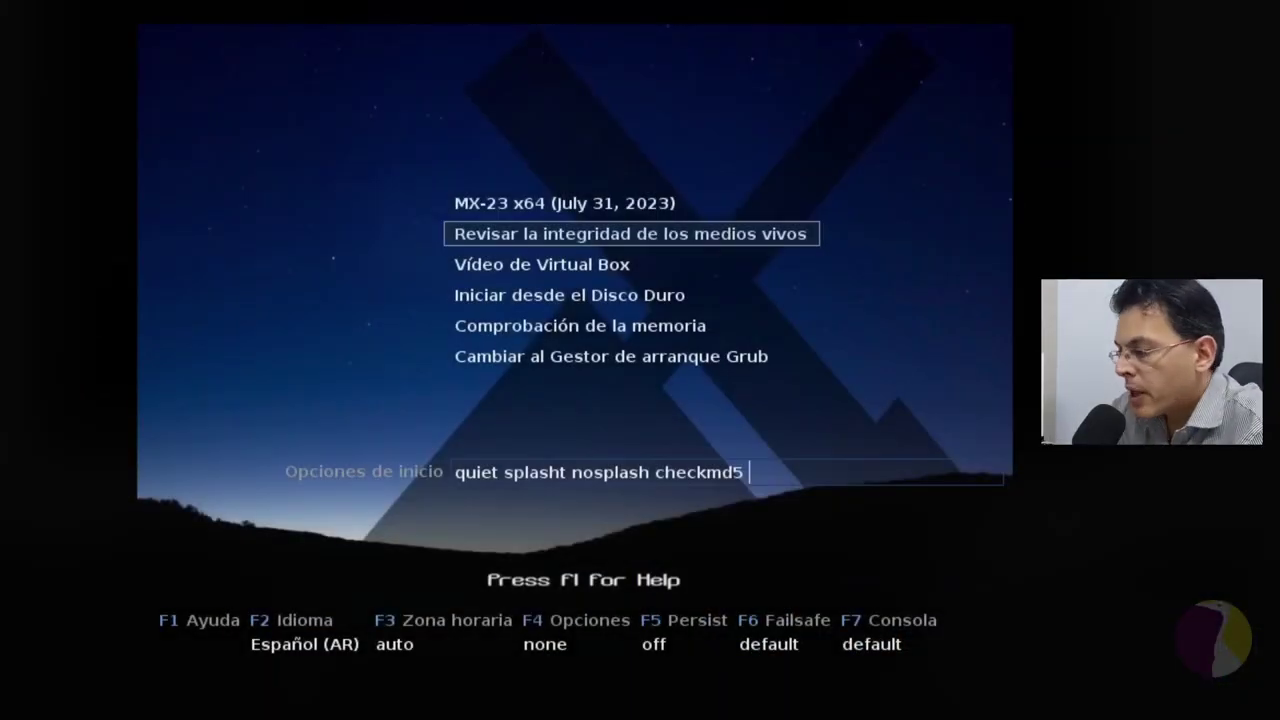
# Step: Review the live boot and VirtualBox video entries, returning to the default MX-23 x64 entry
pyautogui.press('Up')
pyautogui.press('Down')
pyautogui.press('Up')
pyautogui.press('Down')
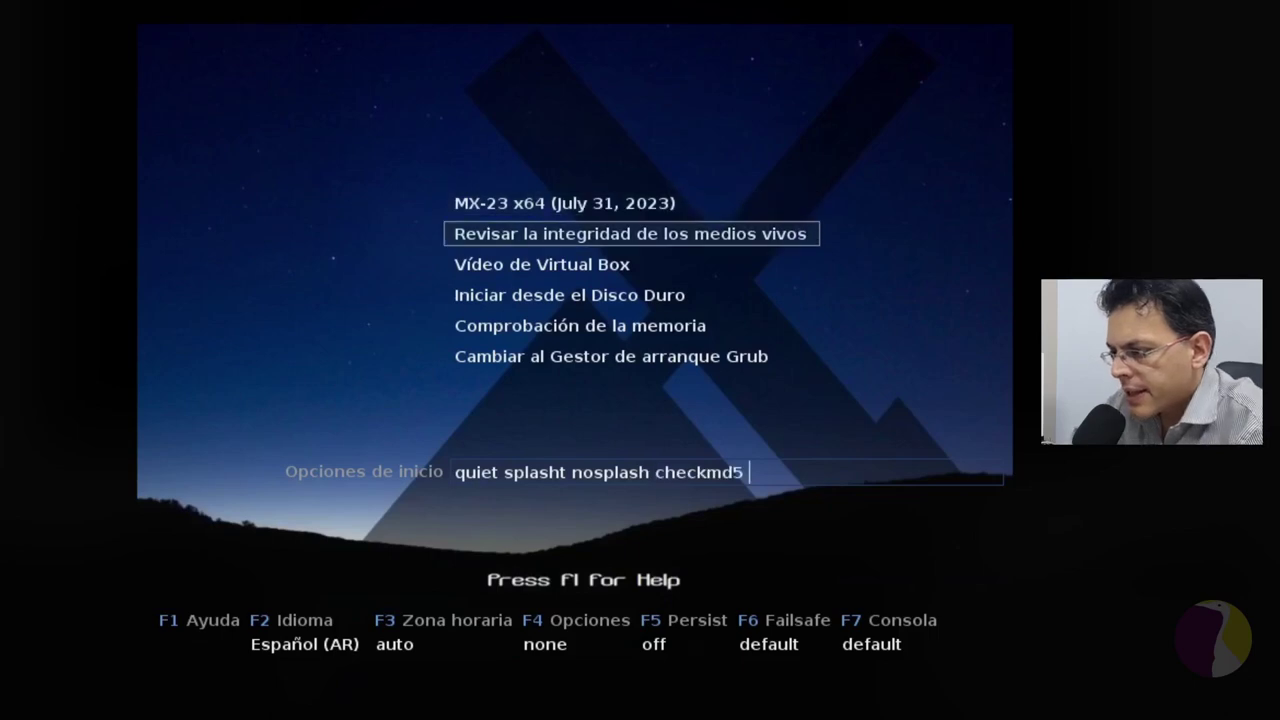
pyautogui.press('Up')
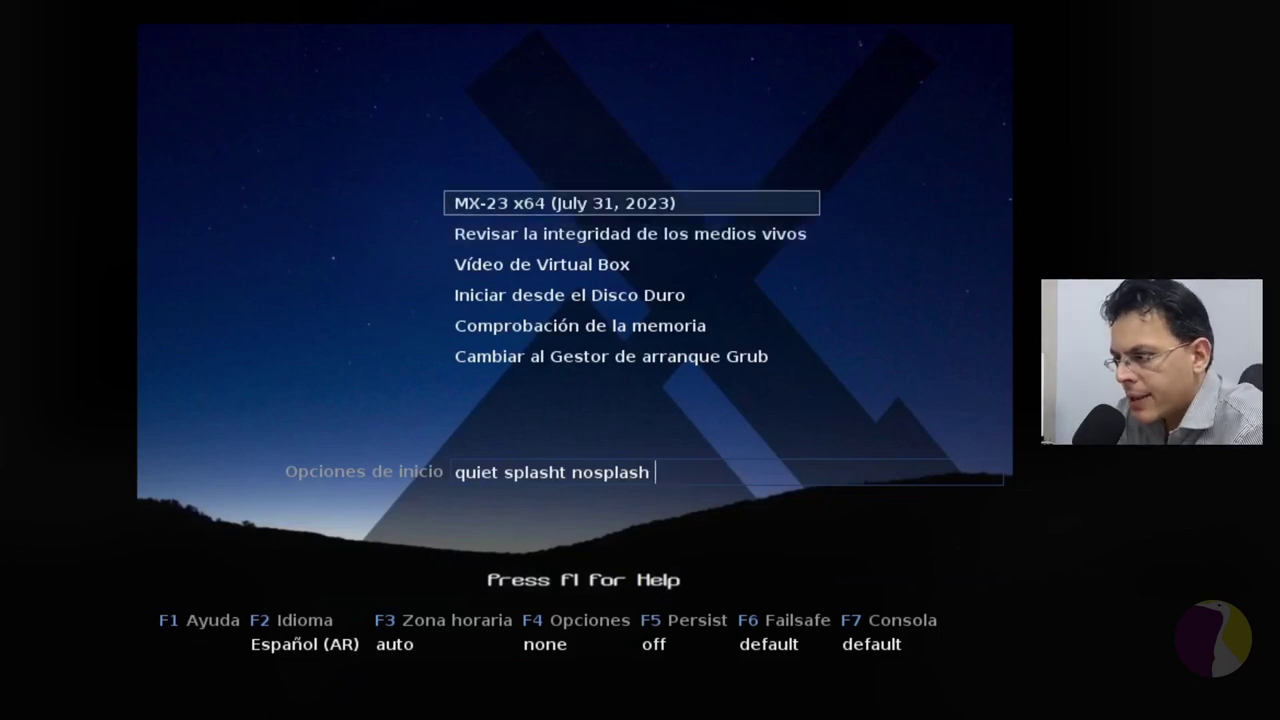
pyautogui.press('Down')
pyautogui.press('Down')
pyautogui.press('Down')
pyautogui.press('Down')
pyautogui.press('Up')
pyautogui.press('Up')
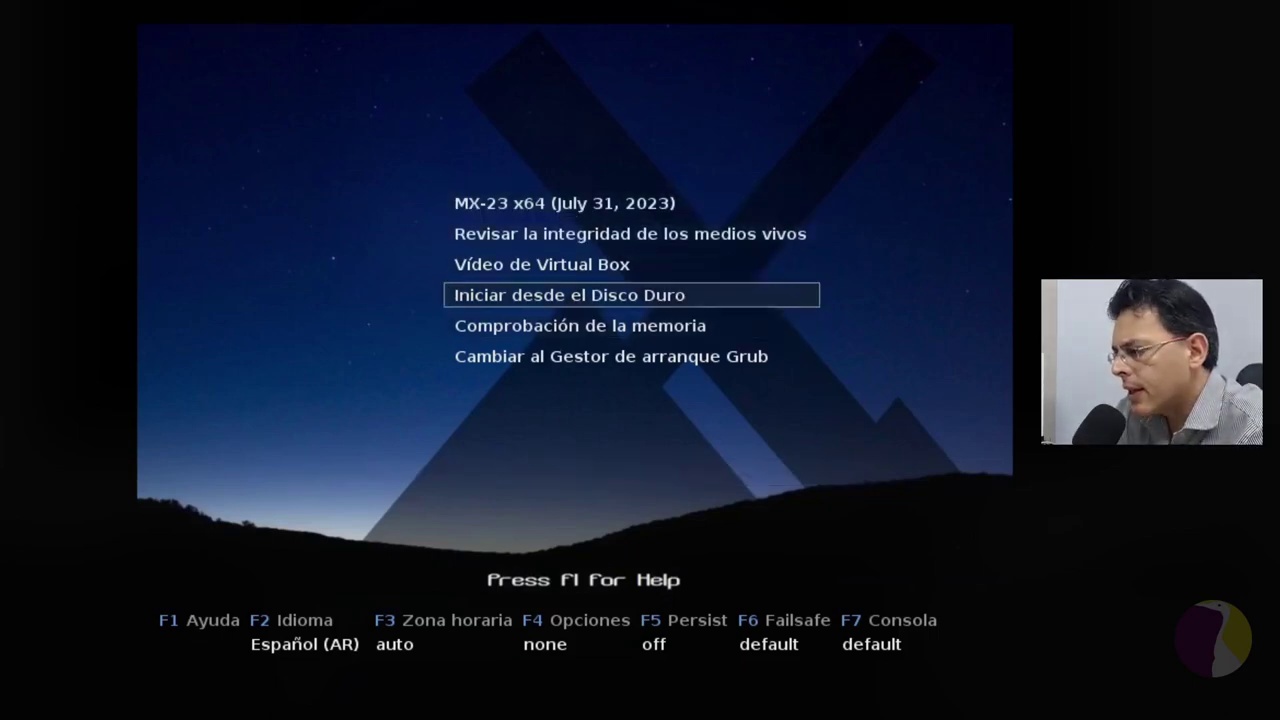
pyautogui.press('Up')
pyautogui.press('Up')
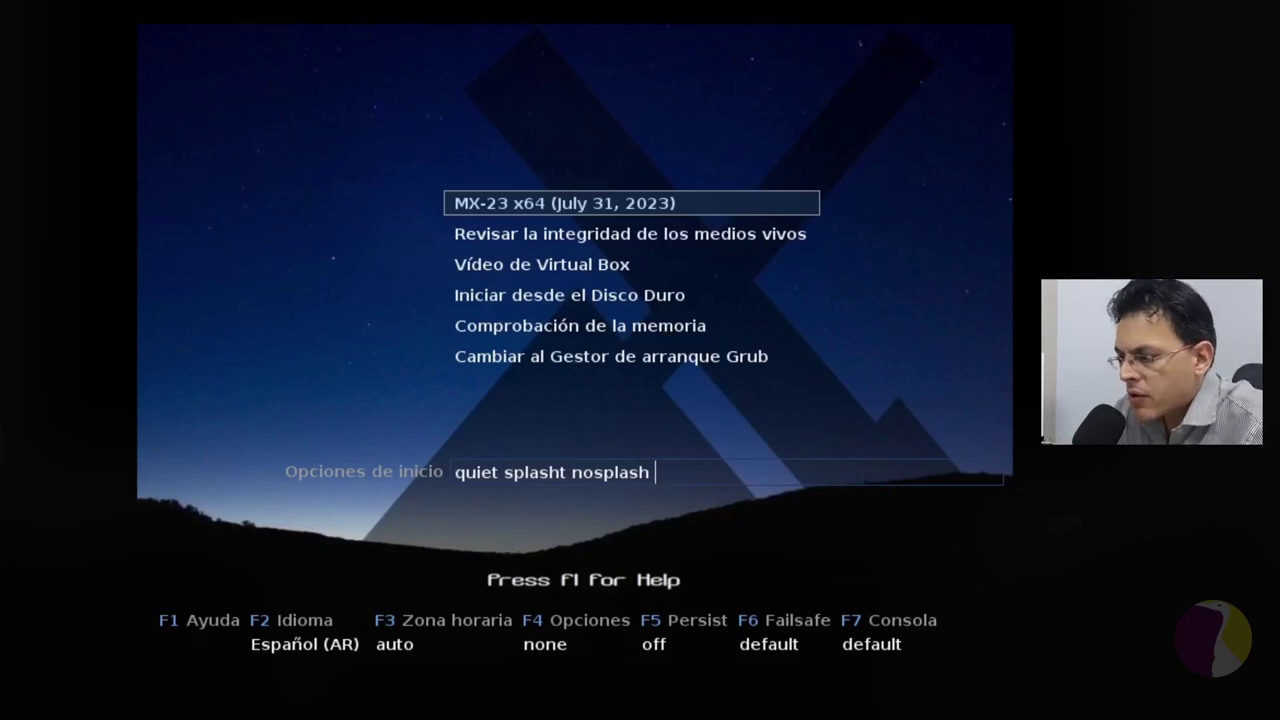
# Step: Preview the media check and memory test entries, then boot 'MX-23 x64 (July 31, 2023)'
pyautogui.press('Down')
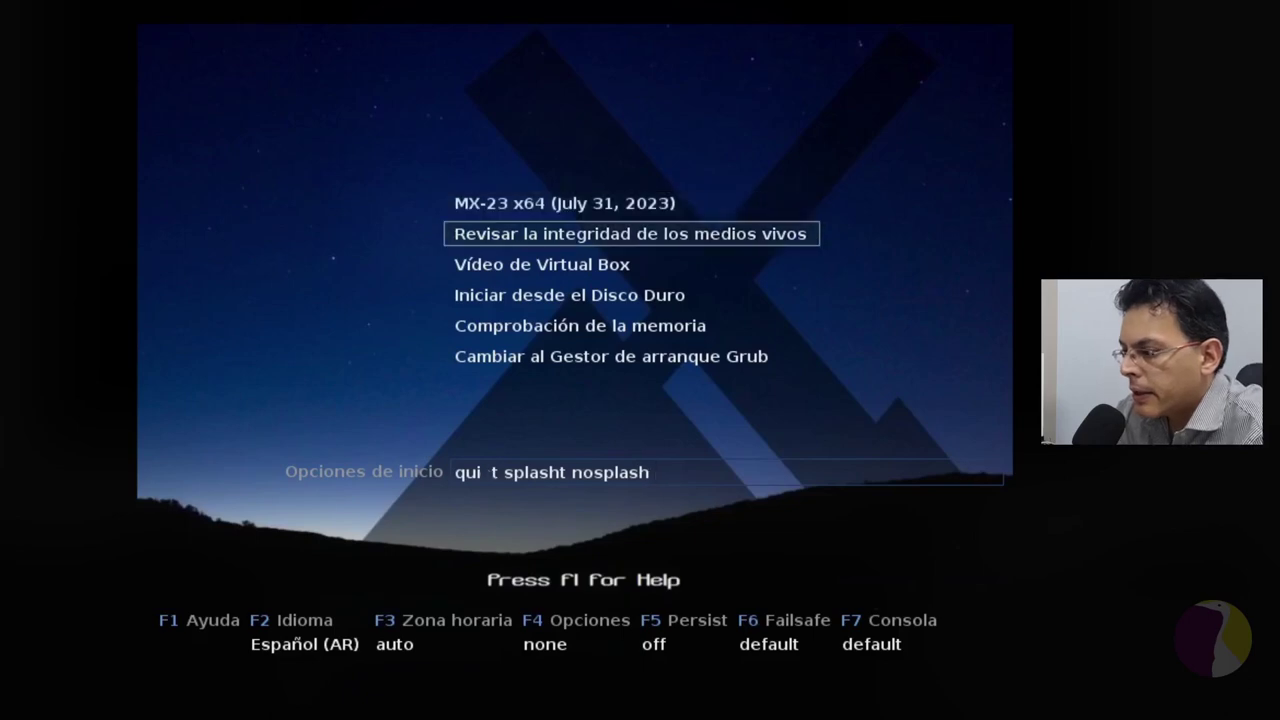
pyautogui.press('Up')
pyautogui.press('Down')
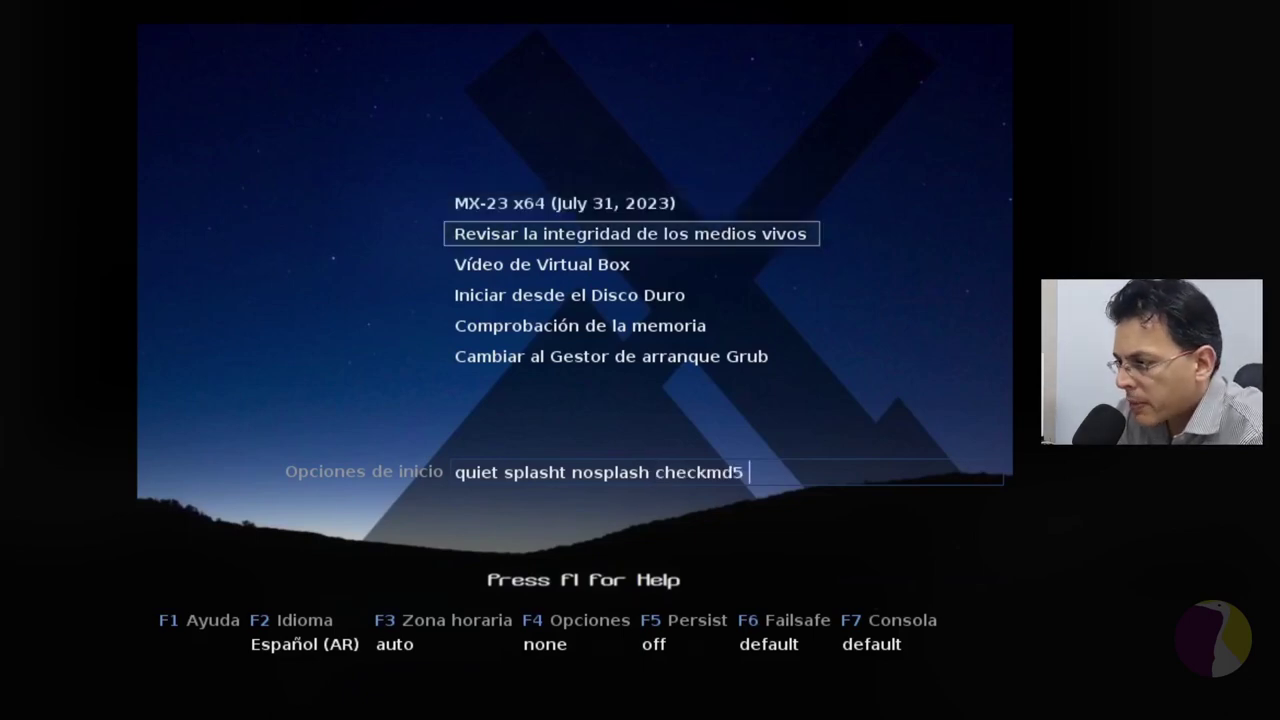
pyautogui.press('Up')
pyautogui.press('Down')
pyautogui.press('Down')
pyautogui.press('Down')
pyautogui.press('Down')
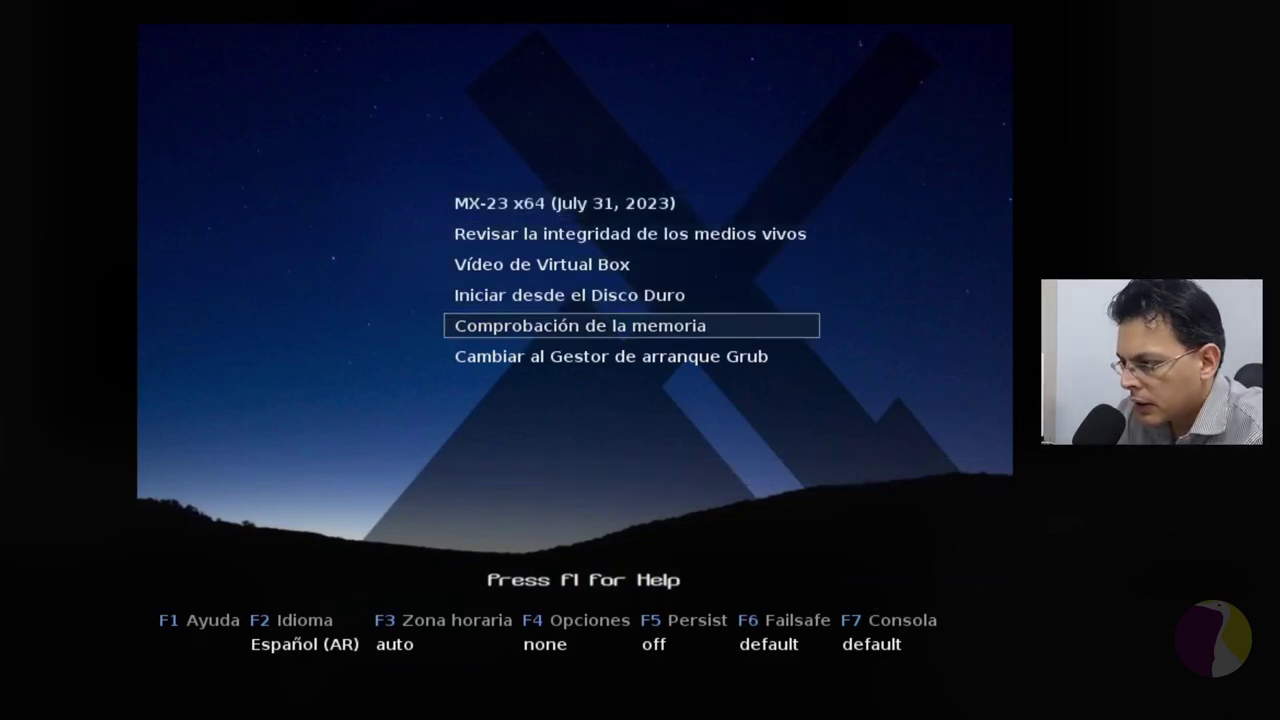
pyautogui.press('Up')
pyautogui.press('Up')
pyautogui.press('Up')
pyautogui.press('Up')
pyautogui.press('Down')
pyautogui.press('Up')
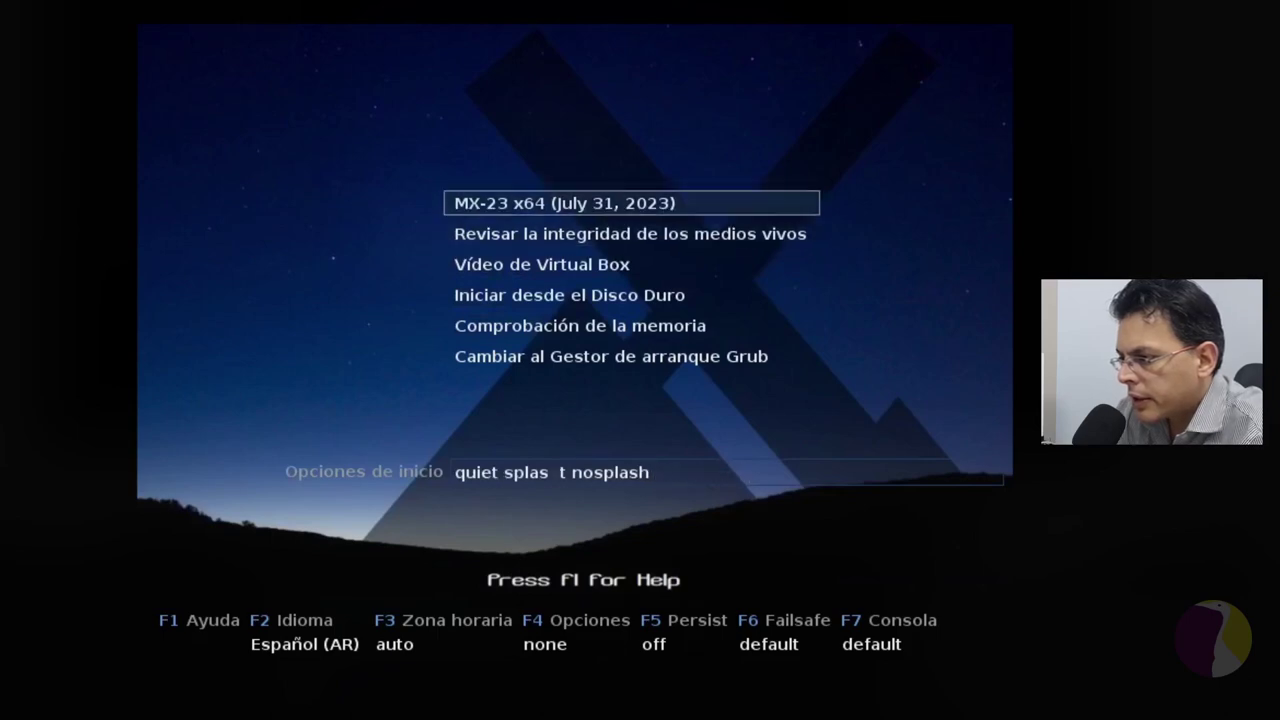
pyautogui.press('Return')
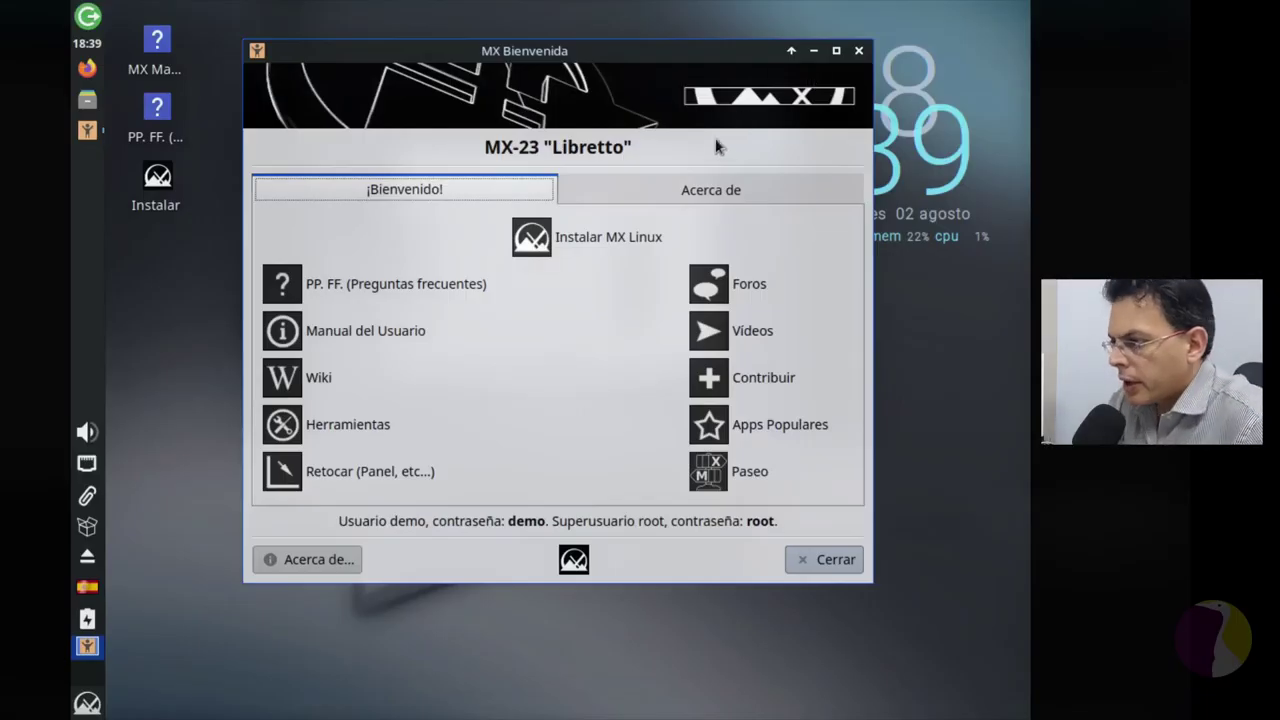
# Step: Read the MX version details on the welcome window's 'Acerca de' tab, then close it with Cerrar
pyautogui.moveTo(659, 55); pyautogui.dragTo(683, 77)
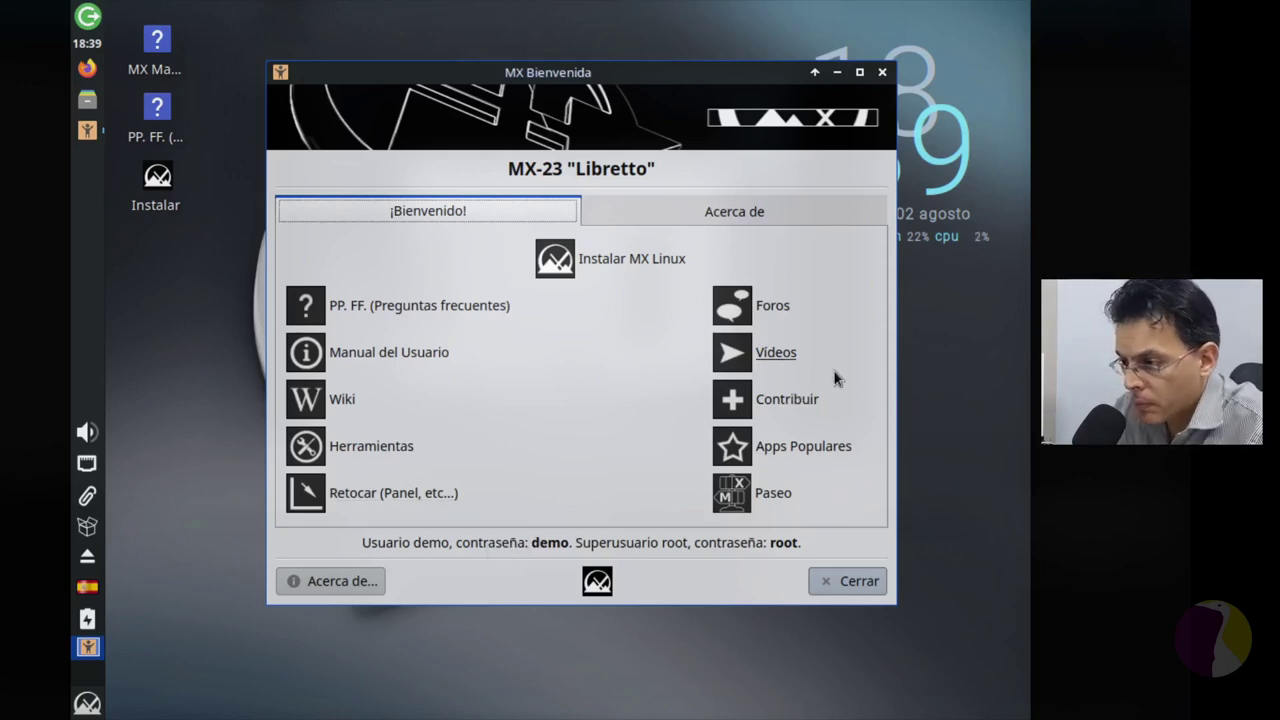
pyautogui.click(774, 216)
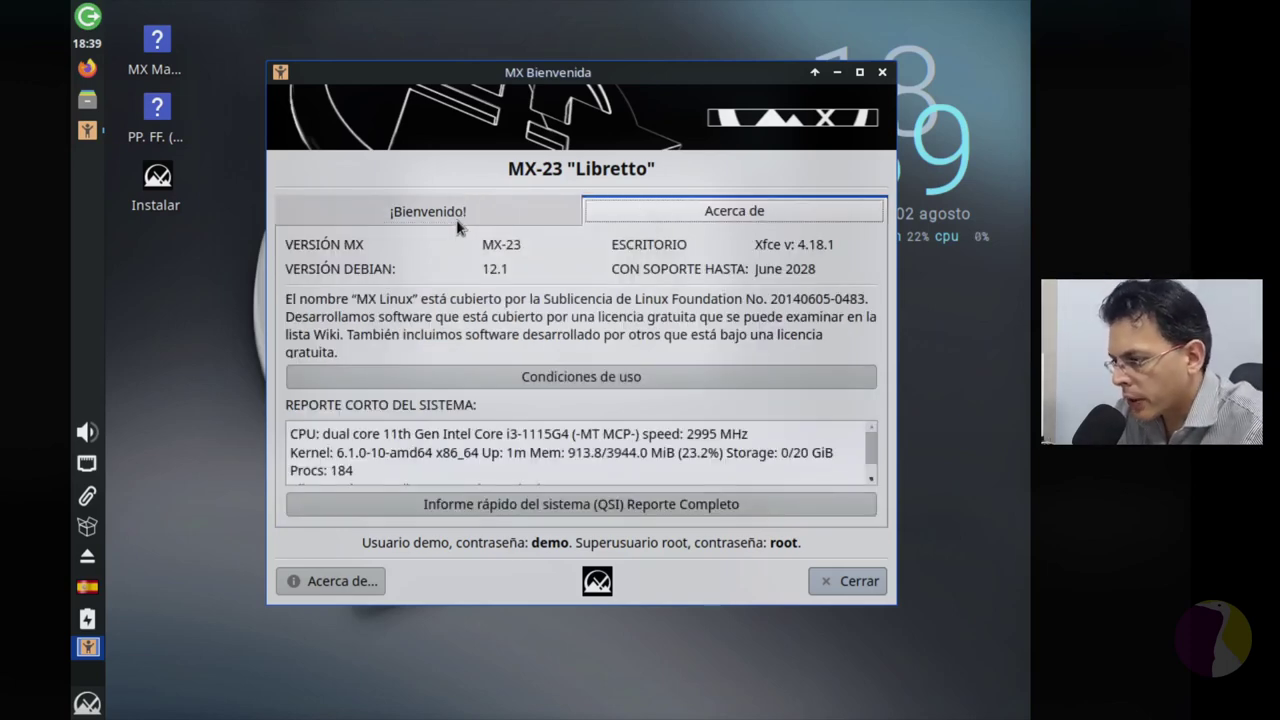
pyautogui.click(848, 582)
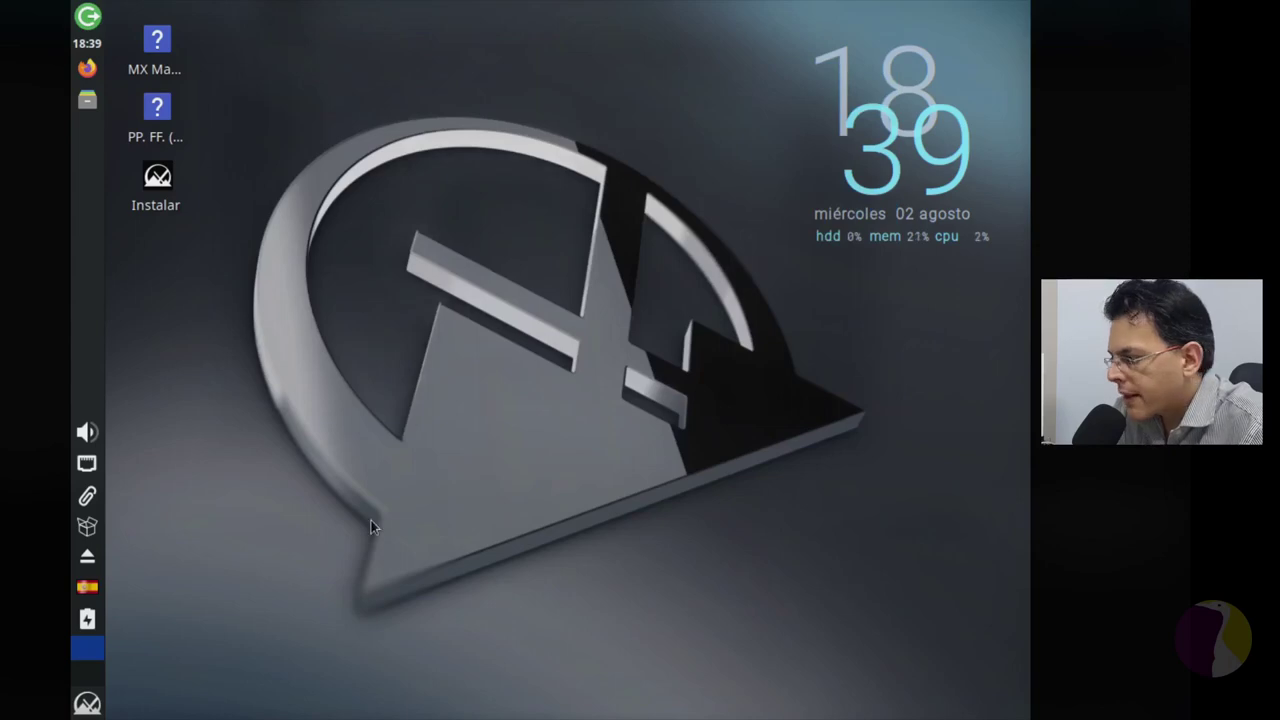
# Step: Dismiss the desktop context menu and start the installer from the 'Instalar' desktop icon
pyautogui.rightClick(378, 93)
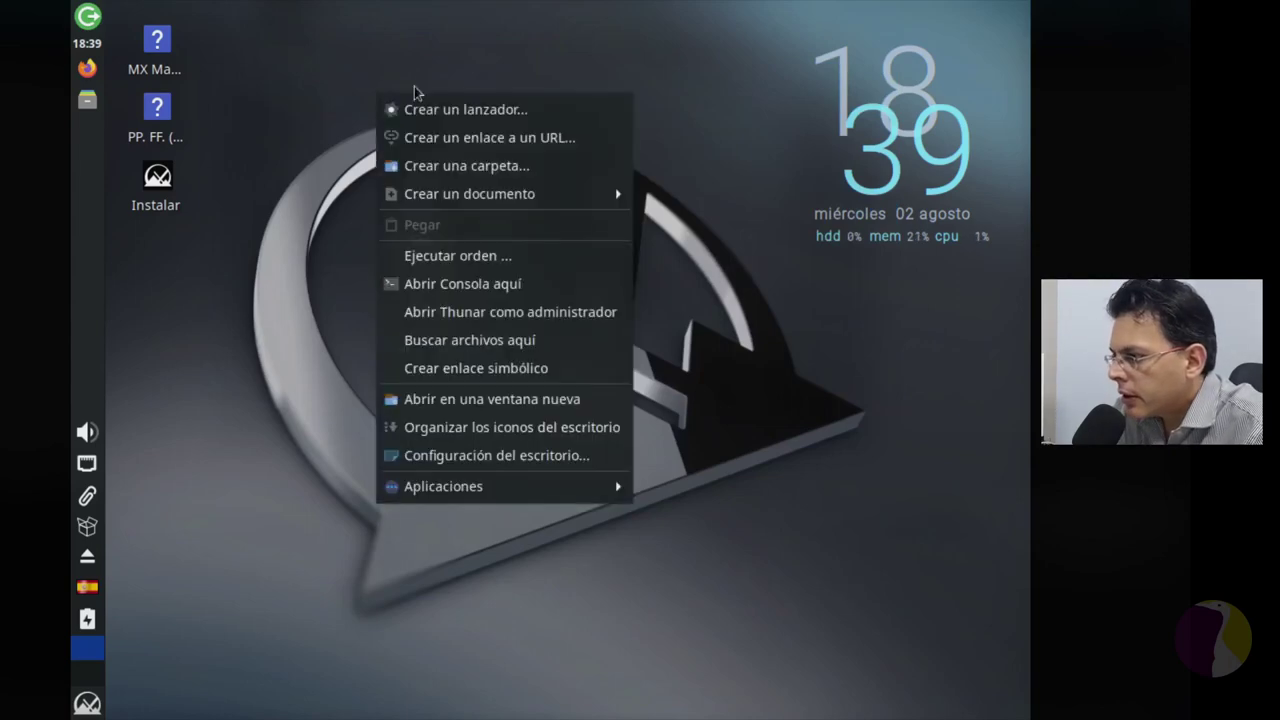
pyautogui.click(482, 545)
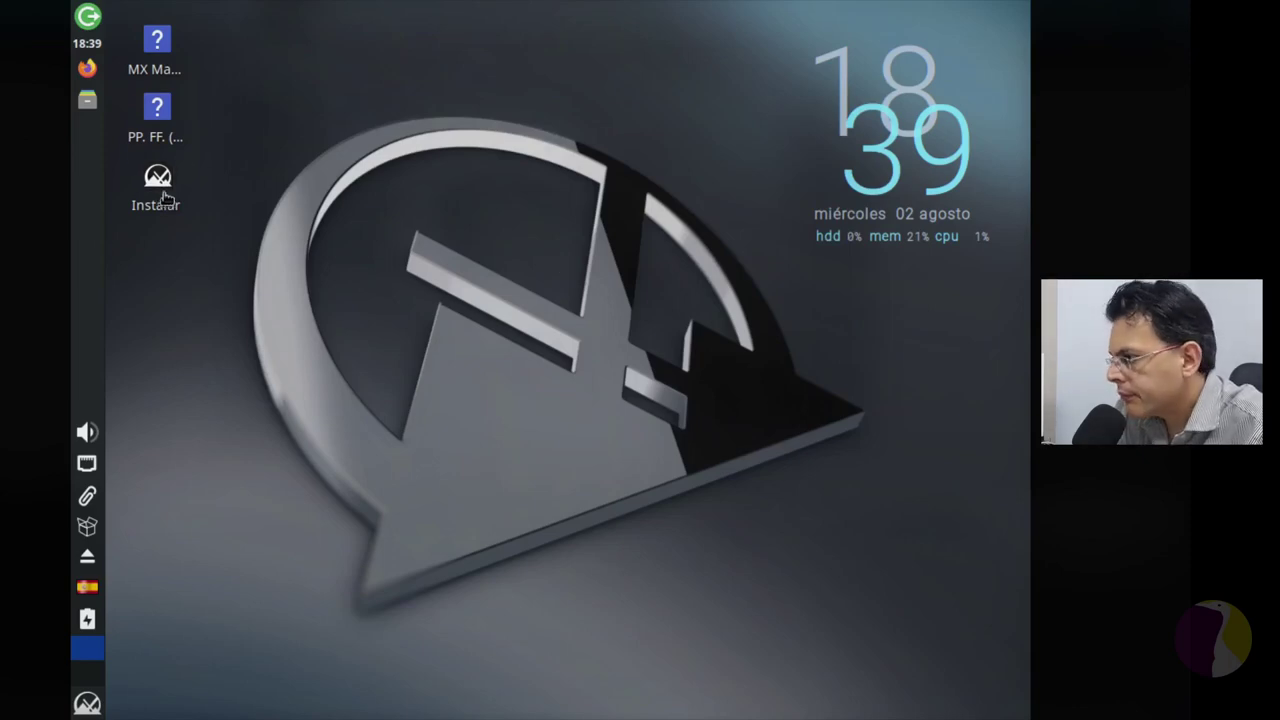
pyautogui.doubleClick(165, 197)
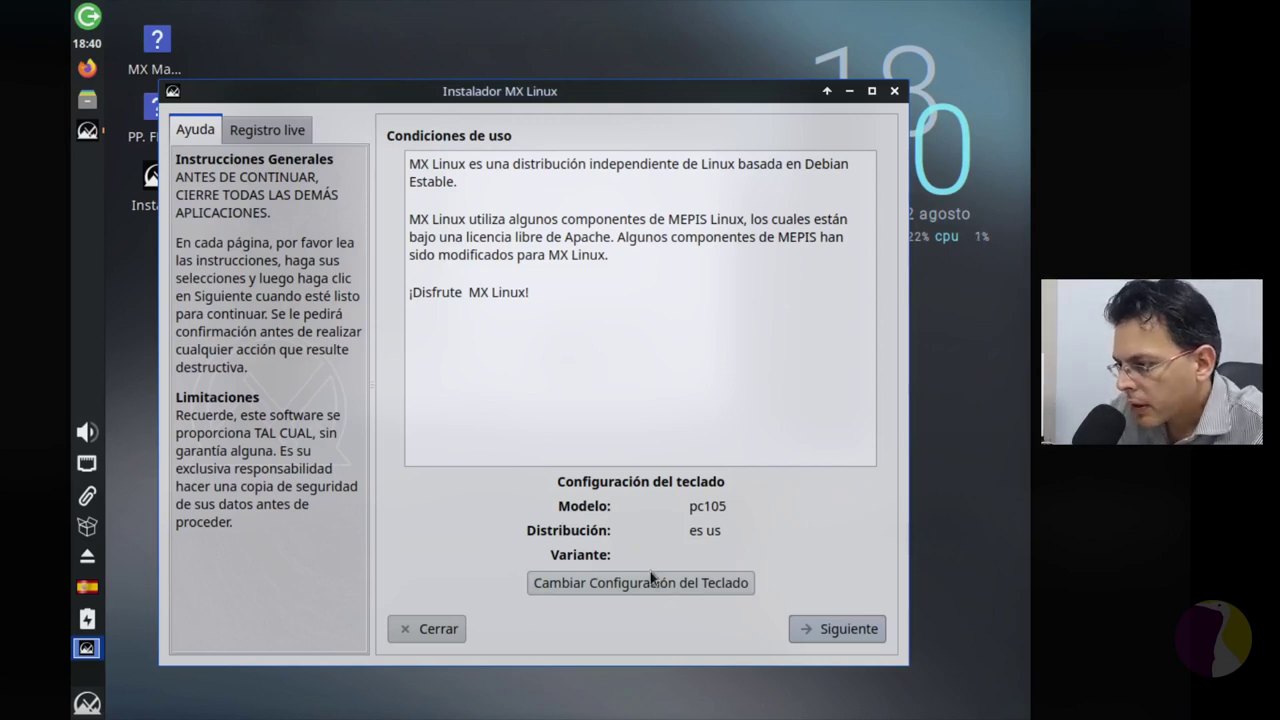
# Step: Add the Spanish (Latin American) keyboard layout in the keyboard settings
pyautogui.click(645, 585)
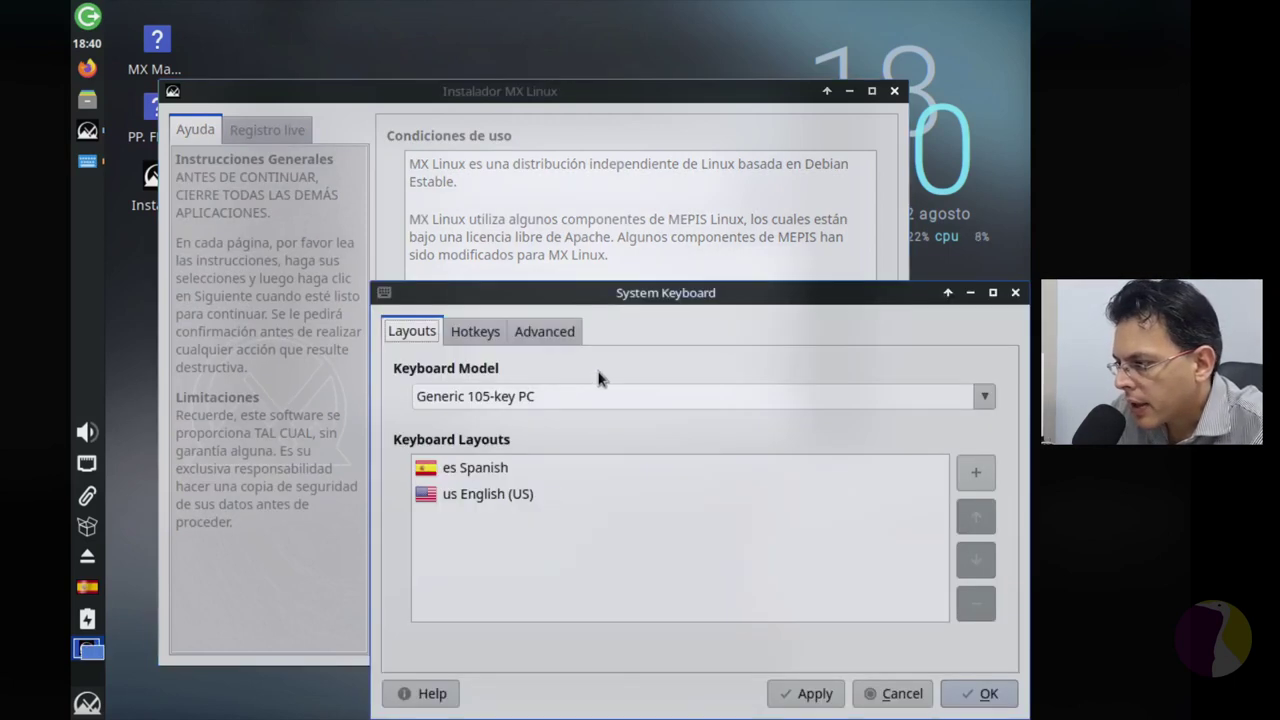
pyautogui.click(492, 478)
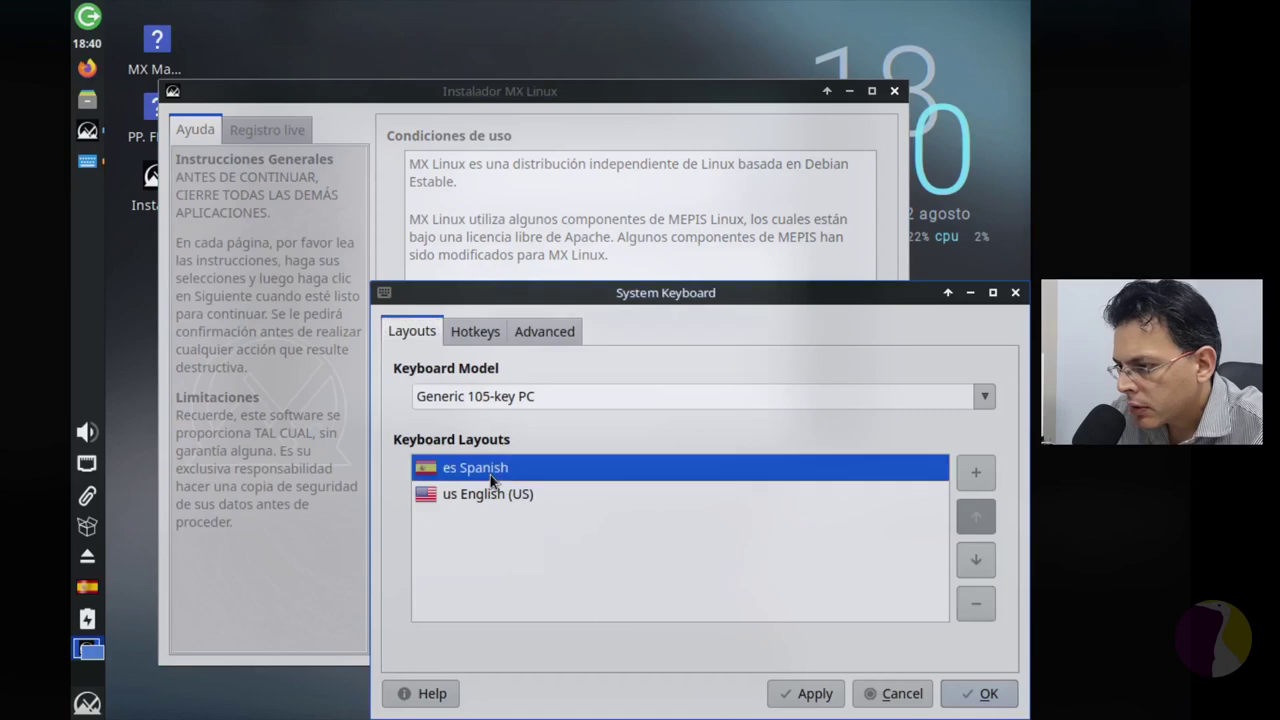
pyautogui.click(975, 472)
pyautogui.click(645, 415)
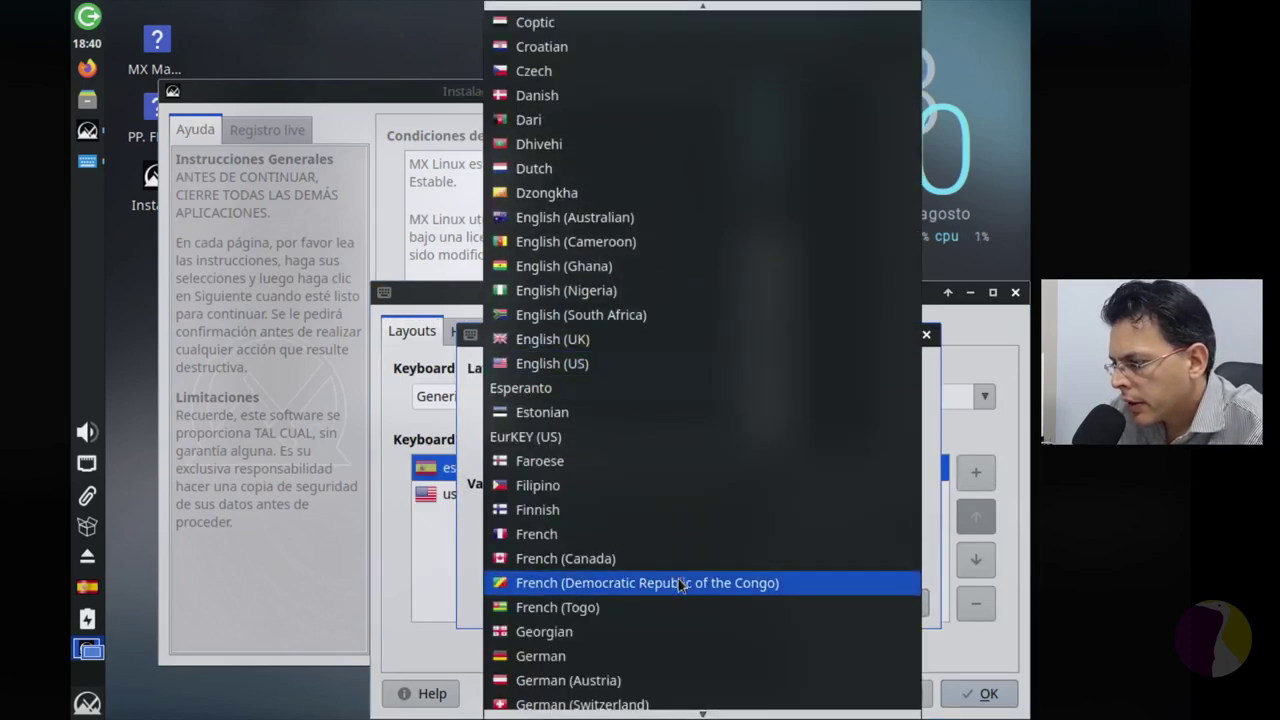
pyautogui.scroll(-8, 684, 569)
pyautogui.scroll(-10, 694, 540)
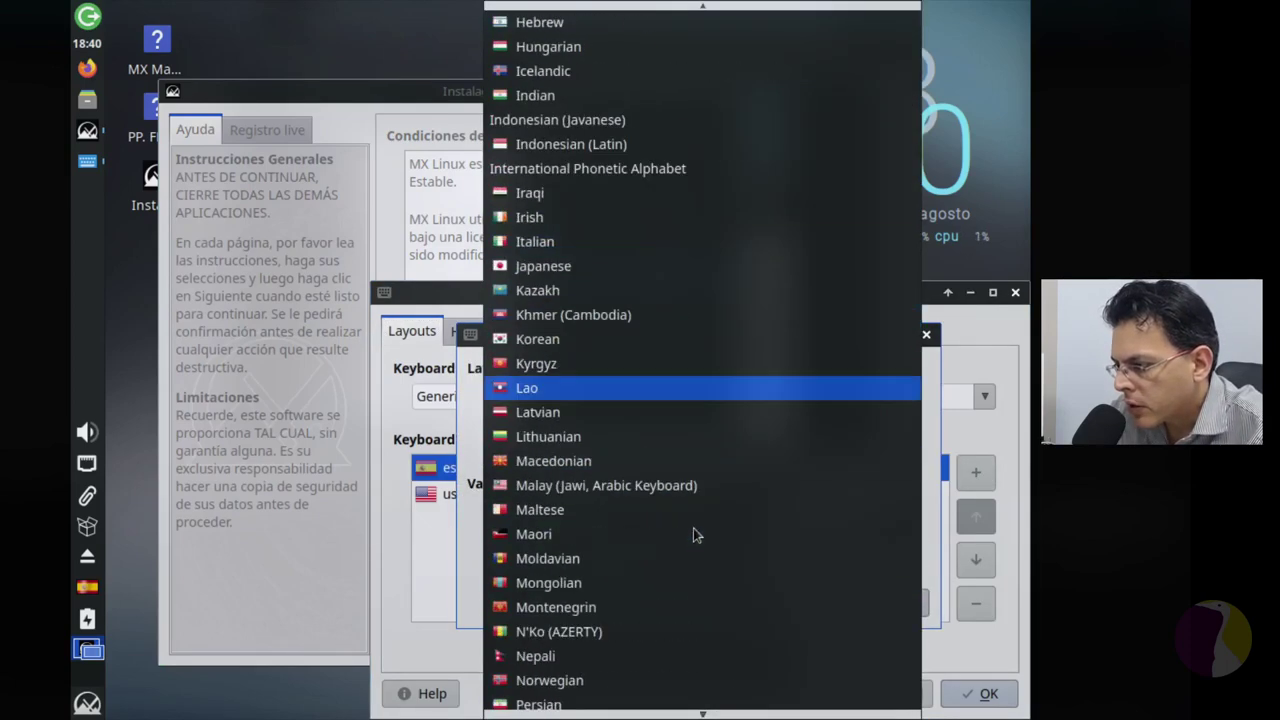
pyautogui.click(675, 394)
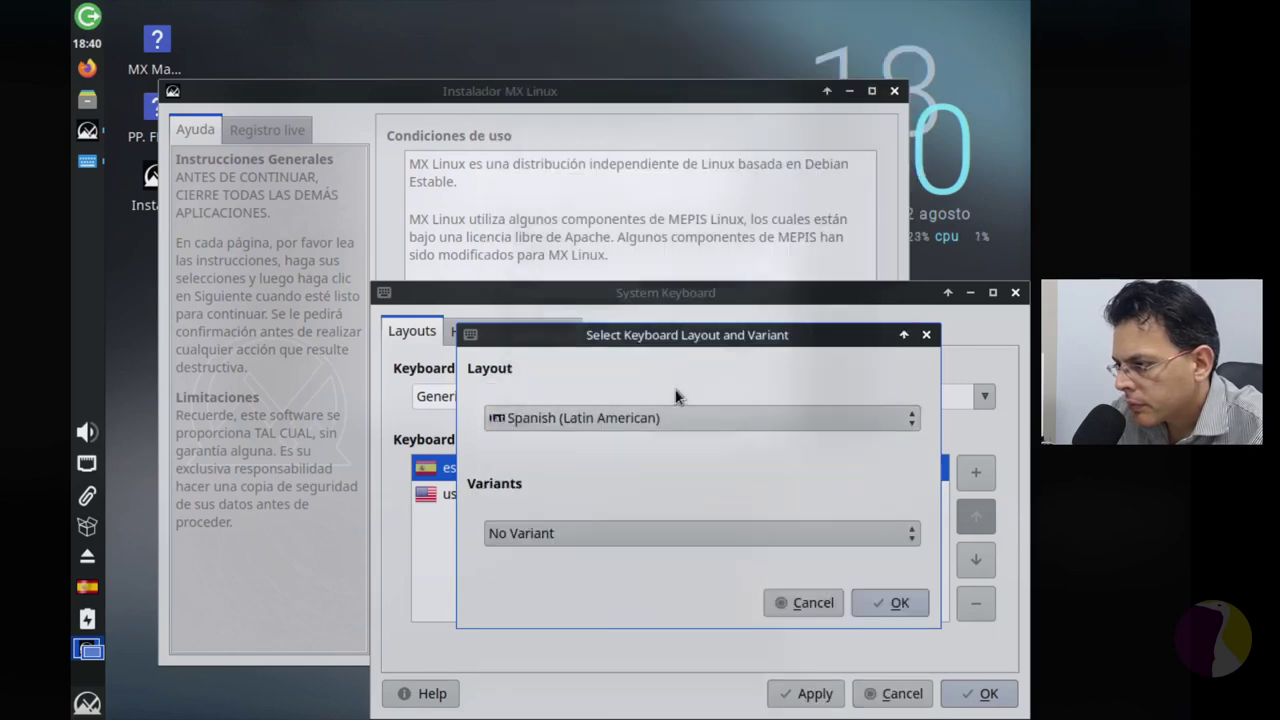
pyautogui.click(890, 603)
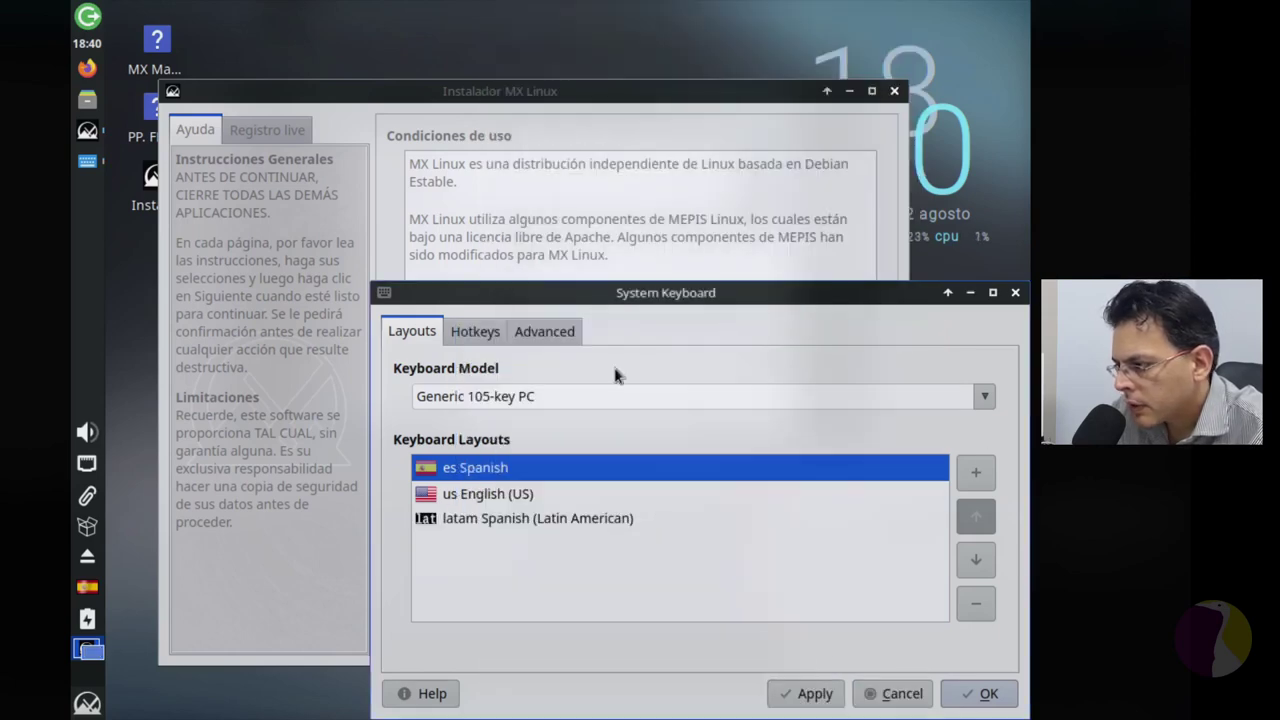
# Step: Move latam Spanish to the top of the layout order, save, and continue past the terms page
pyautogui.click(565, 520)
pyautogui.click(976, 516)
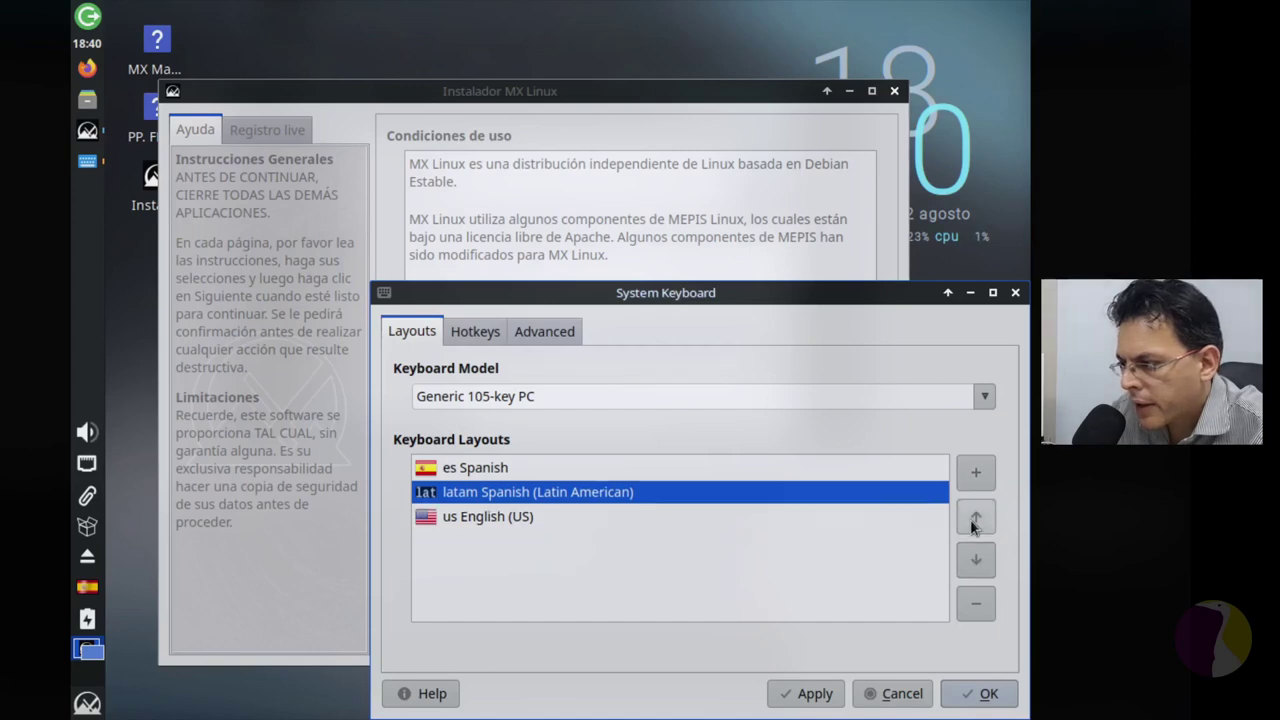
pyautogui.click(976, 516)
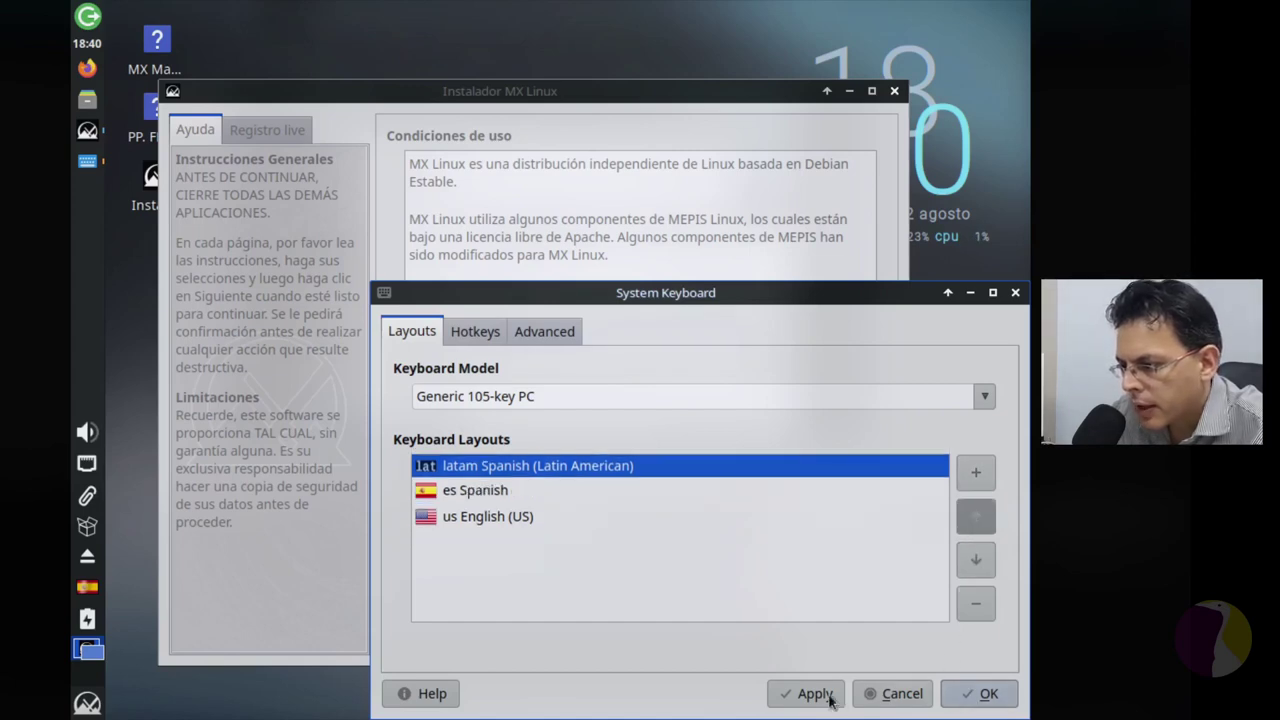
pyautogui.click(979, 694)
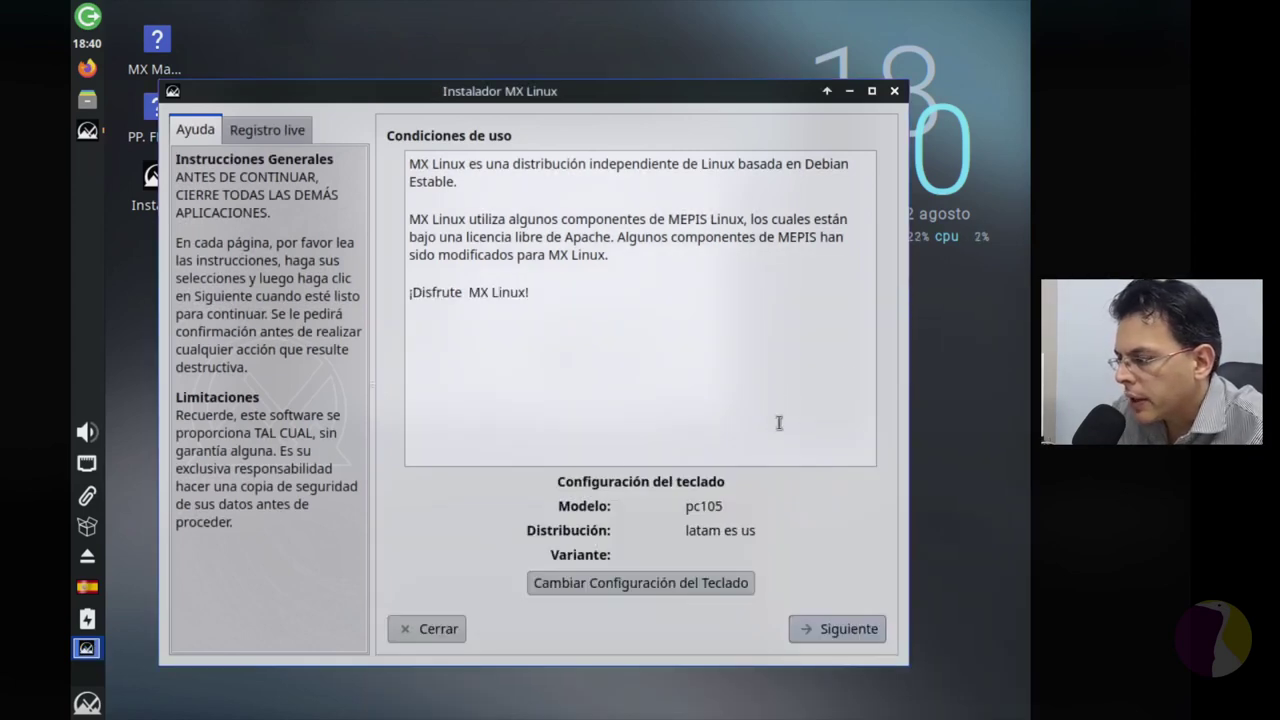
pyautogui.click(850, 630)
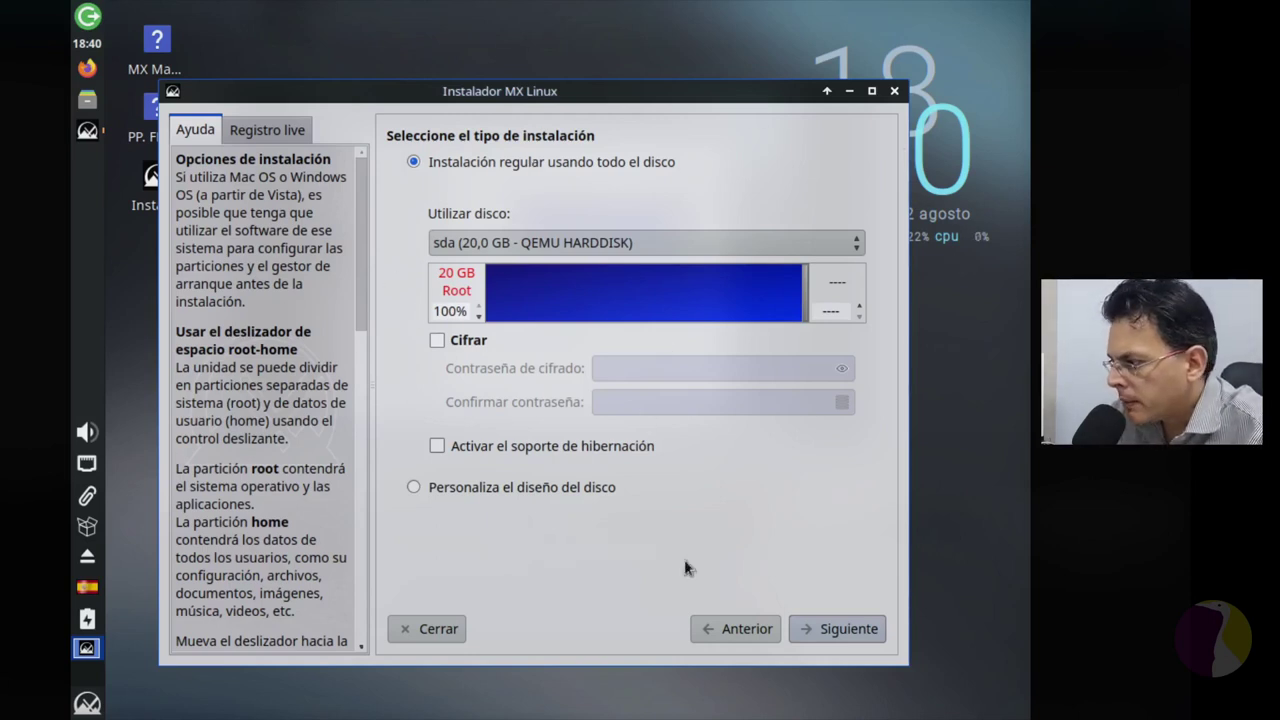
# Step: Choose 'Instalación regular usando todo el disco' and confirm formatting the sda disk
pyautogui.click(816, 622)
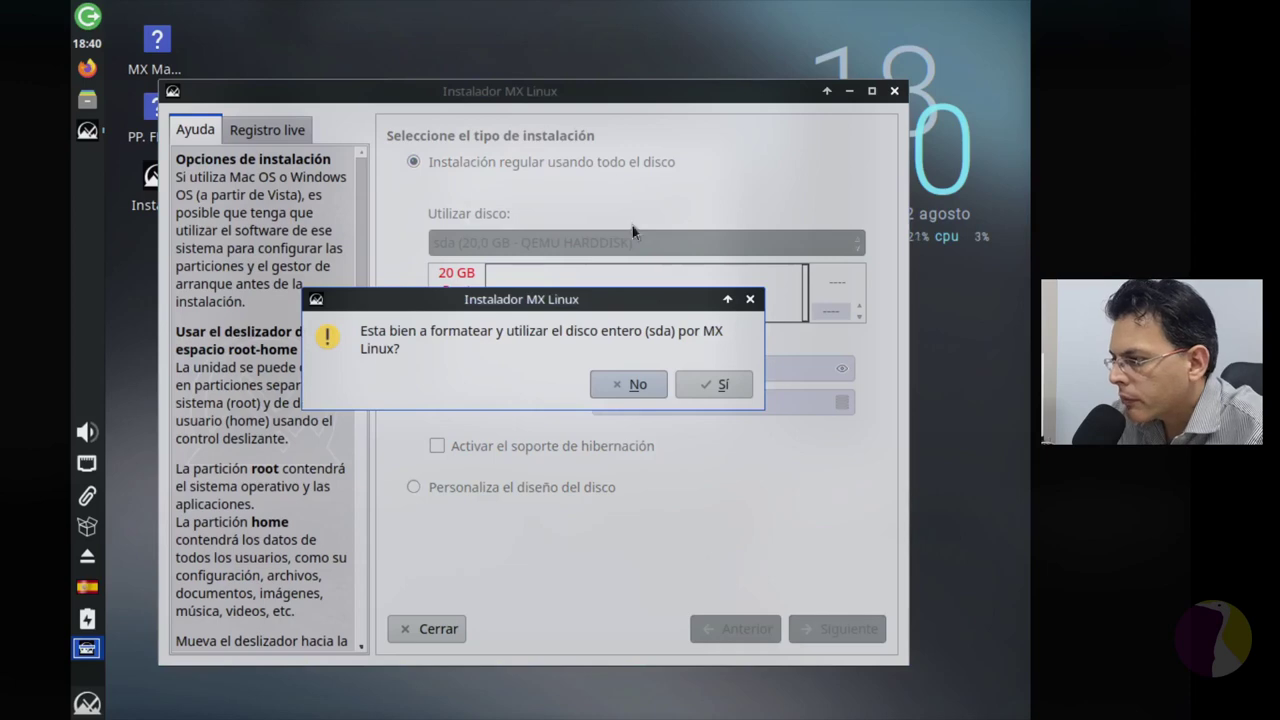
pyautogui.click(717, 386)
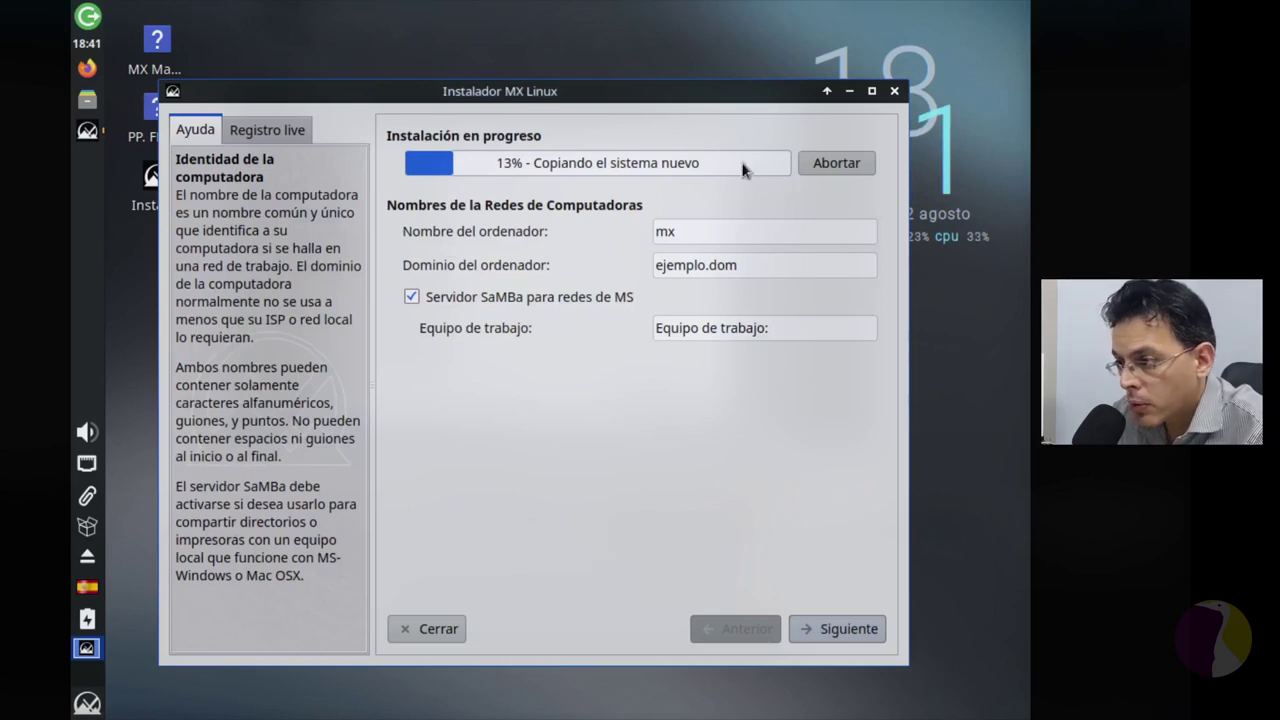
# Step: Rename the computer to mx-lgr, clear the example domain, and turn off the Samba server
pyautogui.doubleClick(697, 231)
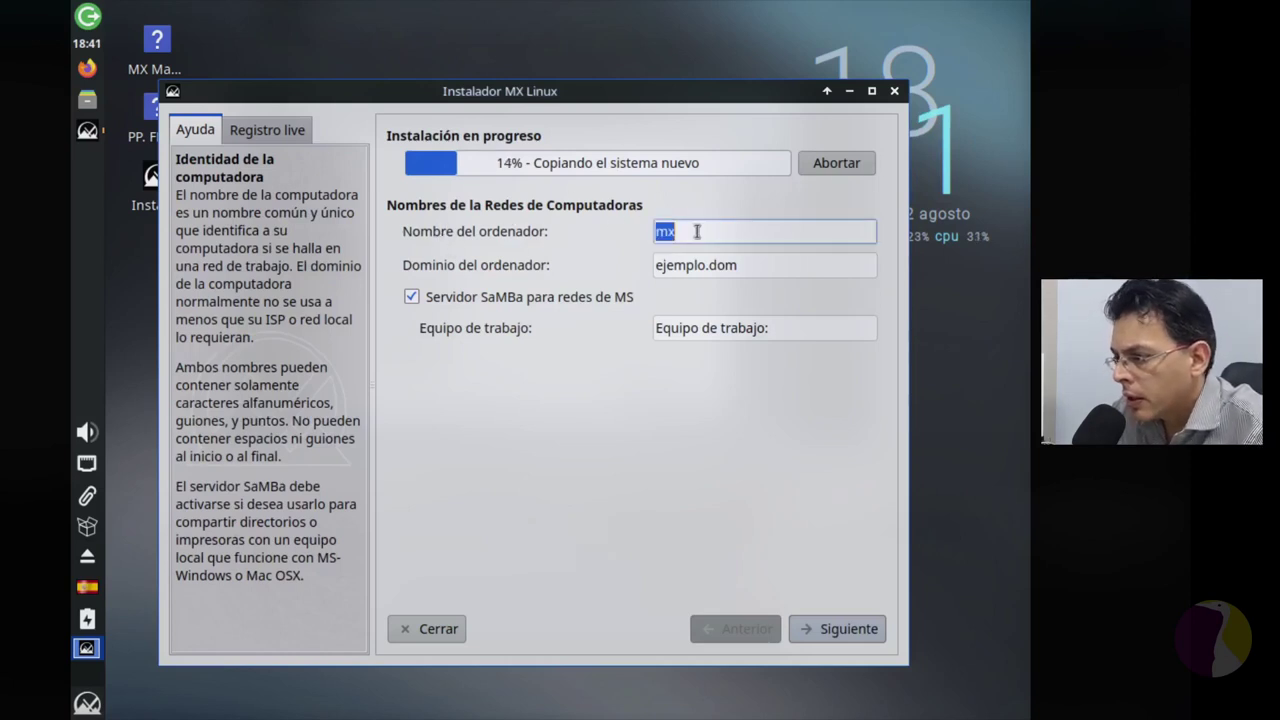
pyautogui.press('End')
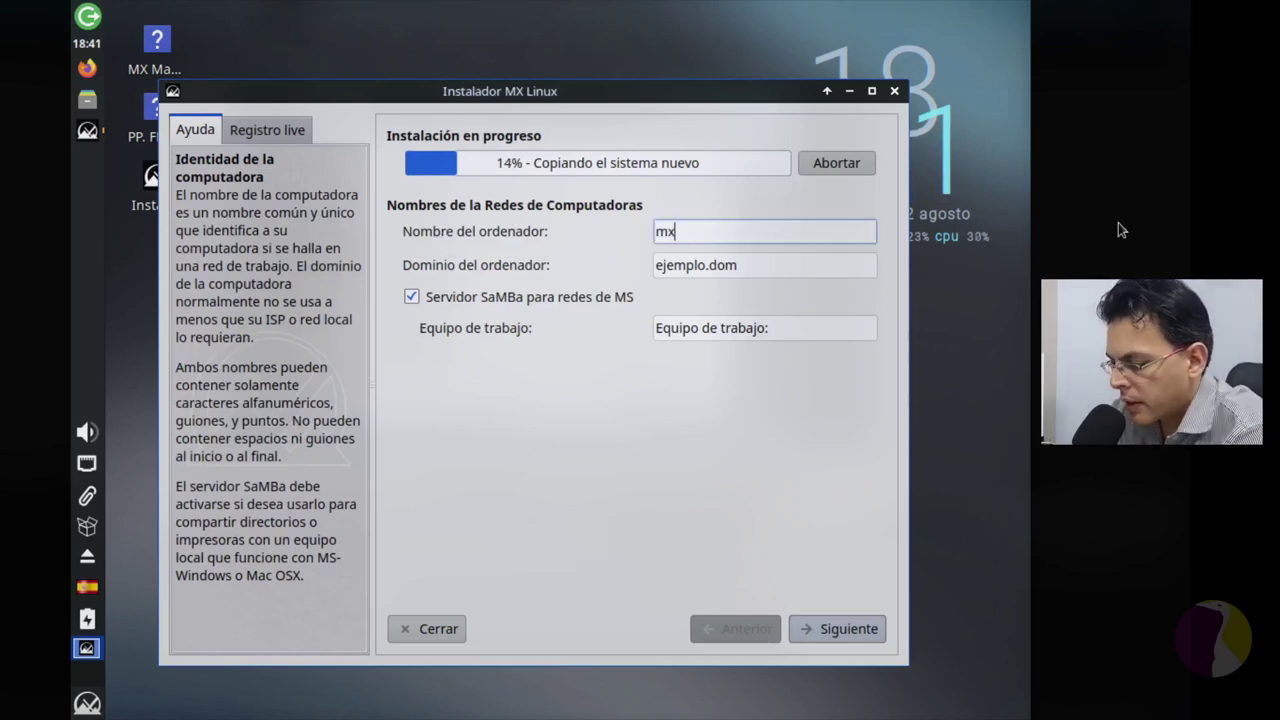
pyautogui.write('-lgr')
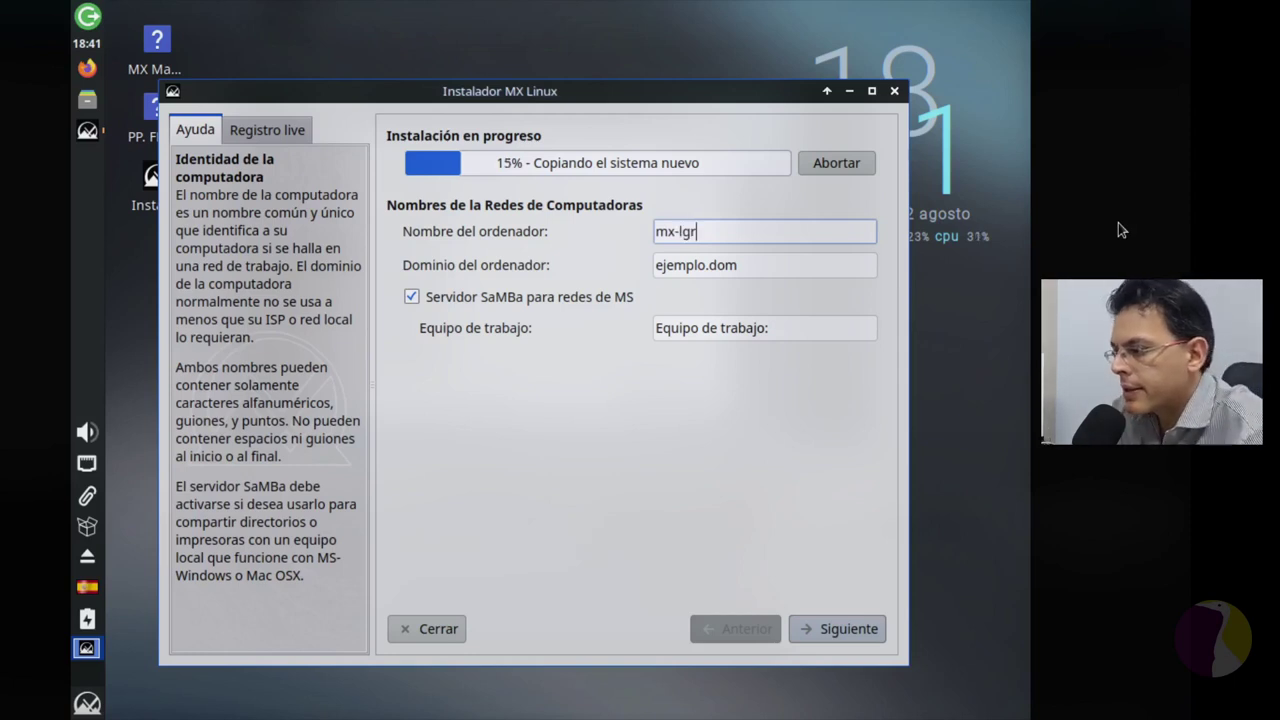
pyautogui.press('Tab')
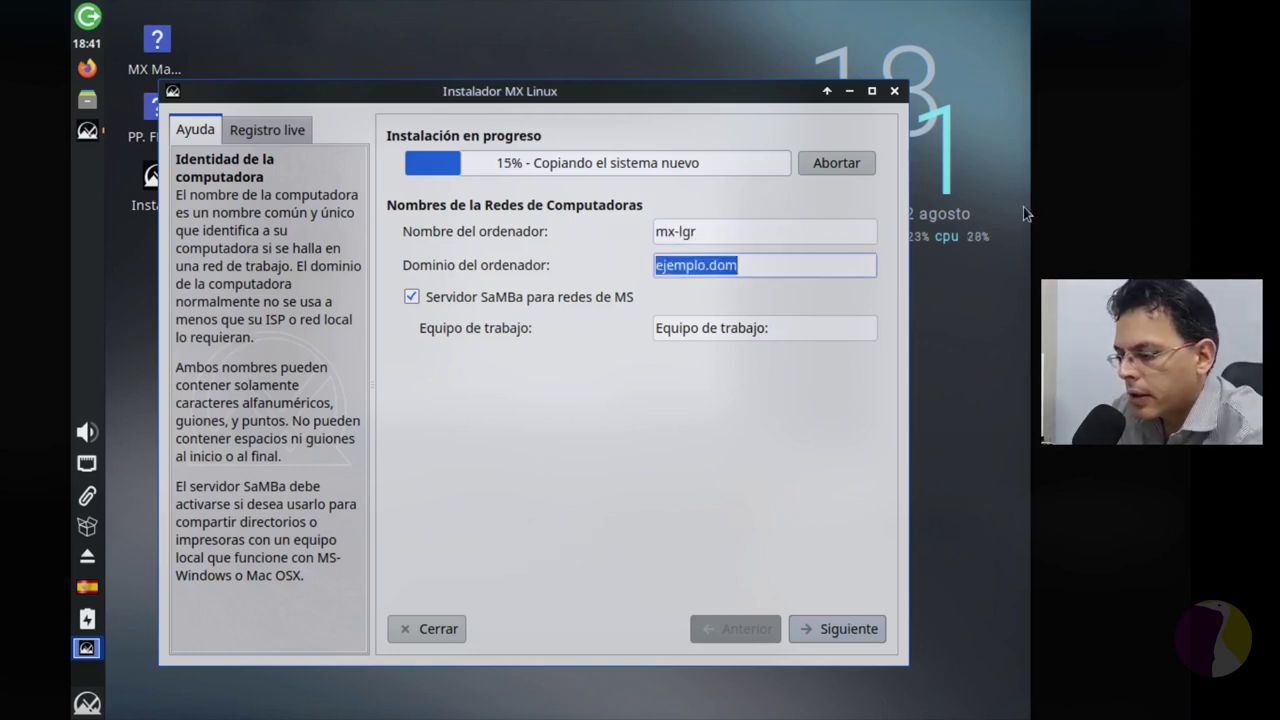
pyautogui.press('BackSpace')
pyautogui.press('Tab')
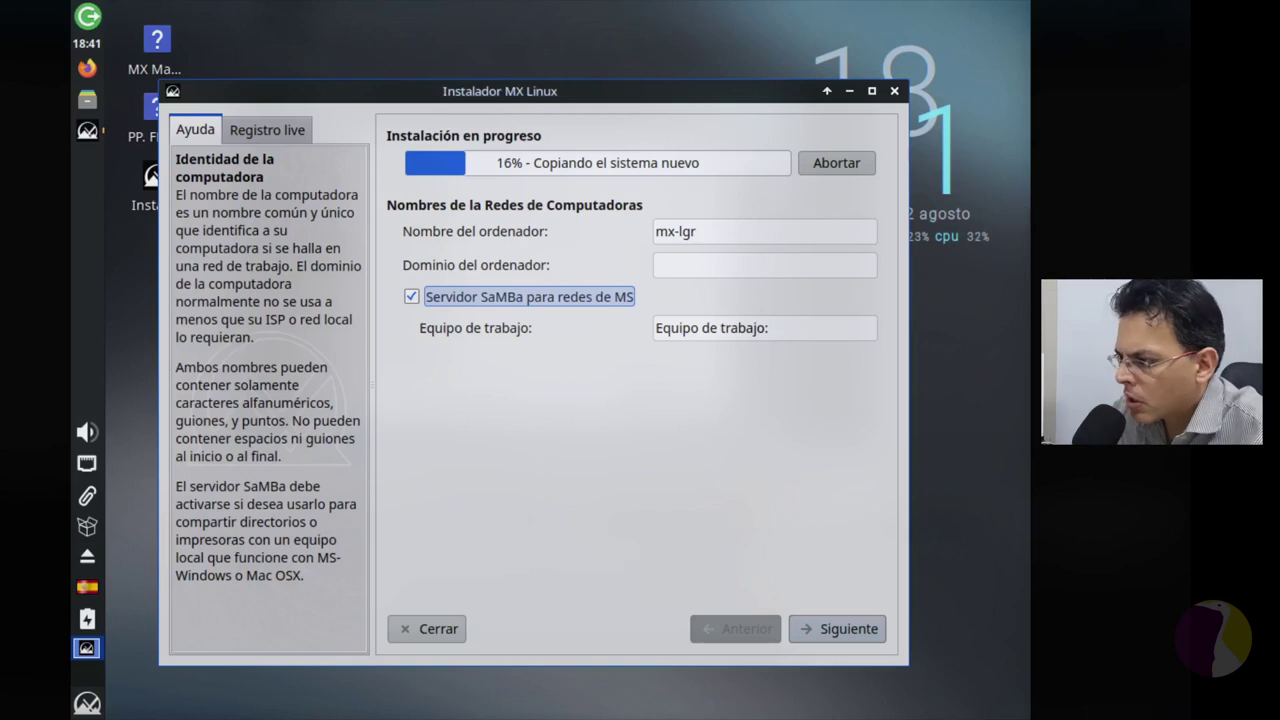
pyautogui.click(485, 300)
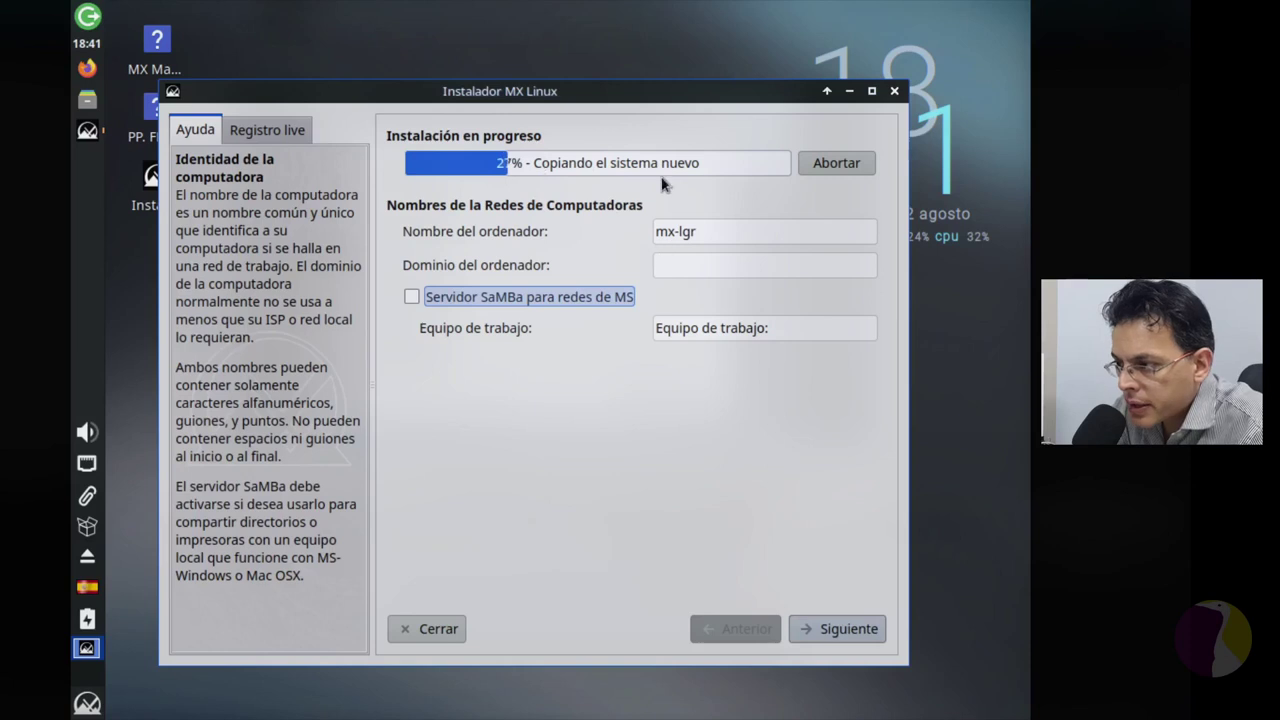
# Step: Dismiss the missing-domain warning, enter lgr.com as the domain, and continue
pyautogui.click(850, 629)
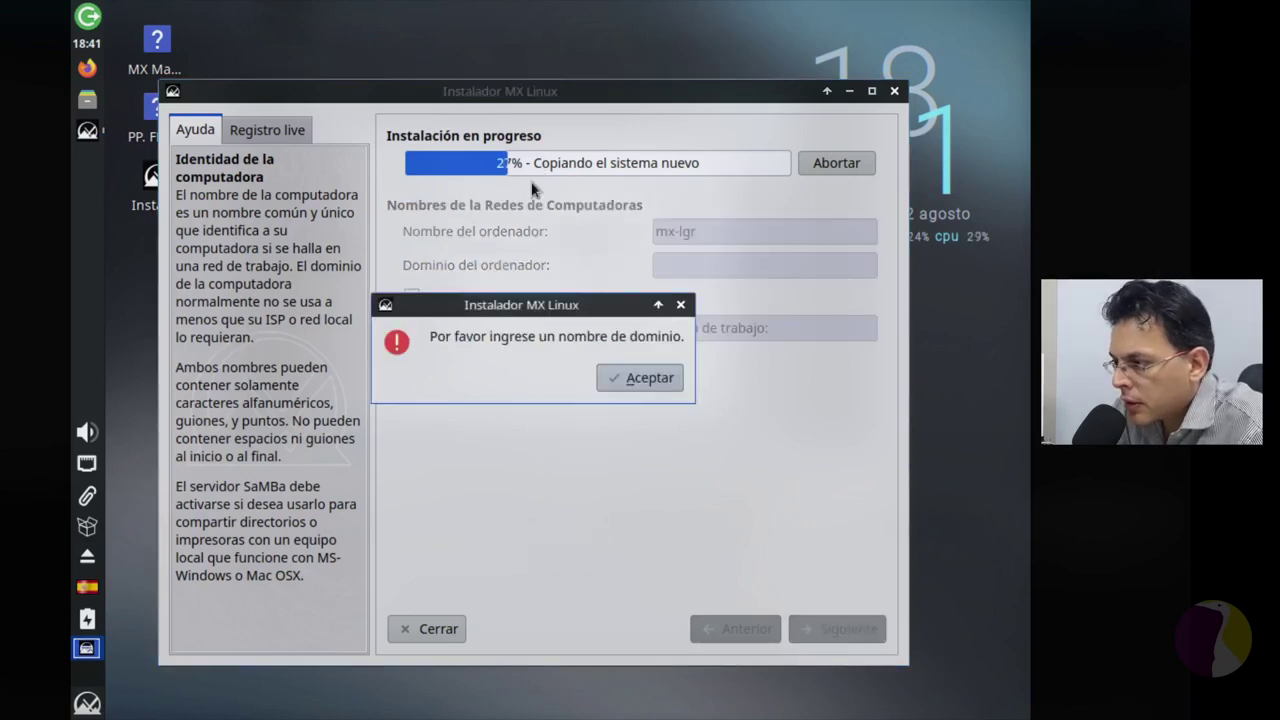
pyautogui.click(664, 376)
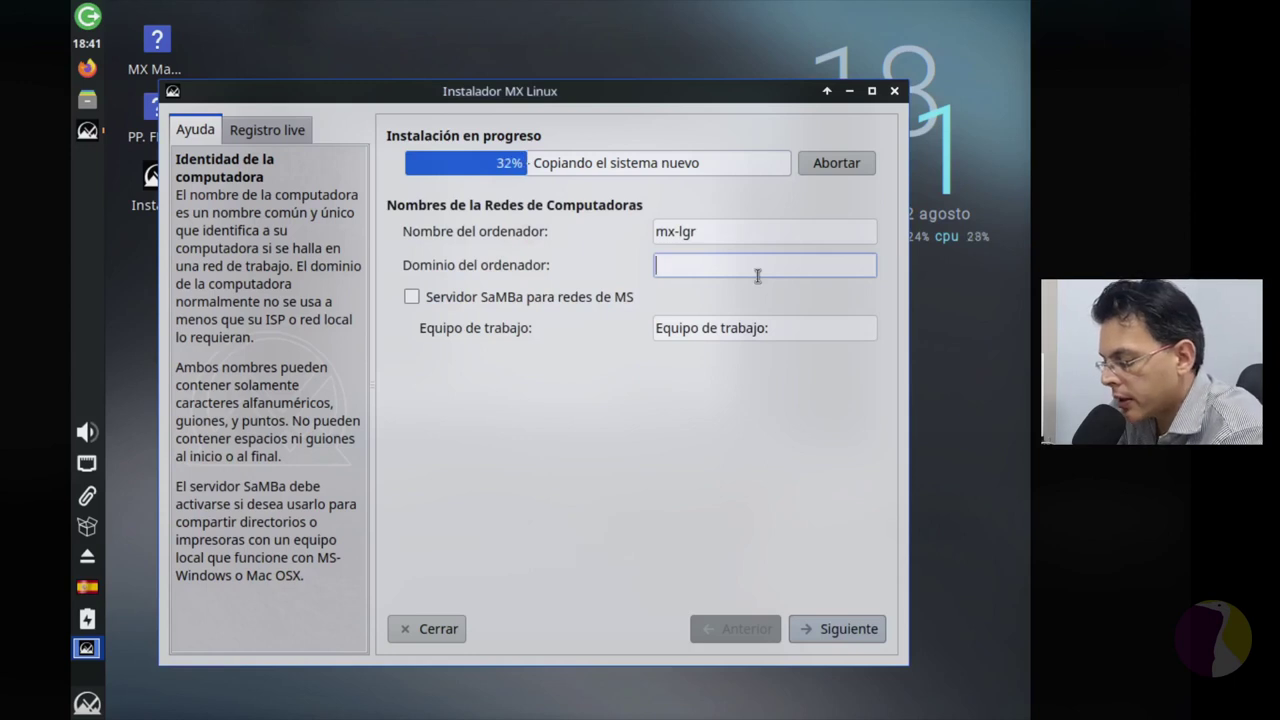
pyautogui.write('lgr')
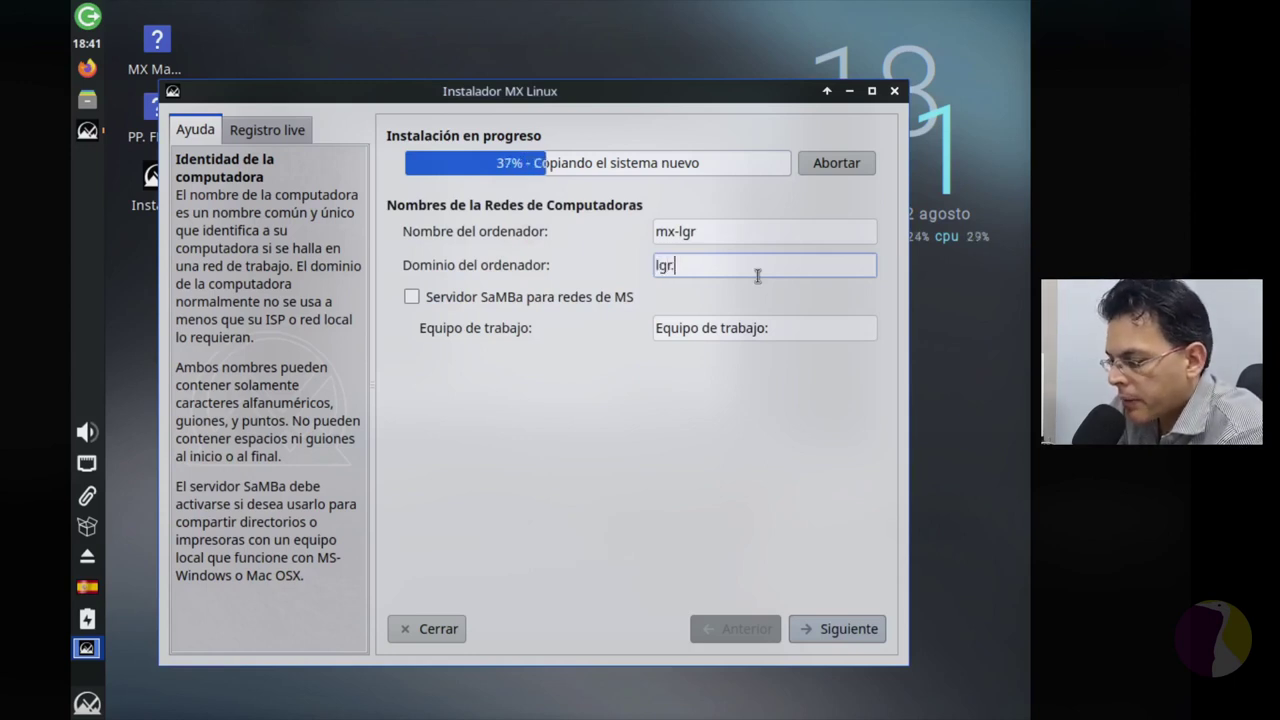
pyautogui.write('.com')
pyautogui.press('Tab')
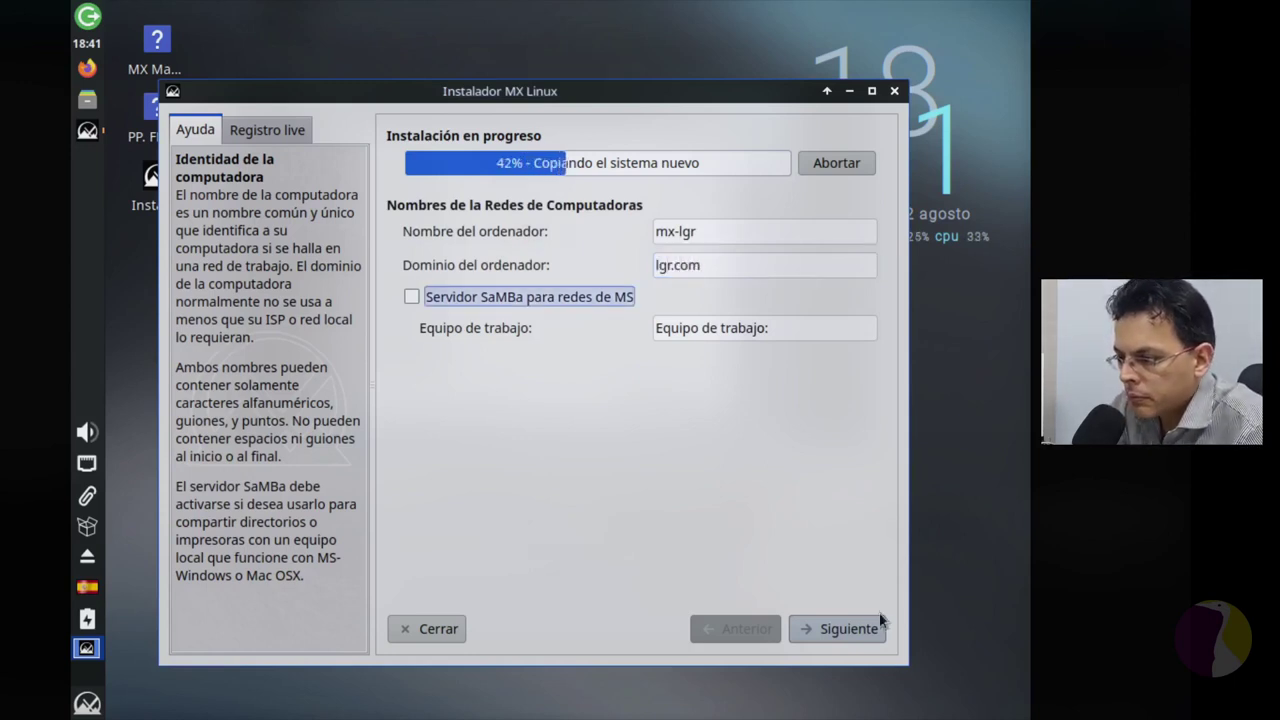
pyautogui.click(878, 625)
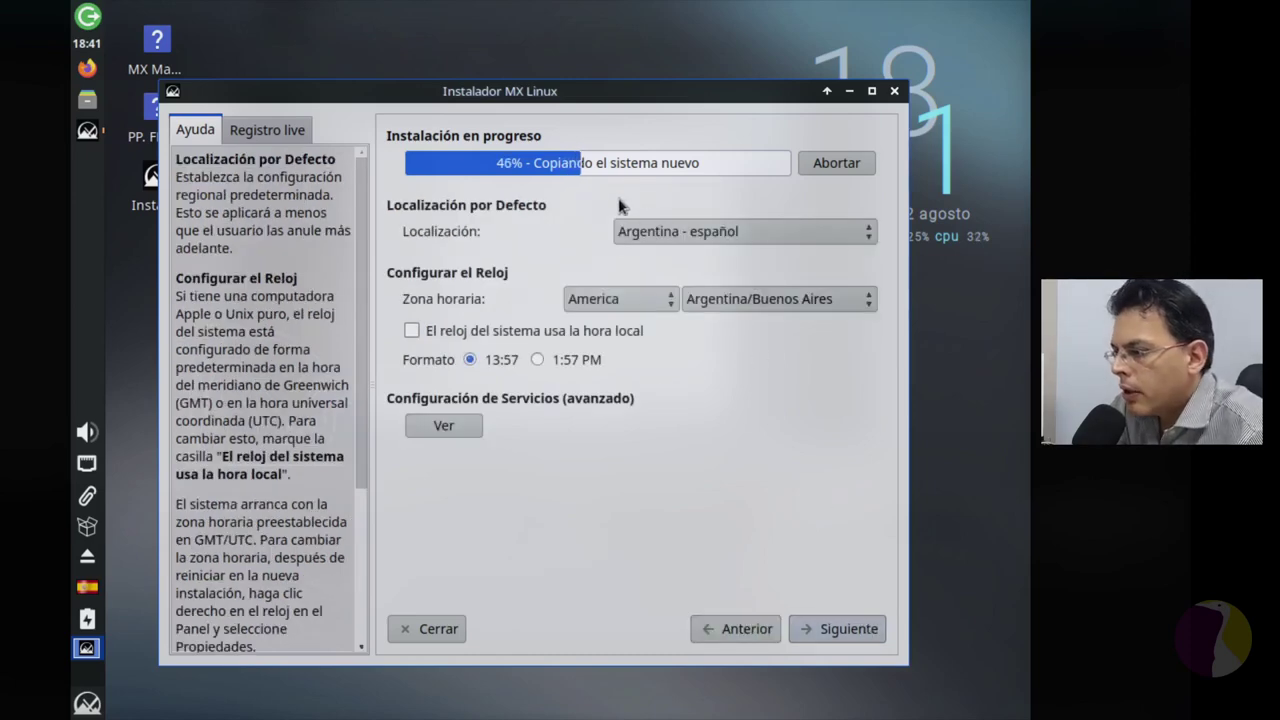
# Step: Pick Argentina/Salta from the Zona horaria city list
pyautogui.click(806, 303)
pyautogui.click(808, 296)
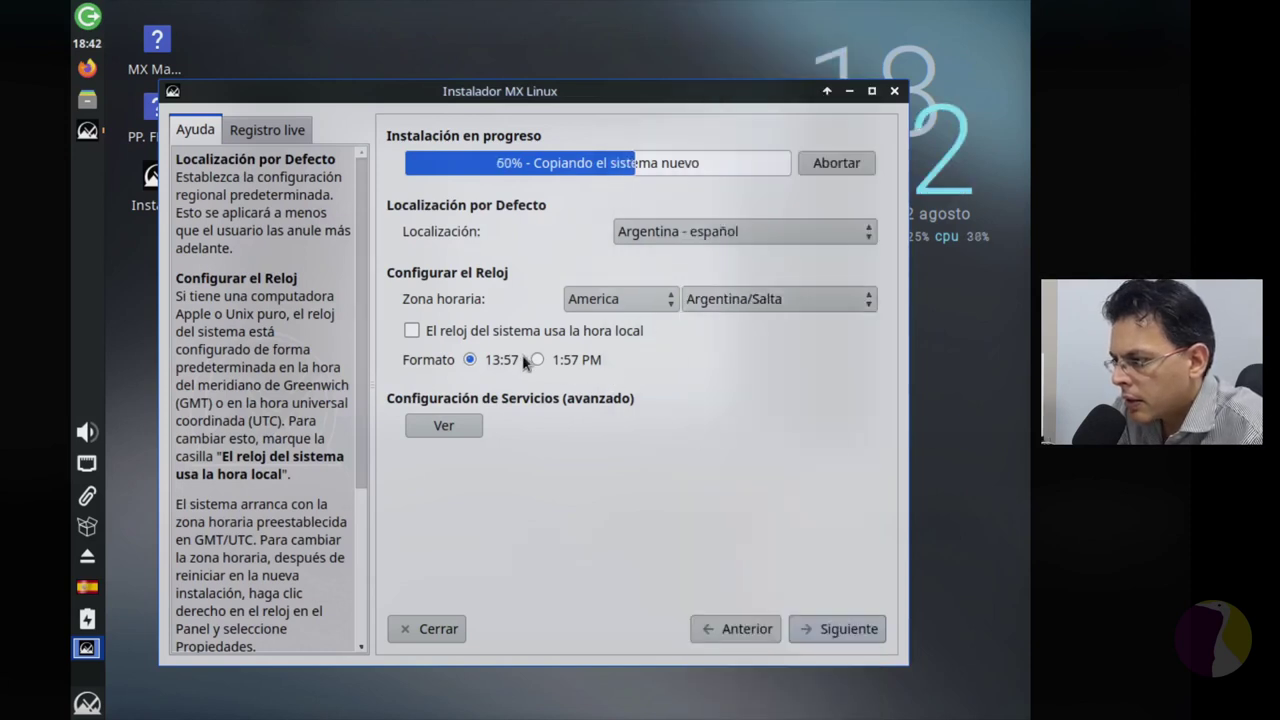
# Step: Make the system clock use local time and review the common services list, keeping its defaults
pyautogui.click(411, 331)
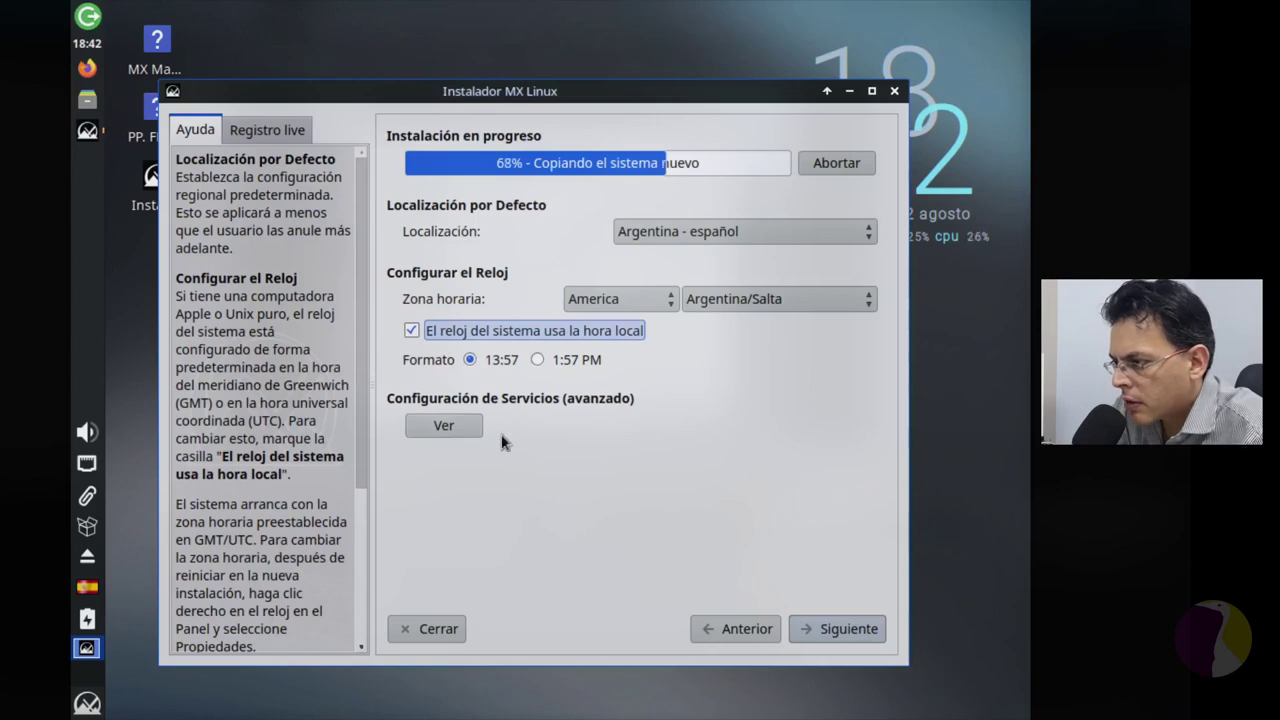
pyautogui.click(468, 424)
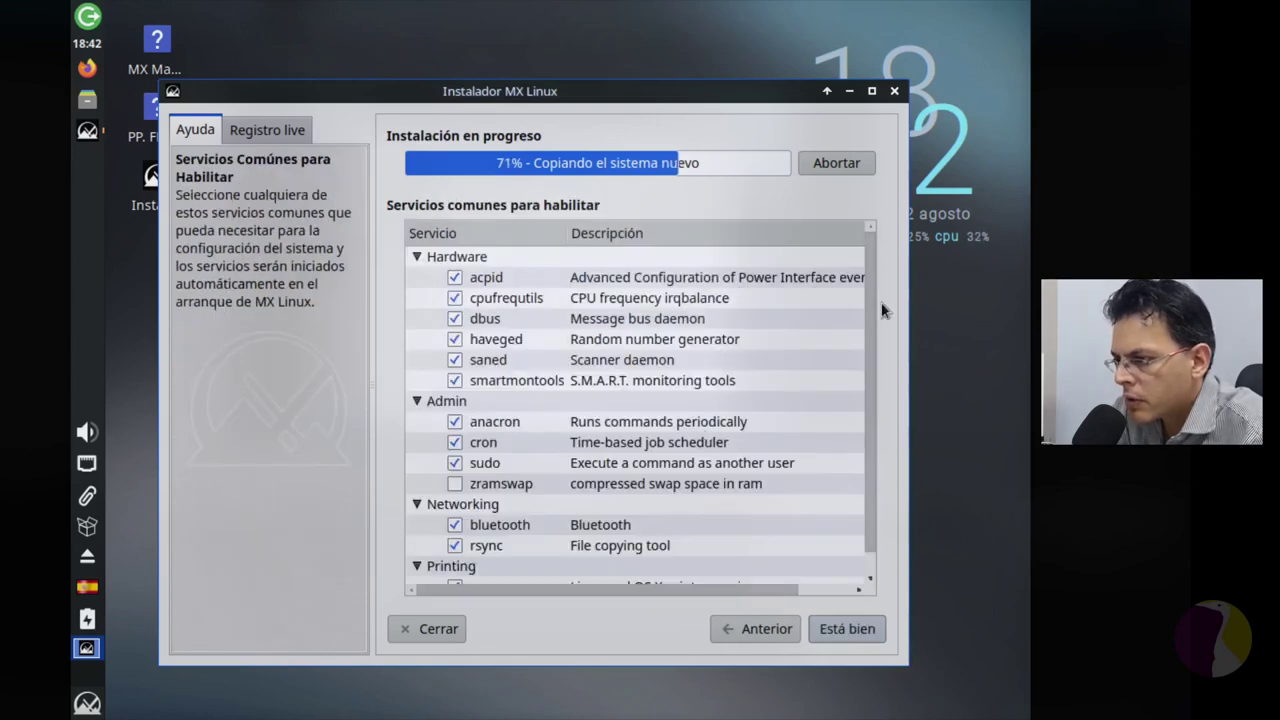
pyautogui.scroll(-1, 872, 326)
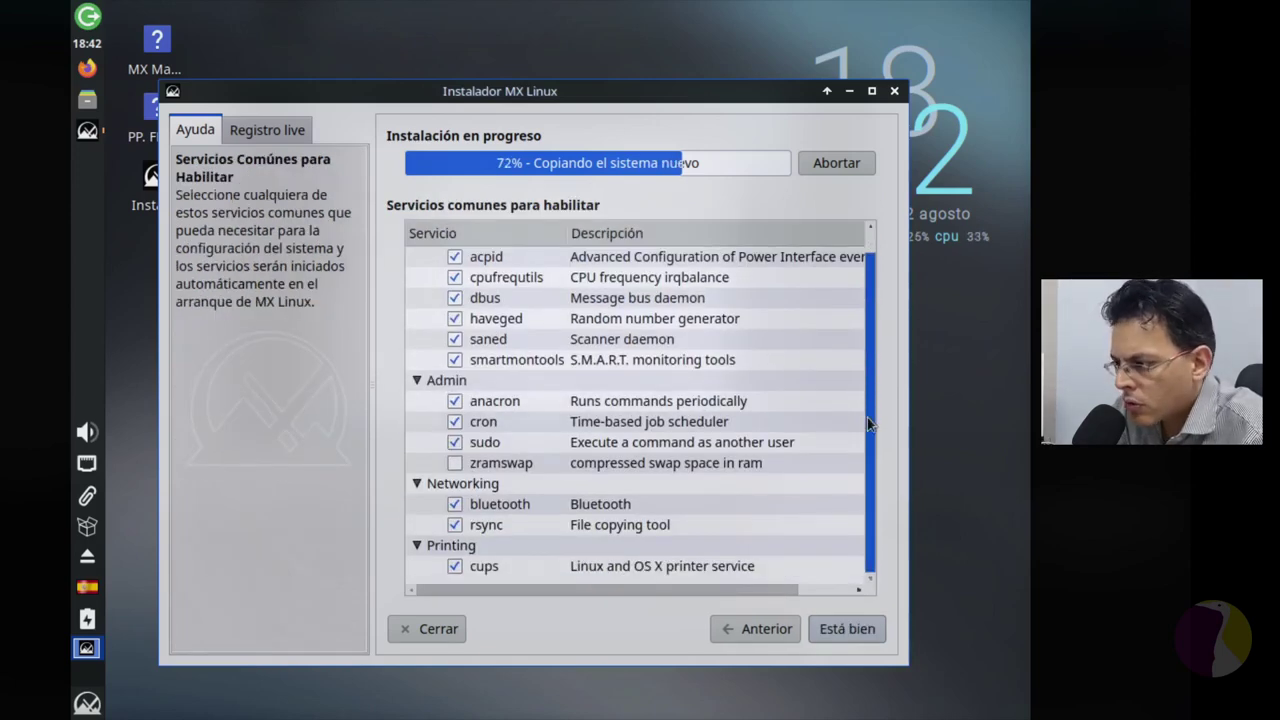
pyautogui.scroll(1, 869, 296)
pyautogui.scroll(-1, 872, 281)
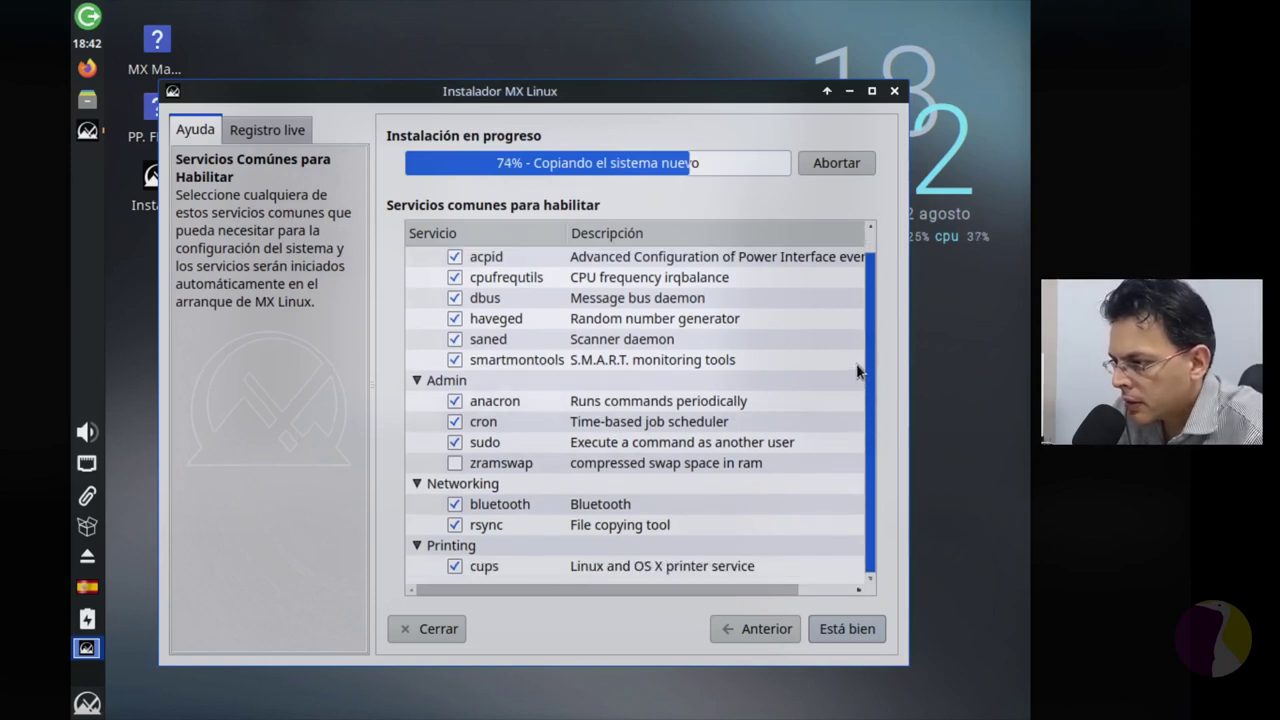
pyautogui.scroll(1, 868, 284)
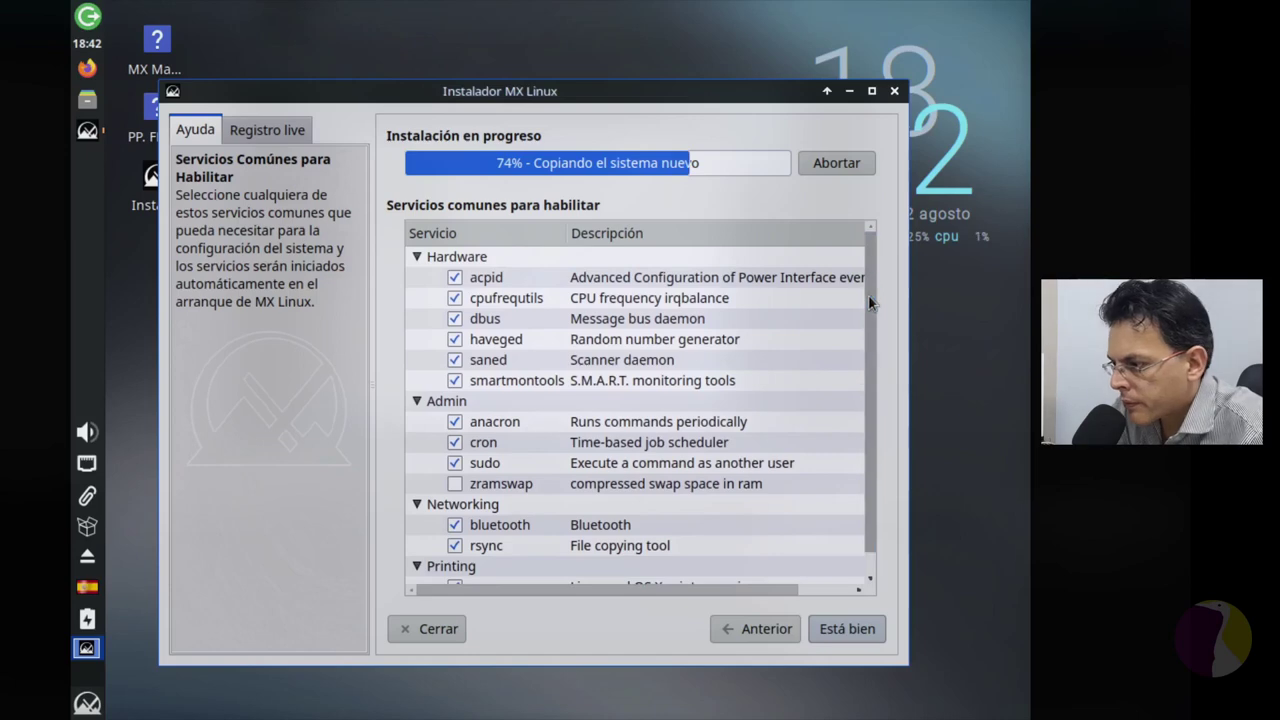
pyautogui.scroll(-1, 872, 530)
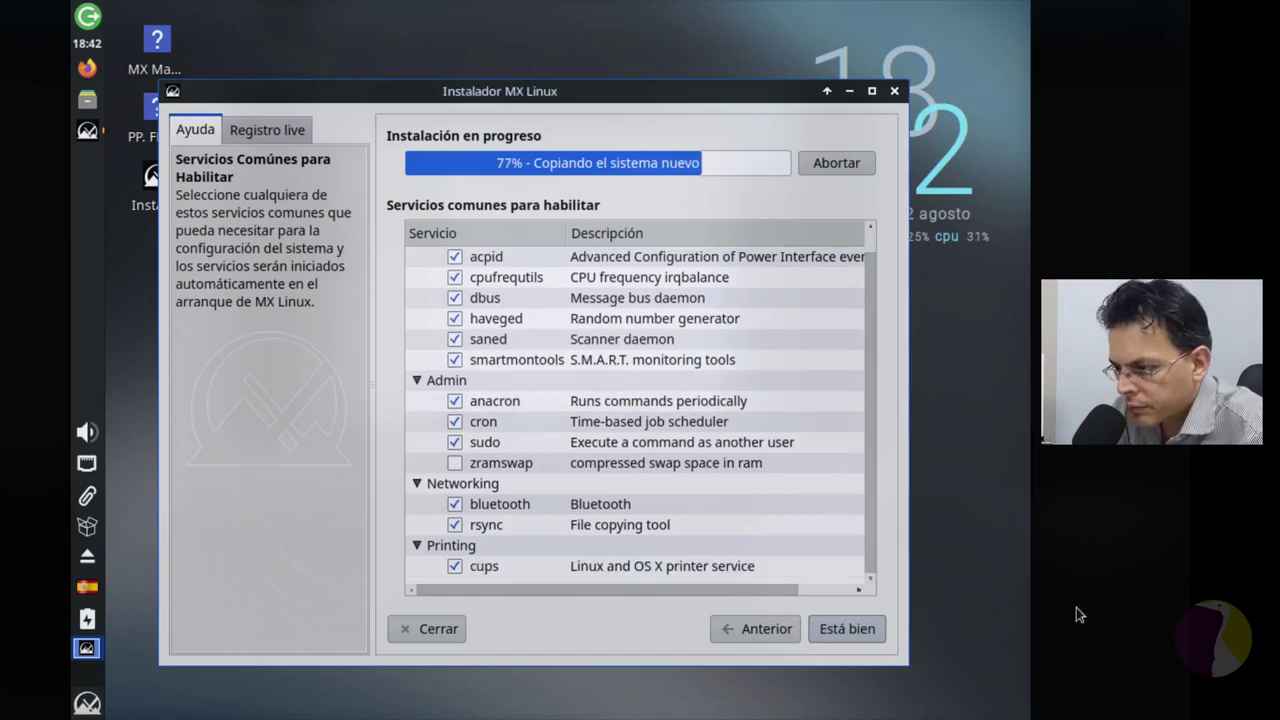
pyautogui.click(866, 629)
# Step: Enter the default user's login name, then its password and confirmation
pyautogui.click(832, 627)
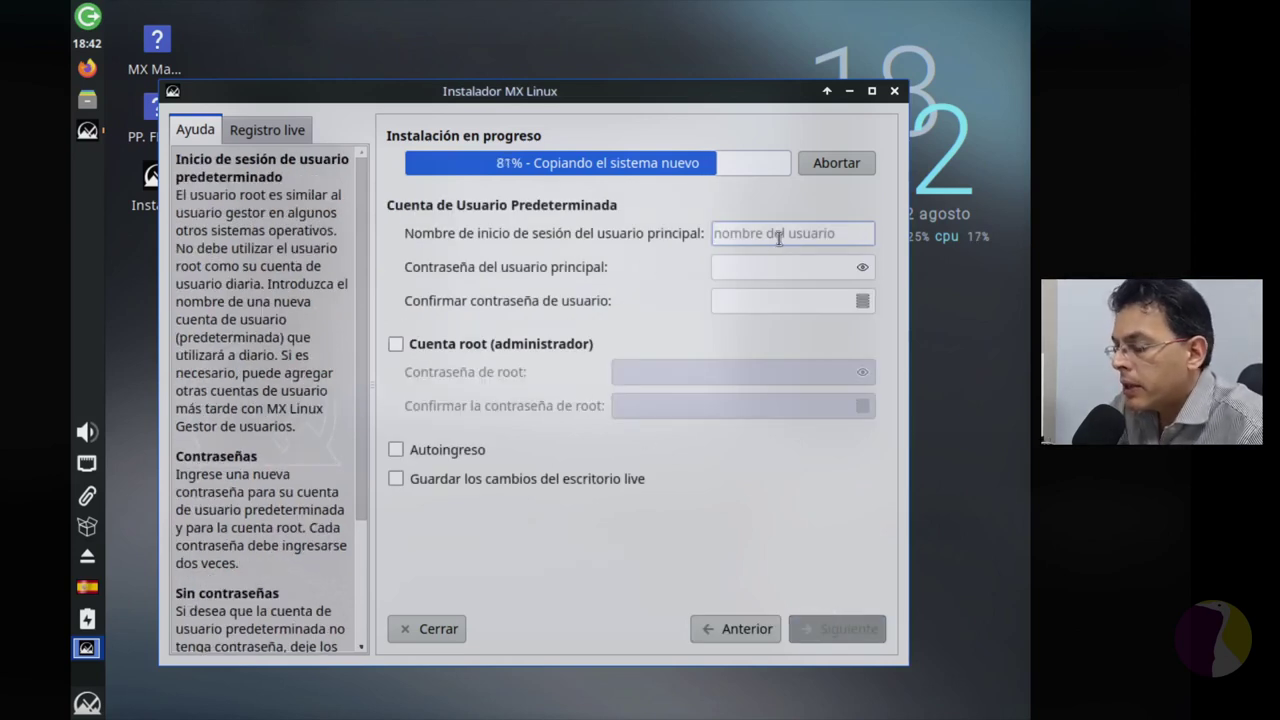
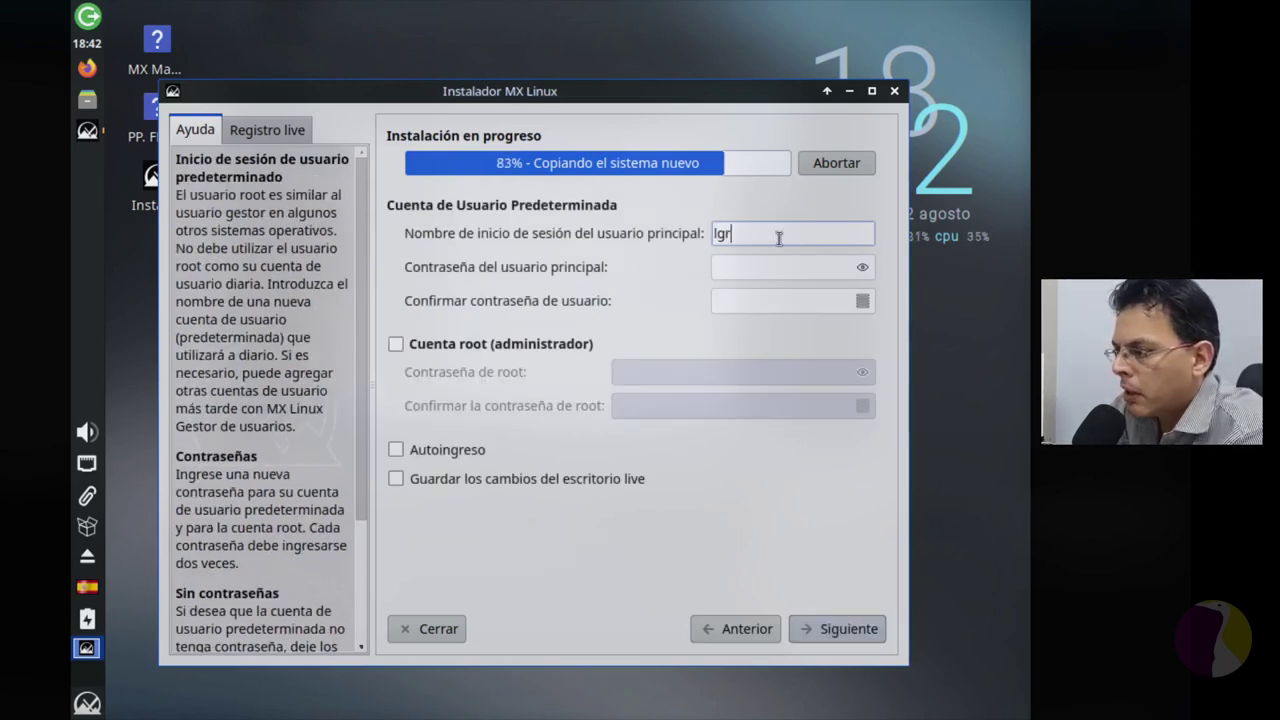
pyautogui.press('Tab')
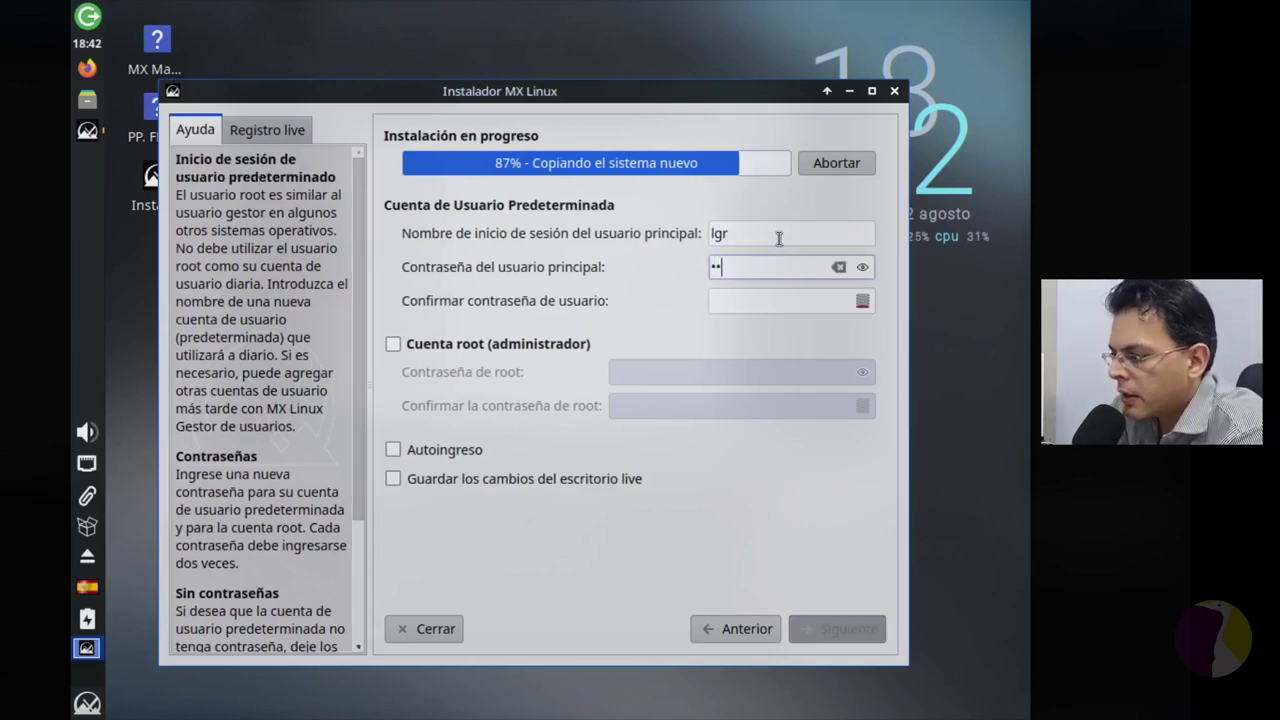
pyautogui.press('Tab')
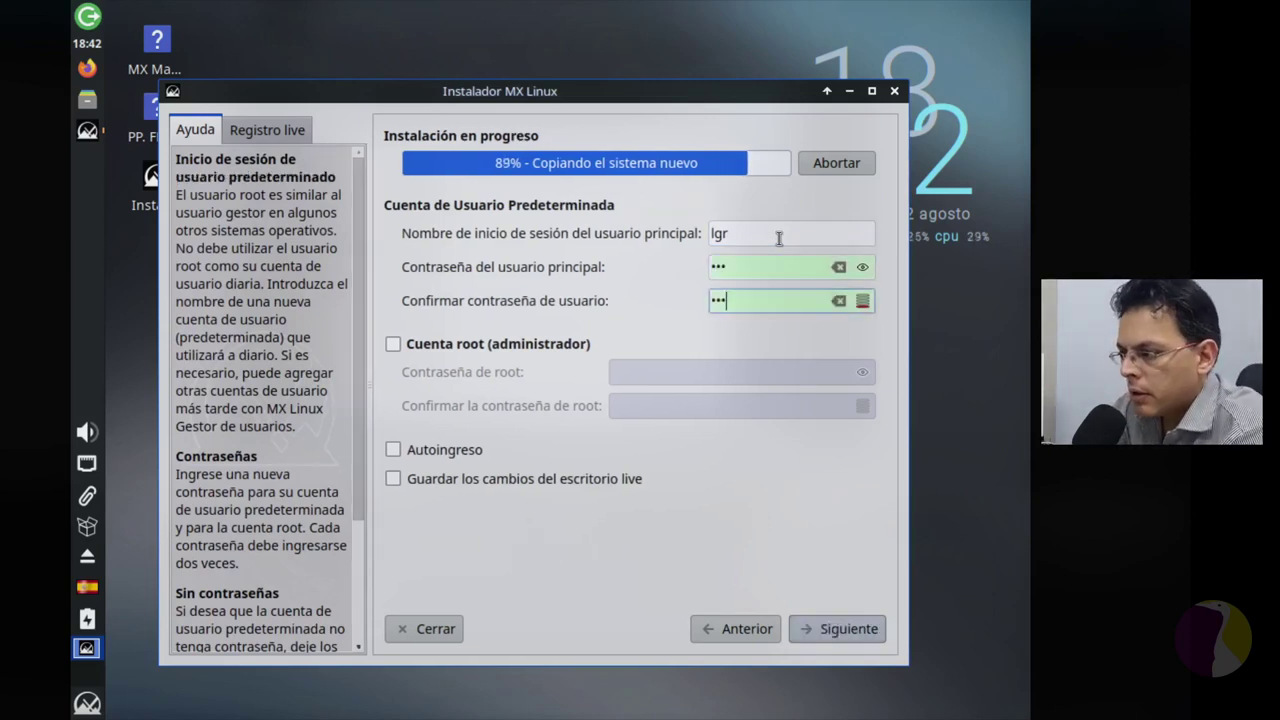
pyautogui.press('Tab')
# Step: Enable the root account, set and confirm its password, leave autologin off, and continue
pyautogui.press('space')
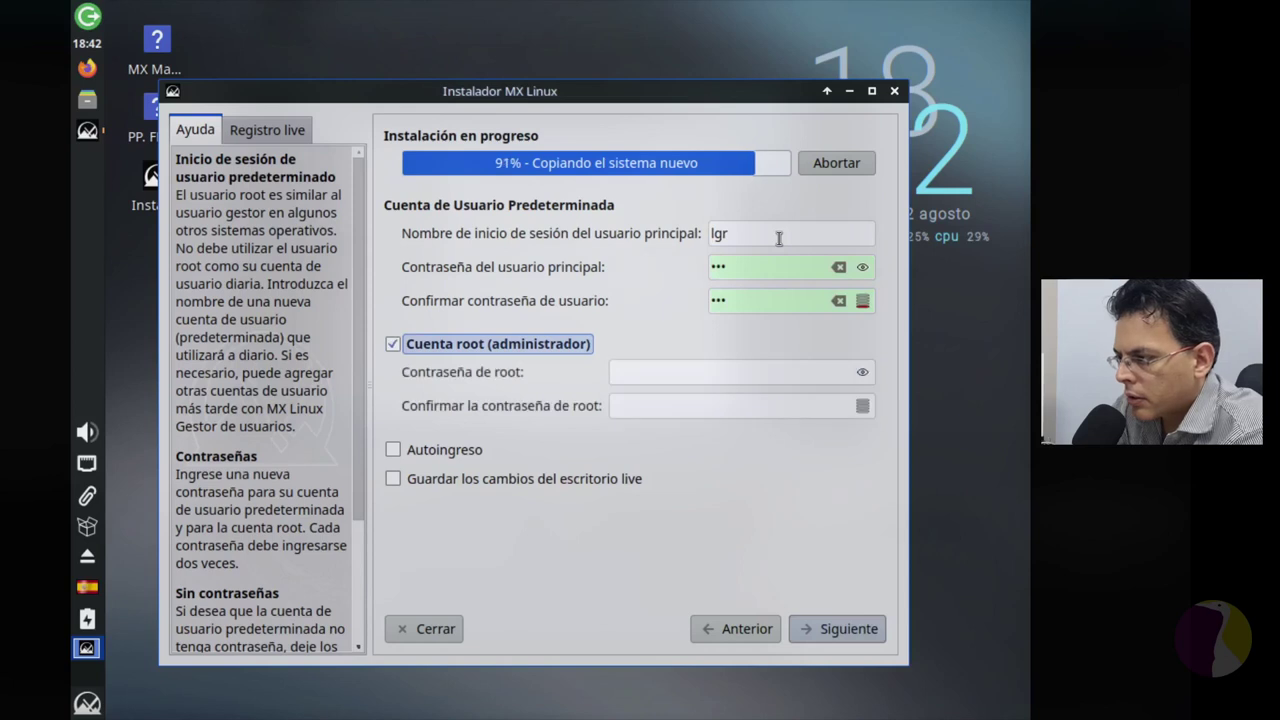
pyautogui.press('space')
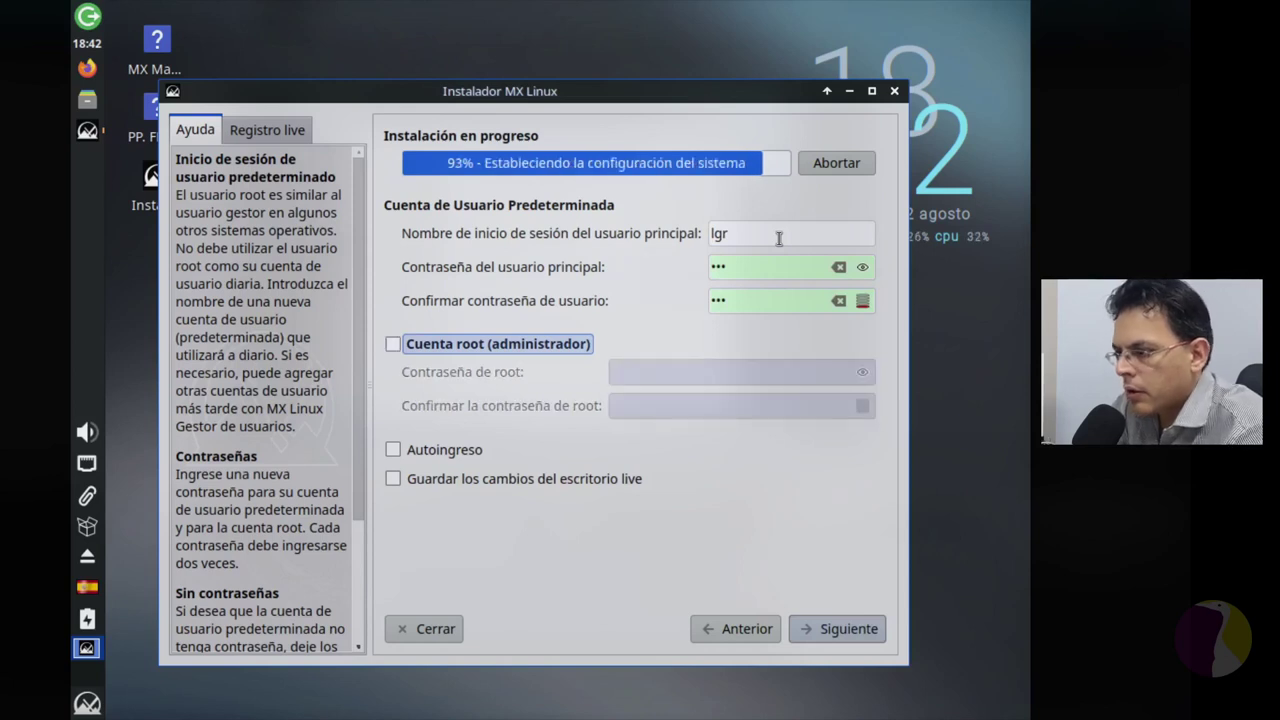
pyautogui.press('space')
pyautogui.press('Tab')
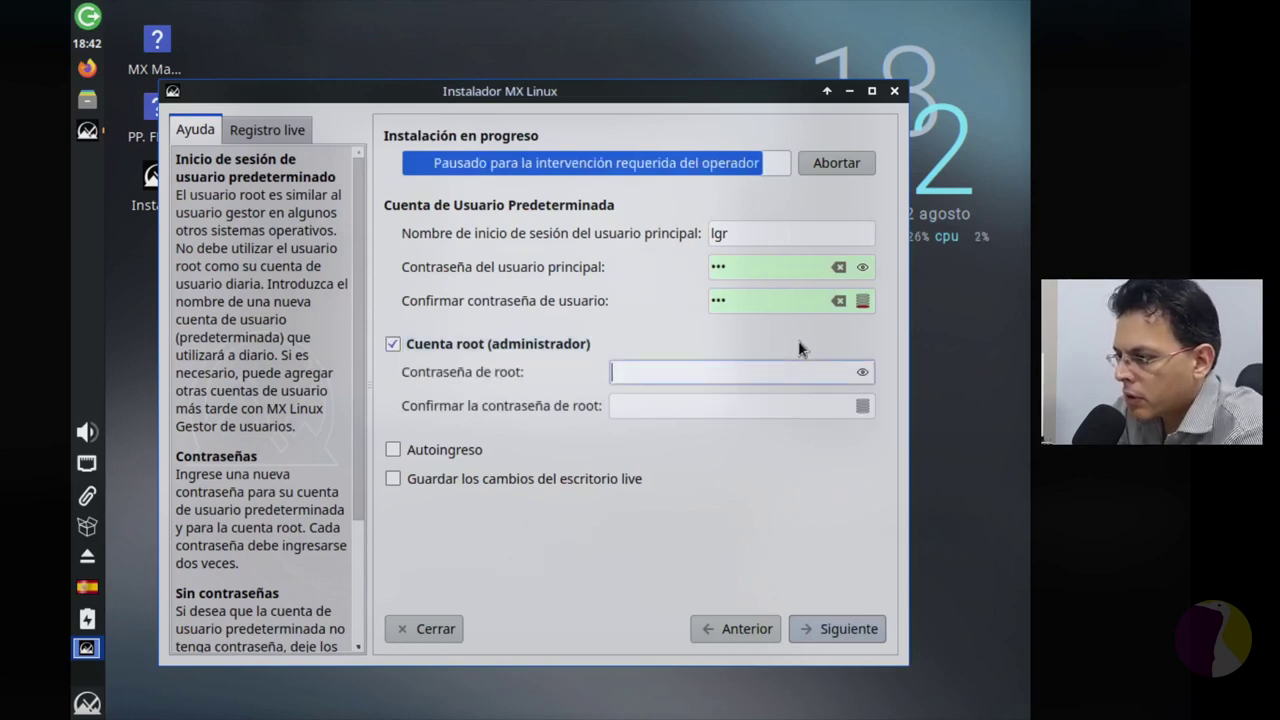
pyautogui.press('Tab')
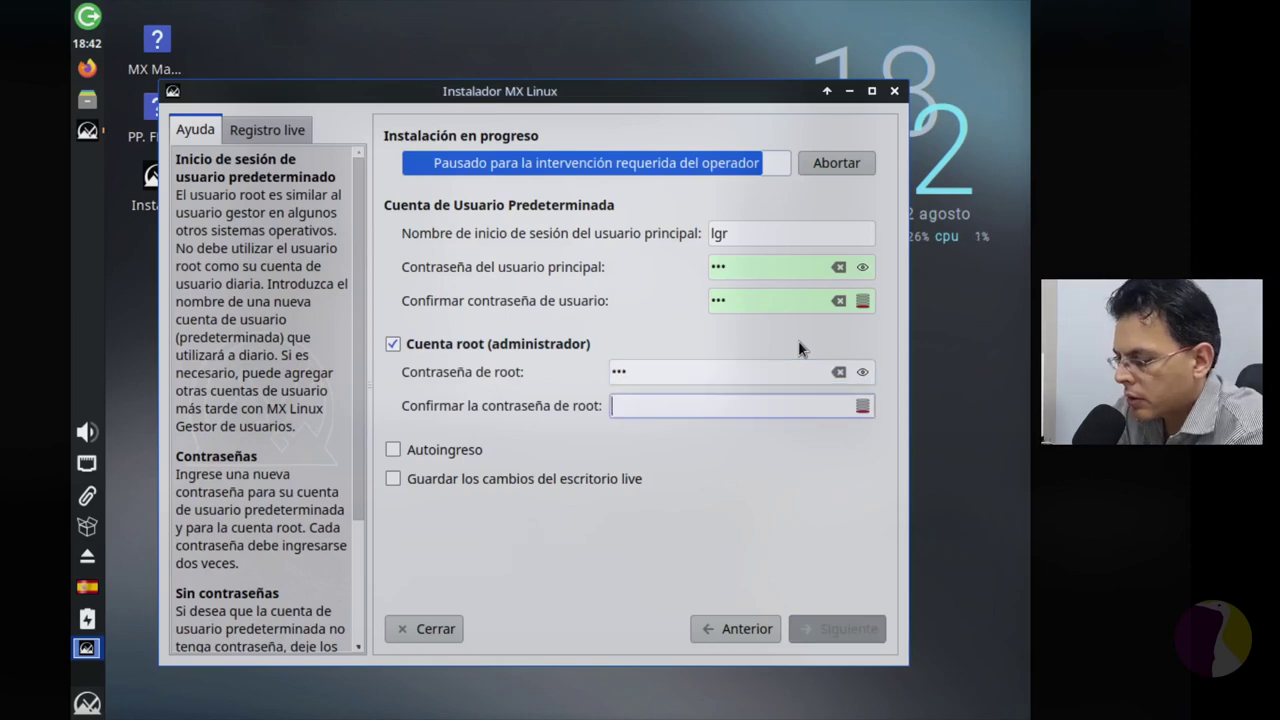
pyautogui.press('Tab')
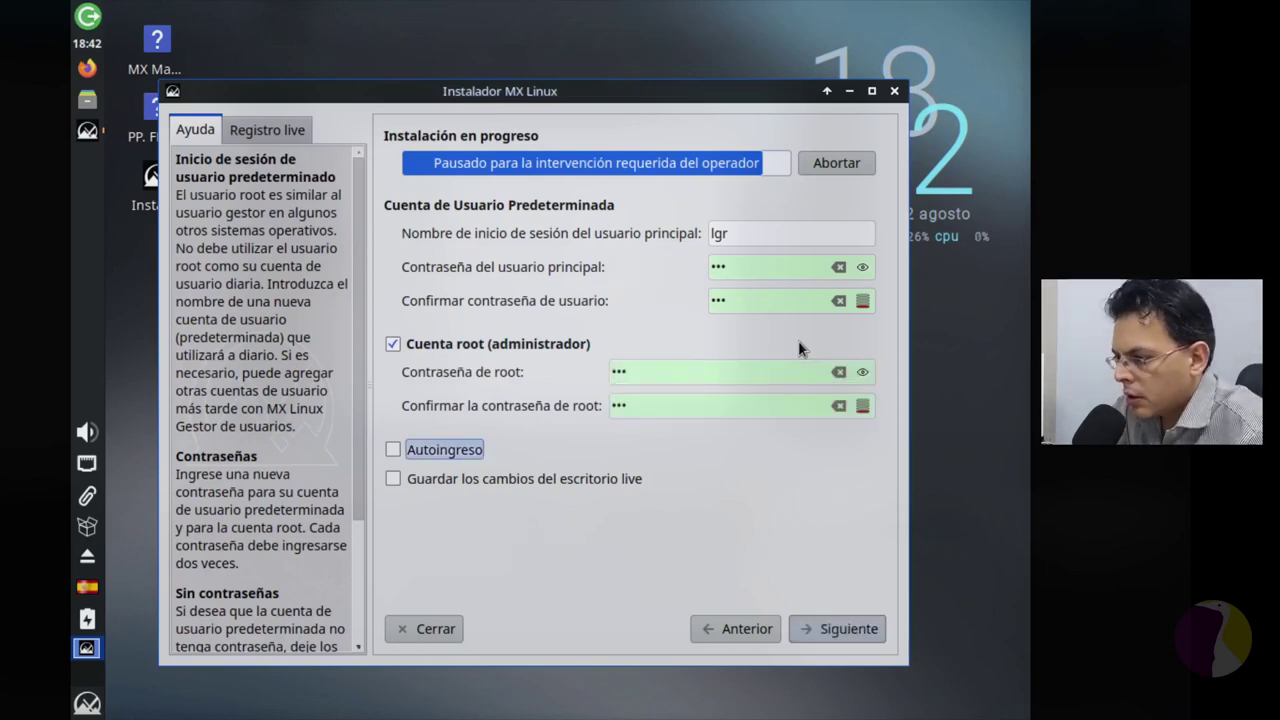
pyautogui.press('Tab')
pyautogui.press('Tab')
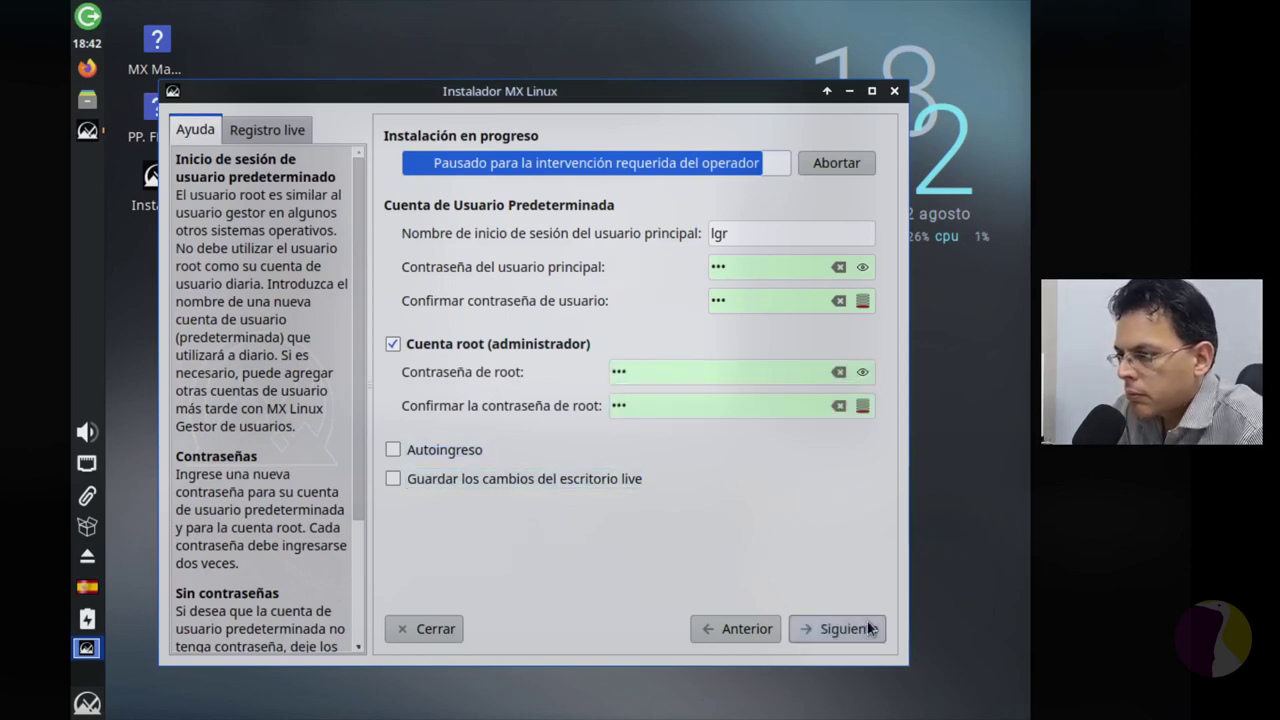
pyautogui.press('Return')
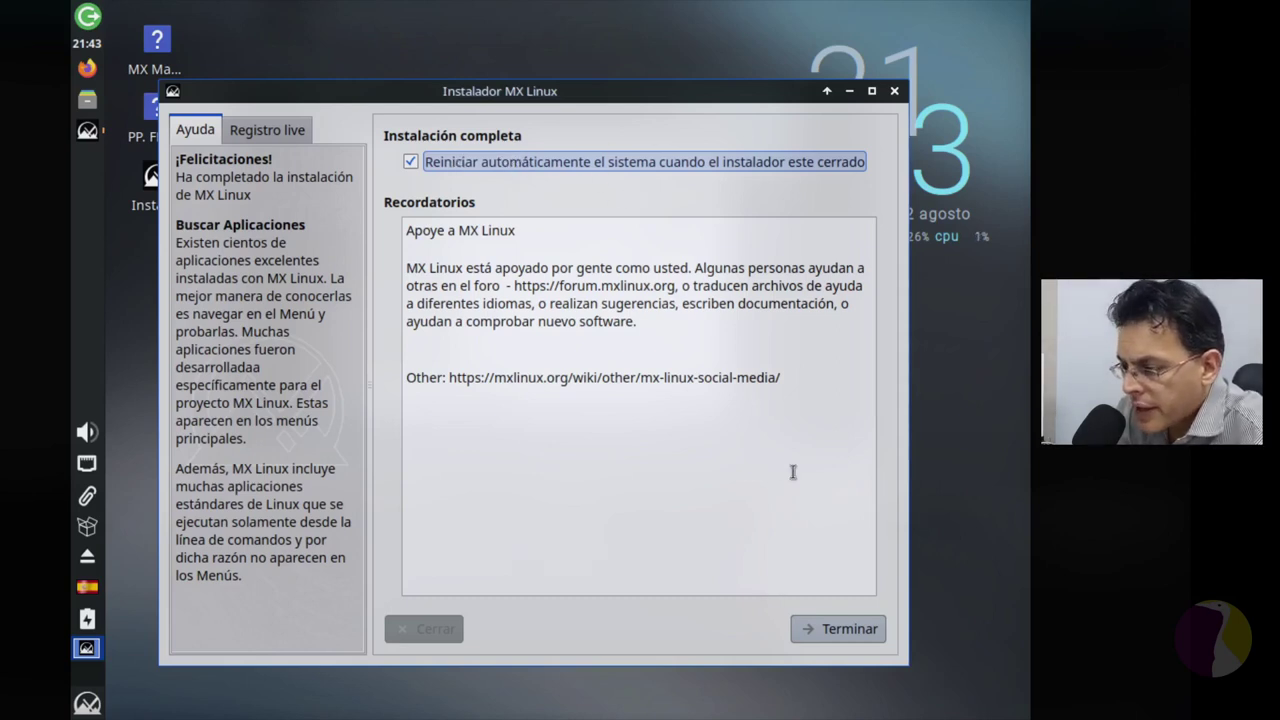
# Step: Press Terminar on the finished install, keeping 'Reiniciar automáticamente' checked
pyautogui.click(846, 629)
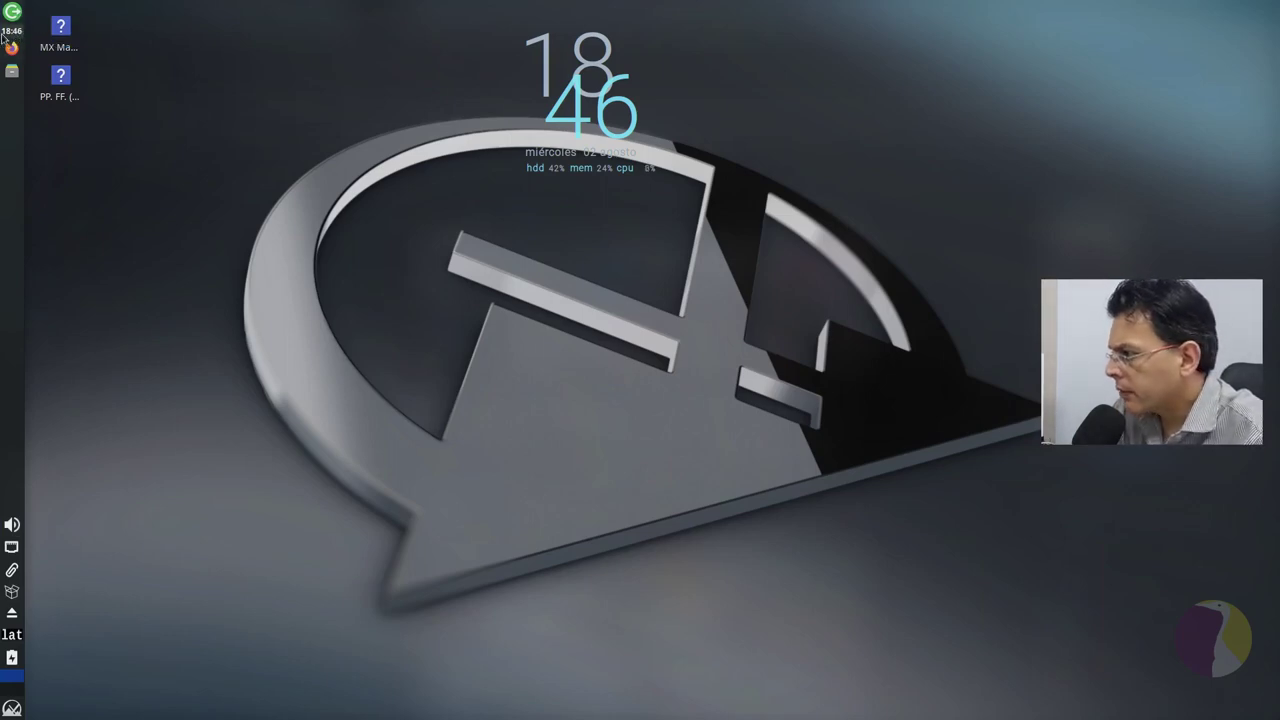
# Step: View the Orage calendar from the panel clock, then inspect and close the clock's Propiedades
pyautogui.click(6, 34)
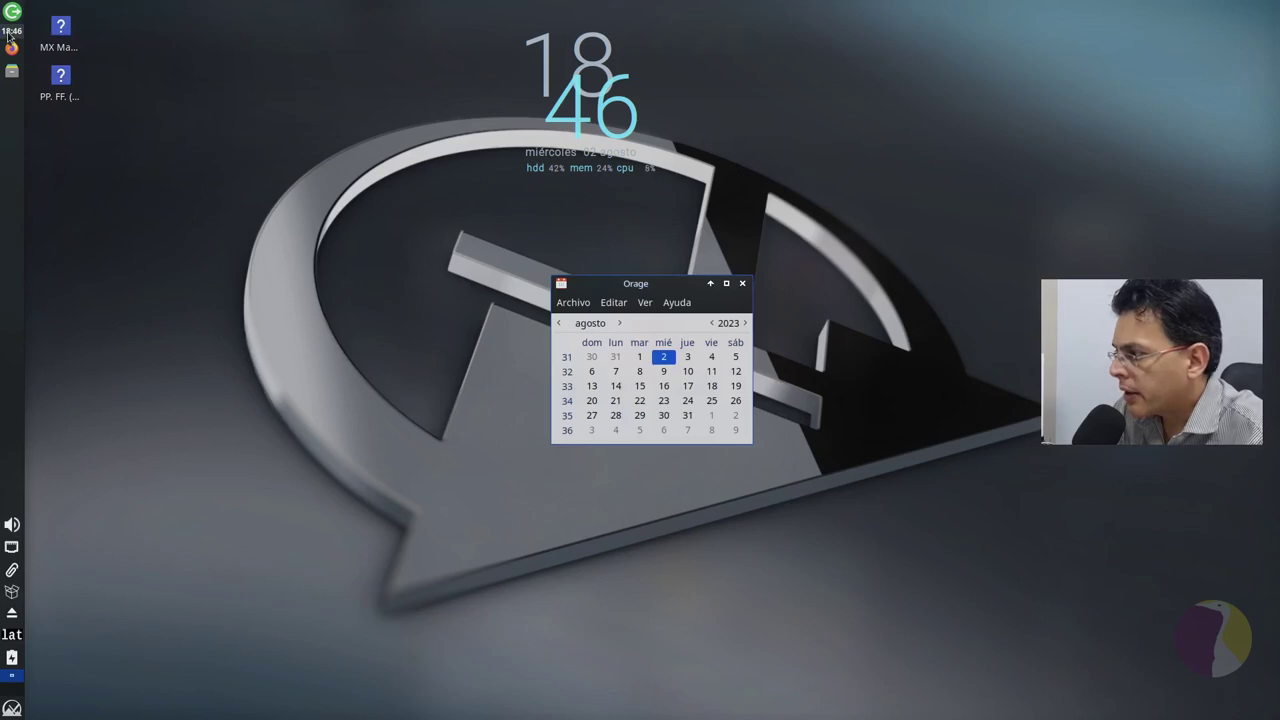
pyautogui.click(742, 285)
pyautogui.rightClick(11, 31)
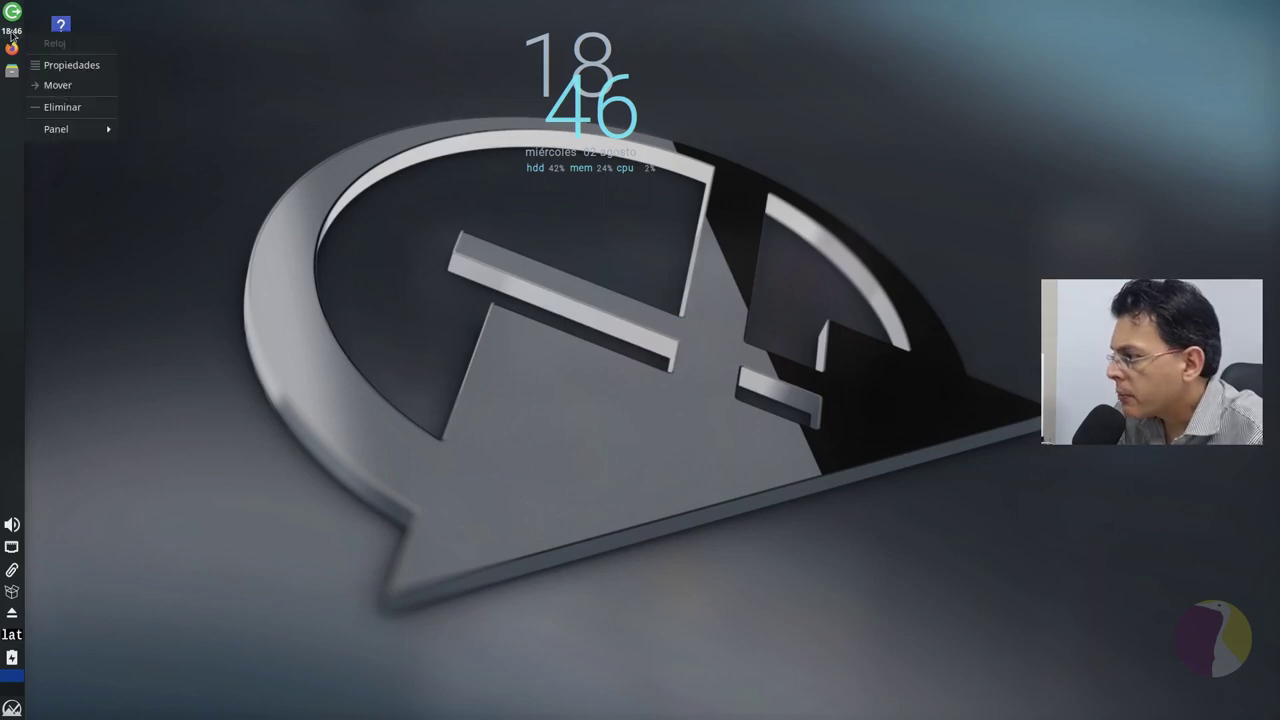
pyautogui.click(70, 65)
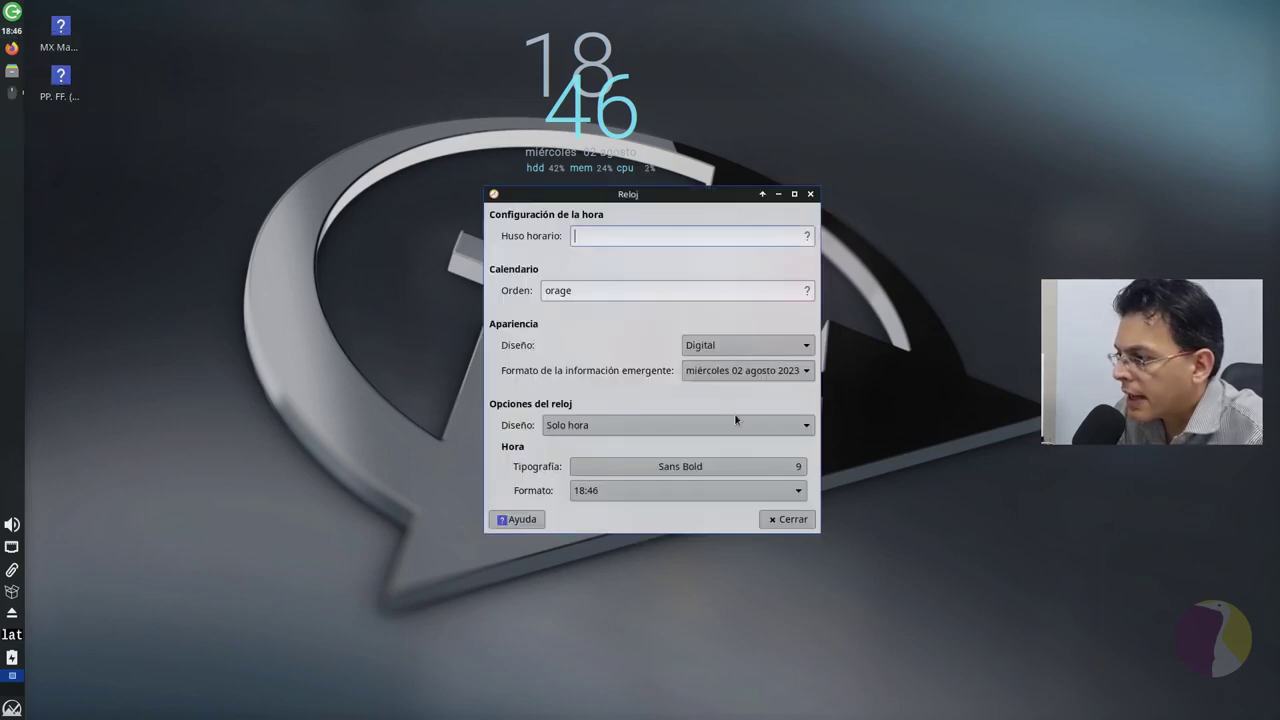
pyautogui.doubleClick(679, 291)
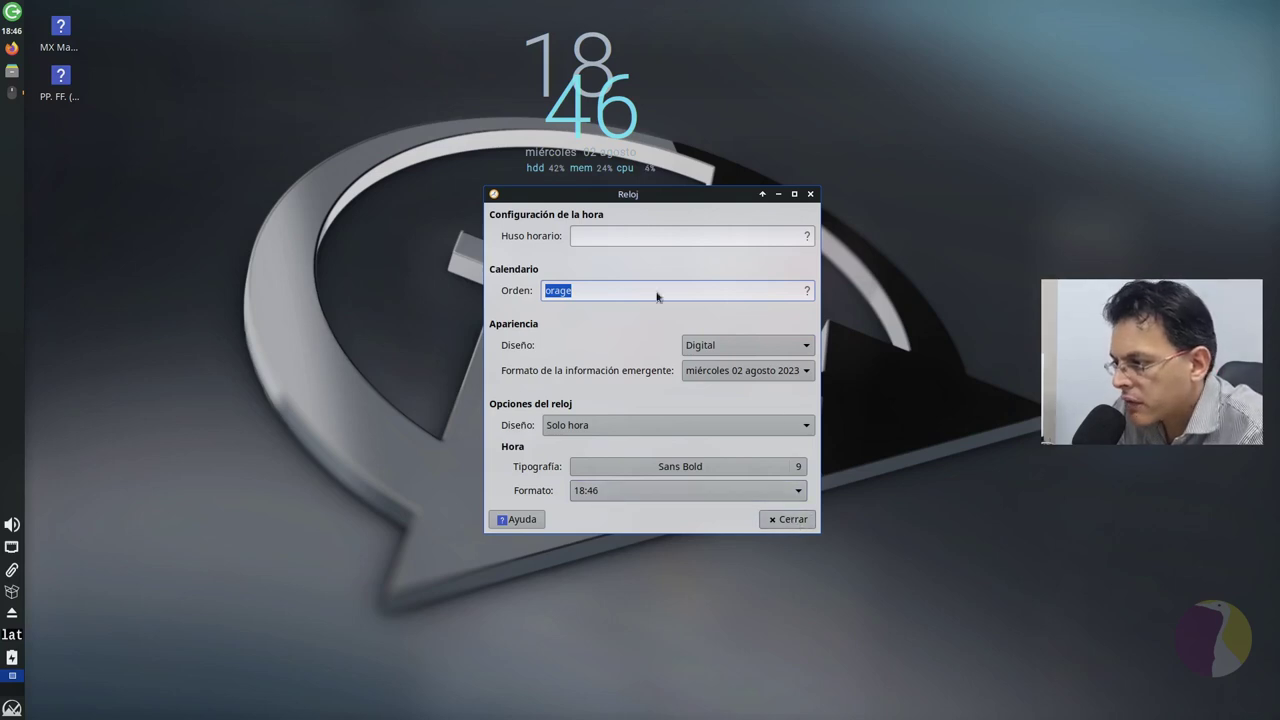
pyautogui.click(800, 518)
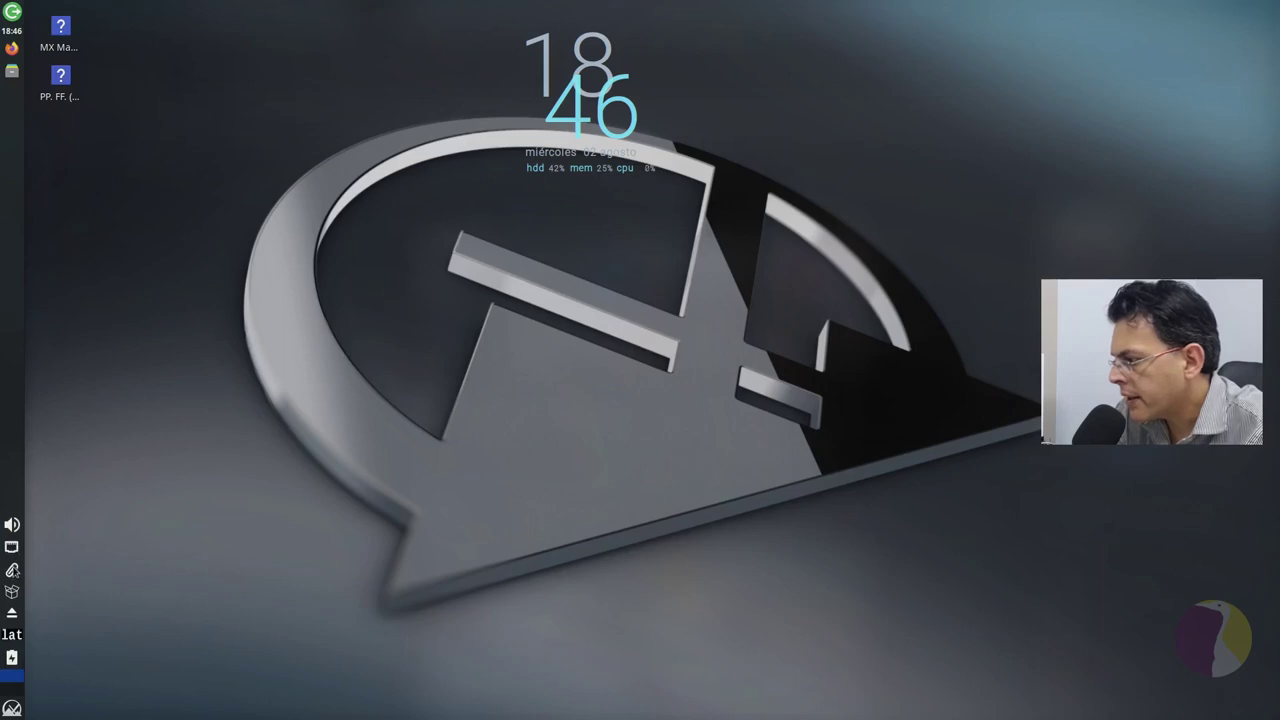
# Step: Check the Clipman clipboard options, then run Synaptic with the admin password and close it
pyautogui.click(13, 571)
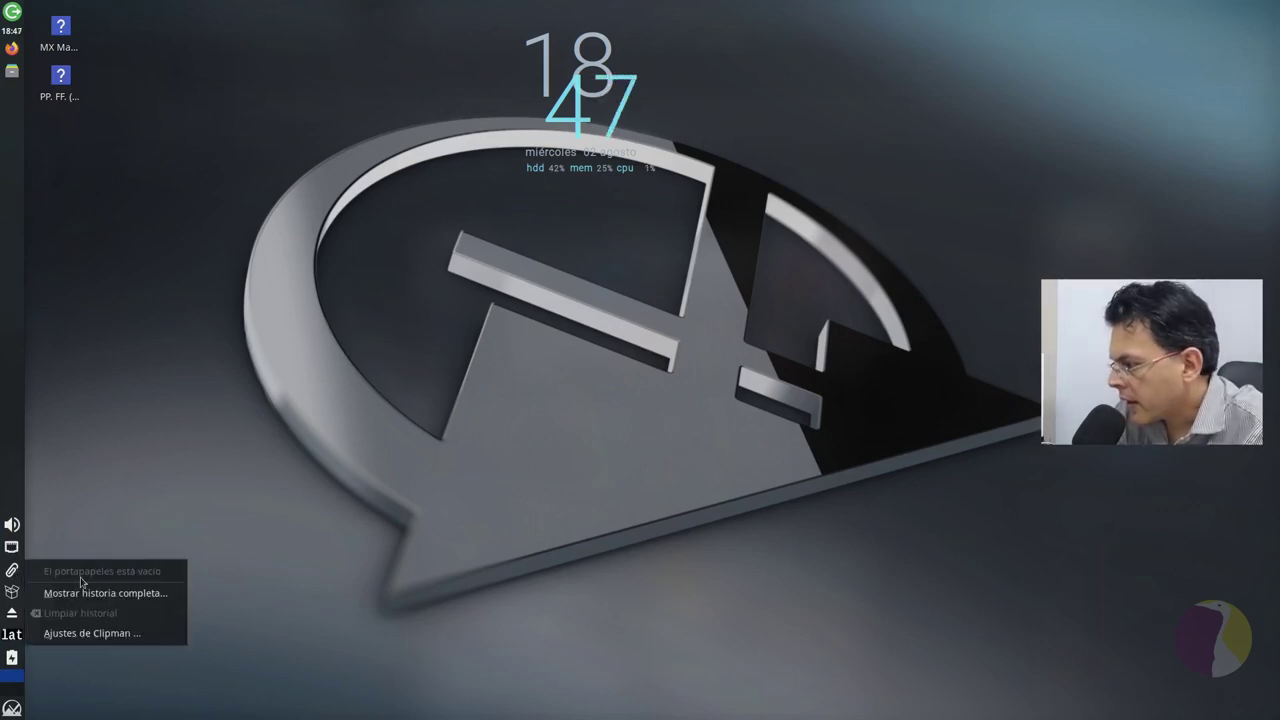
pyautogui.click(15, 580)
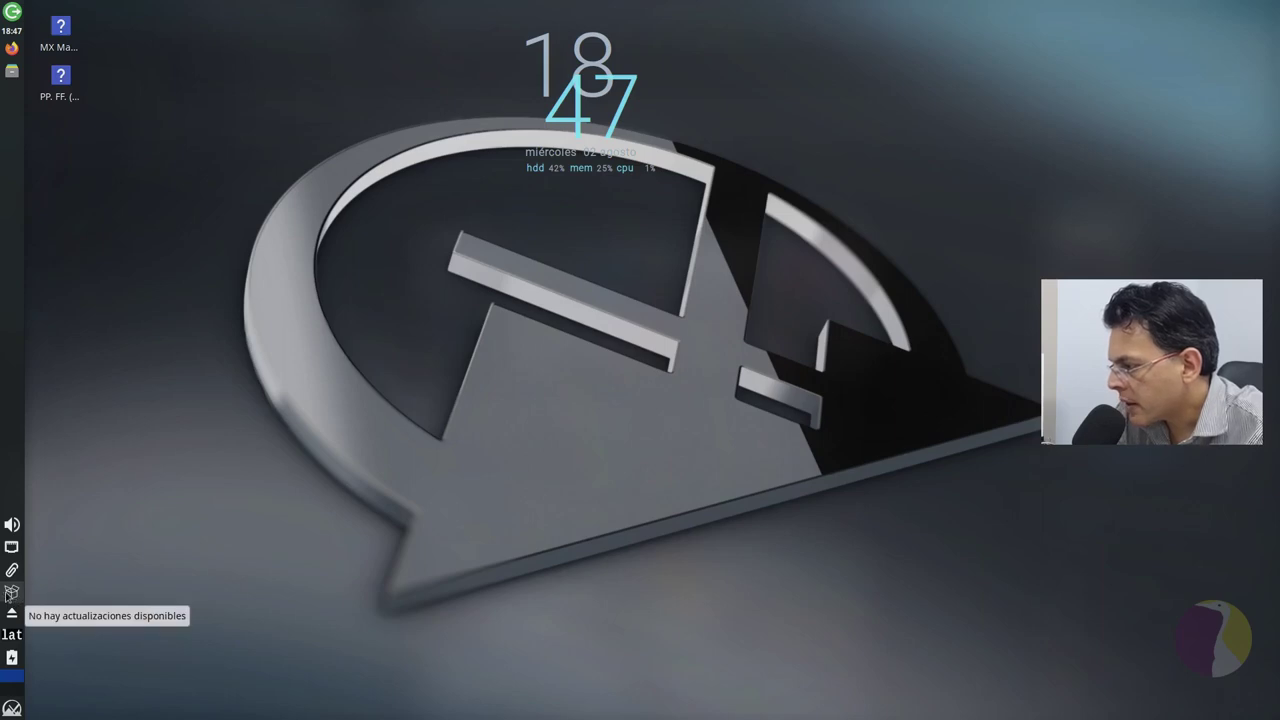
pyautogui.click(10, 593)
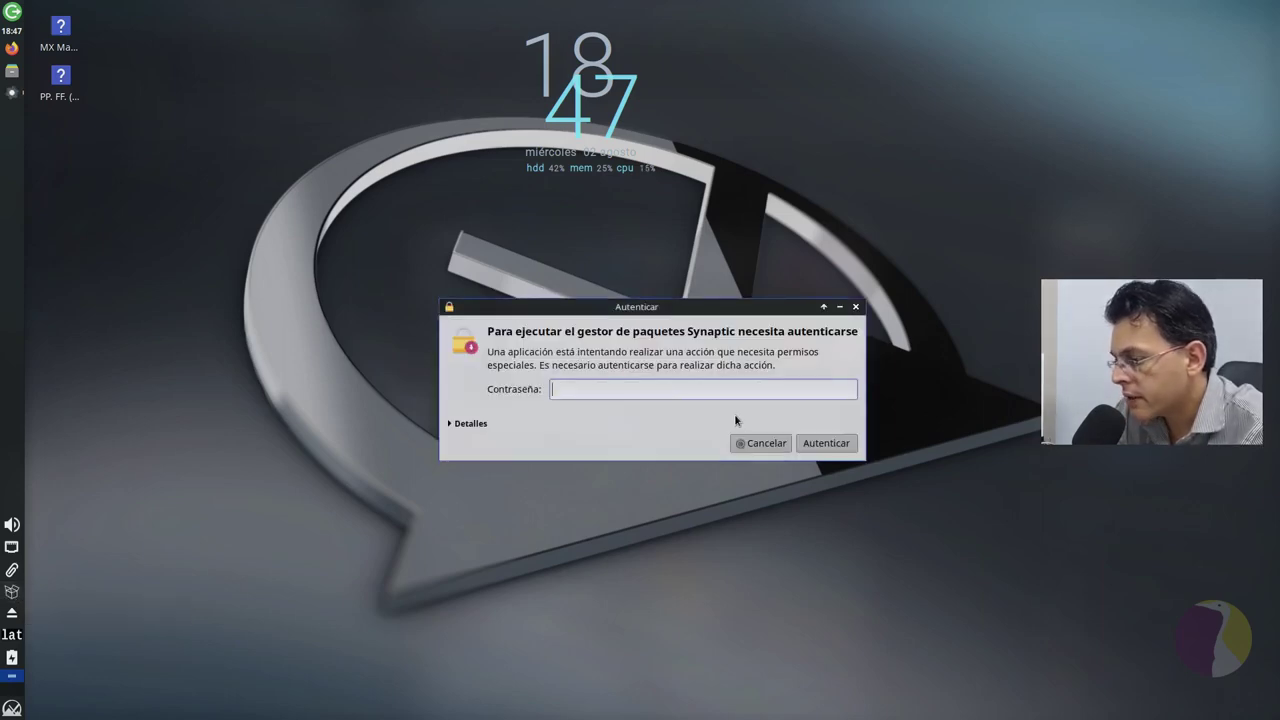
pyautogui.press('Return')
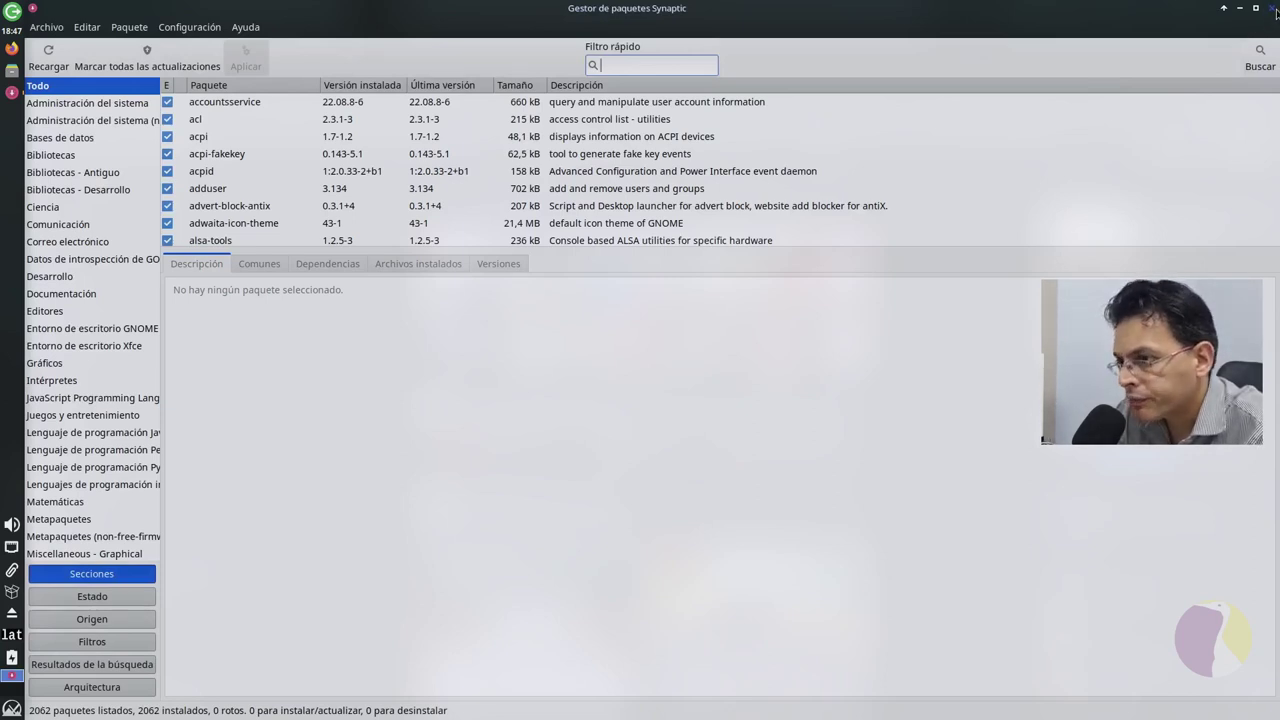
pyautogui.click(1273, 9)
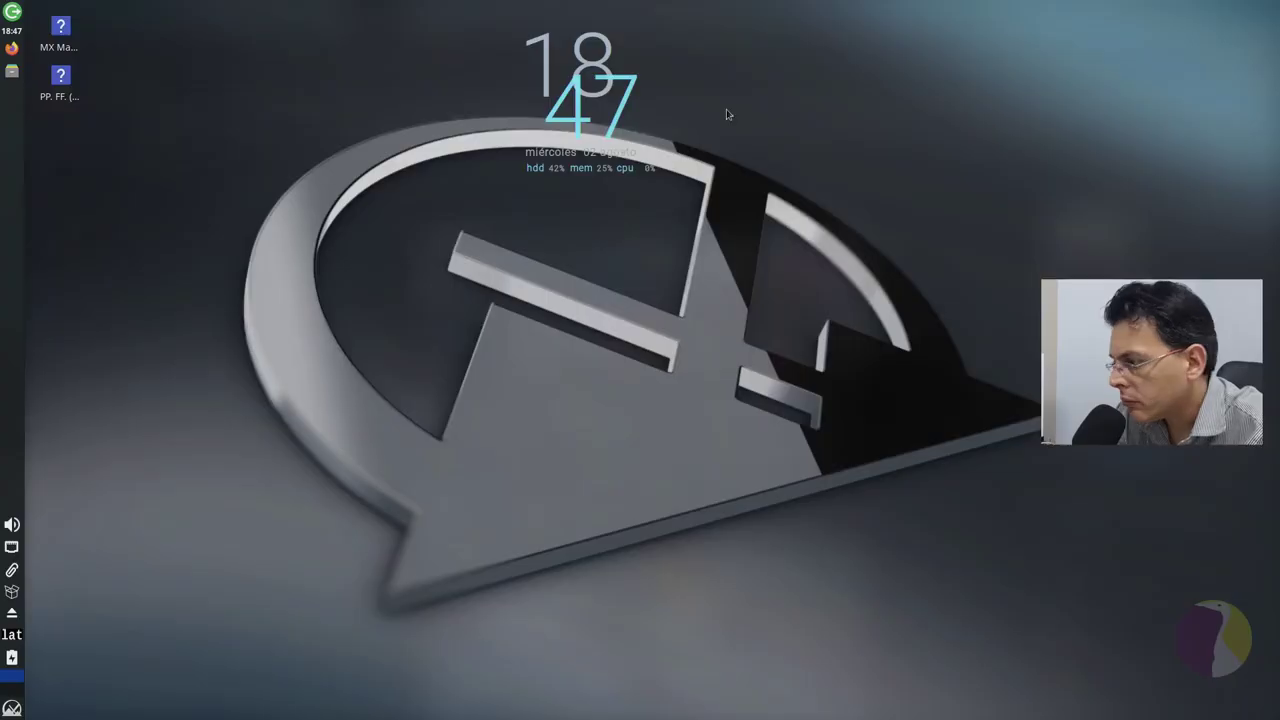
# Step: Look over the keyboard layout and power manager tray menus, then dismiss them
pyautogui.click(11, 634)
pyautogui.click(70, 547)
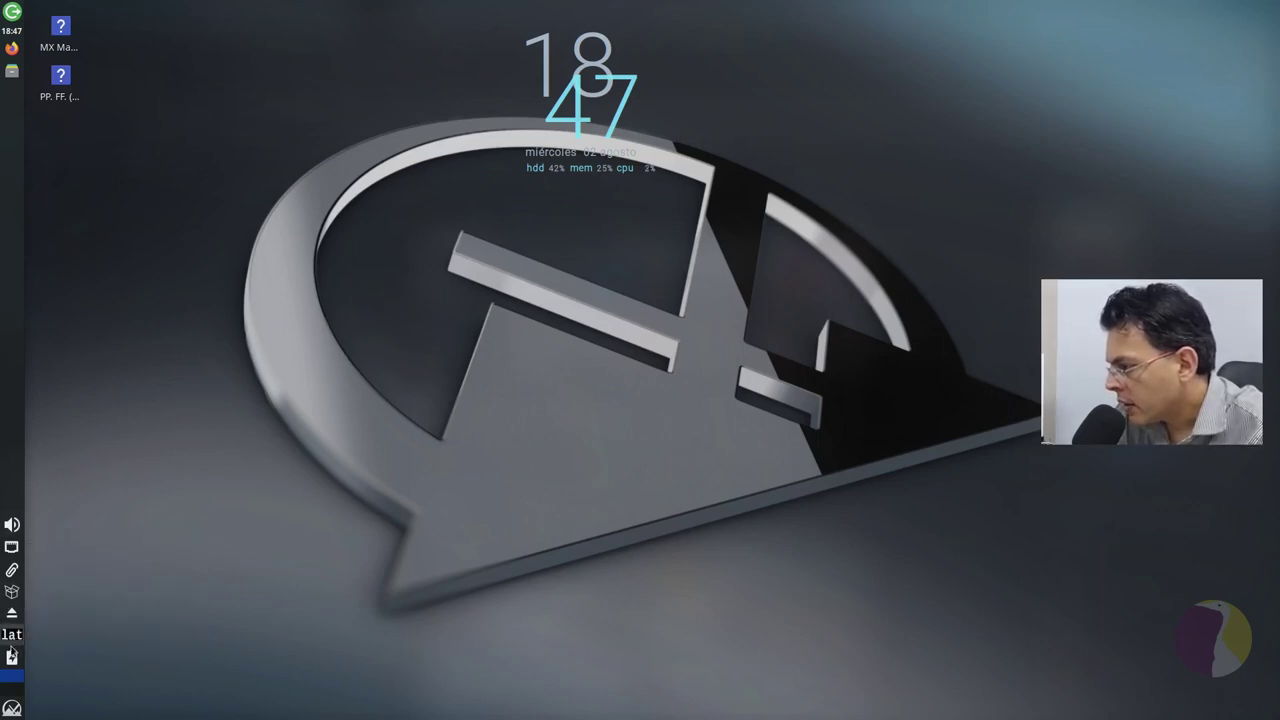
pyautogui.rightClick(12, 658)
pyautogui.click(12, 658)
pyautogui.click(12, 658)
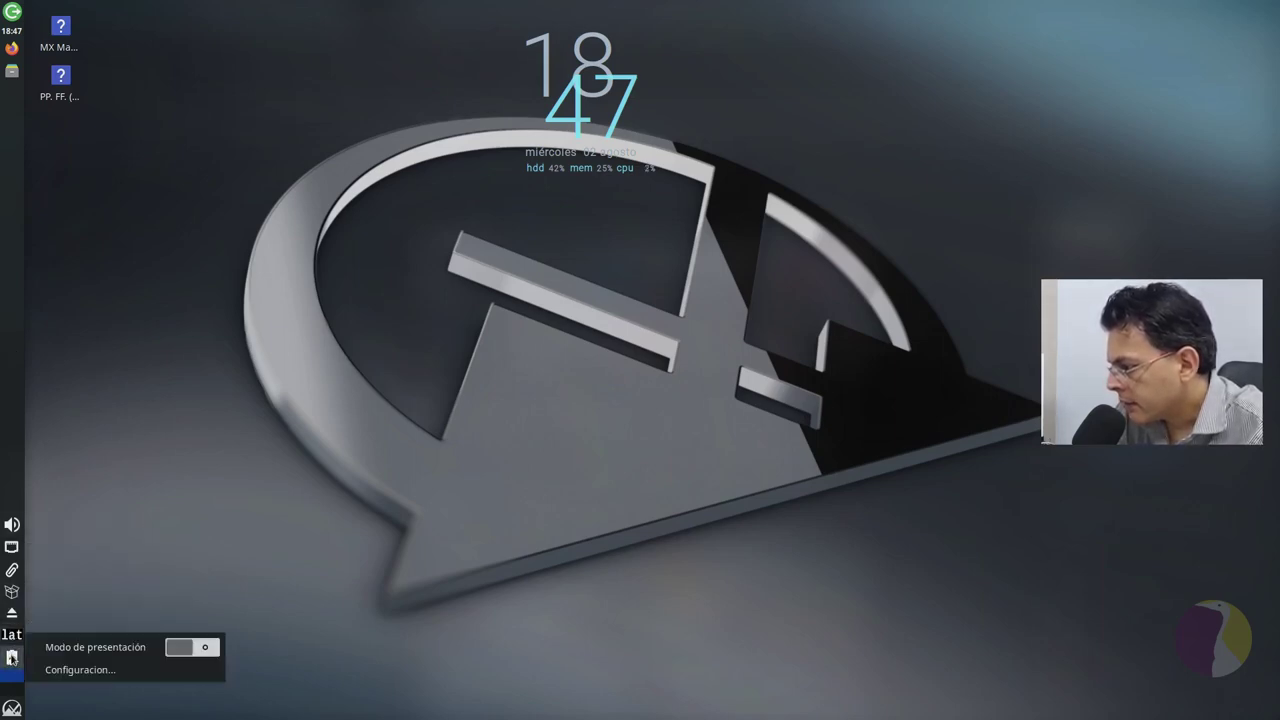
pyautogui.click(12, 658)
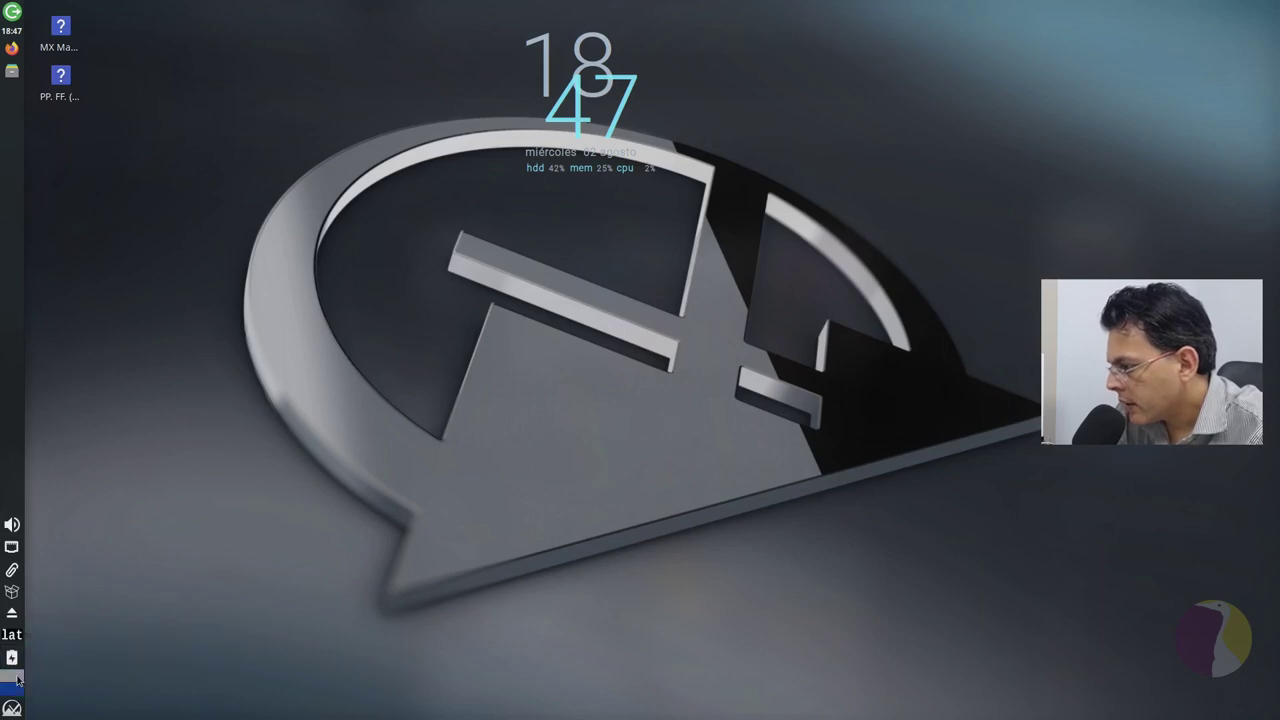
# Step: Open Panel Preferences and switch the panel mode to horizontal
pyautogui.click(12, 707)
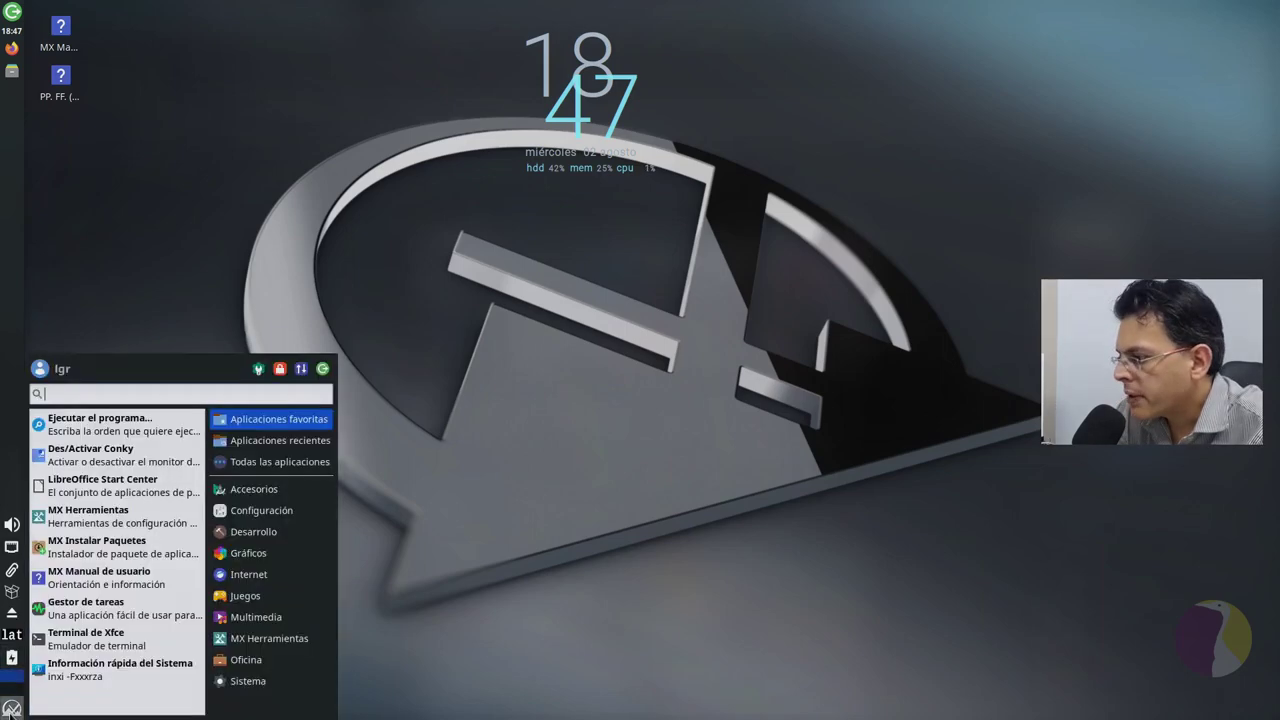
pyautogui.click(12, 707)
pyautogui.rightClick(15, 421)
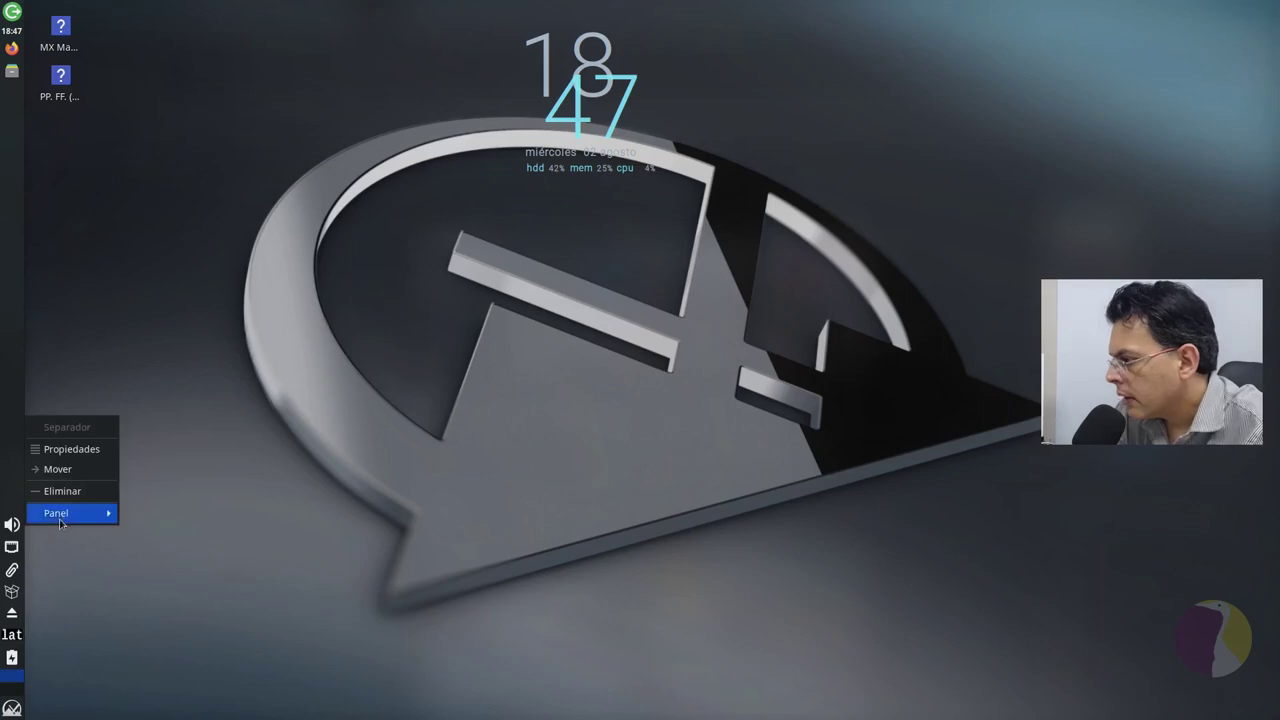
pyautogui.moveTo(77, 516)
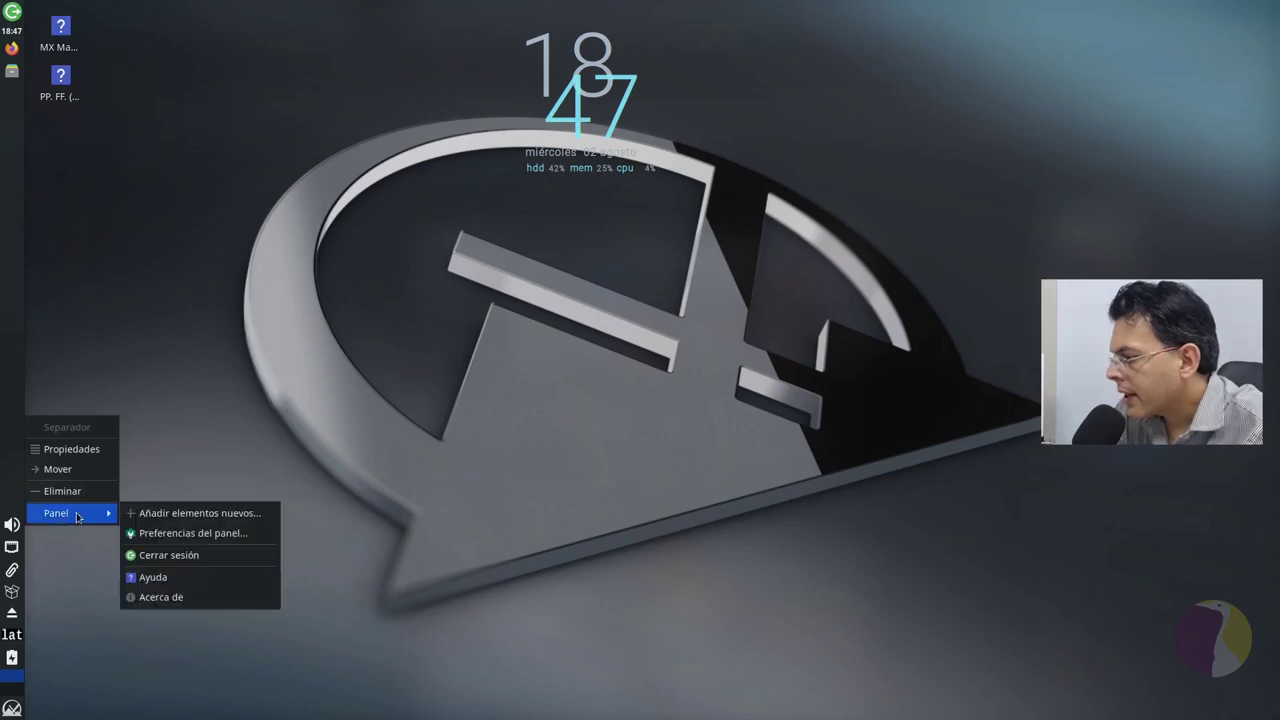
pyautogui.click(193, 534)
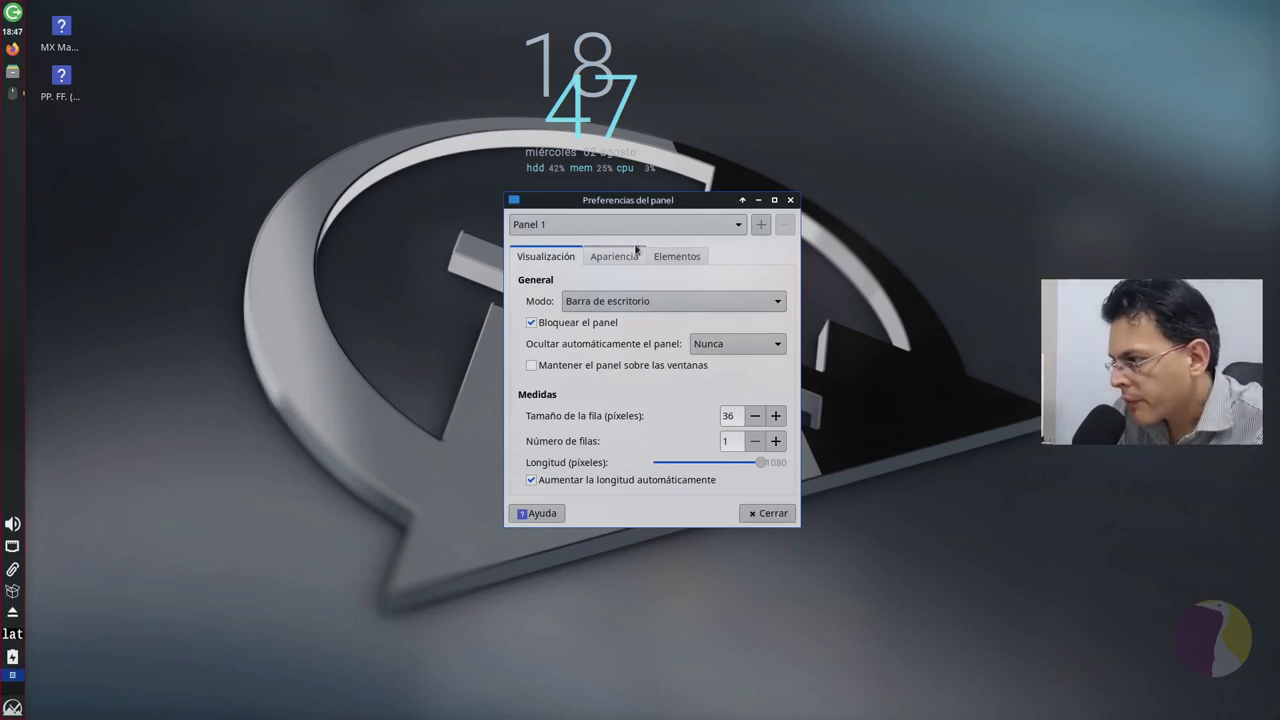
pyautogui.click(693, 305)
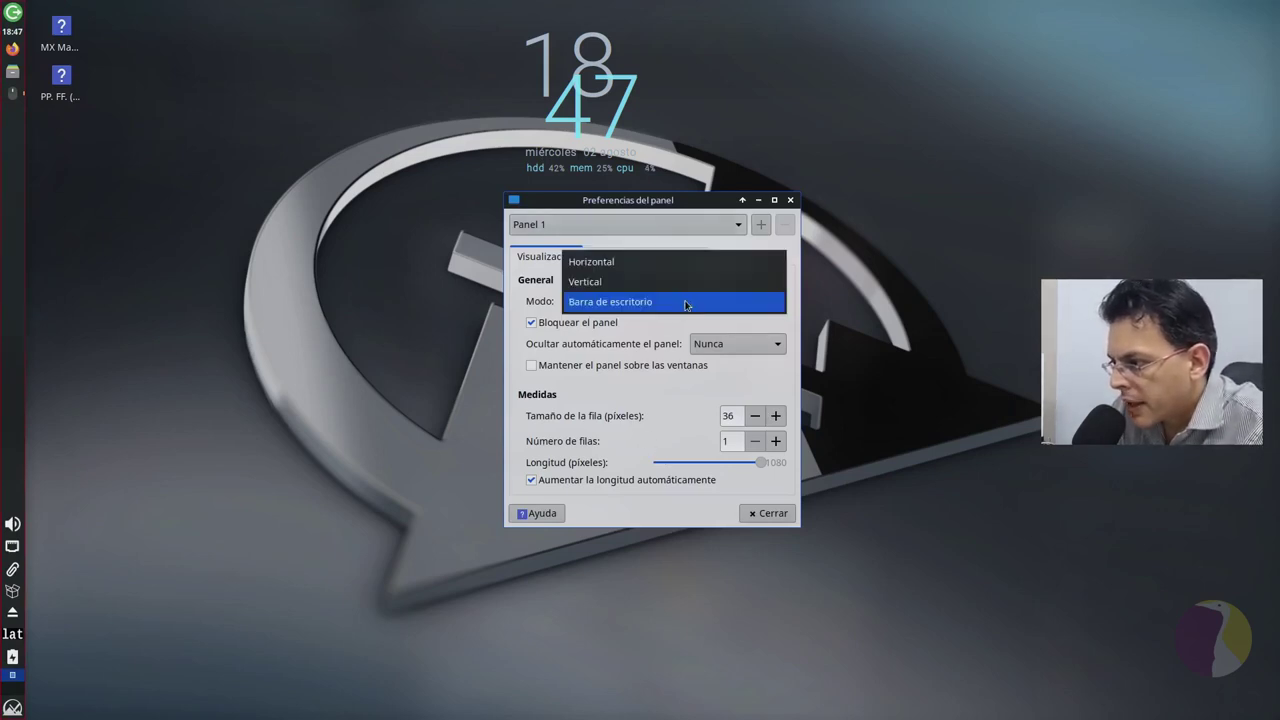
pyautogui.click(677, 265)
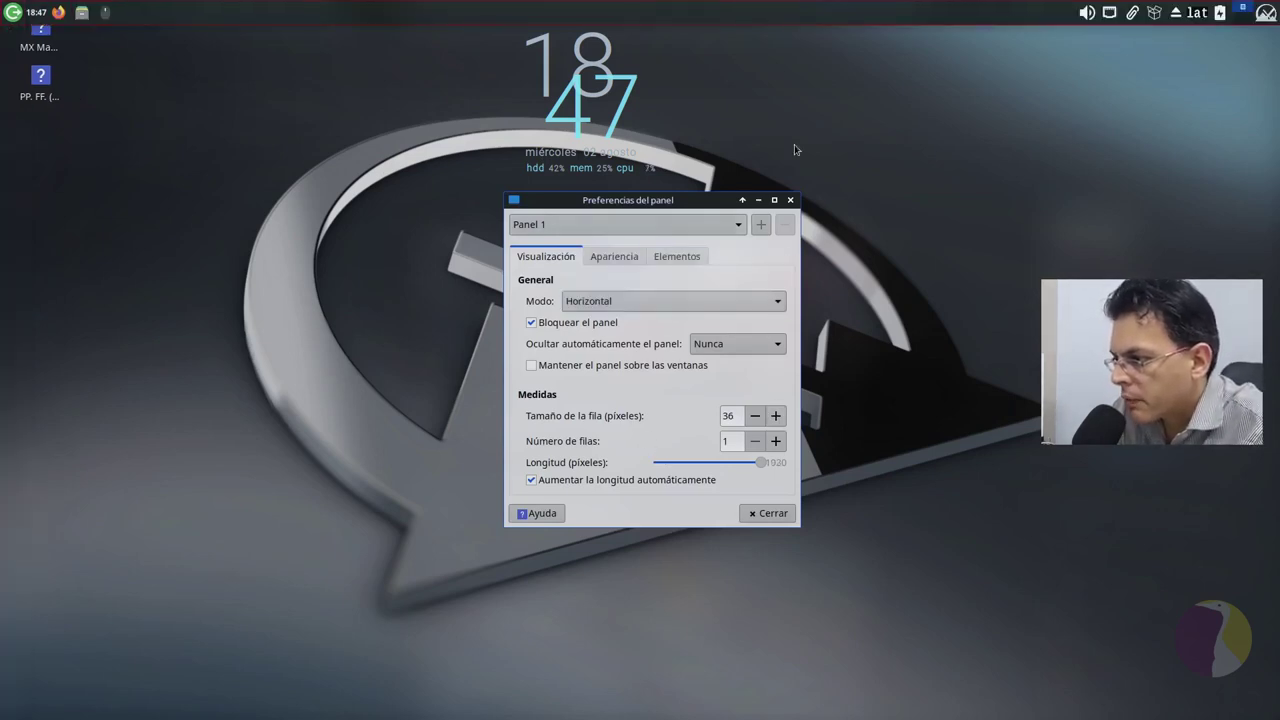
# Step: Cancel a stray logout prompt, then unlock the panel and drag it to the bottom edge
pyautogui.click(13, 12)
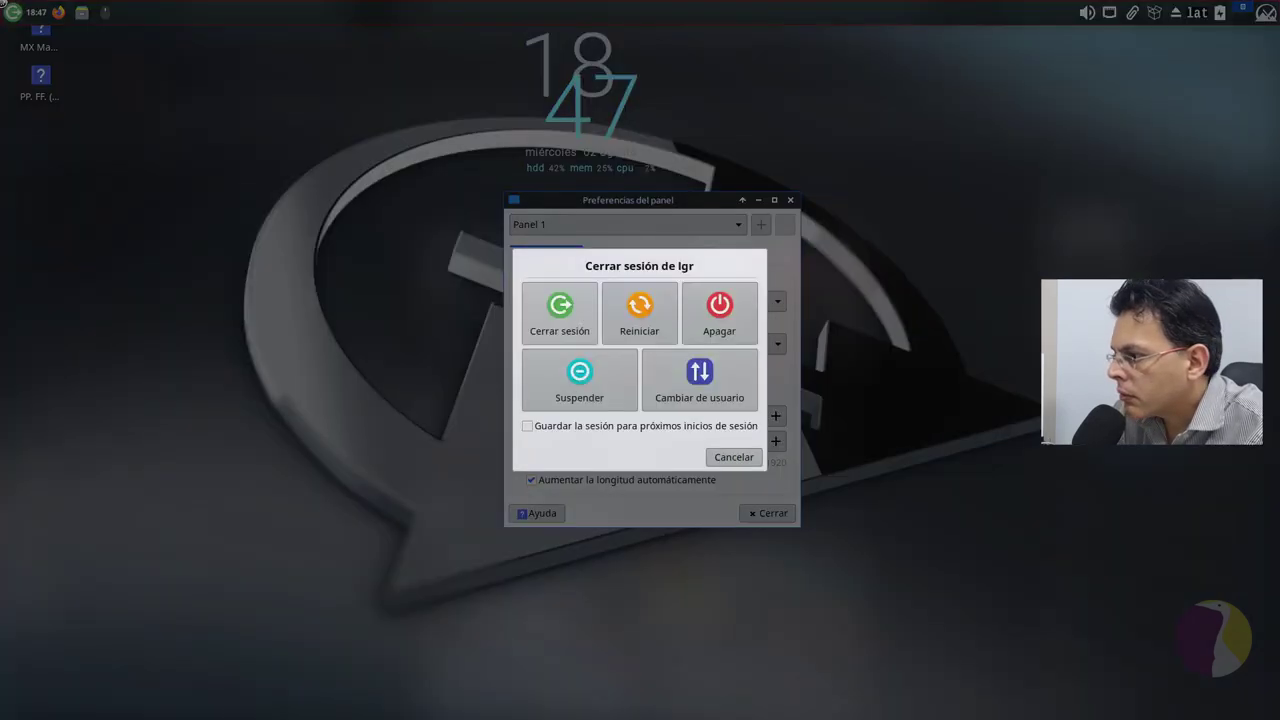
pyautogui.click(756, 456)
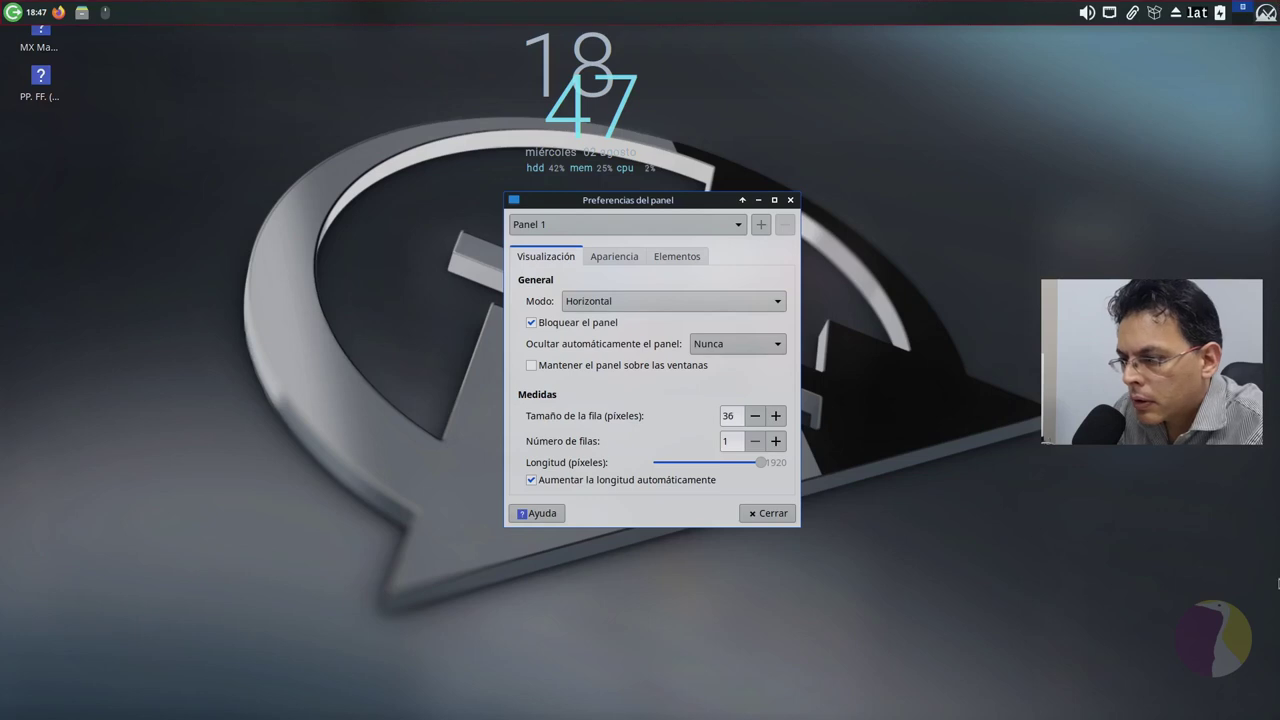
pyautogui.click(563, 322)
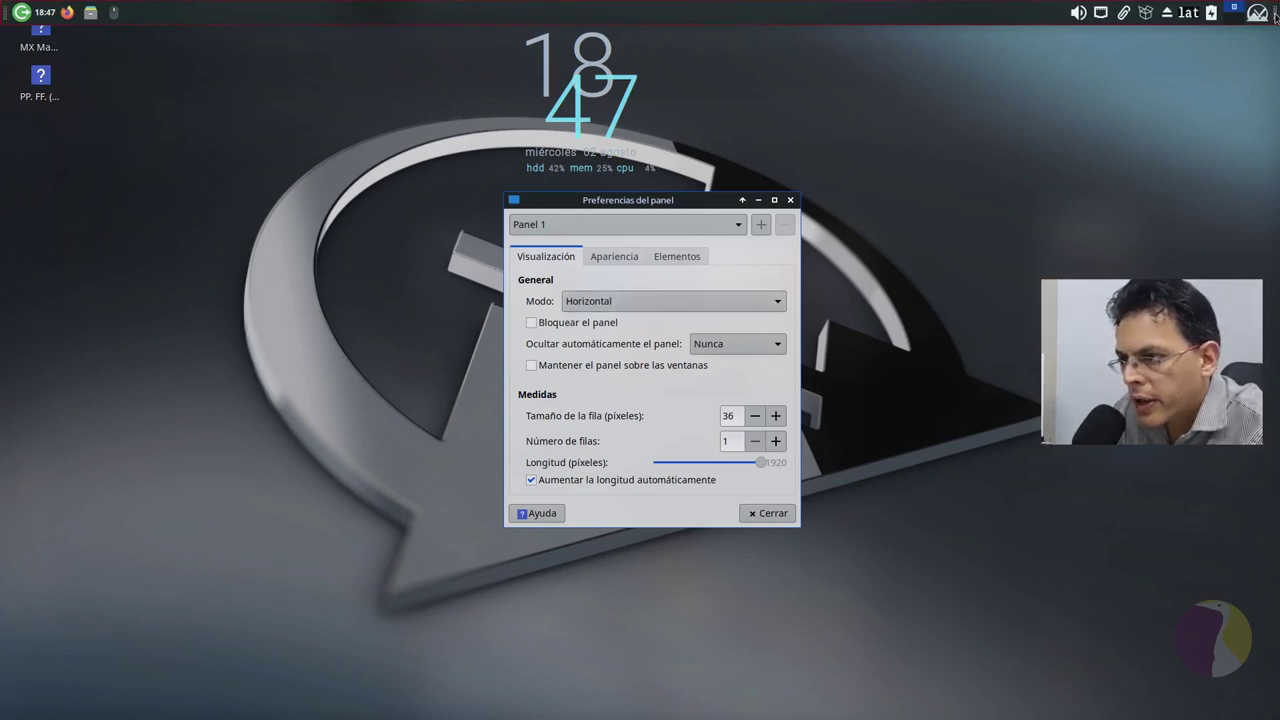
pyautogui.moveTo(1275, 16); pyautogui.dragTo(1275, 707)
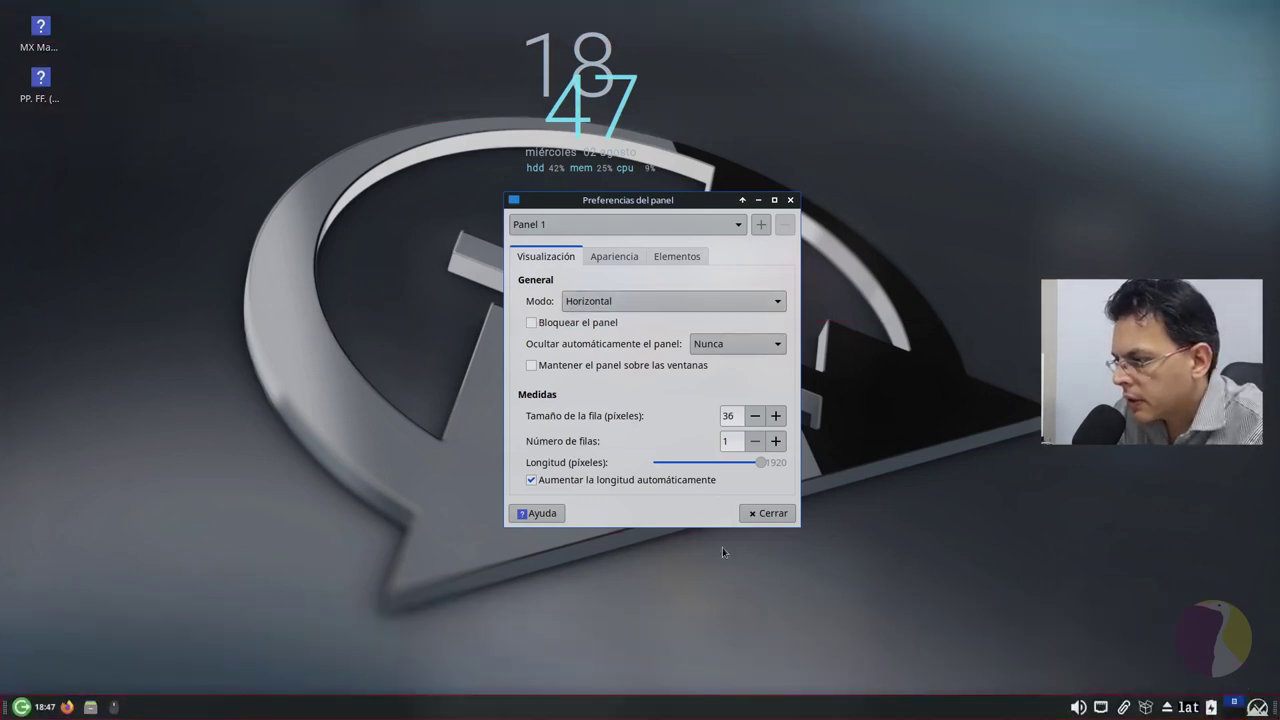
# Step: Raise the panel row size to 41 pixels
pyautogui.click(775, 415)
pyautogui.click(775, 415)
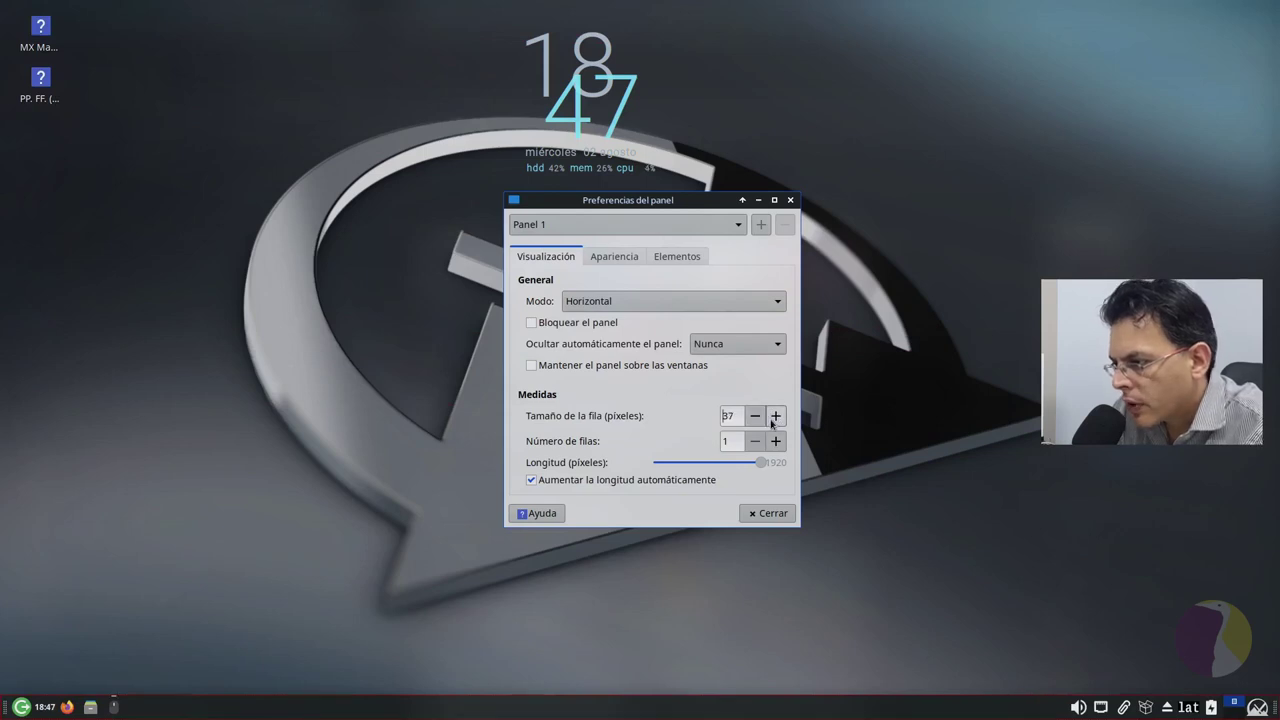
pyautogui.click(775, 415)
pyautogui.click(775, 415)
pyautogui.click(775, 415)
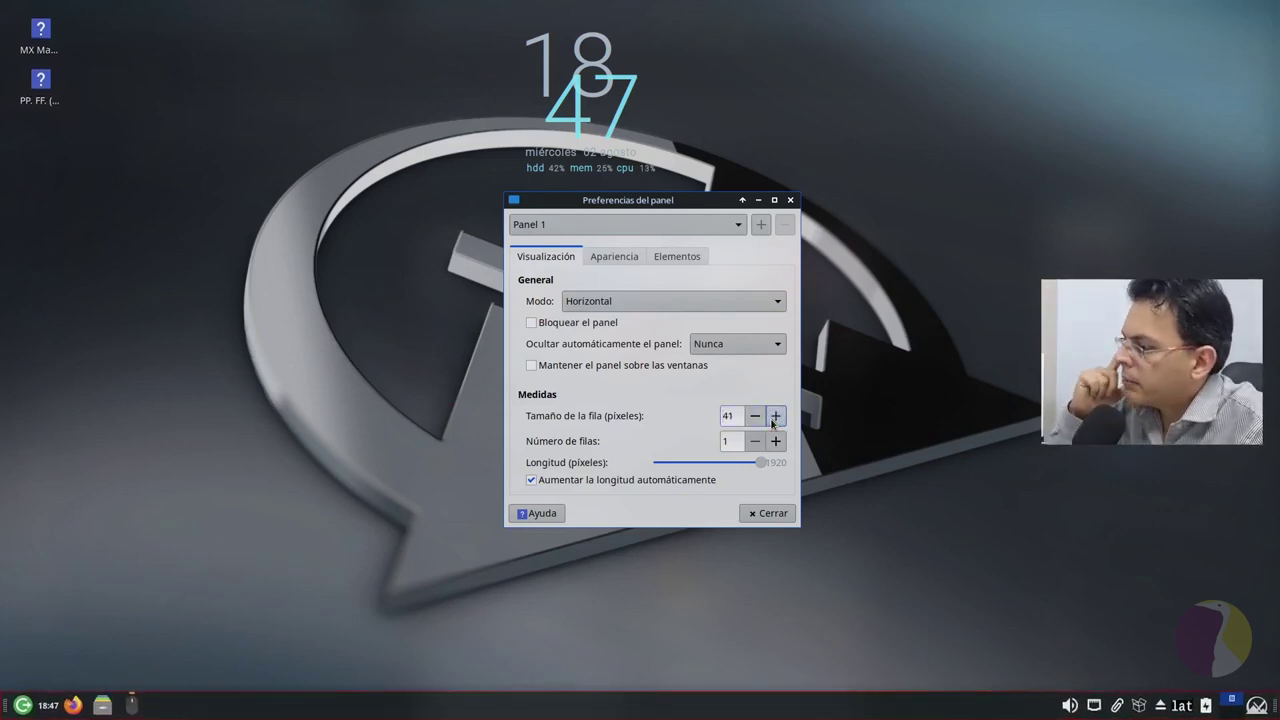
pyautogui.click(610, 257)
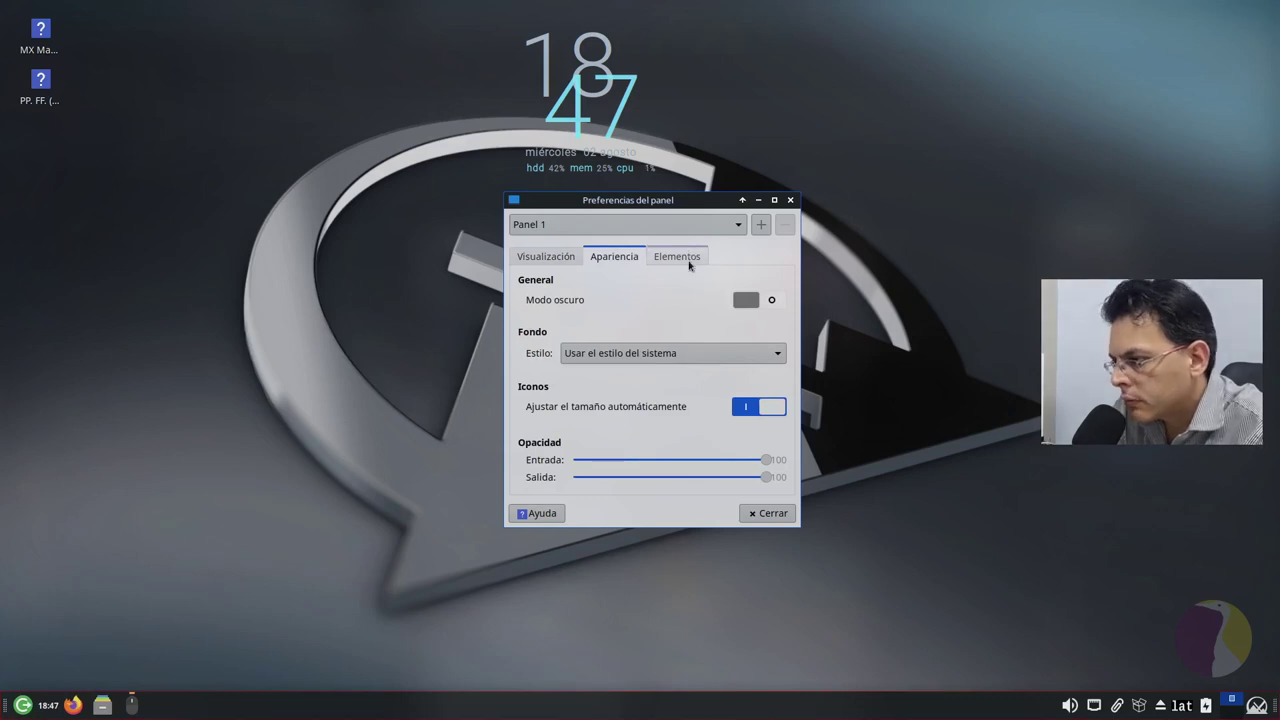
# Step: In Elementos, move Menú Whisker up four places and the action buttons to the end
pyautogui.click(689, 256)
pyautogui.click(574, 420)
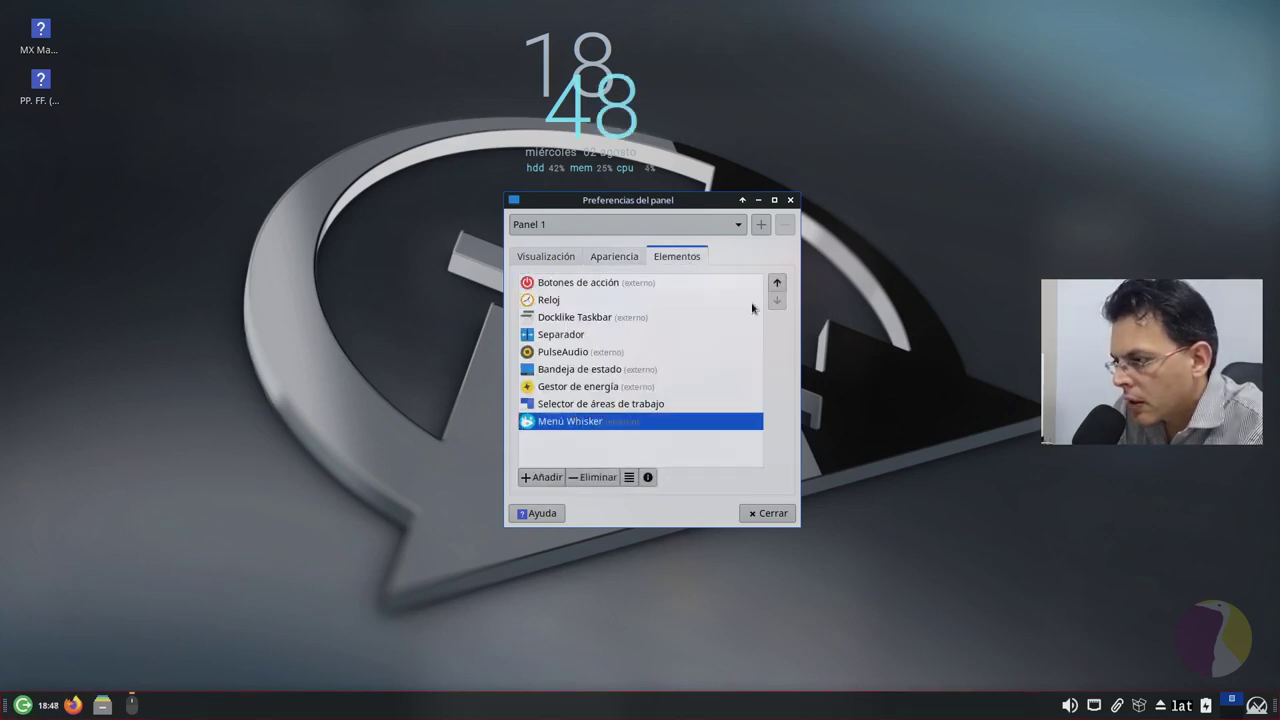
pyautogui.click(778, 285)
pyautogui.click(778, 285)
pyautogui.click(778, 285)
pyautogui.click(778, 285)
pyautogui.click(778, 285)
pyautogui.click(778, 285)
pyautogui.click(778, 285)
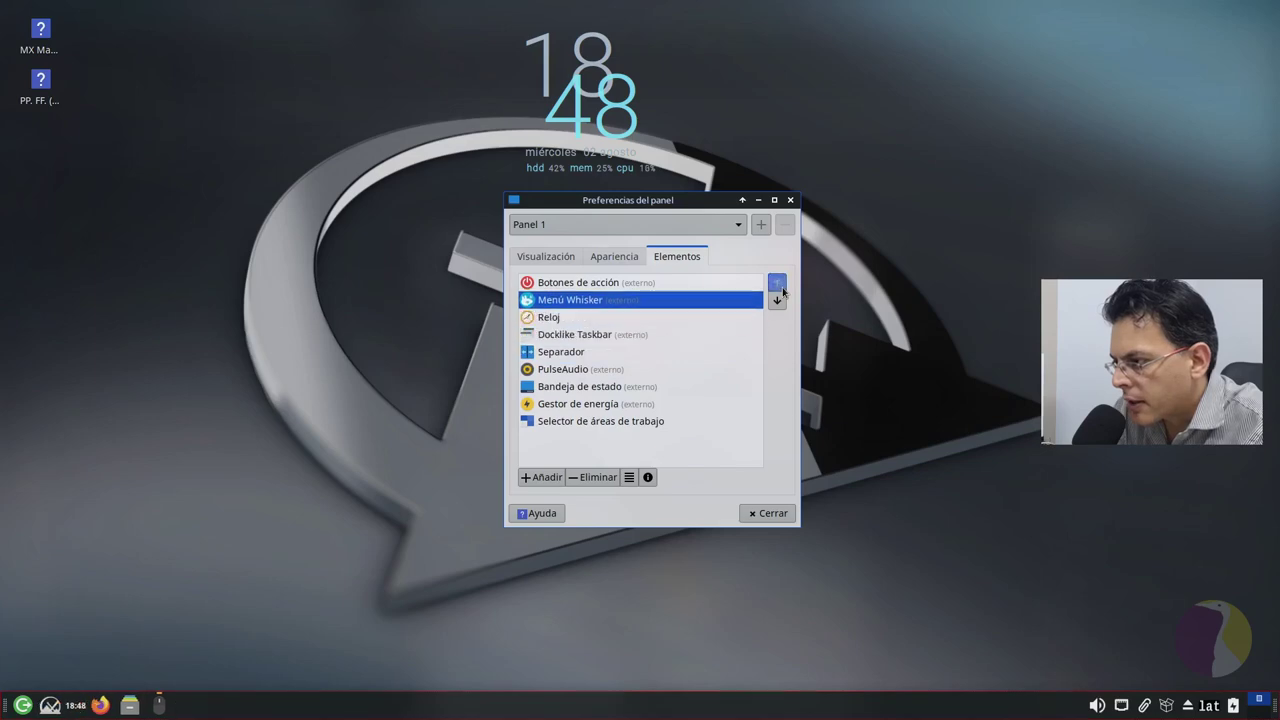
pyautogui.click(778, 285)
pyautogui.click(628, 302)
pyautogui.click(779, 302)
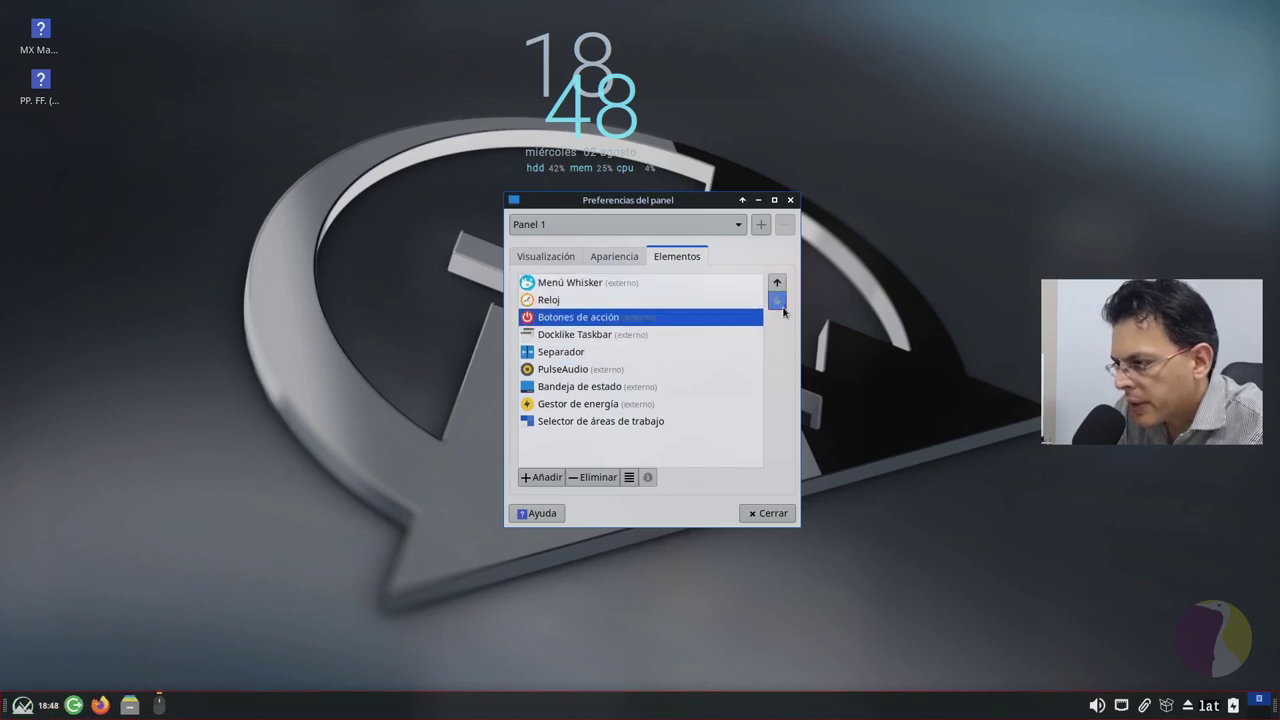
pyautogui.click(779, 302)
pyautogui.click(779, 302)
pyautogui.click(777, 300)
pyautogui.click(777, 300)
pyautogui.click(777, 300)
pyautogui.click(777, 300)
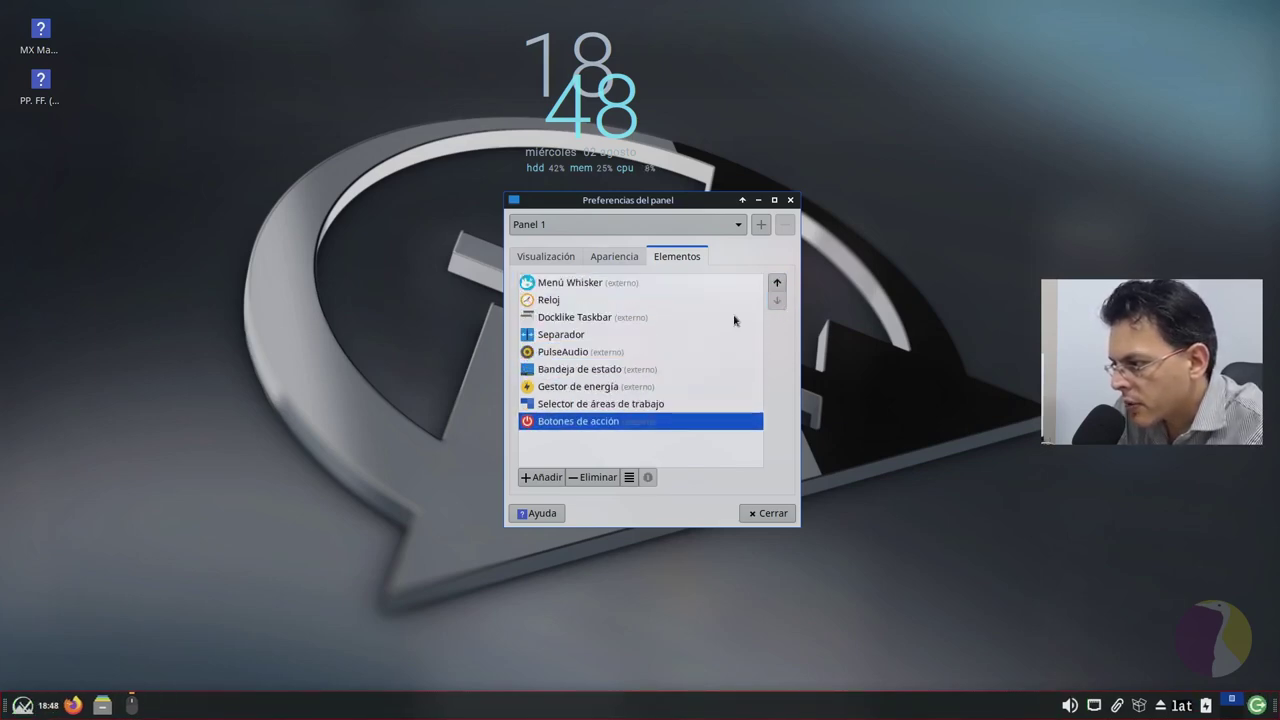
# Step: Move the workspace switcher above the power manager and the clock just above the action buttons
pyautogui.click(682, 403)
pyautogui.moveTo(682, 403); pyautogui.dragTo(717, 367)
pyautogui.click(658, 404)
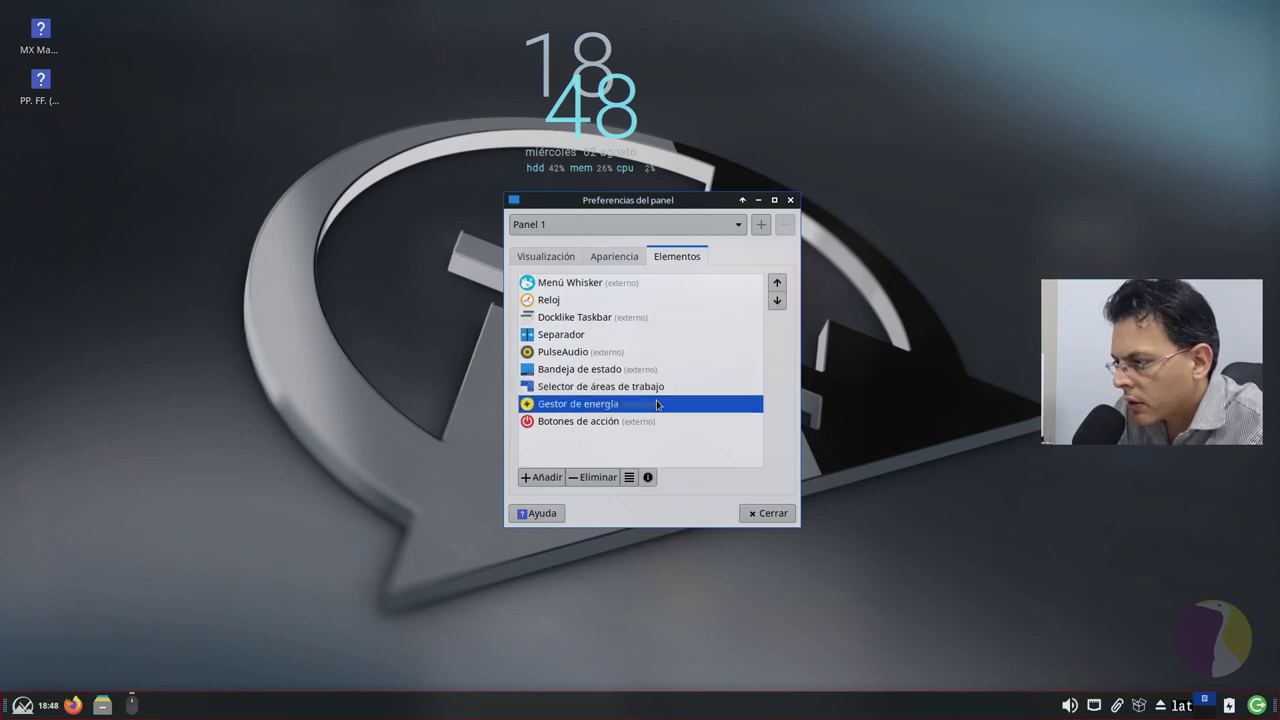
pyautogui.click(650, 300)
pyautogui.click(779, 302)
pyautogui.click(779, 302)
pyautogui.click(779, 302)
pyautogui.click(779, 302)
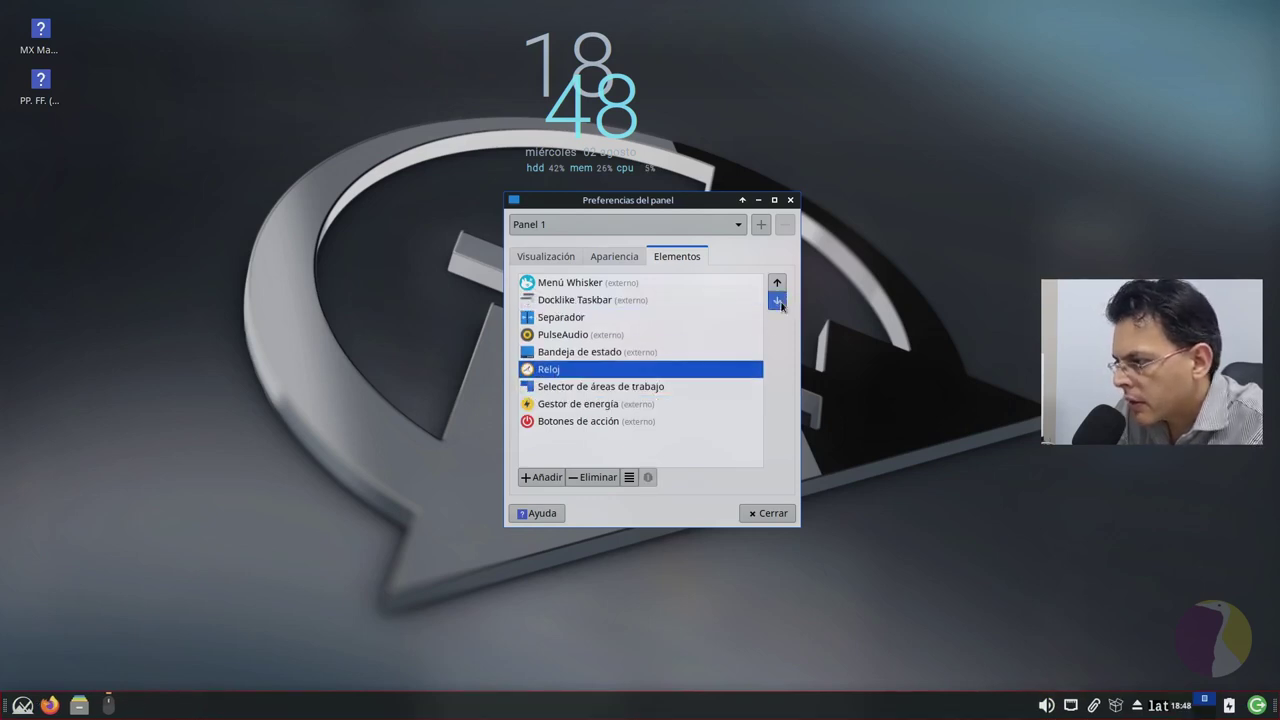
pyautogui.click(779, 302)
pyautogui.click(779, 302)
# Step: Review the Gestor de energía, Docklike Taskbar, Separador and PulseAudio items, then close Panel Preferences
pyautogui.click(635, 389)
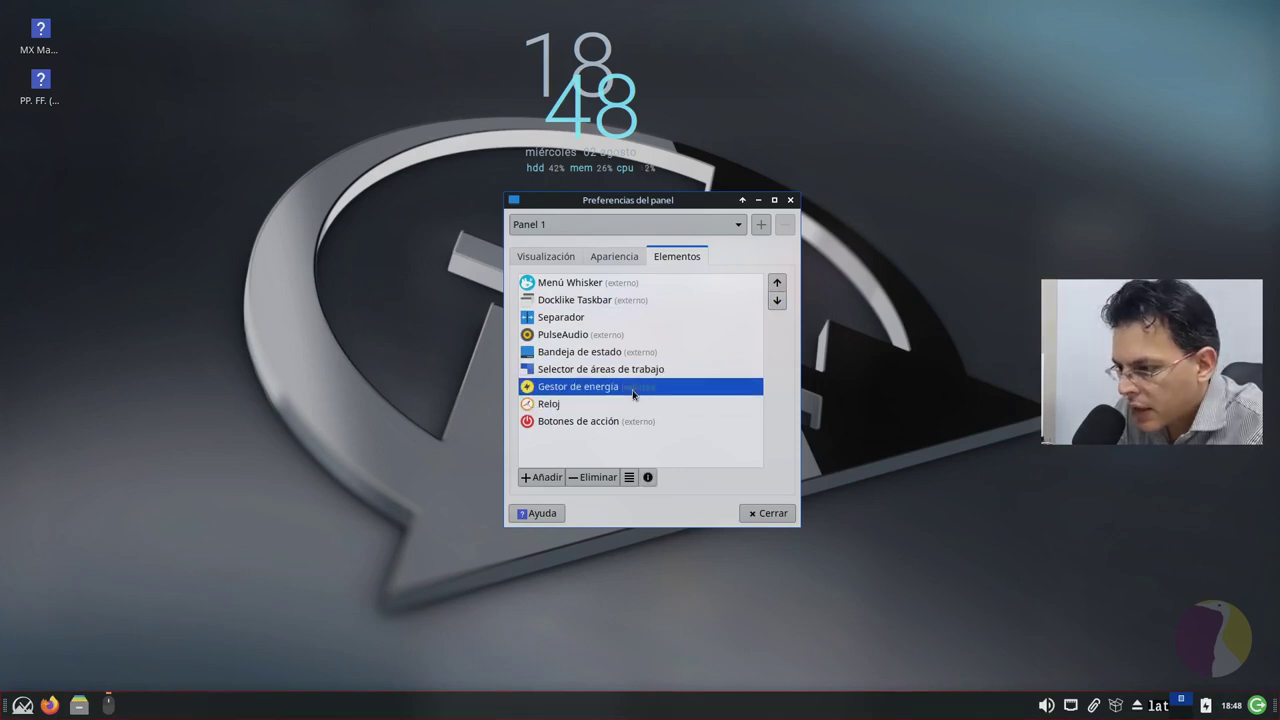
pyautogui.click(615, 301)
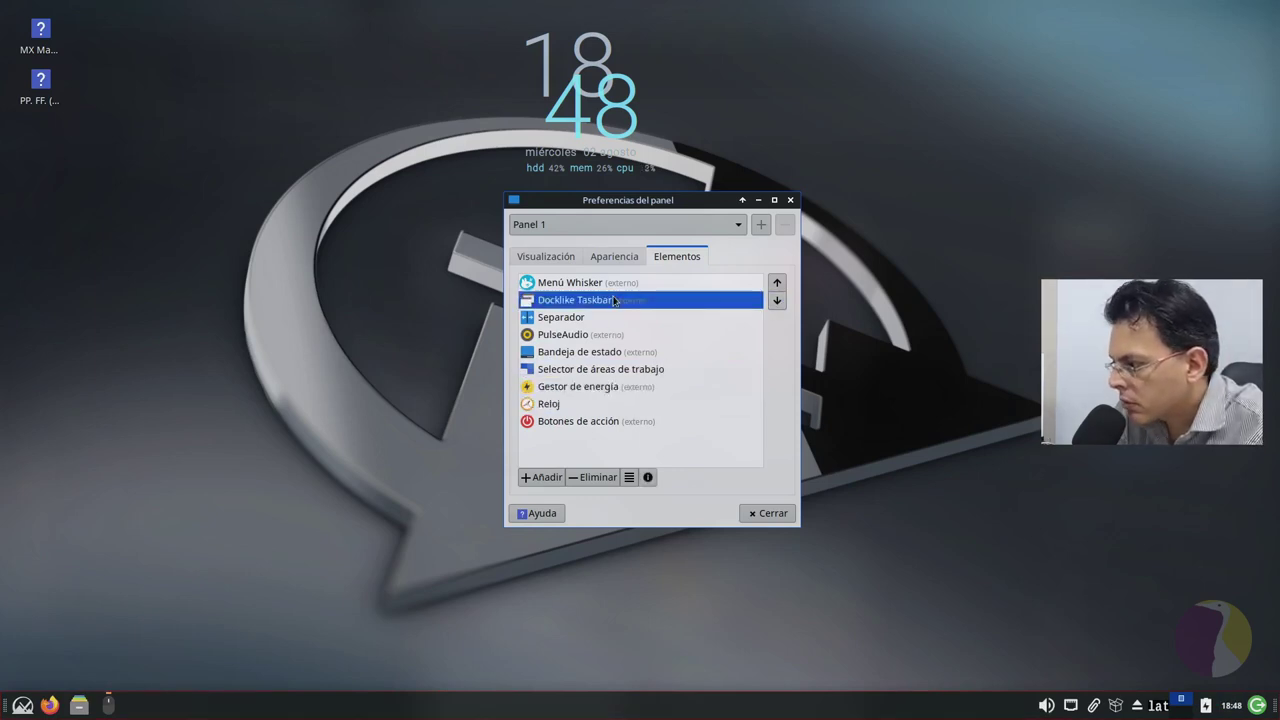
pyautogui.click(610, 318)
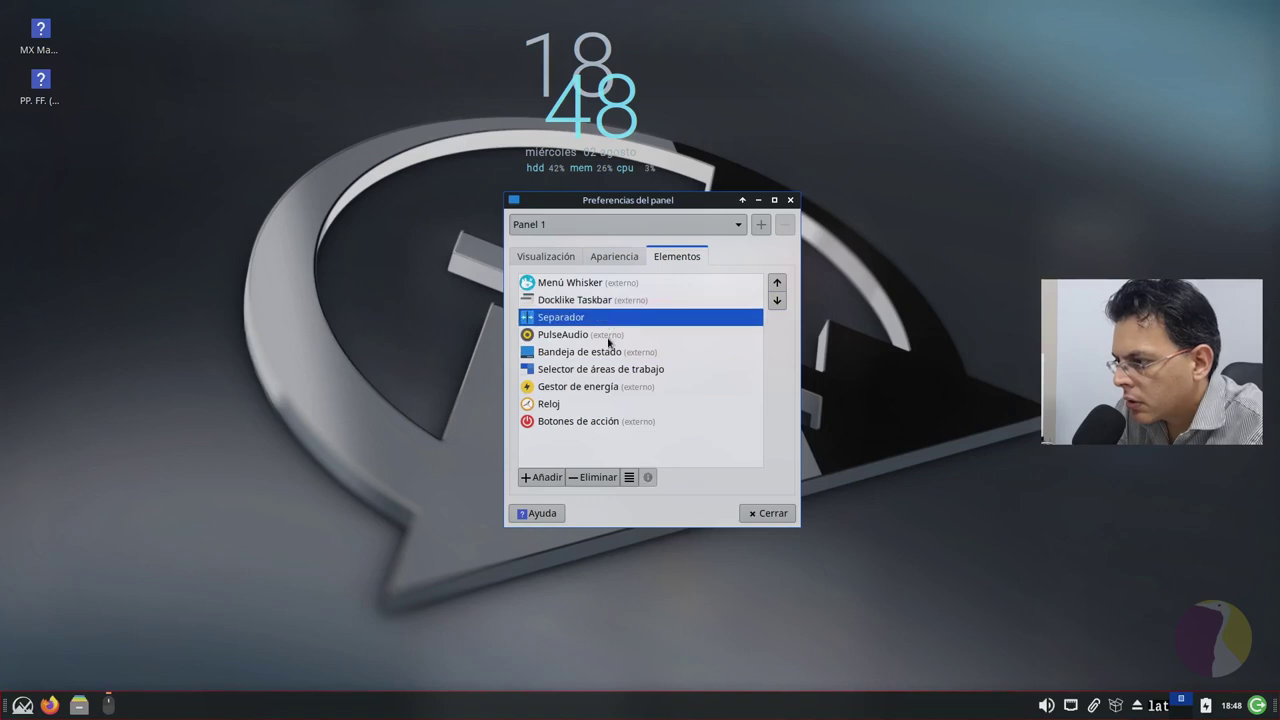
pyautogui.click(610, 335)
pyautogui.click(774, 515)
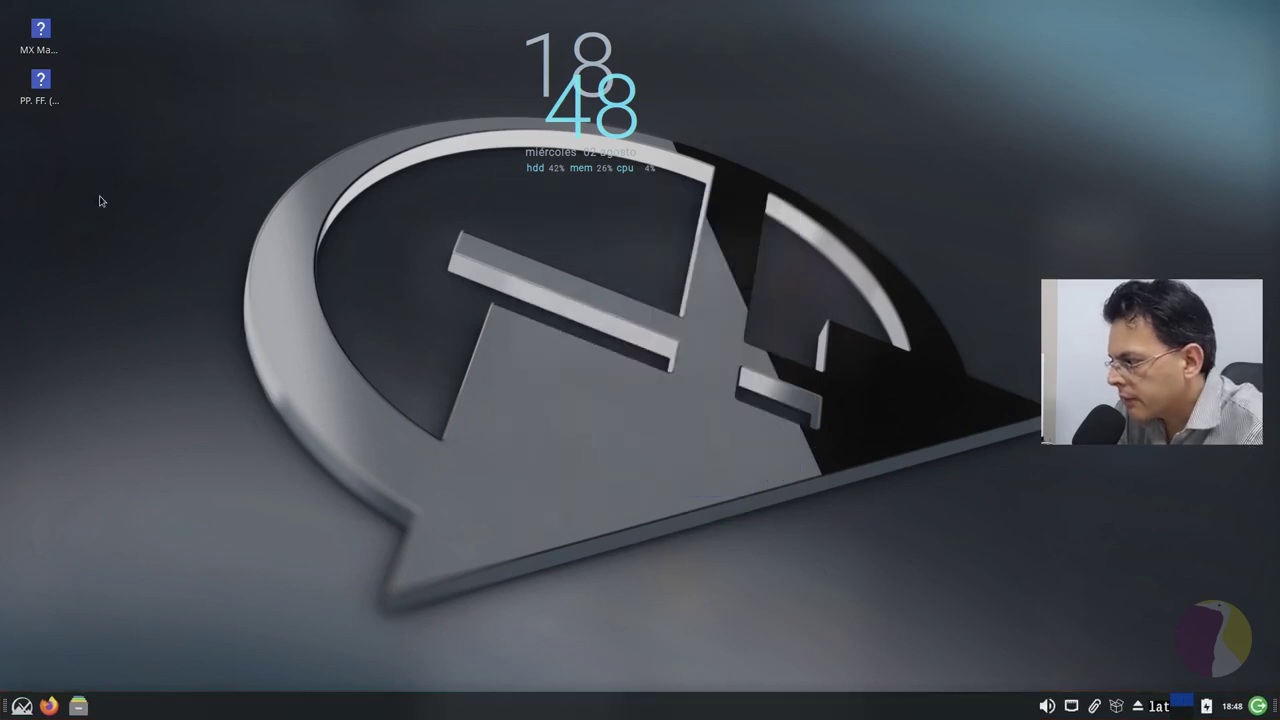
# Step: Lock the panel, then enlarge the Whisker Menu by dragging its corner
pyautogui.rightClick(6, 706)
pyautogui.click(114, 616)
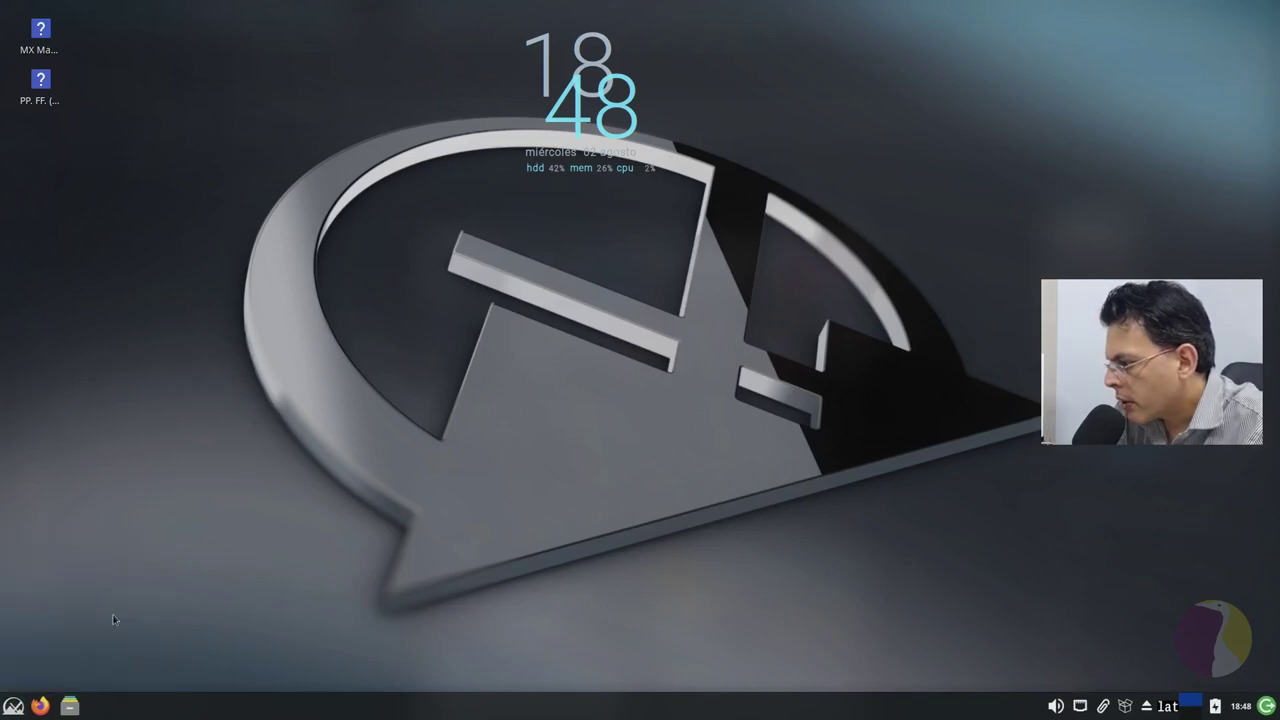
pyautogui.press('super')
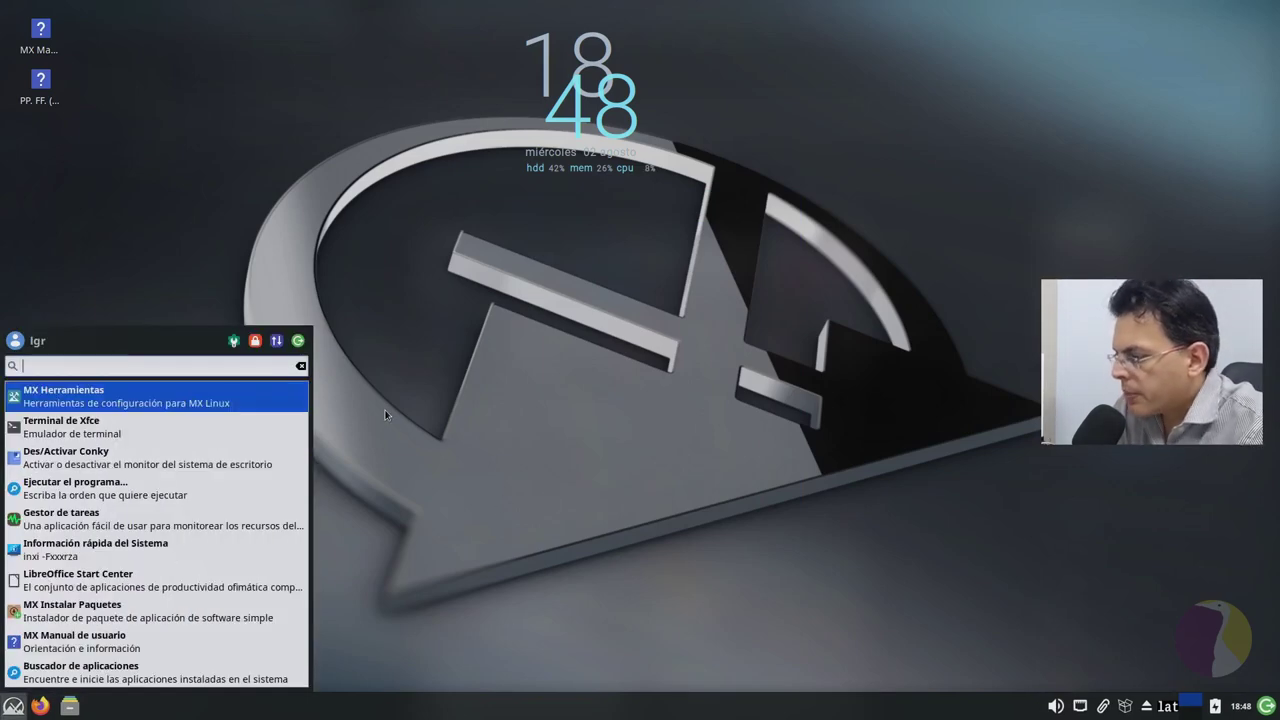
pyautogui.press('super')
pyautogui.press('super')
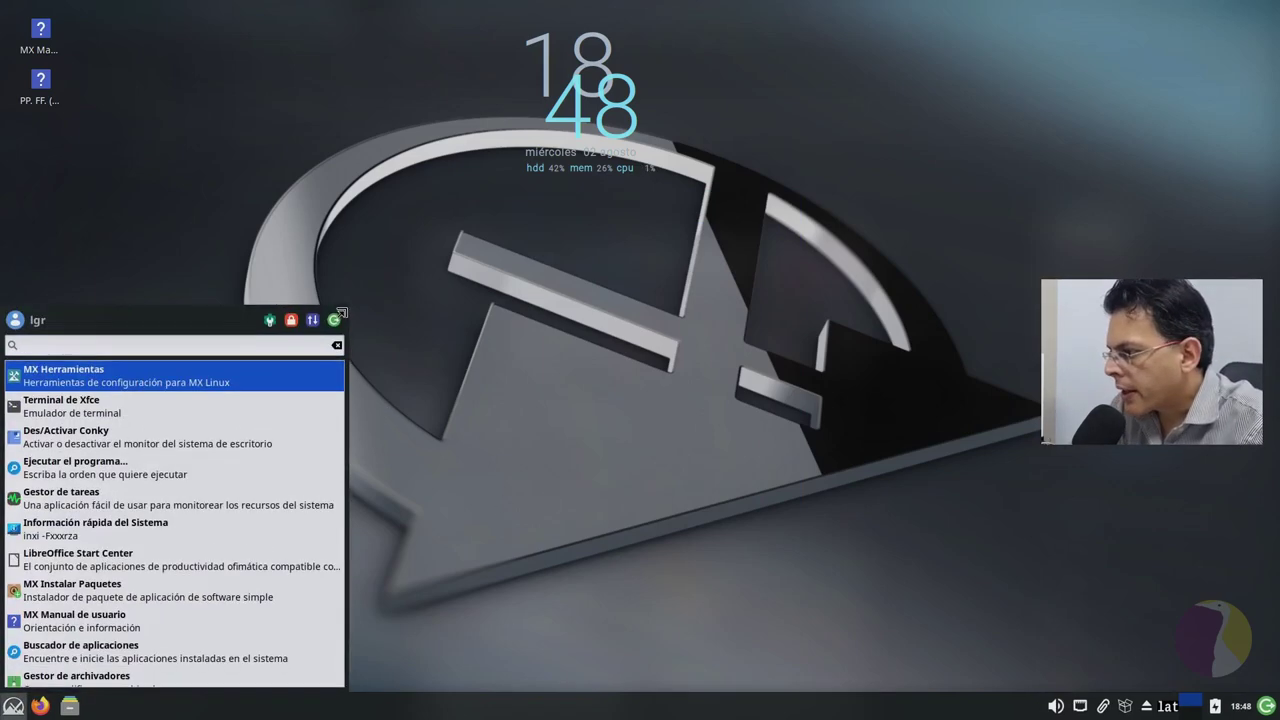
pyautogui.moveTo(341, 313); pyautogui.dragTo(375, 242)
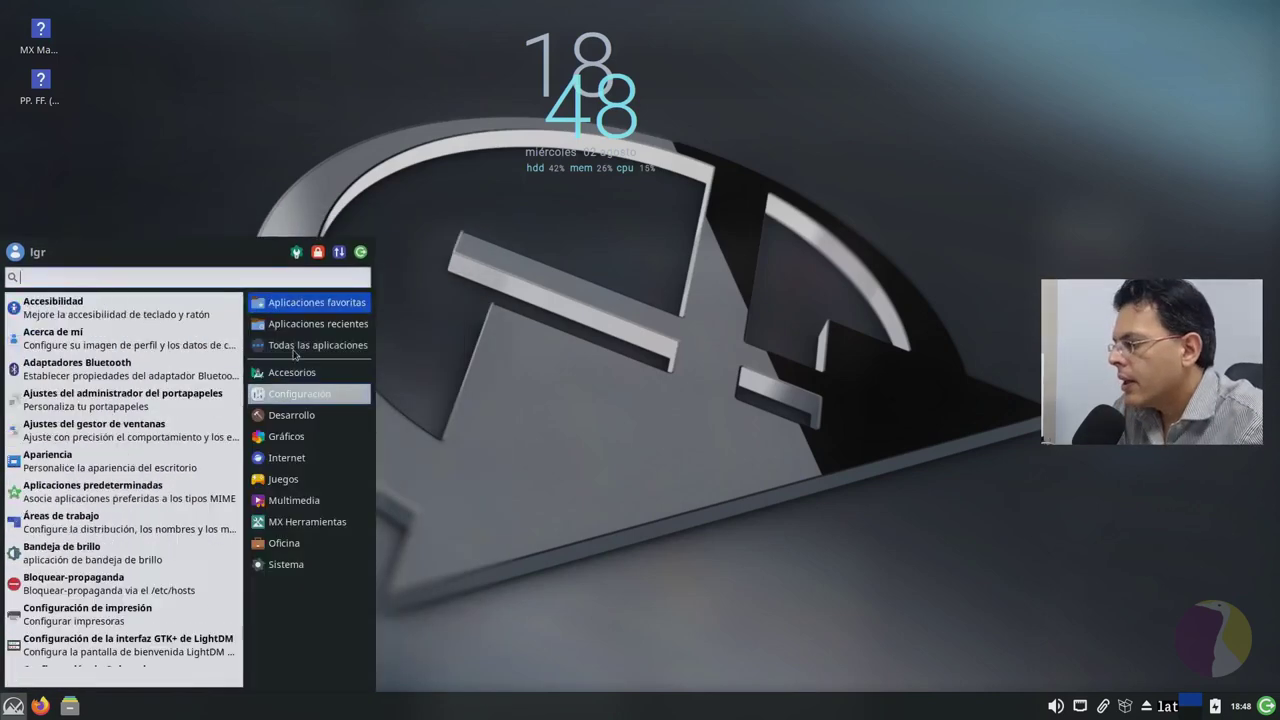
# Step: Browse the all-apps, Favourites, Internet and Accesorios categories, then close the menu
pyautogui.click(295, 347)
pyautogui.click(300, 302)
pyautogui.click(300, 457)
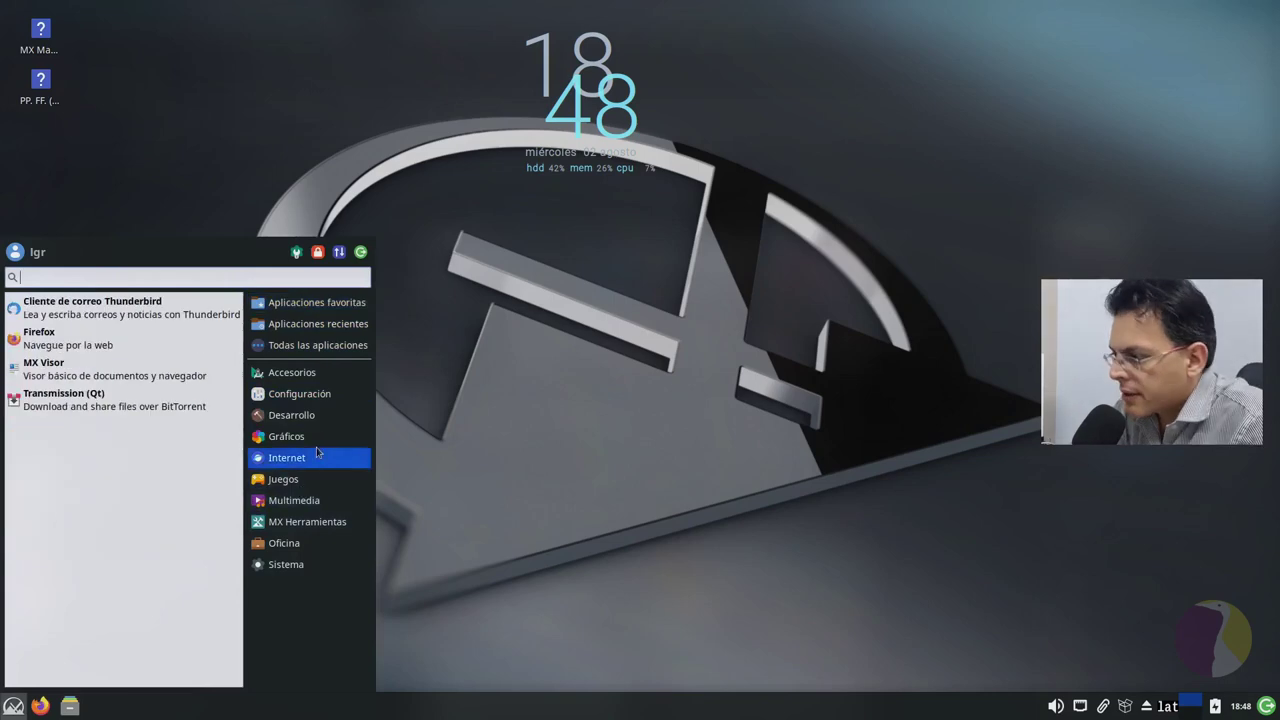
pyautogui.click(300, 302)
pyautogui.click(292, 372)
pyautogui.click(287, 457)
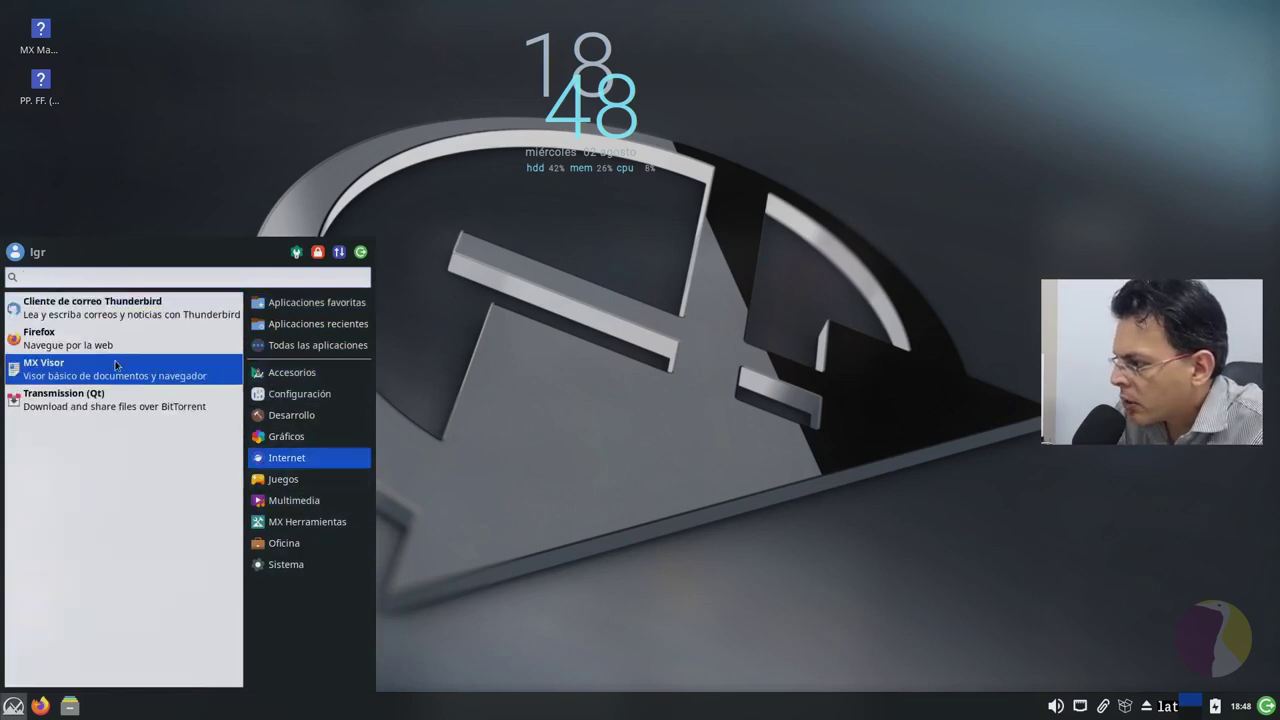
pyautogui.click(13, 706)
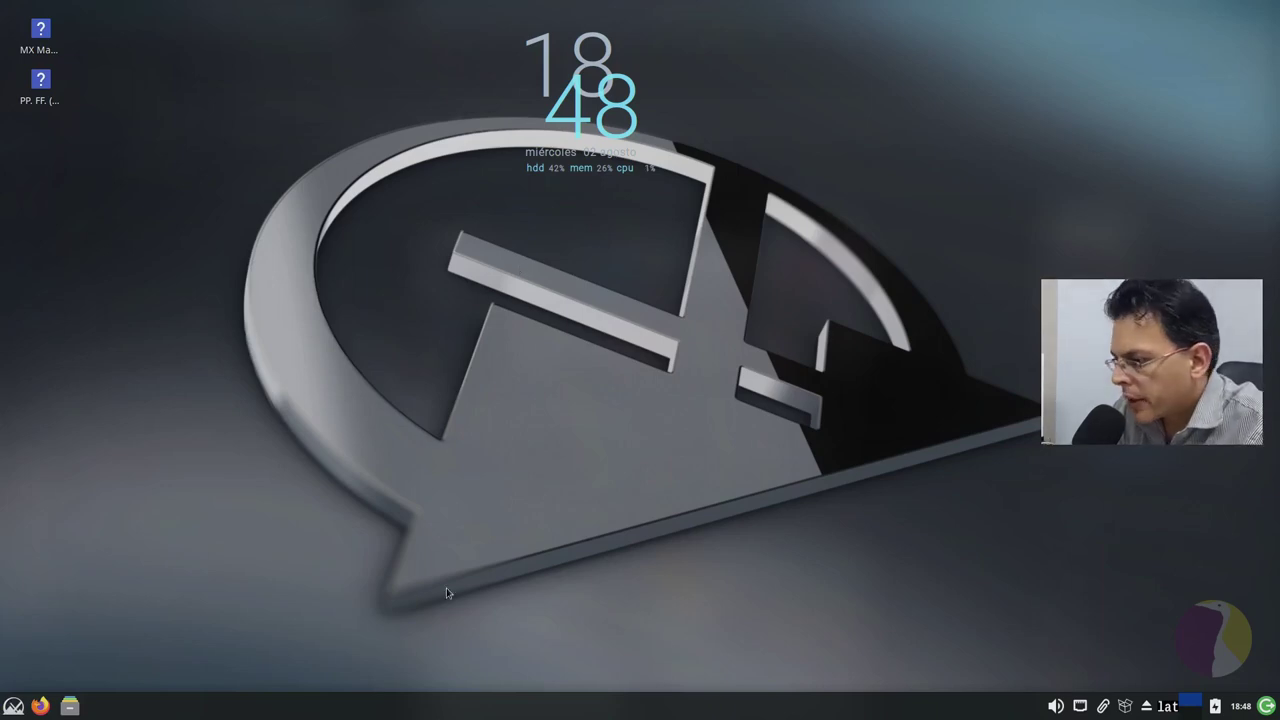
pyautogui.rightClick(58, 469)
pyautogui.click(26, 581)
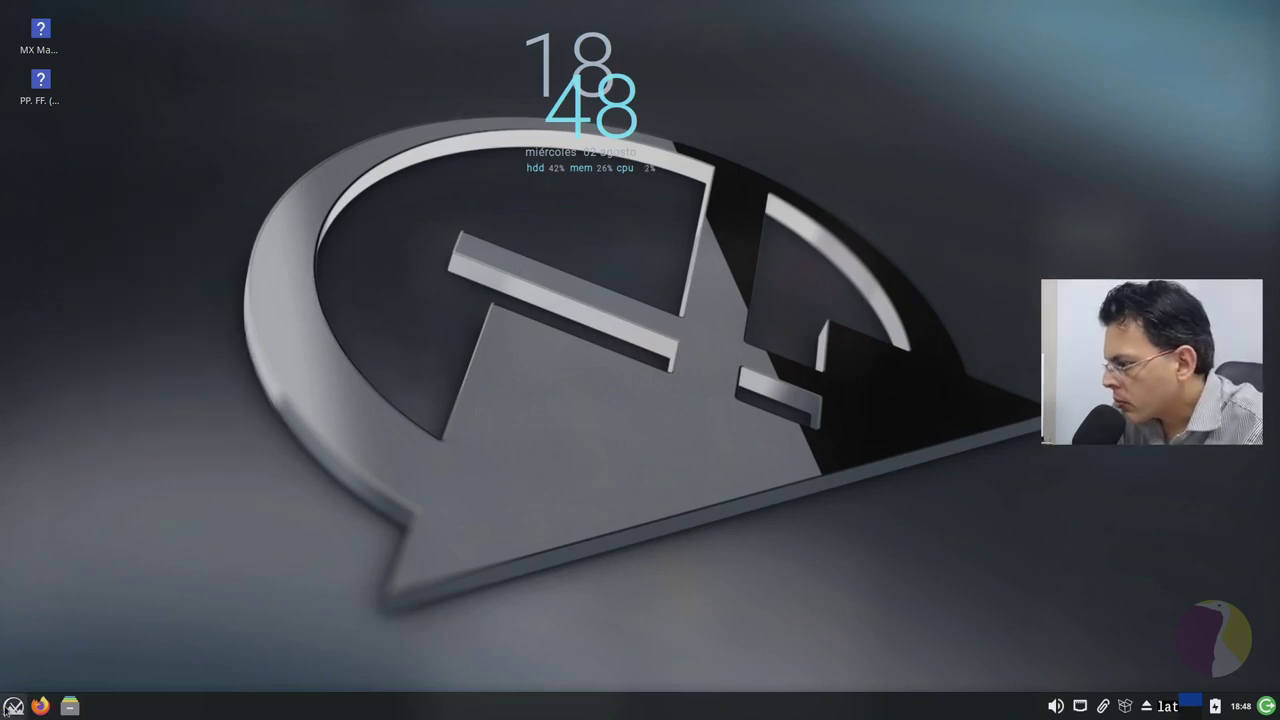
pyautogui.click(13, 706)
pyautogui.write('htop')
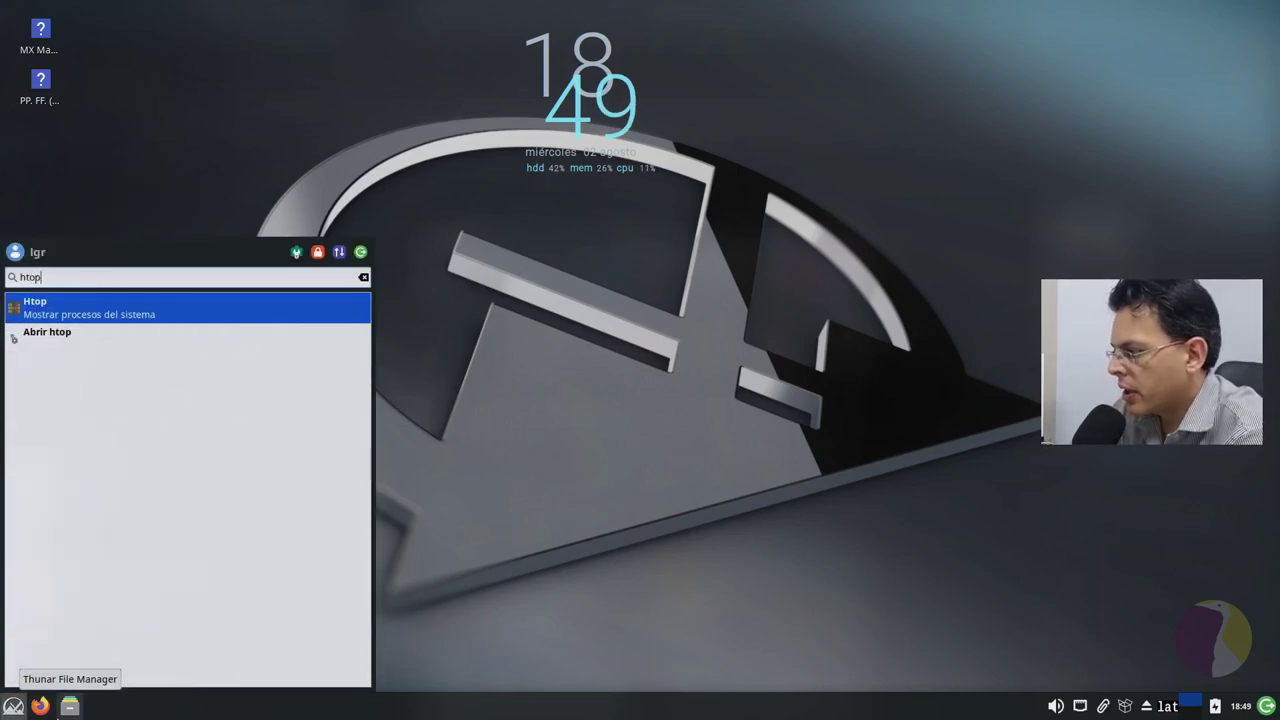
pyautogui.press('Return')
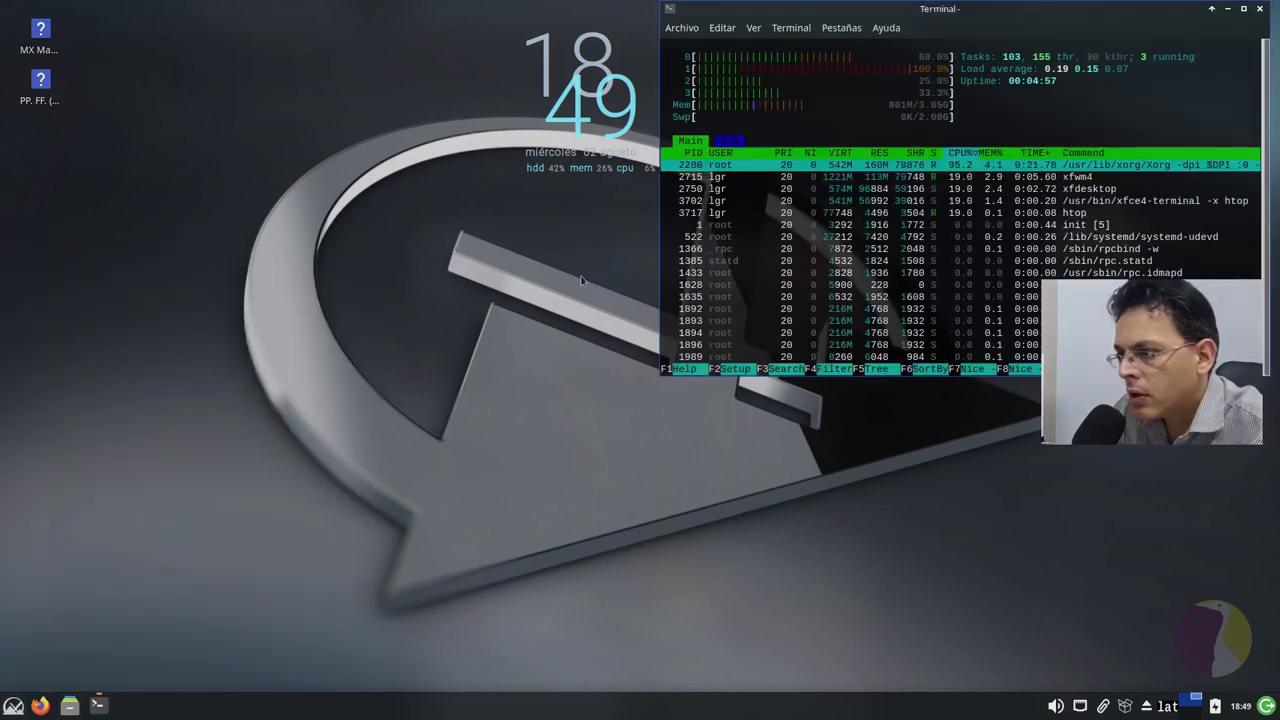
pyautogui.moveTo(953, 8); pyautogui.dragTo(488, 226)
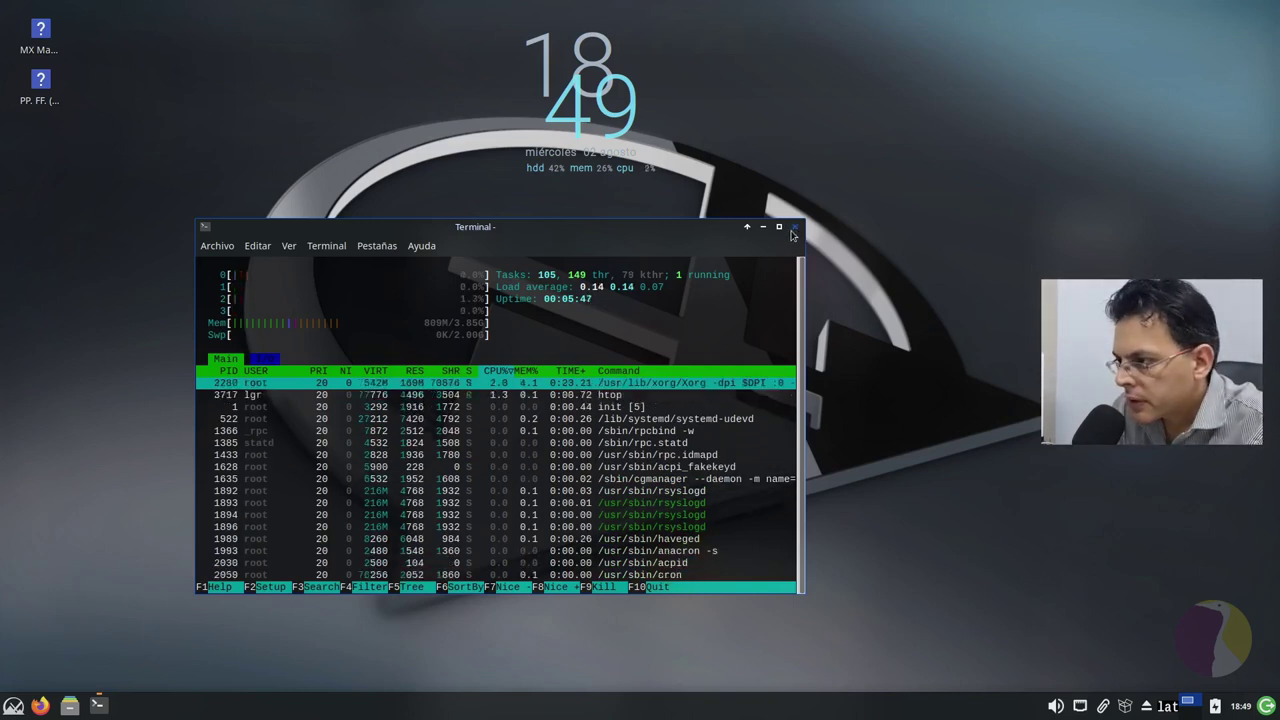
pyautogui.click(792, 230)
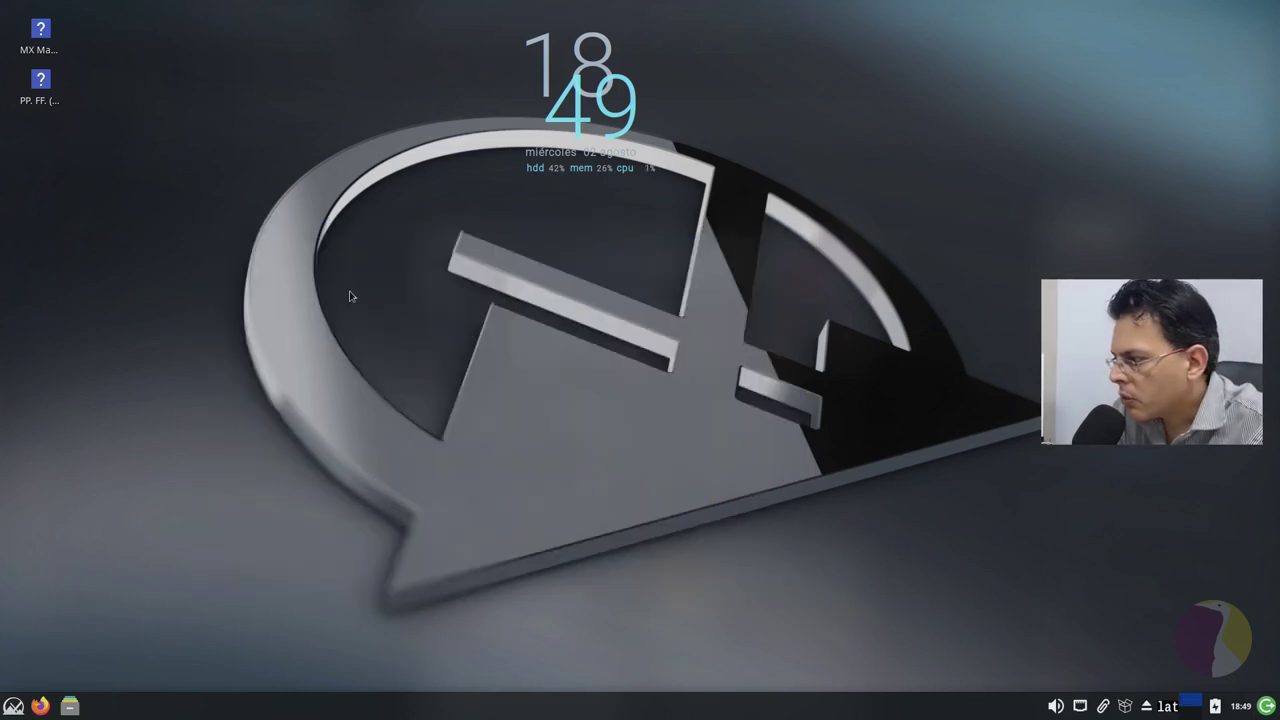
pyautogui.click(13, 706)
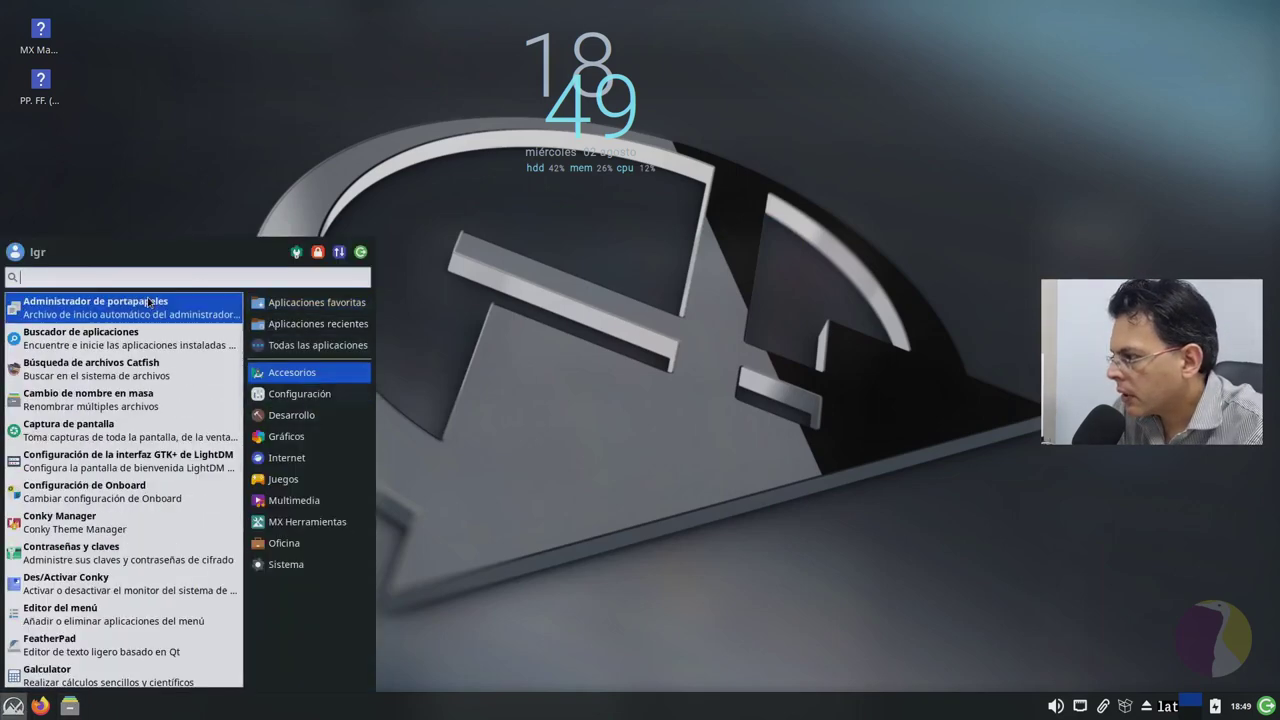
pyautogui.write('term')
pyautogui.click(147, 301)
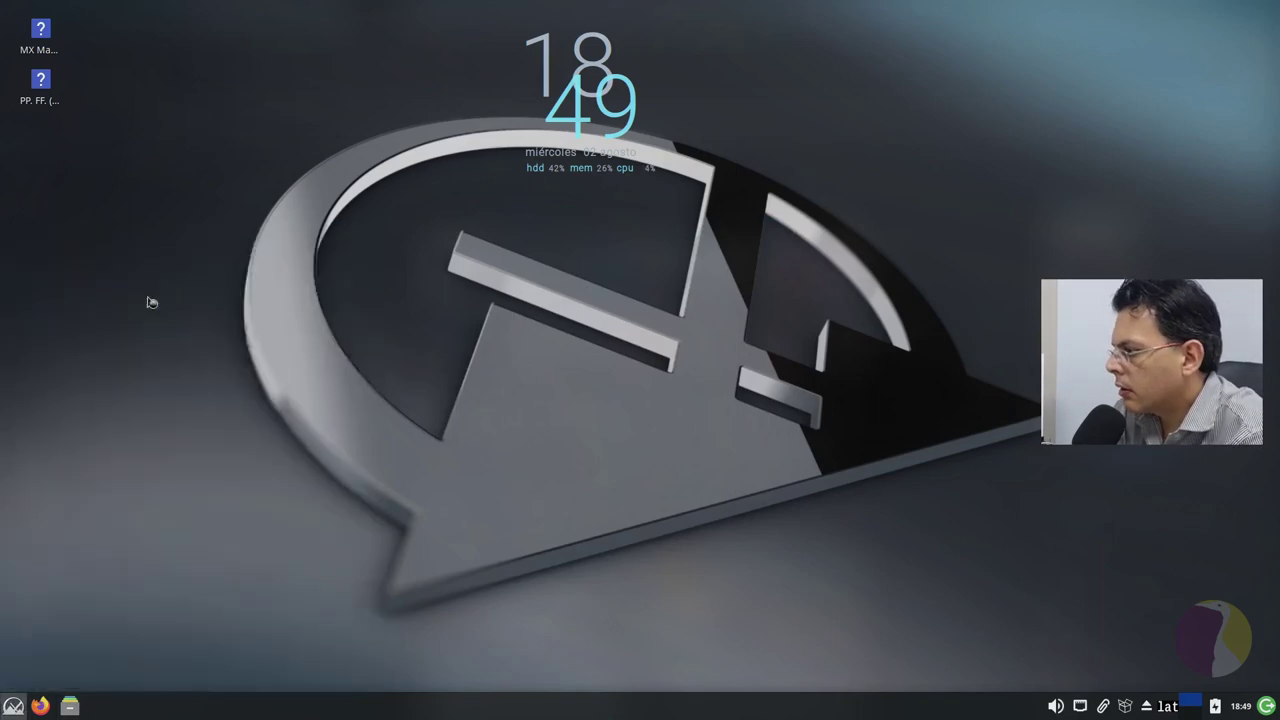
pyautogui.write('neofetch')
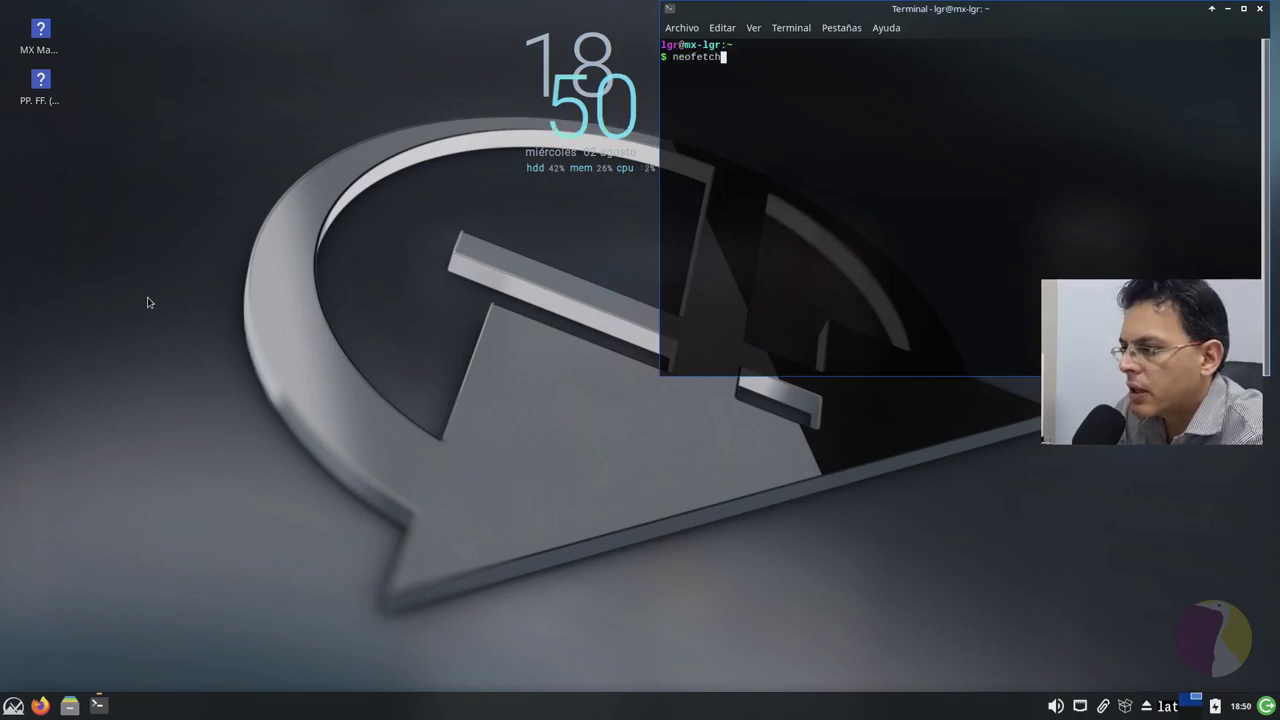
pyautogui.press('Return')
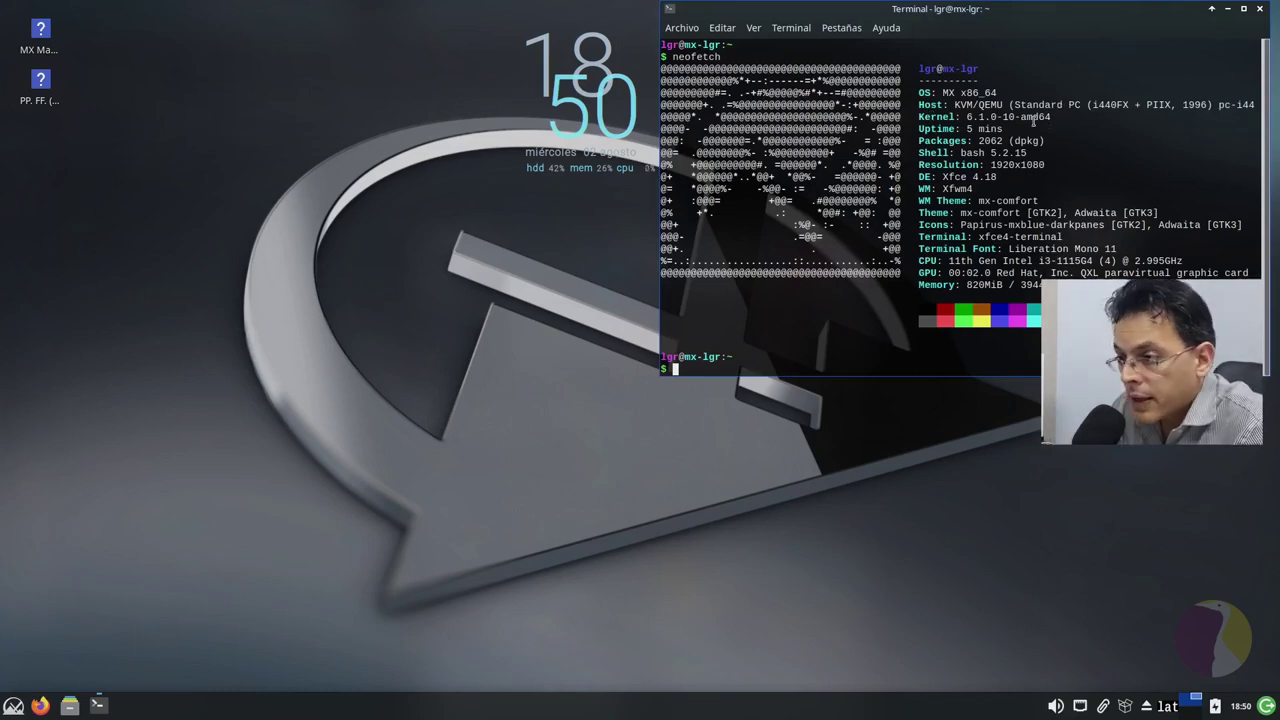
pyautogui.moveTo(1087, 24); pyautogui.dragTo(729, 185)
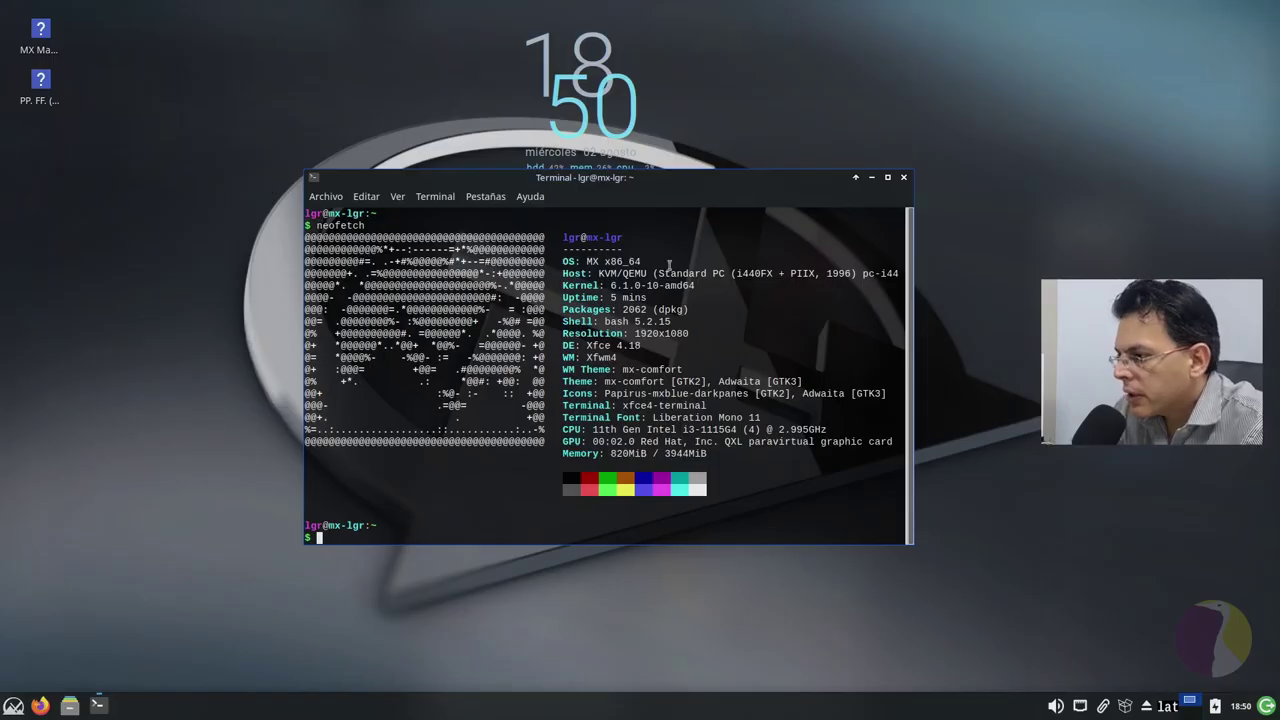
pyautogui.click(906, 180)
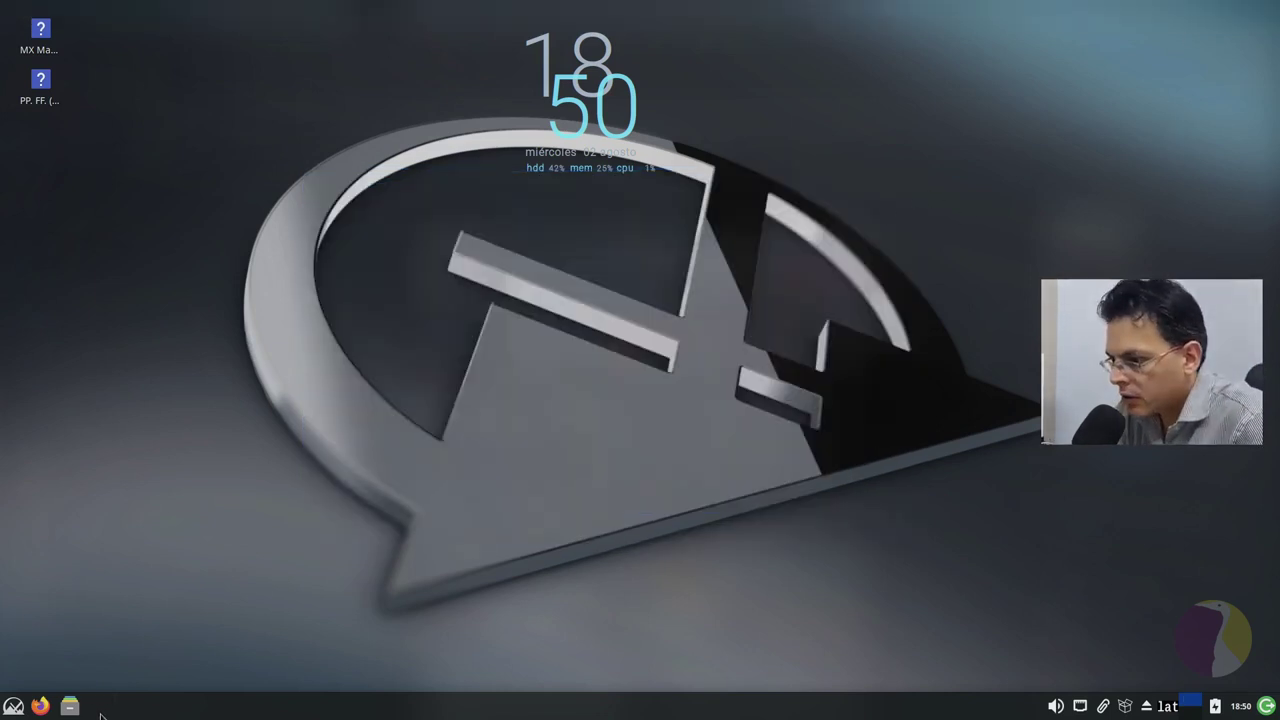
# Step: Launch Conky Manager from Accesorios and move its window to the left
pyautogui.press('super')
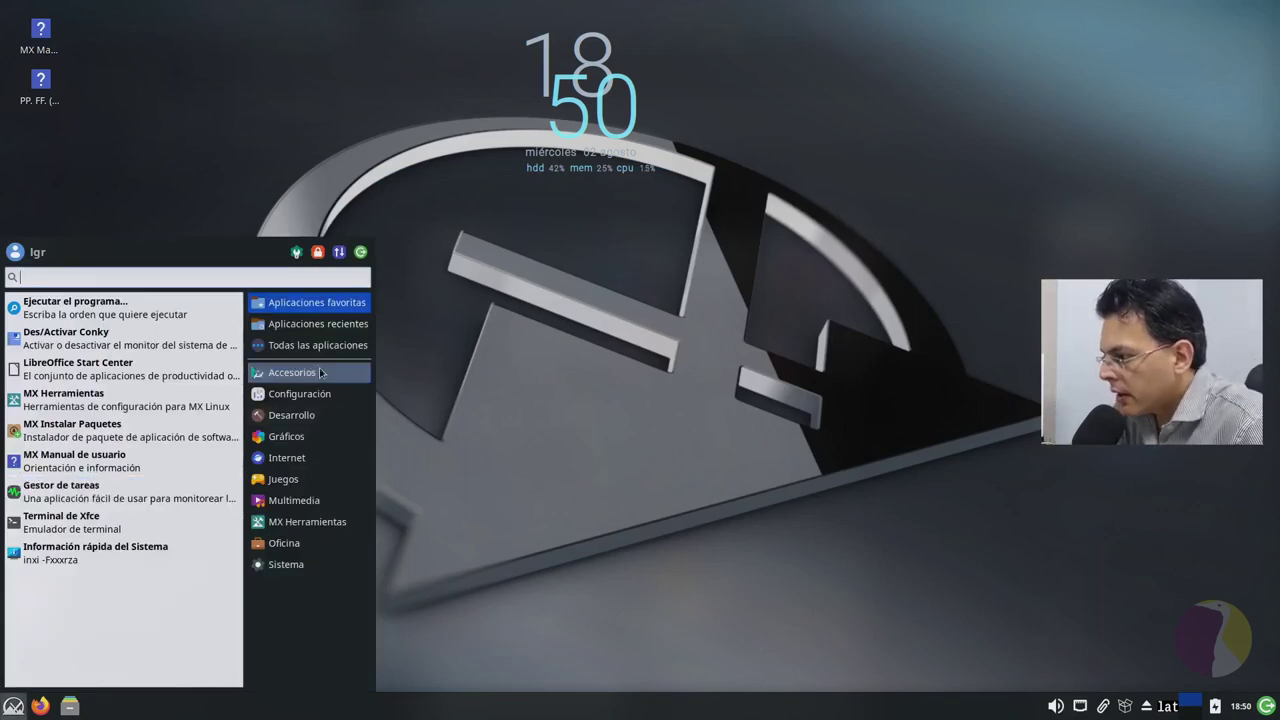
pyautogui.click(350, 368)
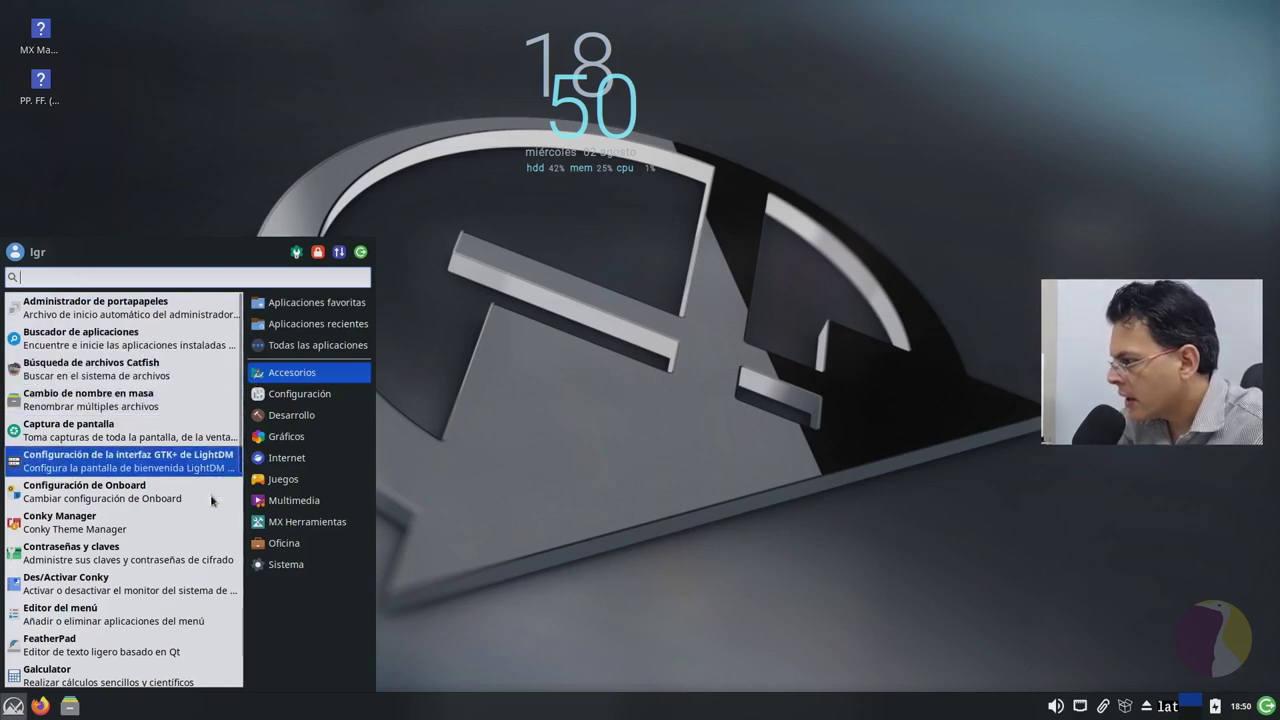
pyautogui.click(170, 523)
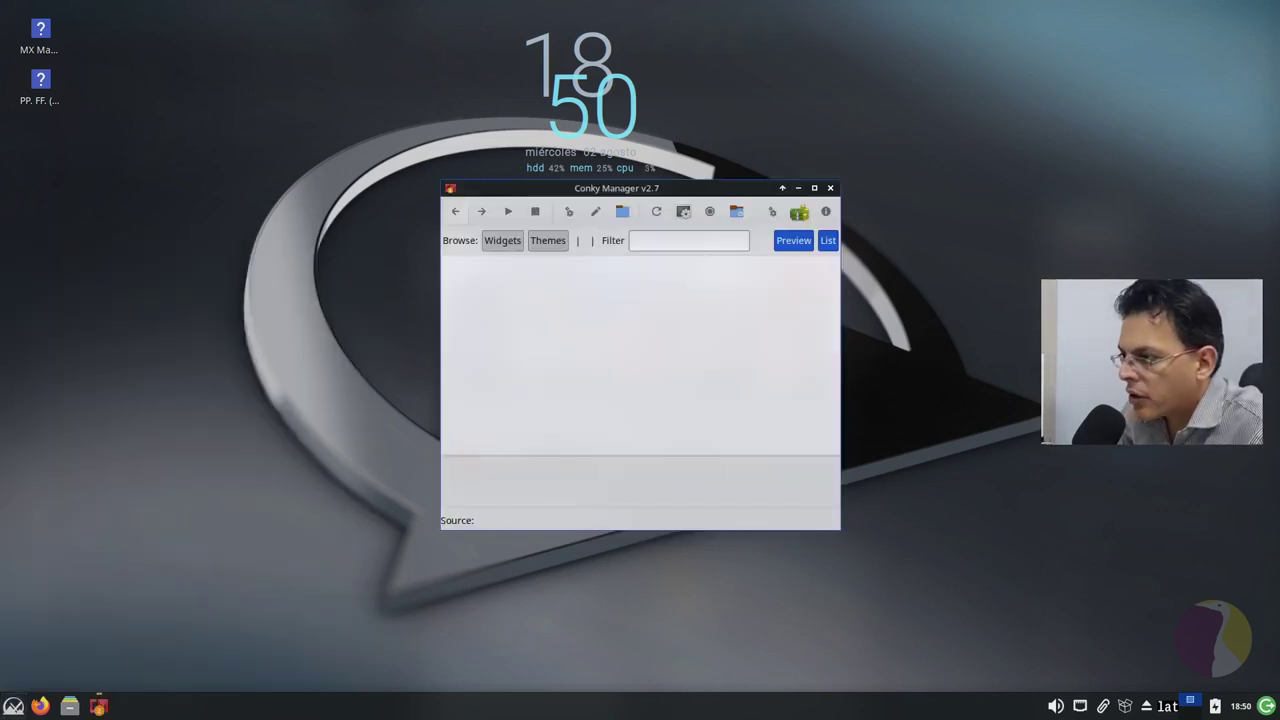
pyautogui.moveTo(736, 192); pyautogui.dragTo(544, 232)
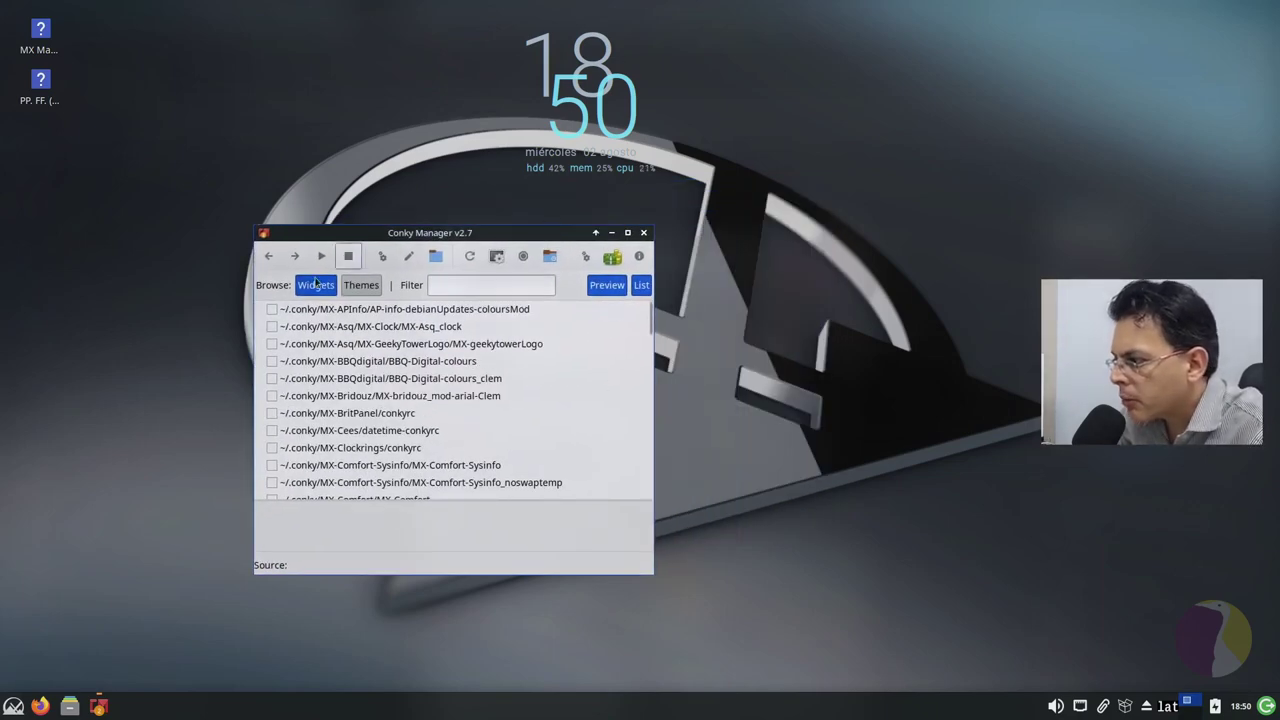
# Step: Swap the MX-Asq_clock widget for BBQ-Digital-colours, browse the list, and close Conky Manager
pyautogui.click(270, 326)
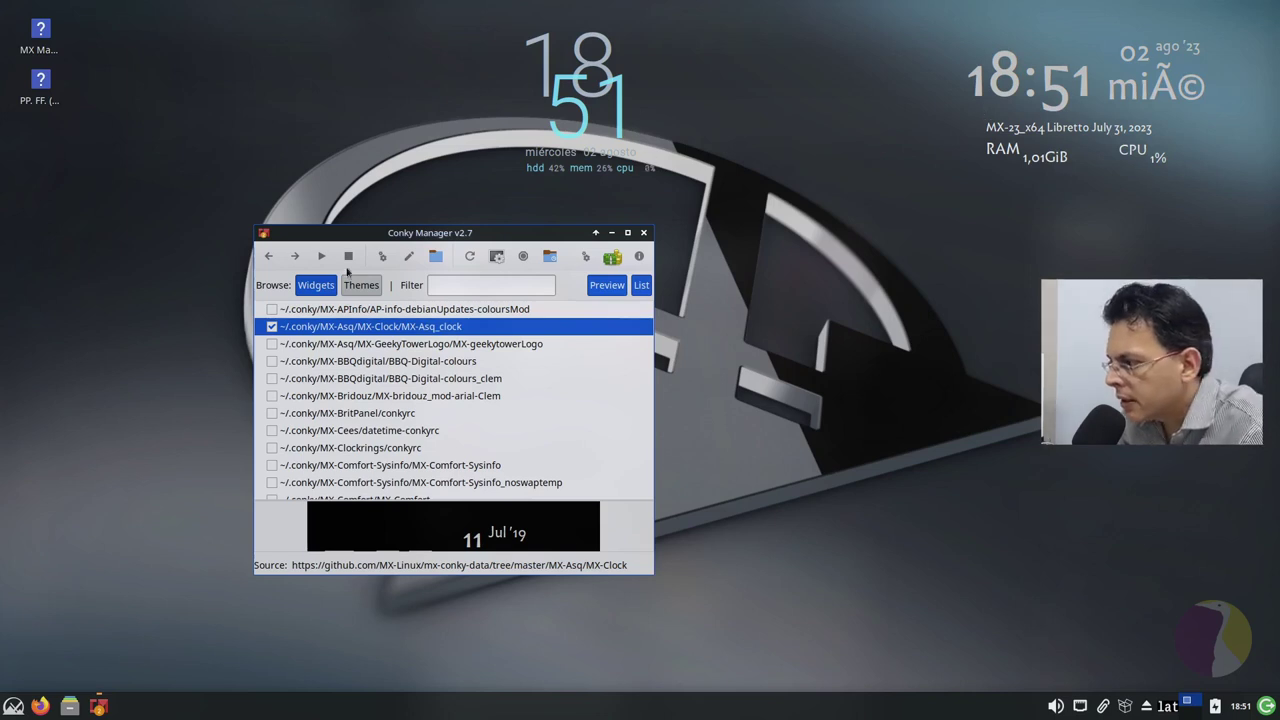
pyautogui.click(272, 327)
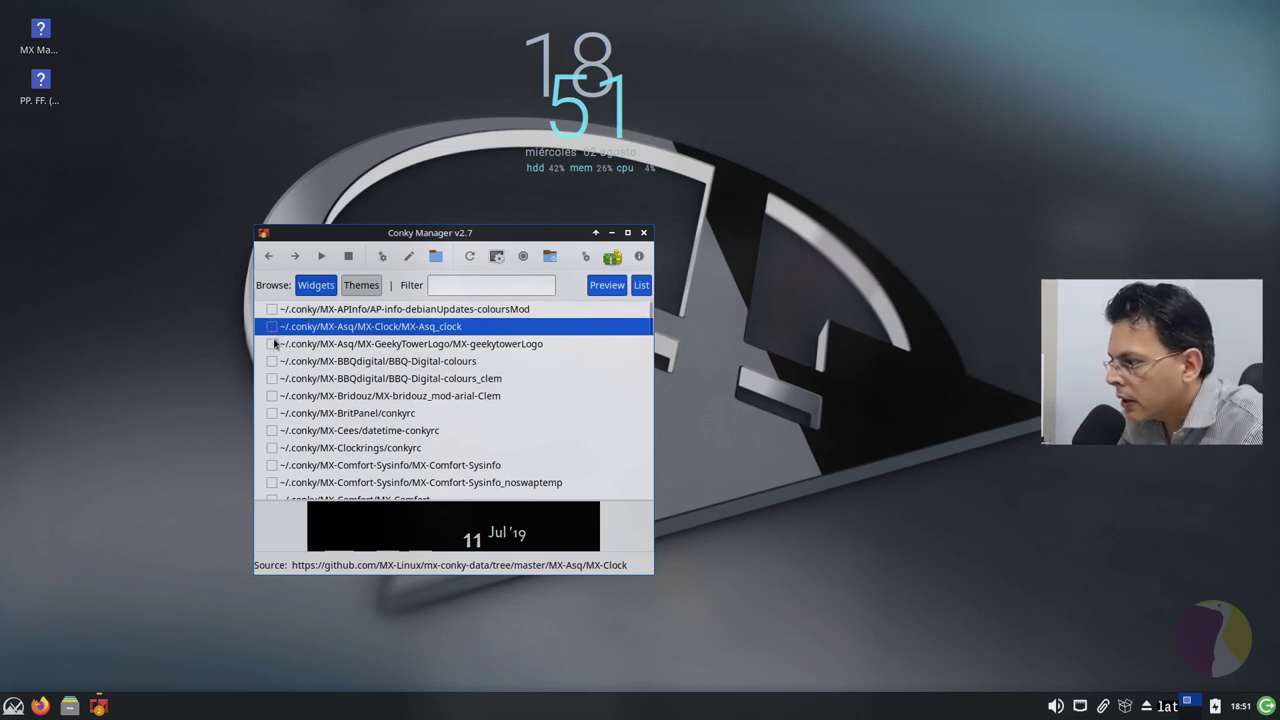
pyautogui.click(272, 362)
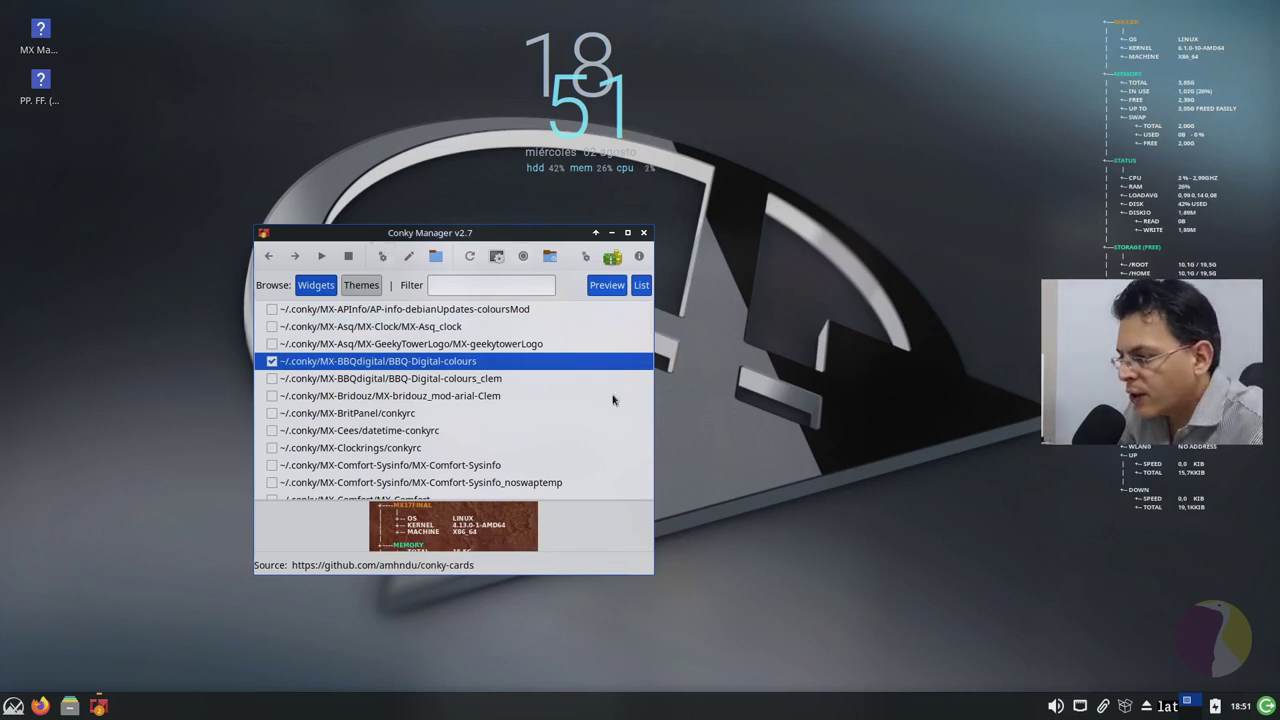
pyautogui.scroll(-1, 418, 388)
pyautogui.scroll(1, 418, 388)
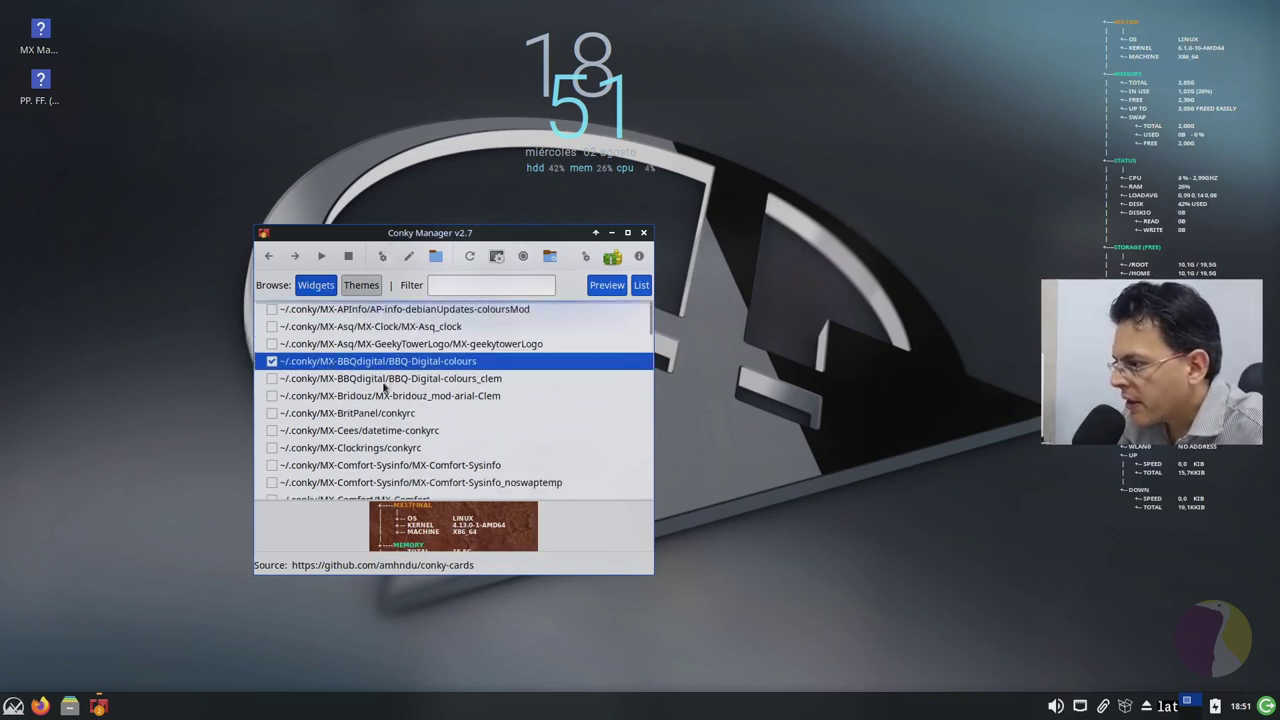
pyautogui.scroll(-5, 413, 400)
pyautogui.scroll(-4, 410, 410)
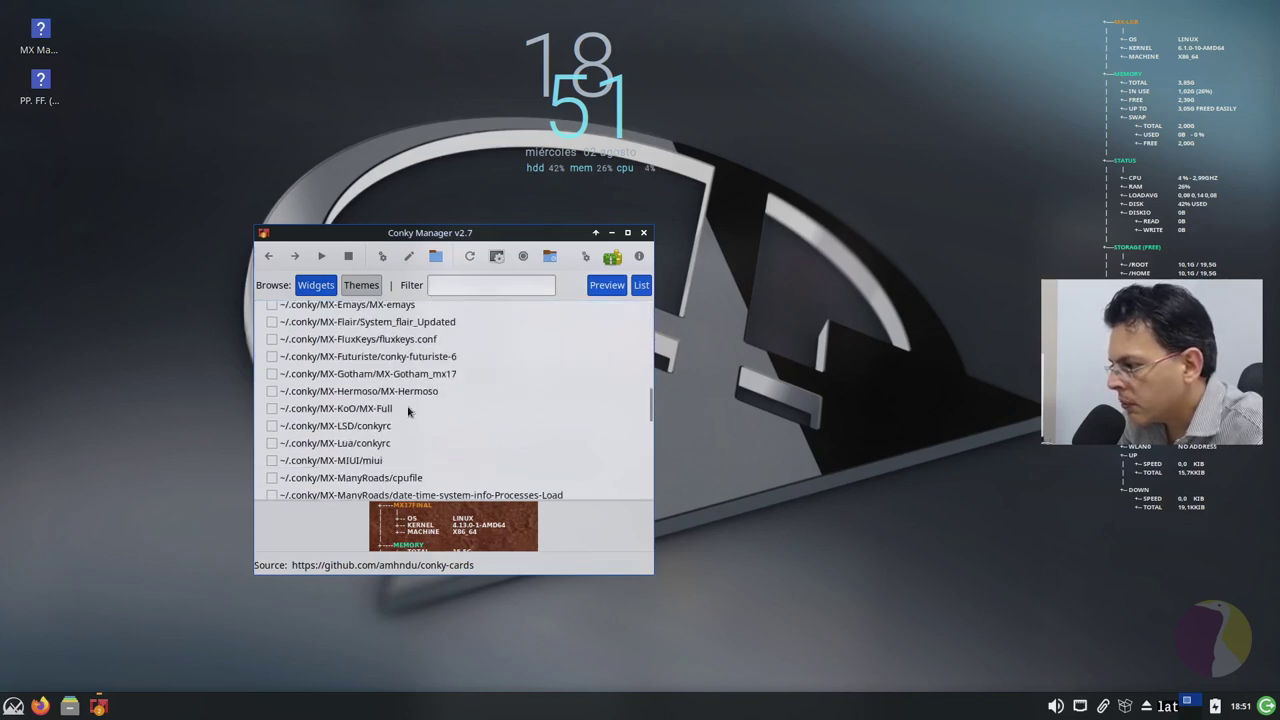
pyautogui.scroll(-8, 408, 410)
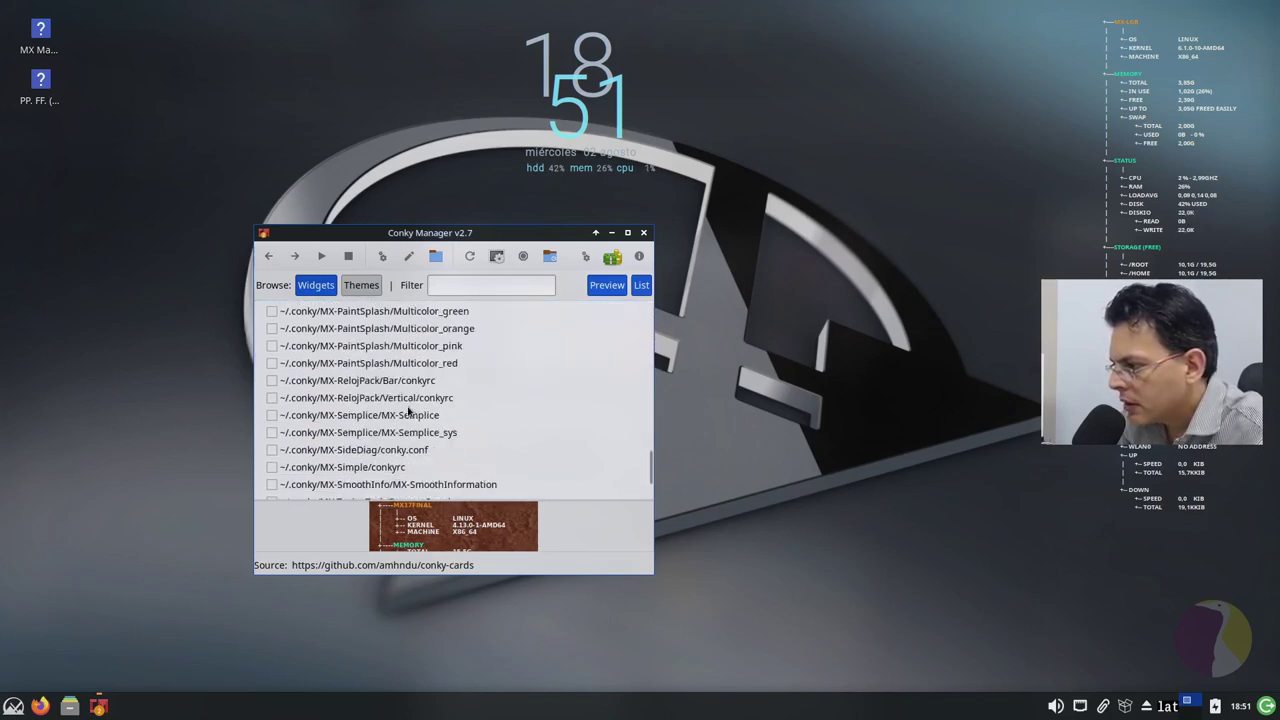
pyautogui.scroll(-2, 408, 410)
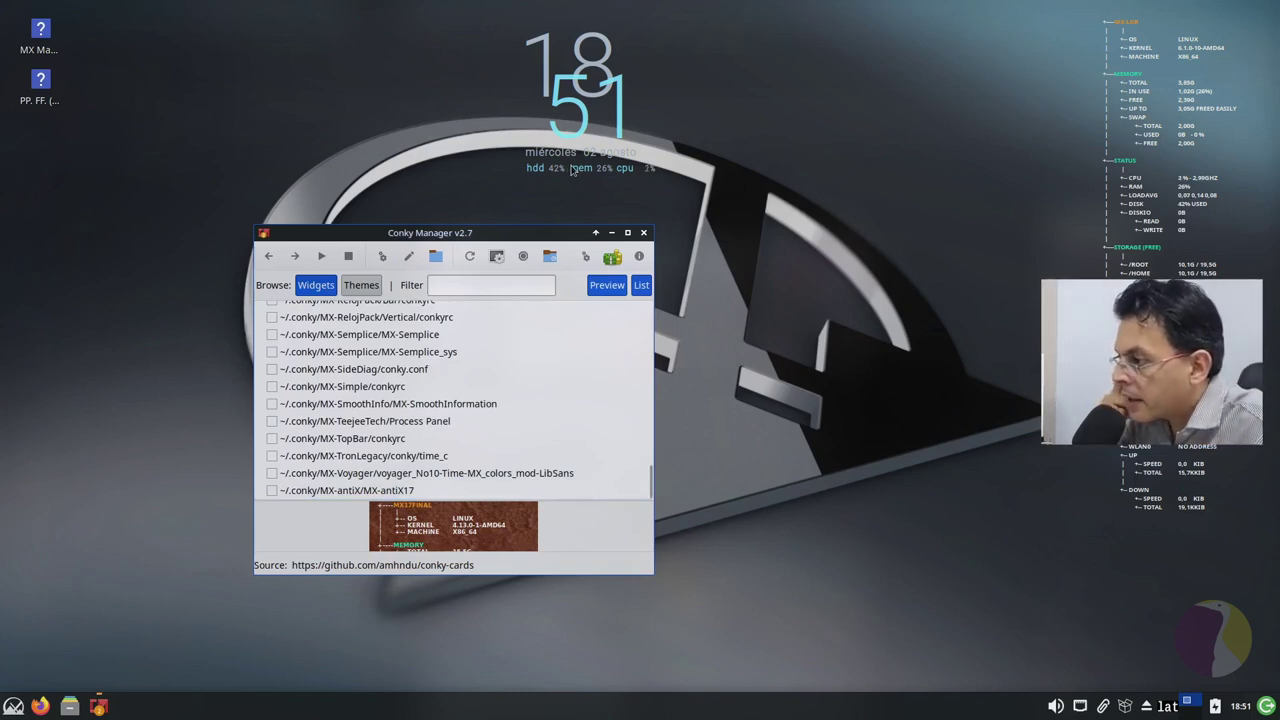
pyautogui.click(643, 232)
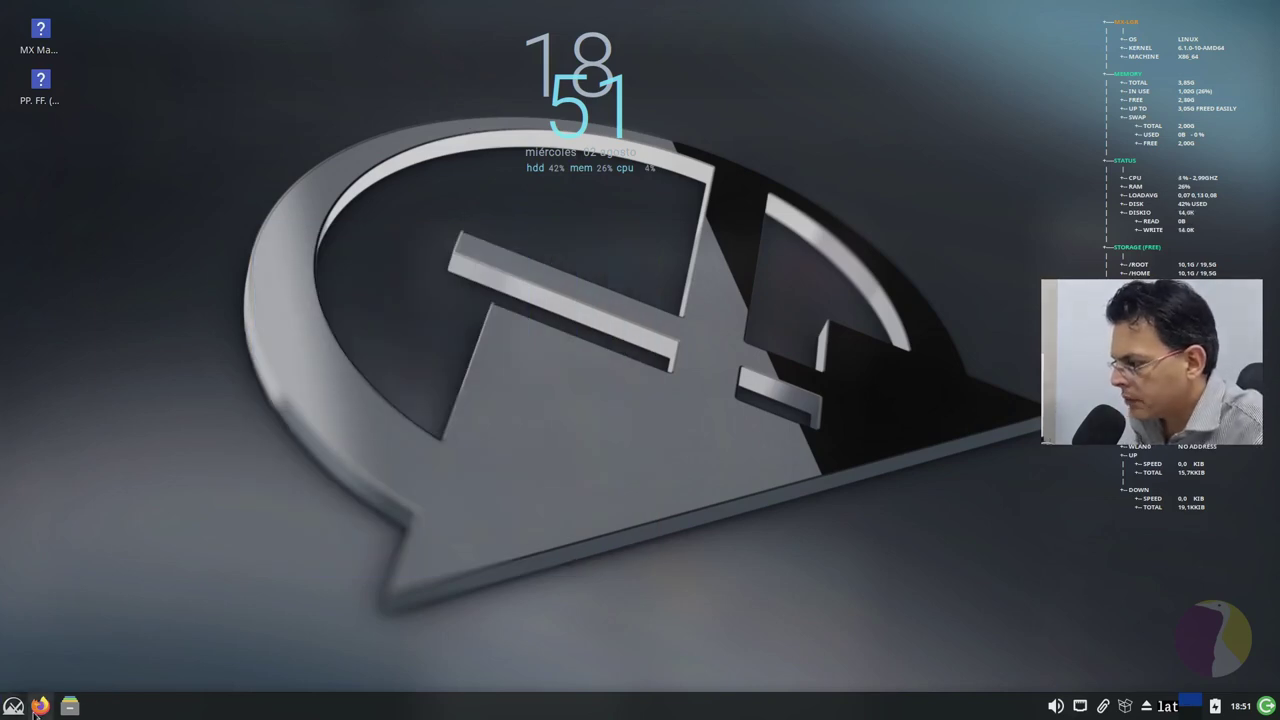
# Step: Launch FeatherPad from Accesorios, maximize it, and close it
pyautogui.click(13, 705)
pyautogui.click(305, 372)
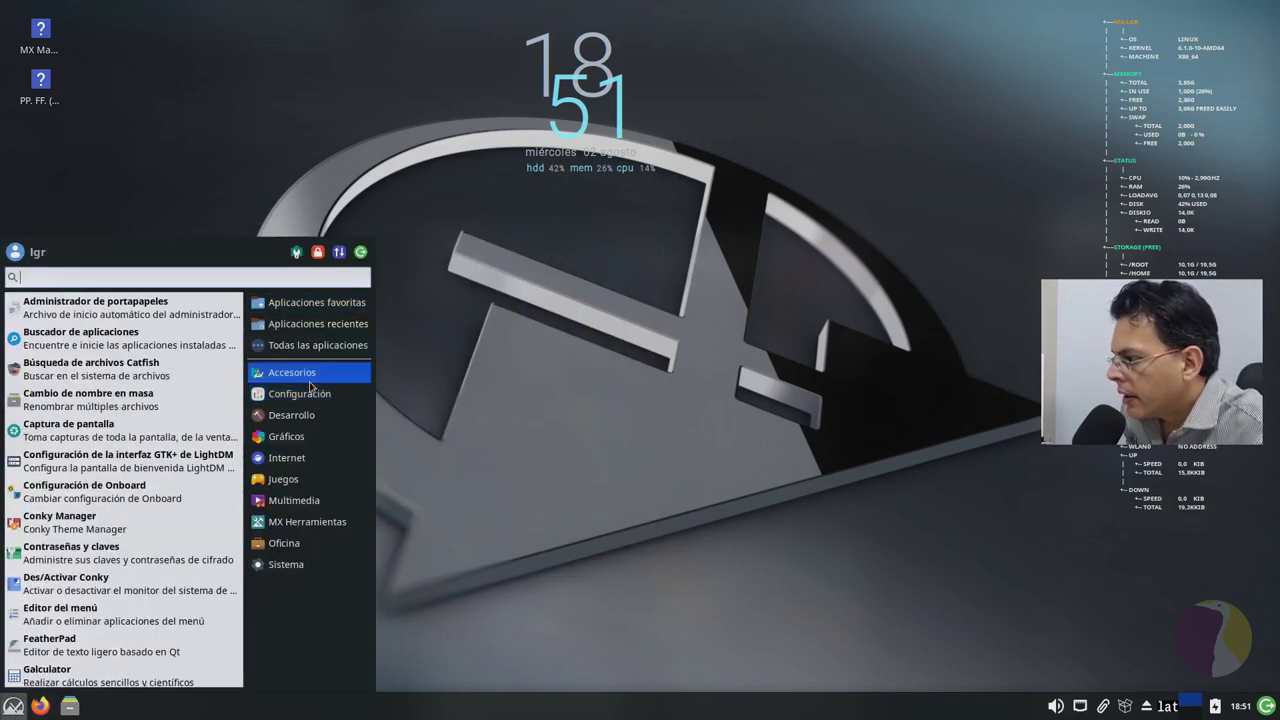
pyautogui.scroll(-3, 150, 470)
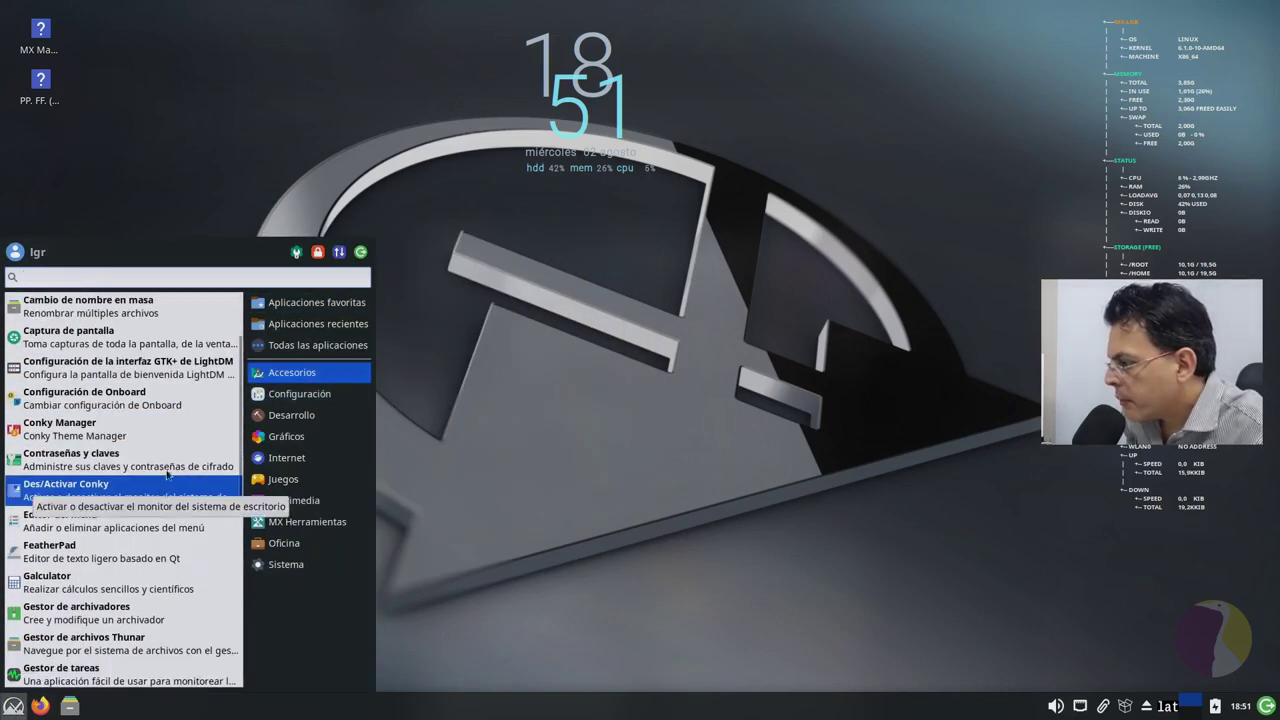
pyautogui.scroll(-2, 121, 446)
pyautogui.scroll(-1, 121, 446)
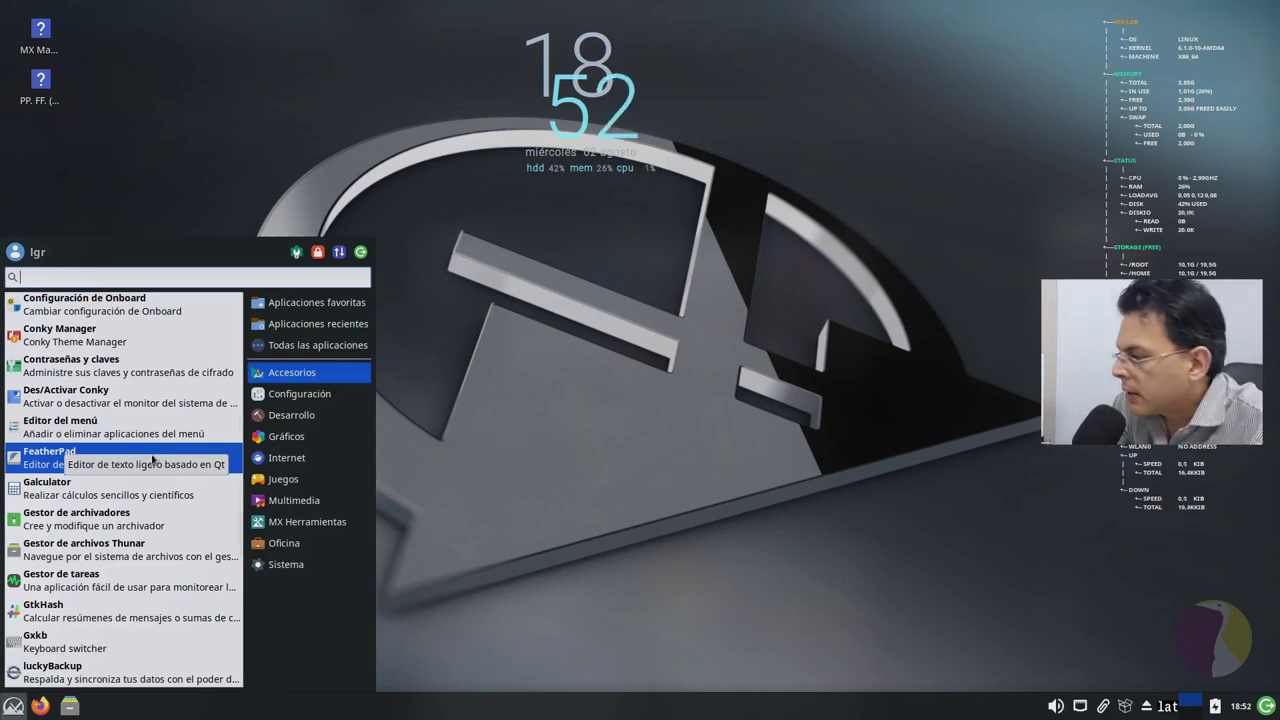
pyautogui.click(154, 466)
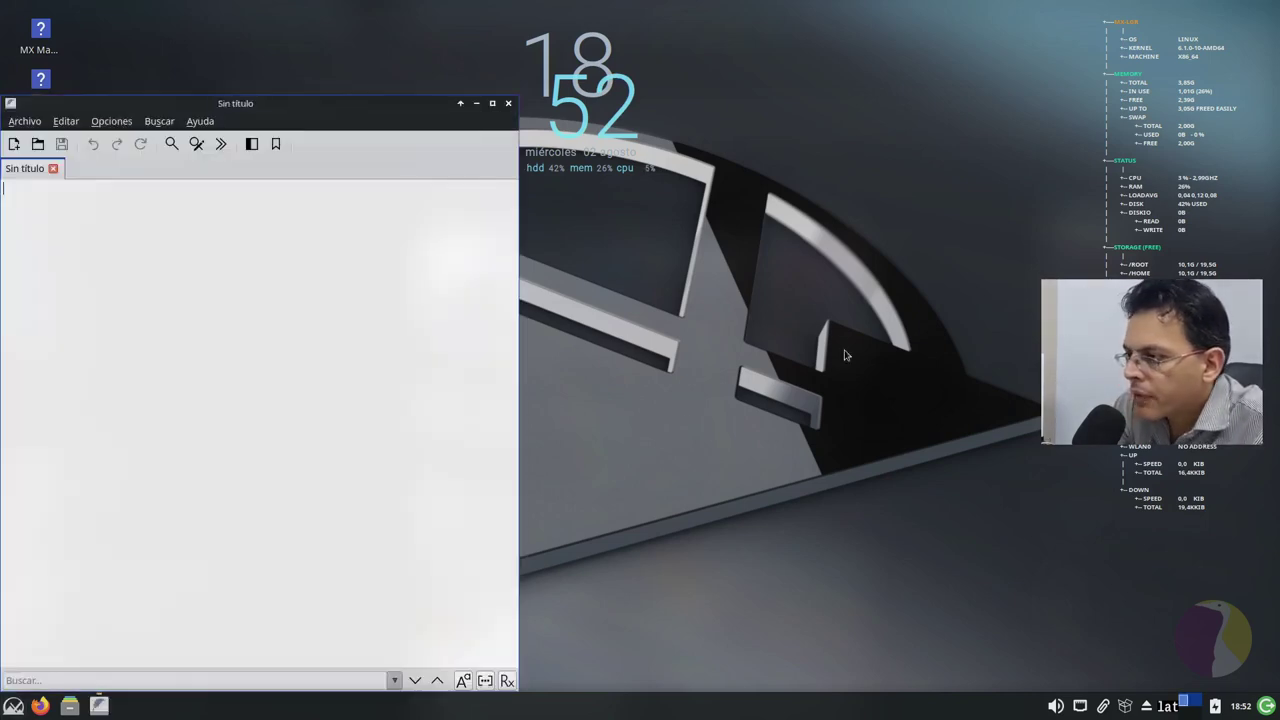
pyautogui.click(492, 104)
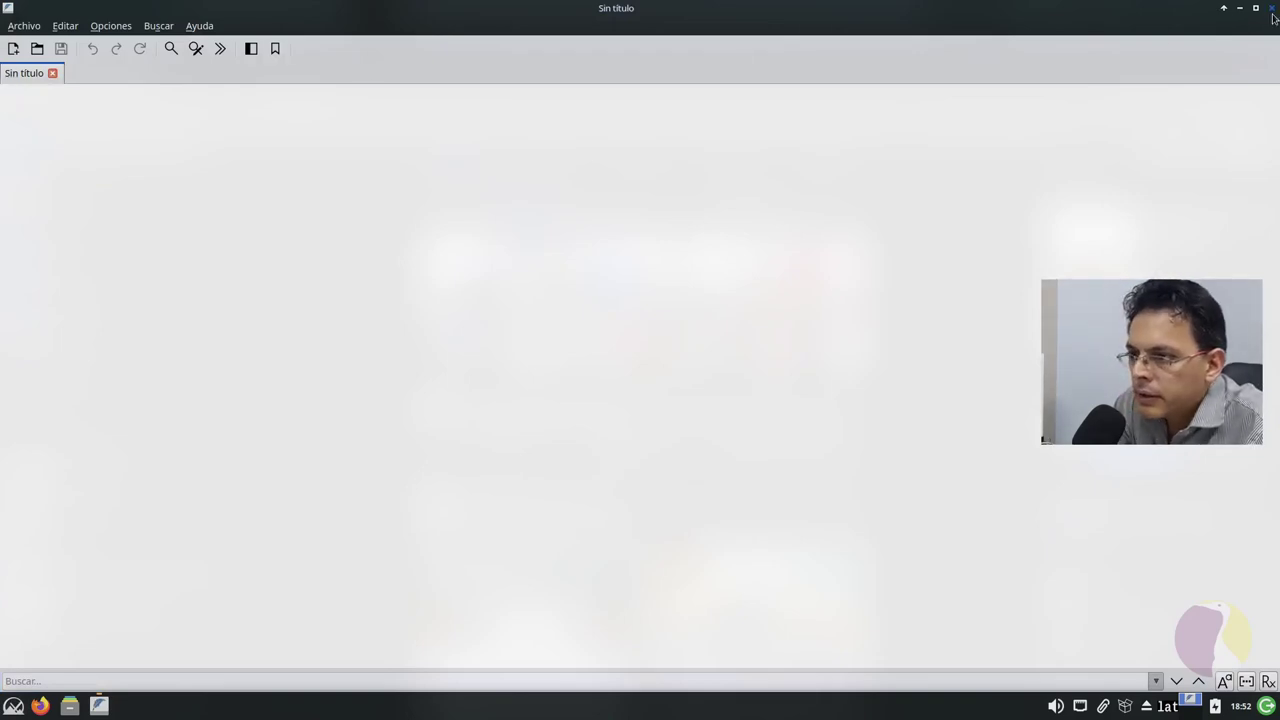
pyautogui.click(1273, 12)
# Step: Reopen the menu, glance at the settings category, and scroll through the Accesorios list
pyautogui.rightClick(120, 371)
pyautogui.click(64, 489)
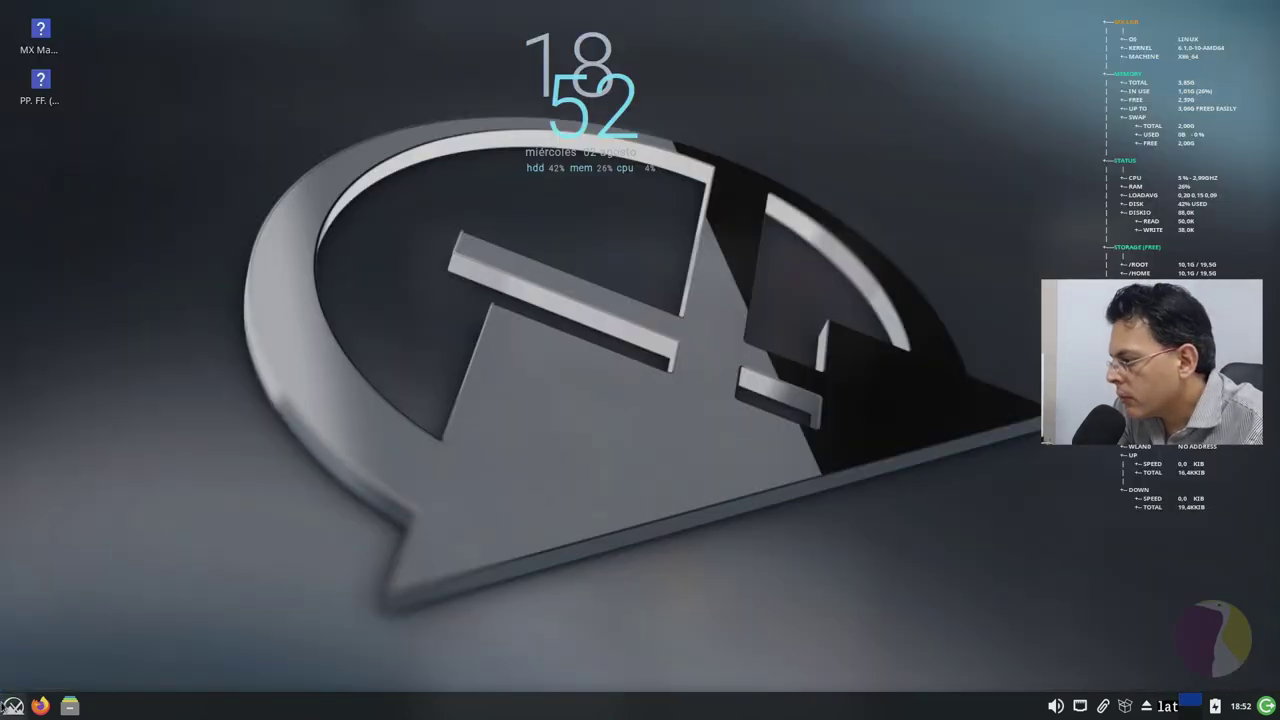
pyautogui.click(14, 706)
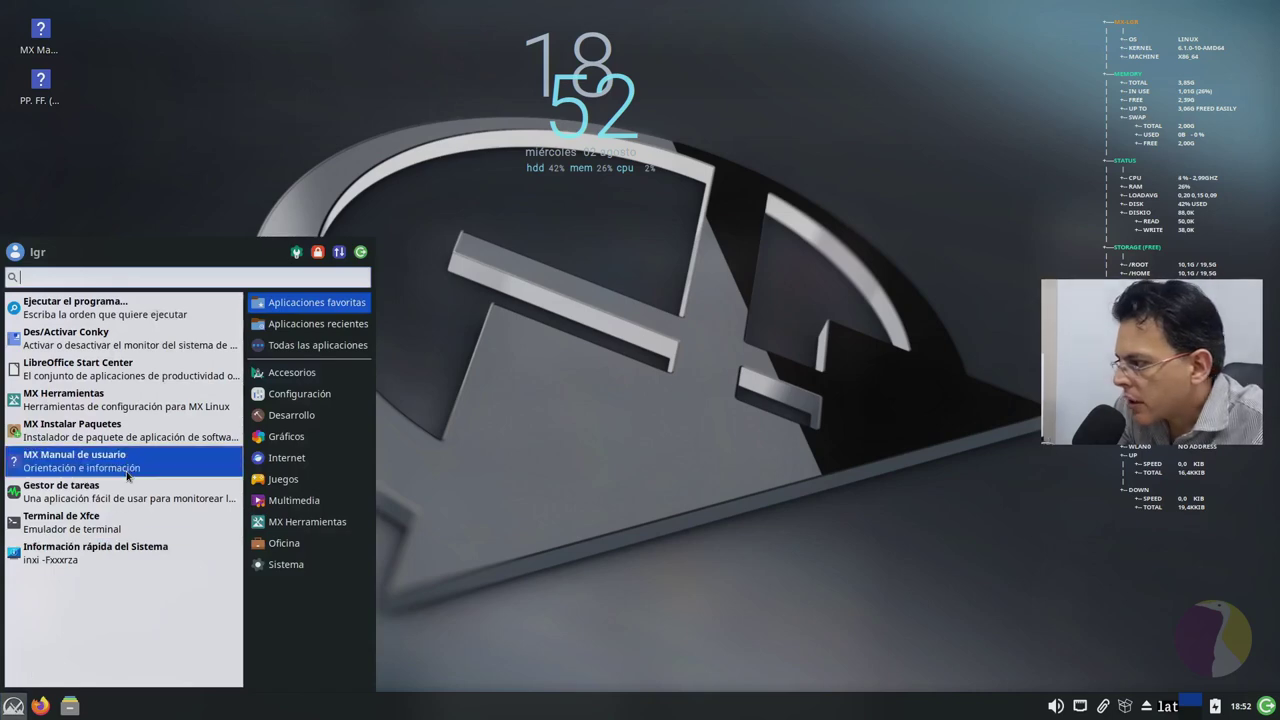
pyautogui.click(272, 394)
pyautogui.click(298, 366)
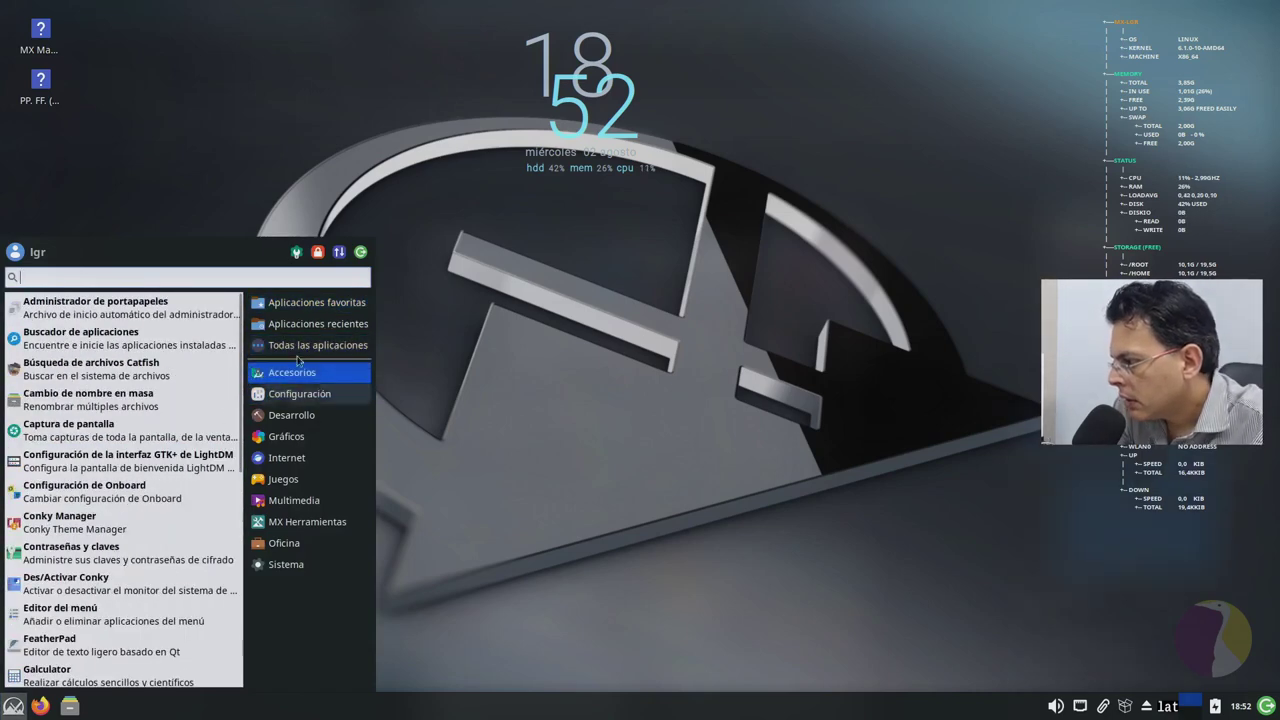
pyautogui.scroll(-4, 170, 464)
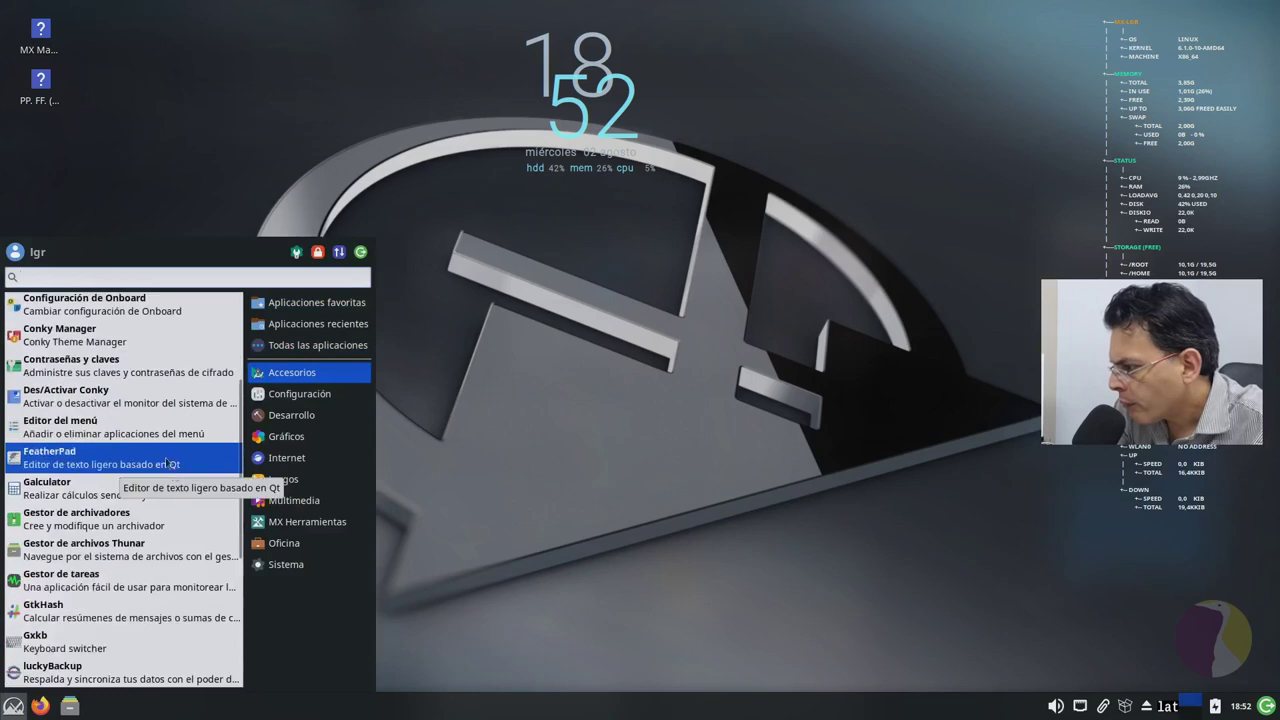
pyautogui.scroll(-1, 155, 500)
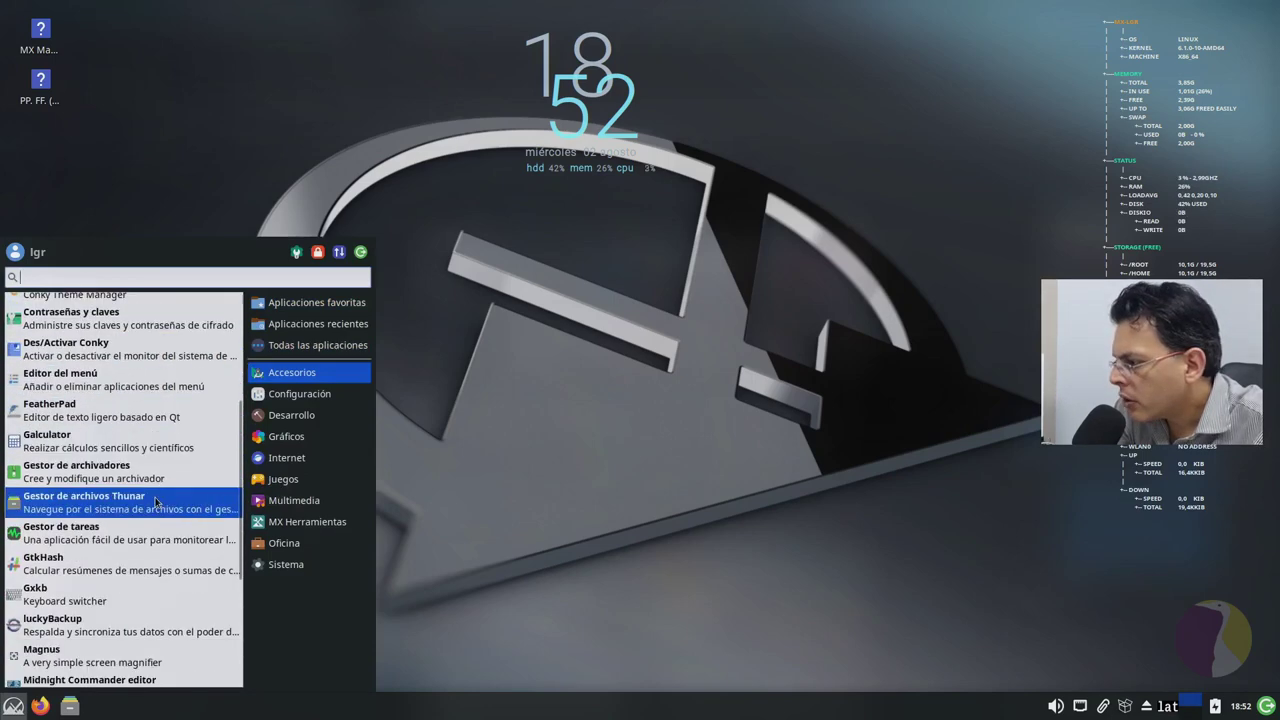
pyautogui.scroll(-1, 158, 495)
pyautogui.scroll(-1, 140, 510)
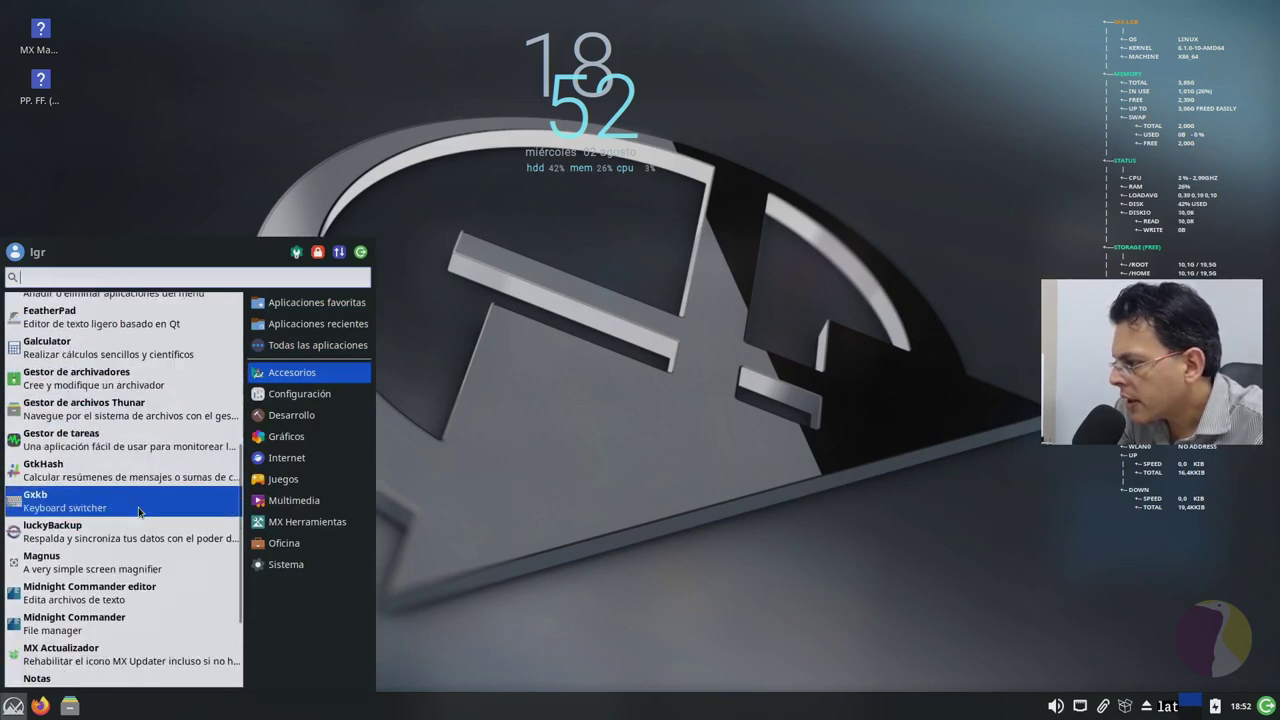
pyautogui.scroll(-2, 137, 512)
pyautogui.scroll(-1, 137, 513)
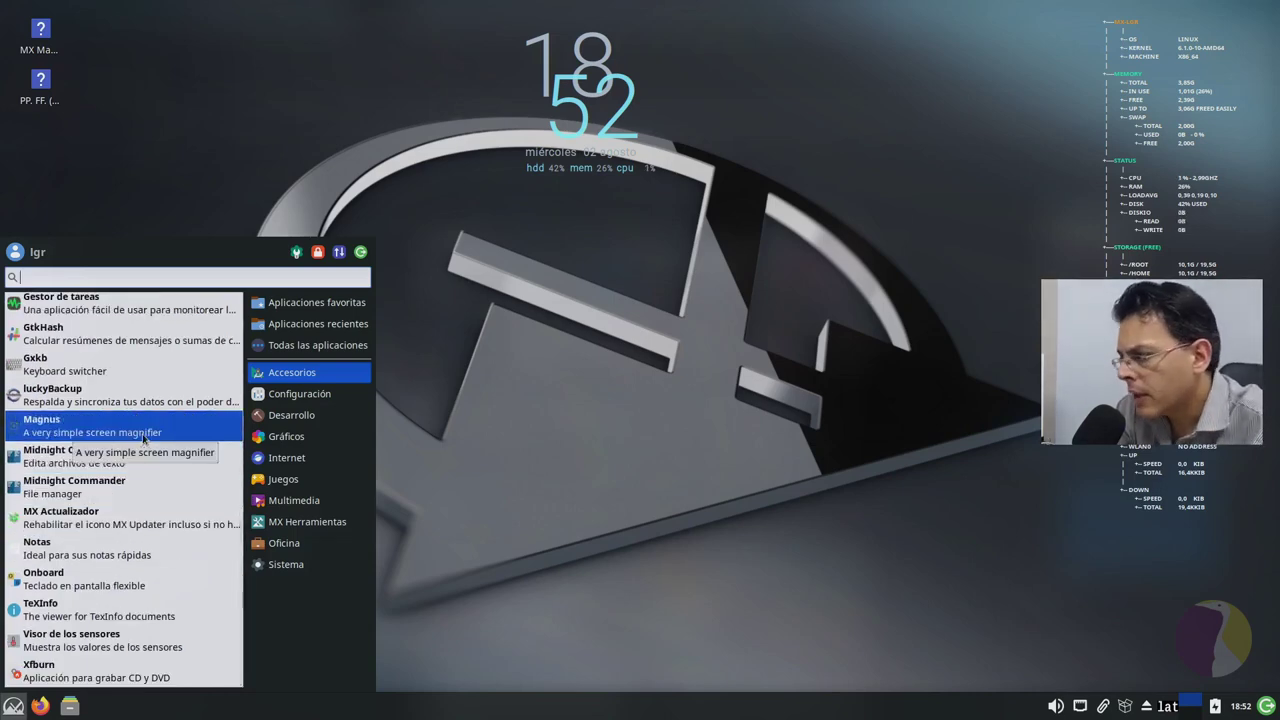
# Step: Peek at MX Herramientas, then return to Accesorios and scroll down its list
pyautogui.click(307, 521)
pyautogui.click(291, 372)
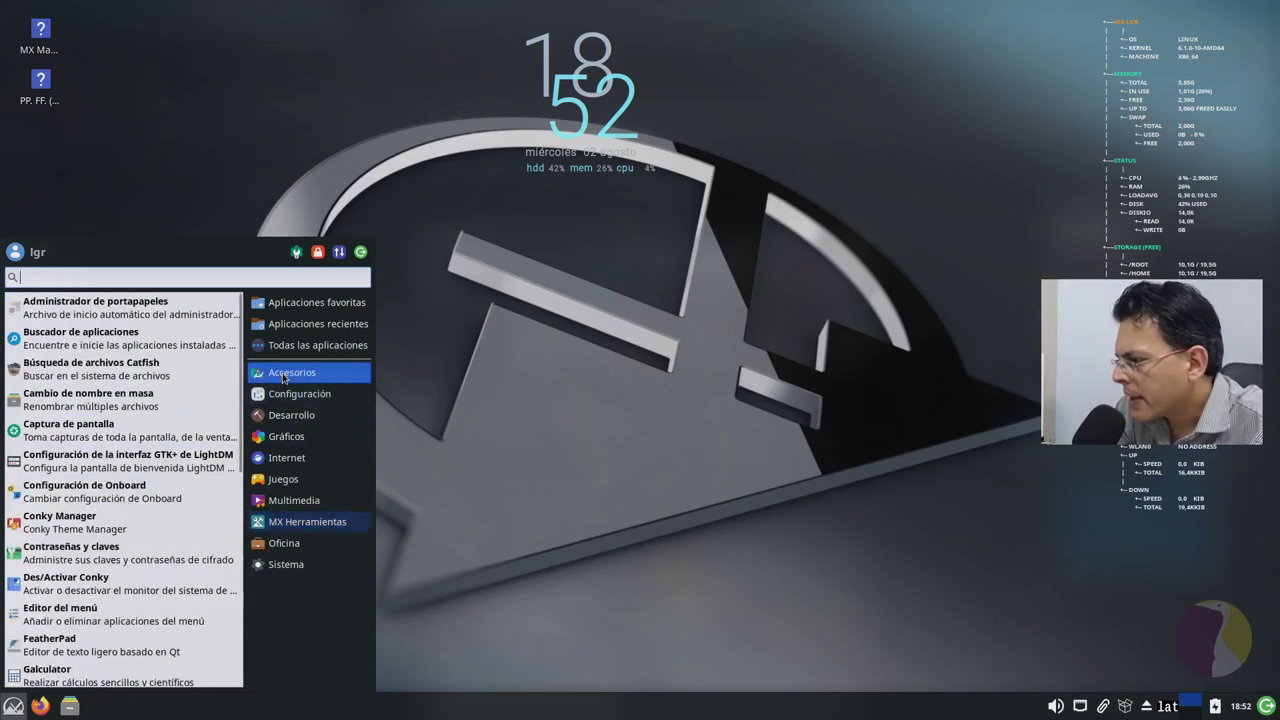
pyautogui.scroll(-2, 153, 525)
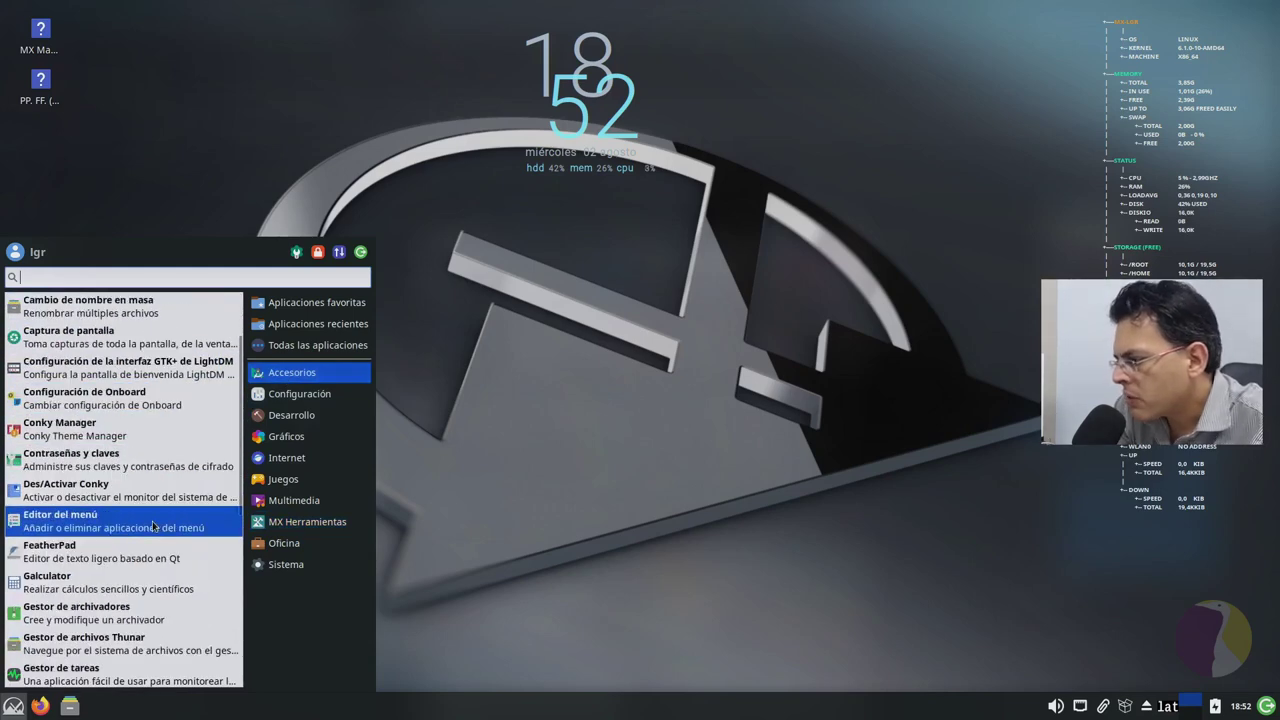
pyautogui.scroll(-4, 155, 520)
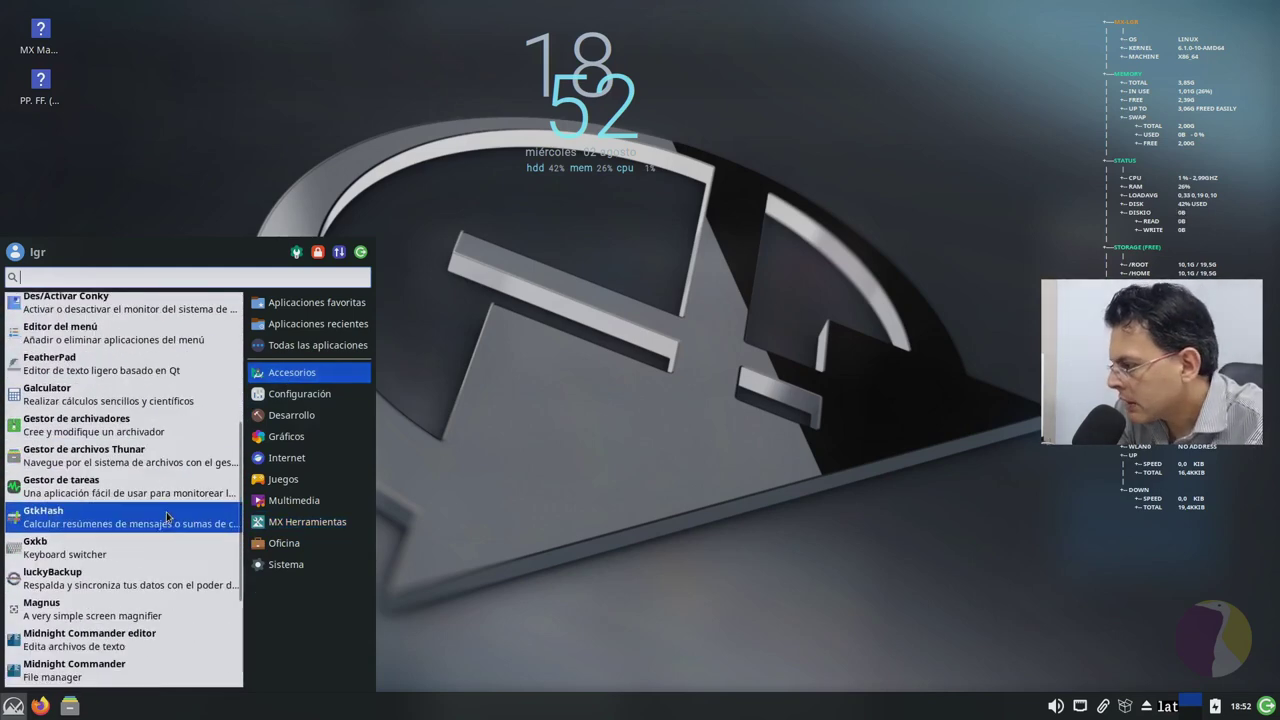
pyautogui.scroll(-2, 167, 514)
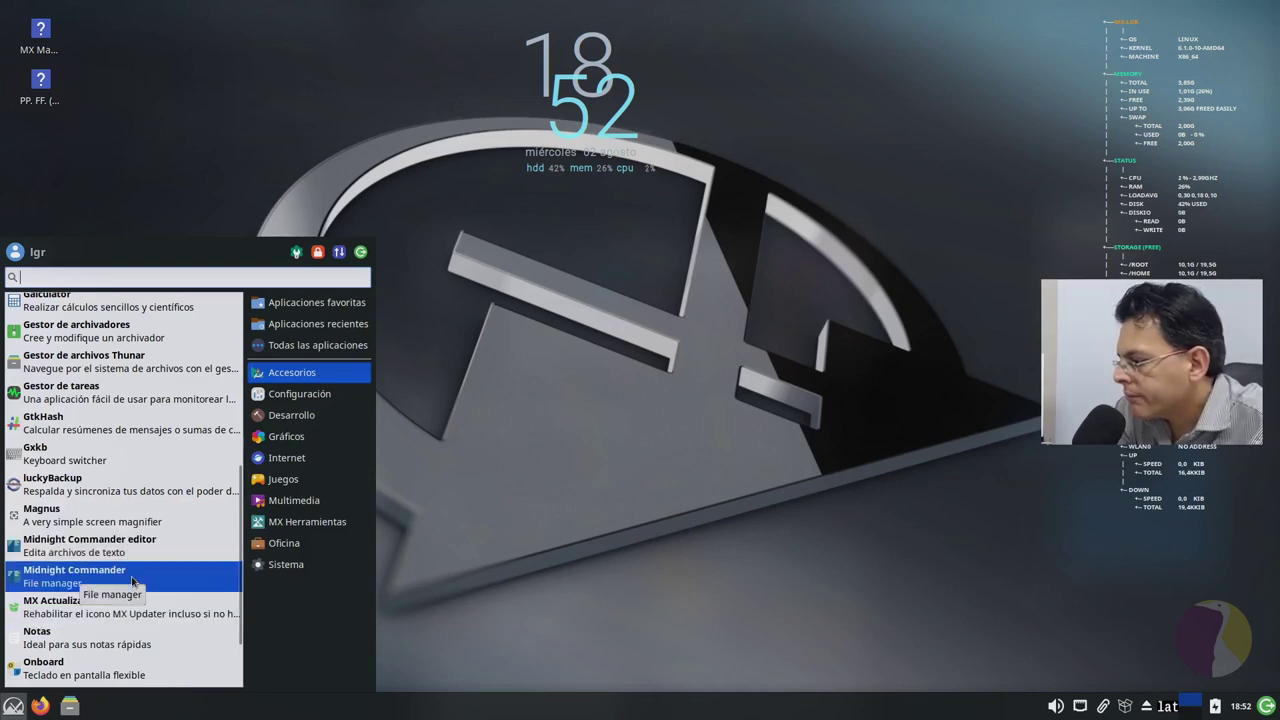
# Step: Launch Midnight Commander, drag its terminal window right, and close it
pyautogui.click(131, 576)
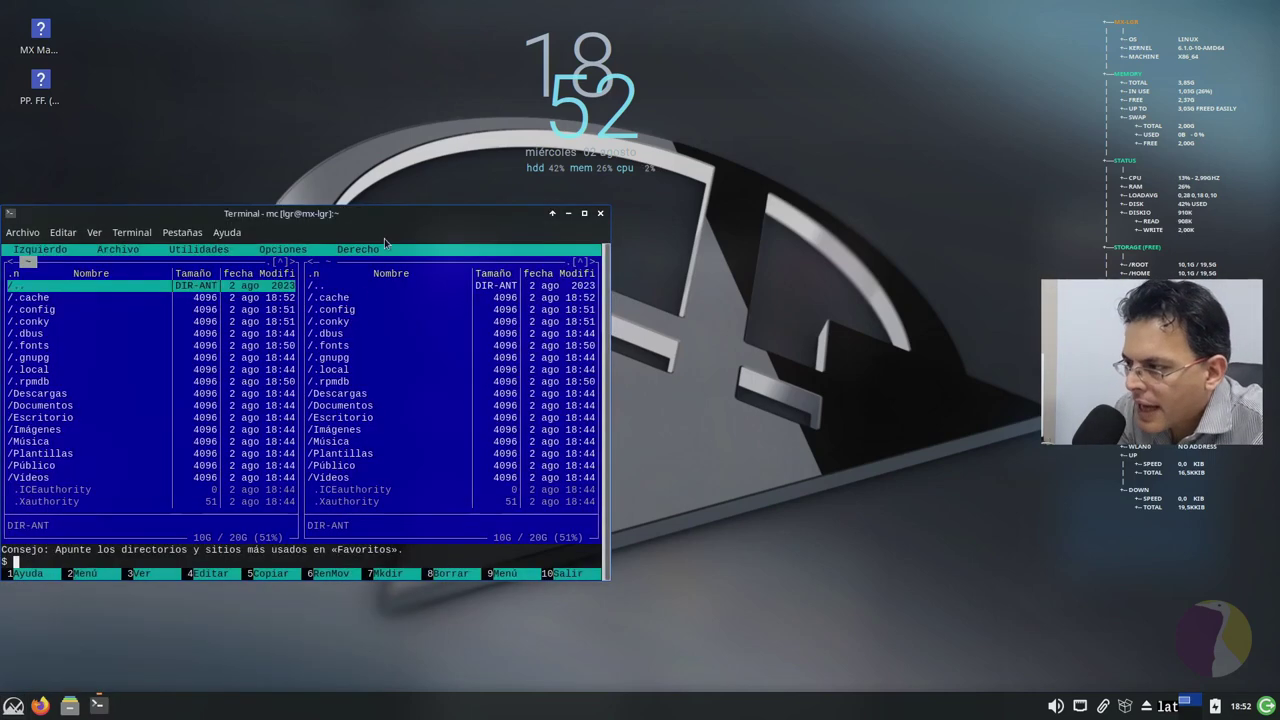
pyautogui.moveTo(396, 213); pyautogui.dragTo(666, 210)
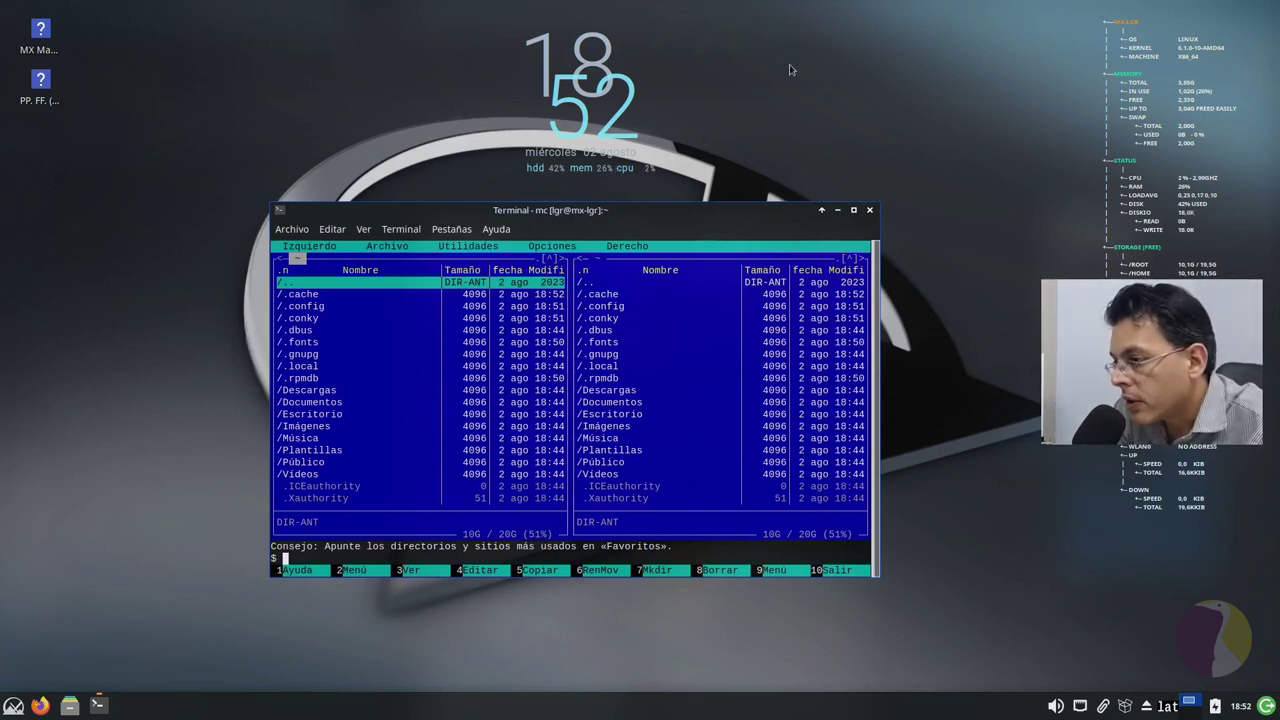
pyautogui.click(872, 212)
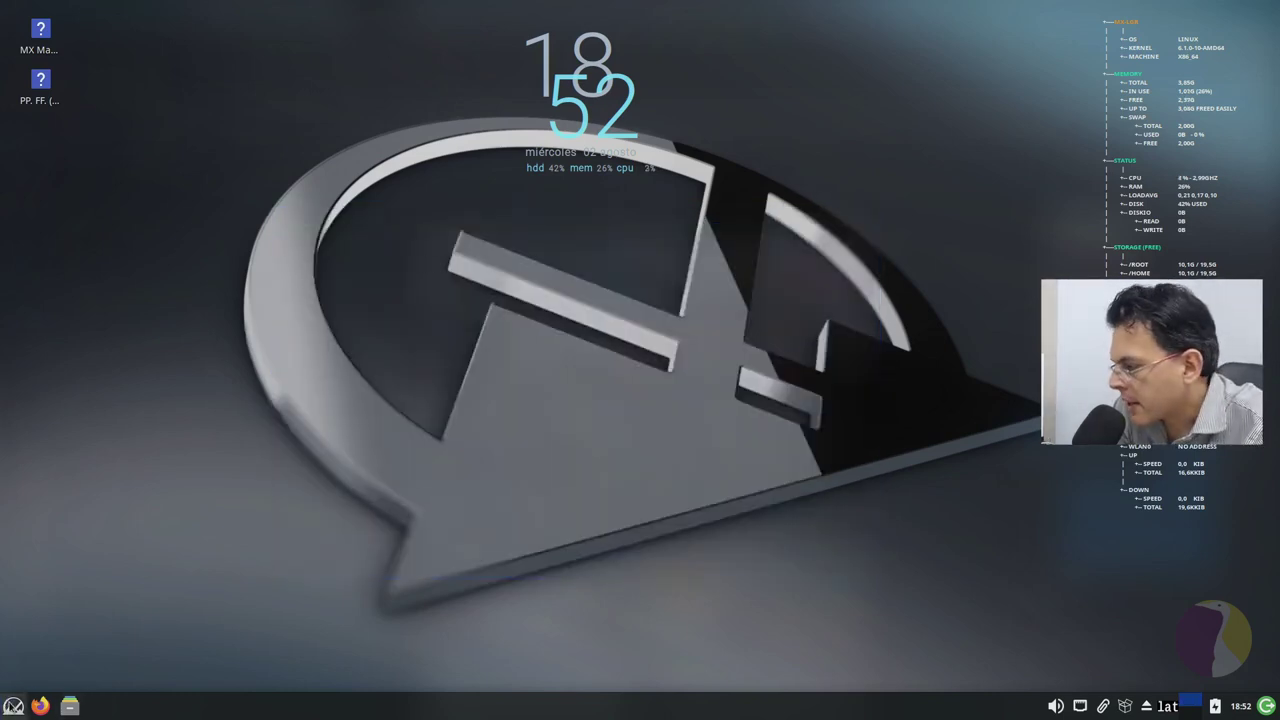
# Step: Open a Notas sticky note from Accesorios, move it toward the lower right, then close it
pyautogui.click(13, 706)
pyautogui.click(317, 345)
pyautogui.click(291, 372)
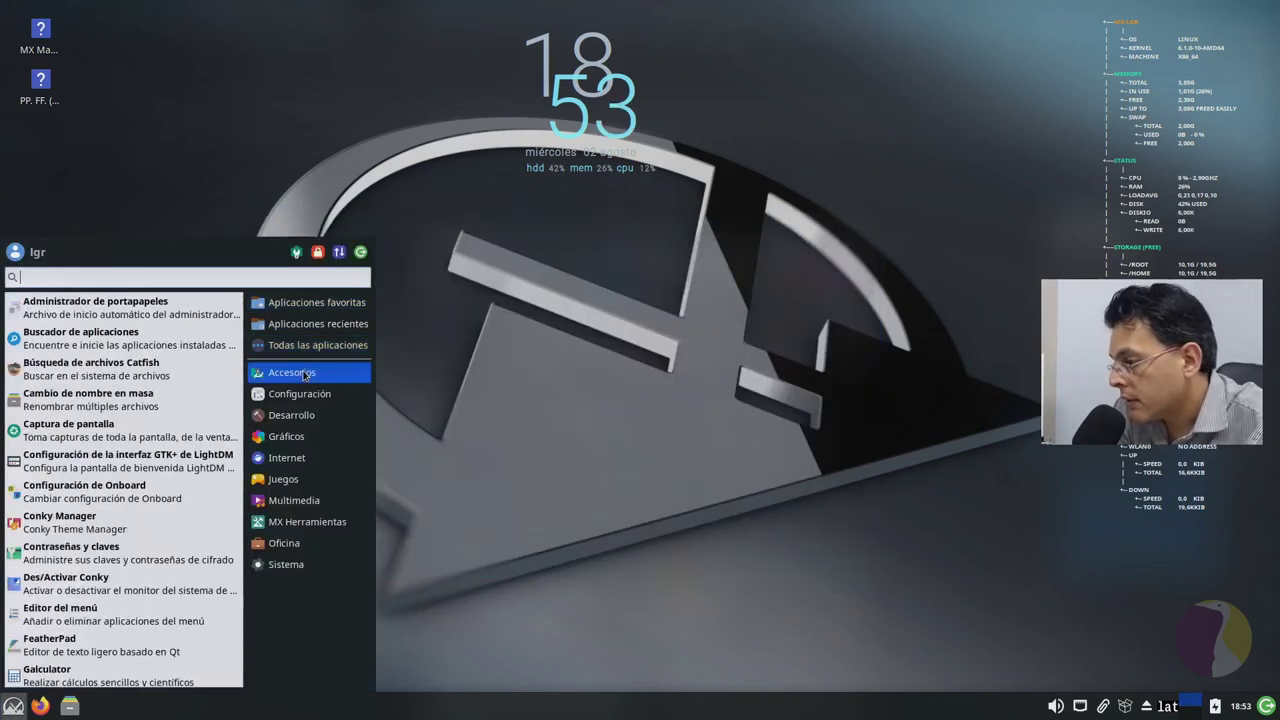
pyautogui.scroll(-10, 199, 517)
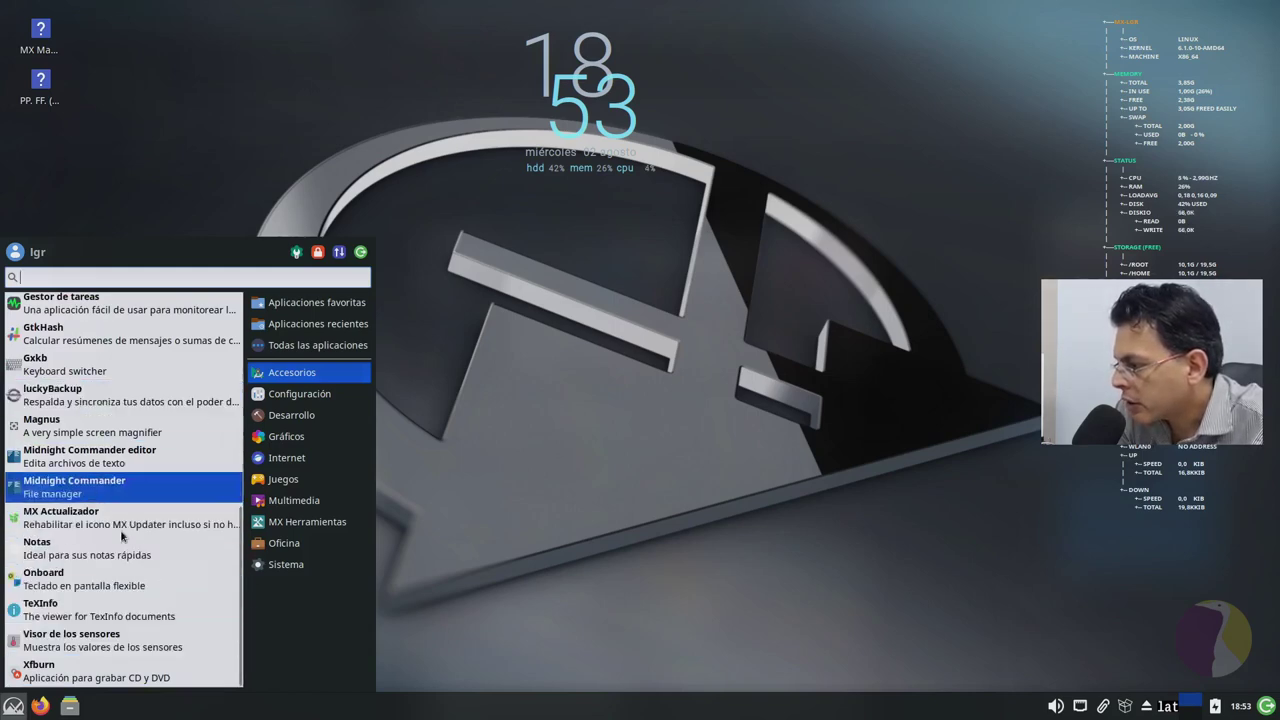
pyautogui.click(116, 565)
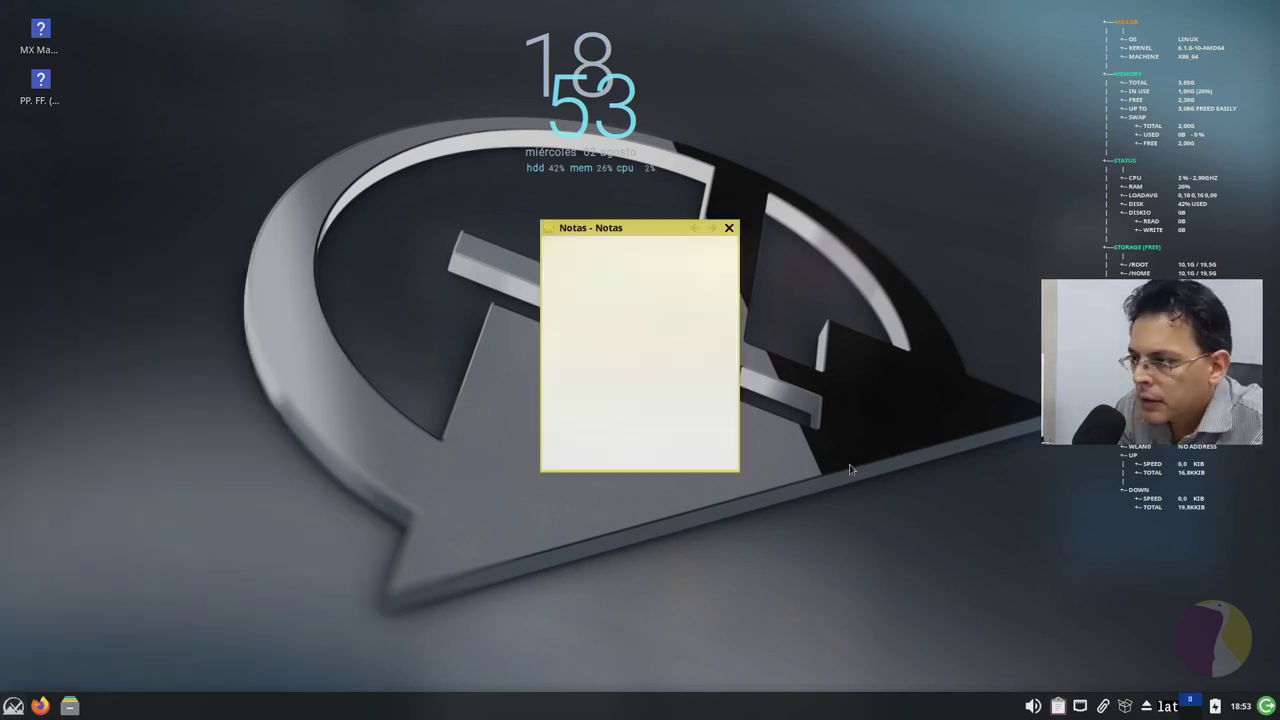
pyautogui.moveTo(653, 236); pyautogui.dragTo(930, 358)
pyautogui.click(1006, 350)
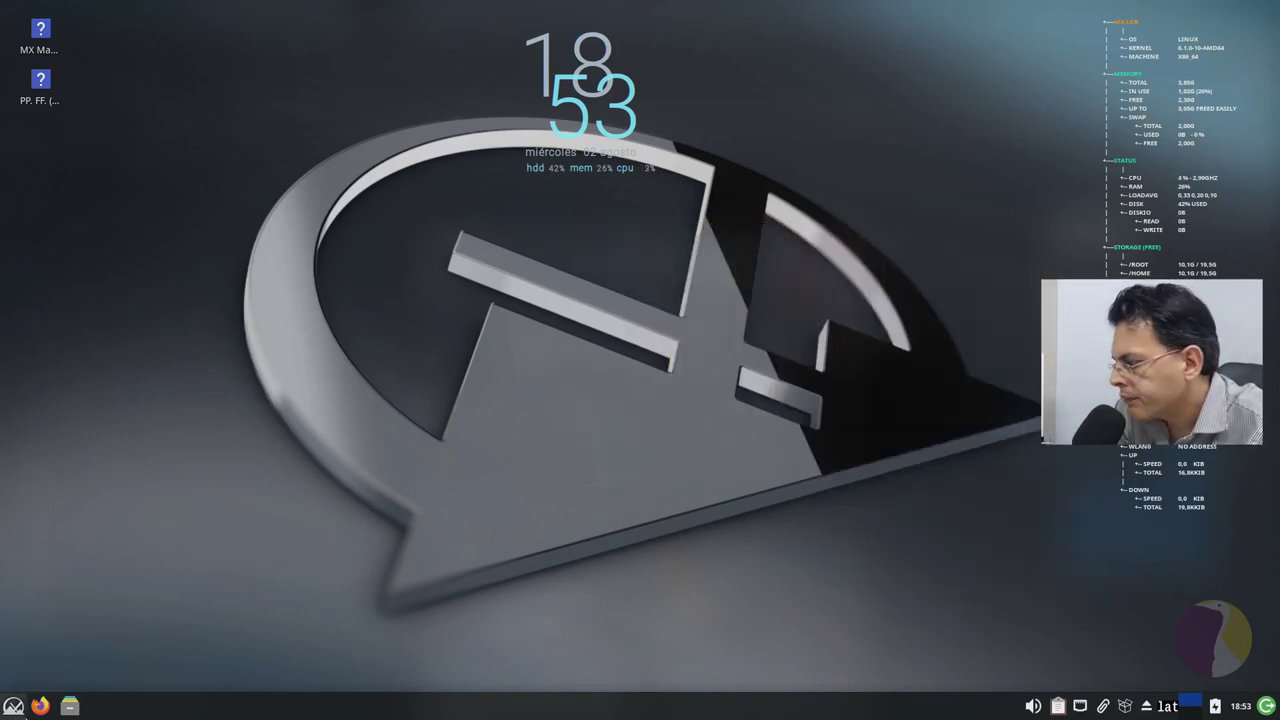
# Step: Launch MX Actualizador from the Accesorios category to check for updates
pyautogui.click(13, 706)
pyautogui.click(330, 345)
pyautogui.click(330, 372)
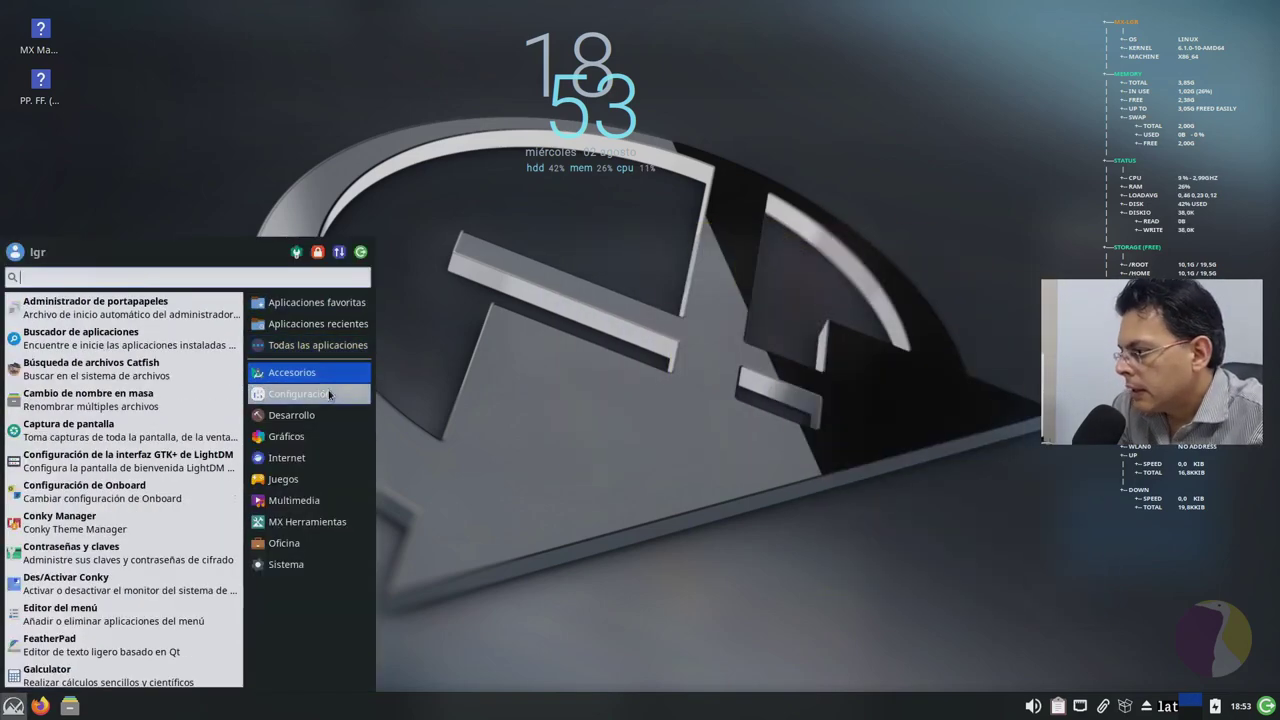
pyautogui.click(330, 393)
pyautogui.click(330, 376)
pyautogui.scroll(-10, 115, 525)
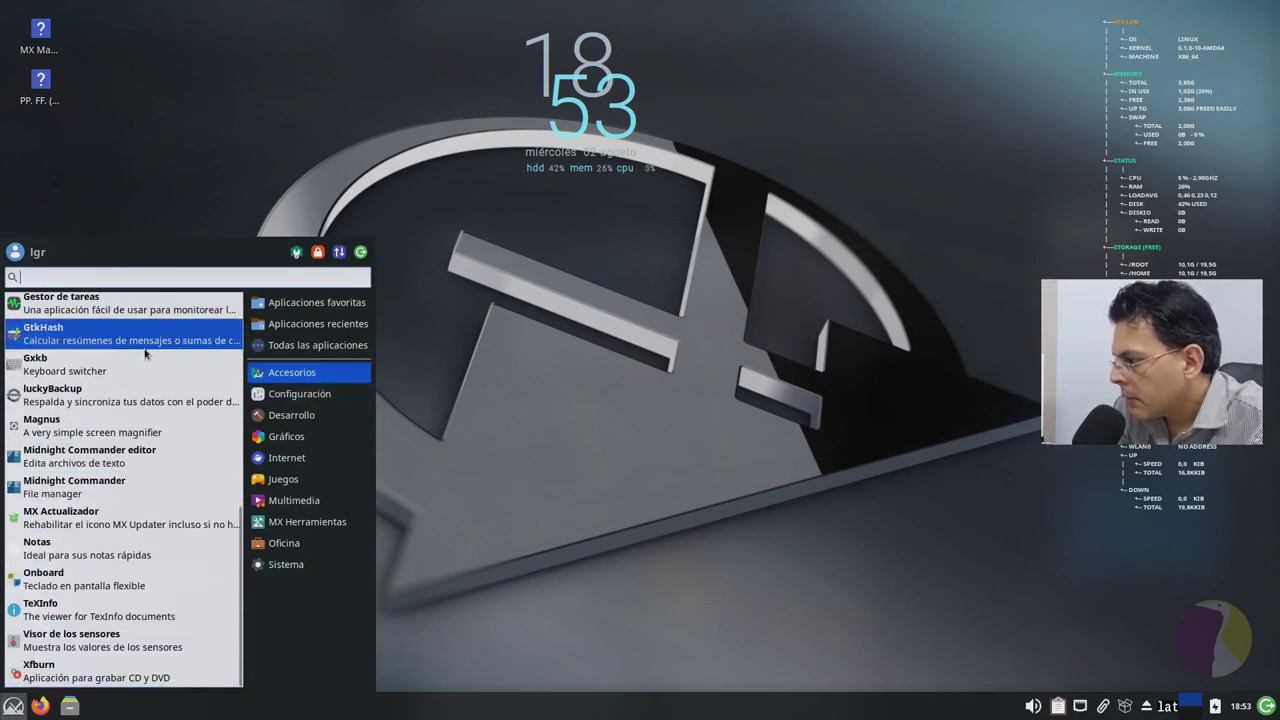
pyautogui.click(108, 519)
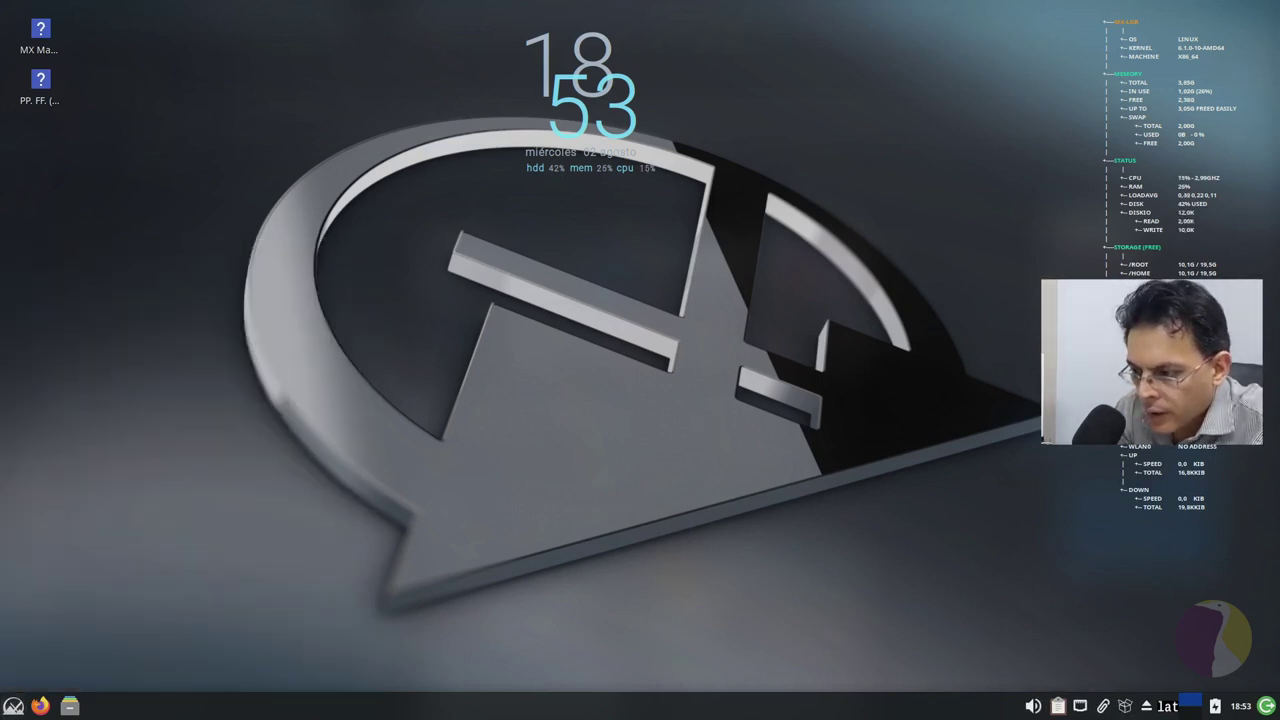
# Step: Open and dismiss the updater tray icon's options menu, then reopen the Whisker menu
pyautogui.moveTo(1123, 709)
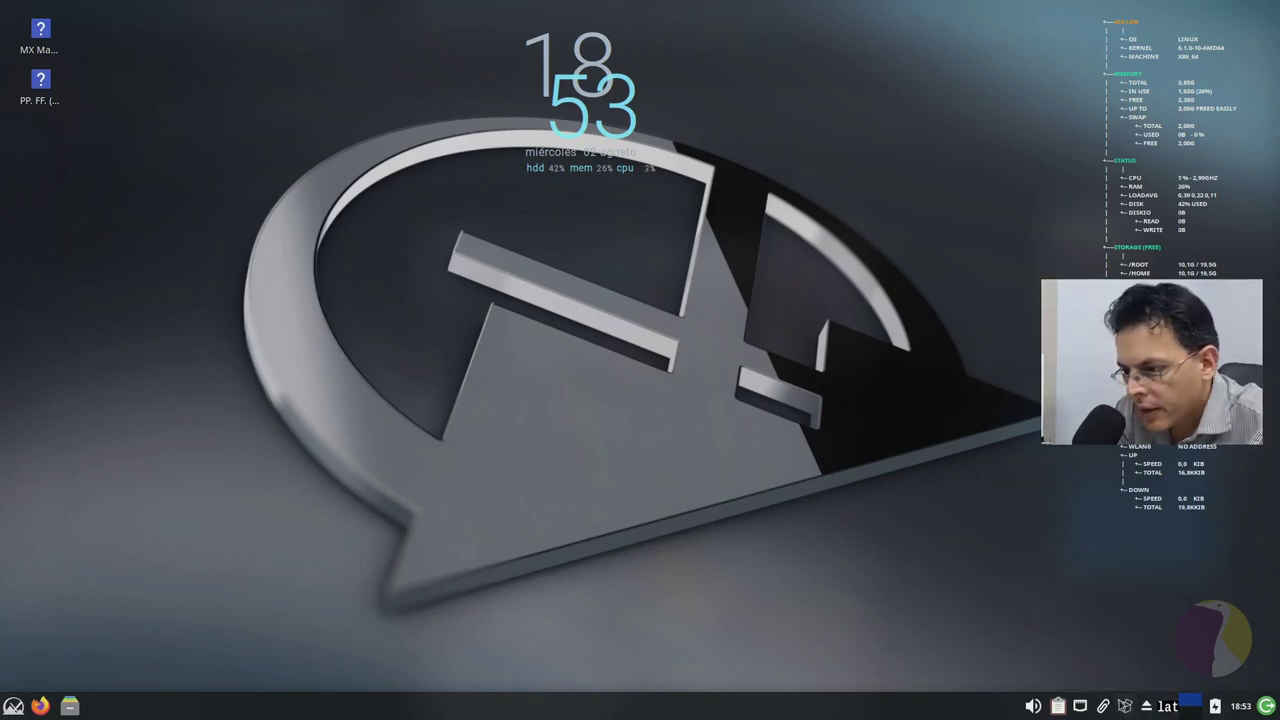
pyautogui.rightClick(1124, 706)
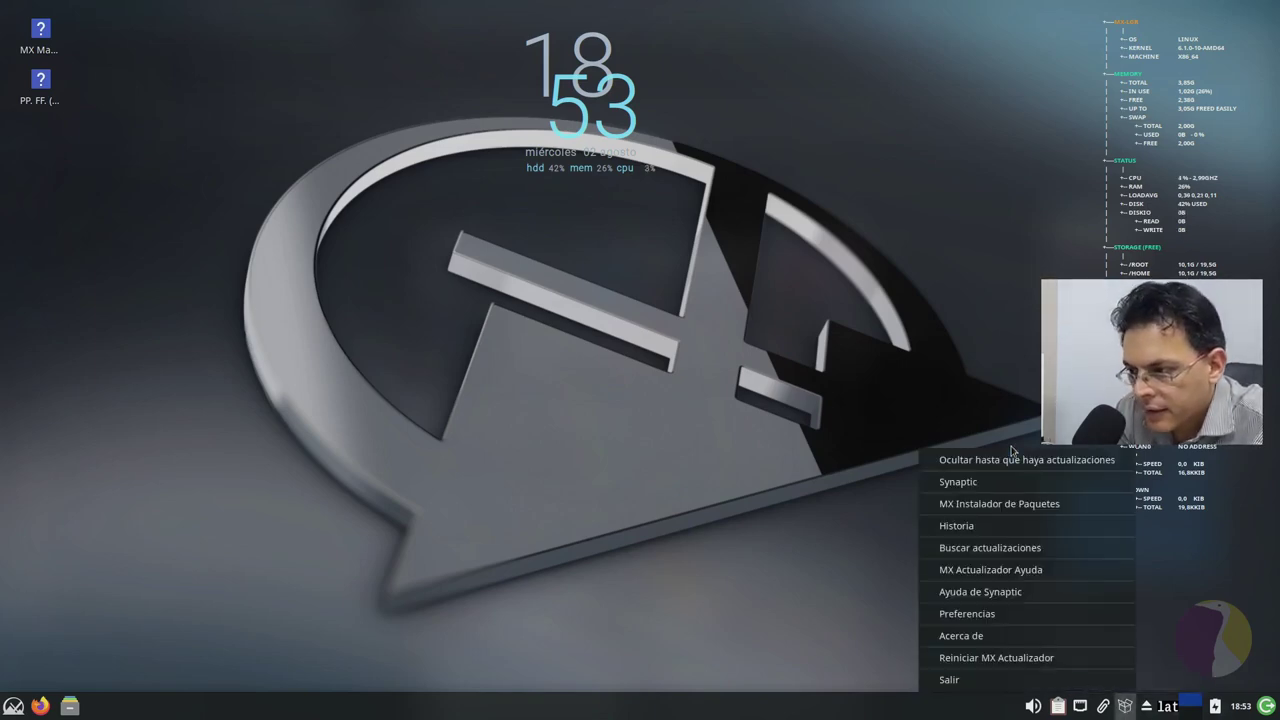
pyautogui.click(857, 617)
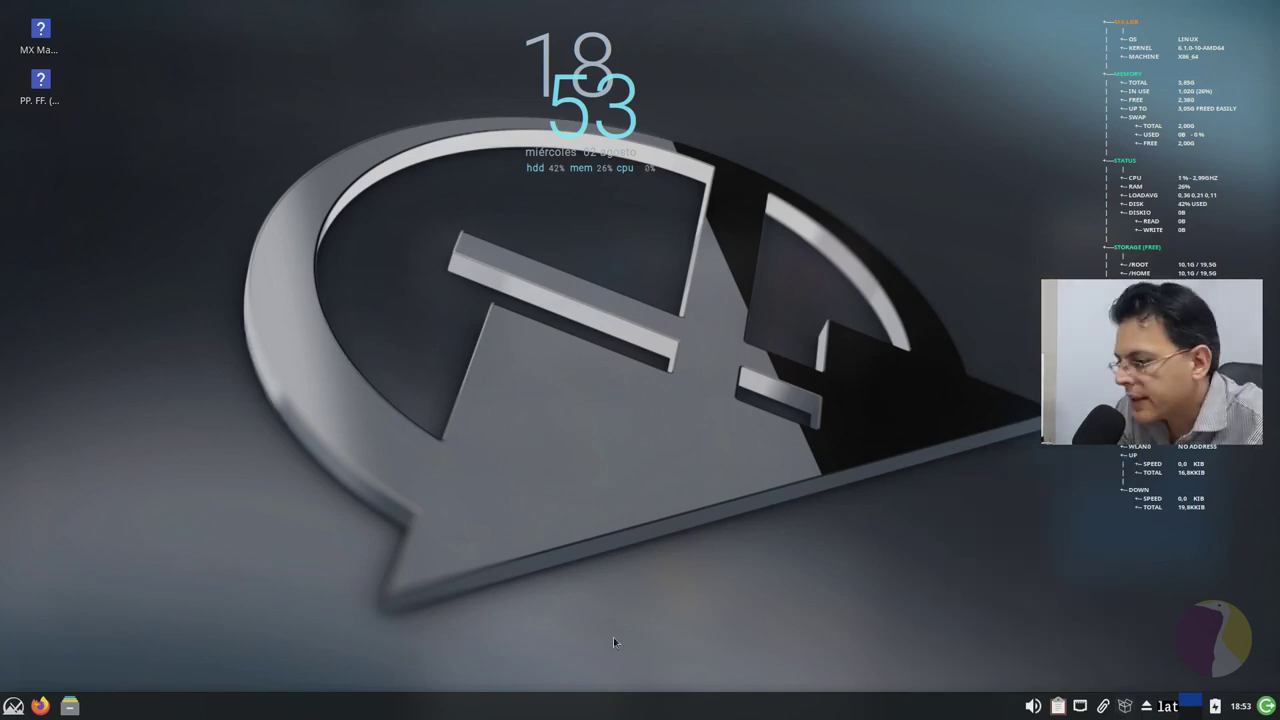
pyautogui.click(13, 706)
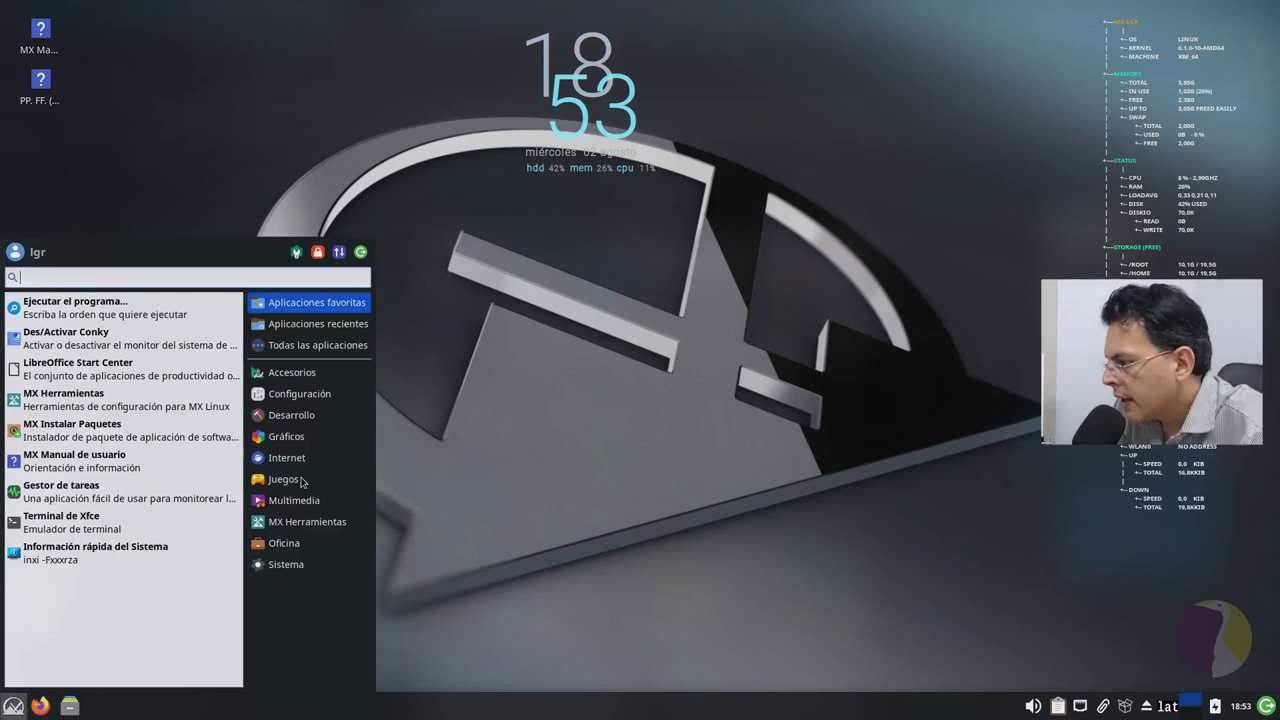
# Step: Browse Configuración and Gráficos, ending on Internet: Thunderbird, Firefox, MX Visor and Transmission
pyautogui.click(297, 397)
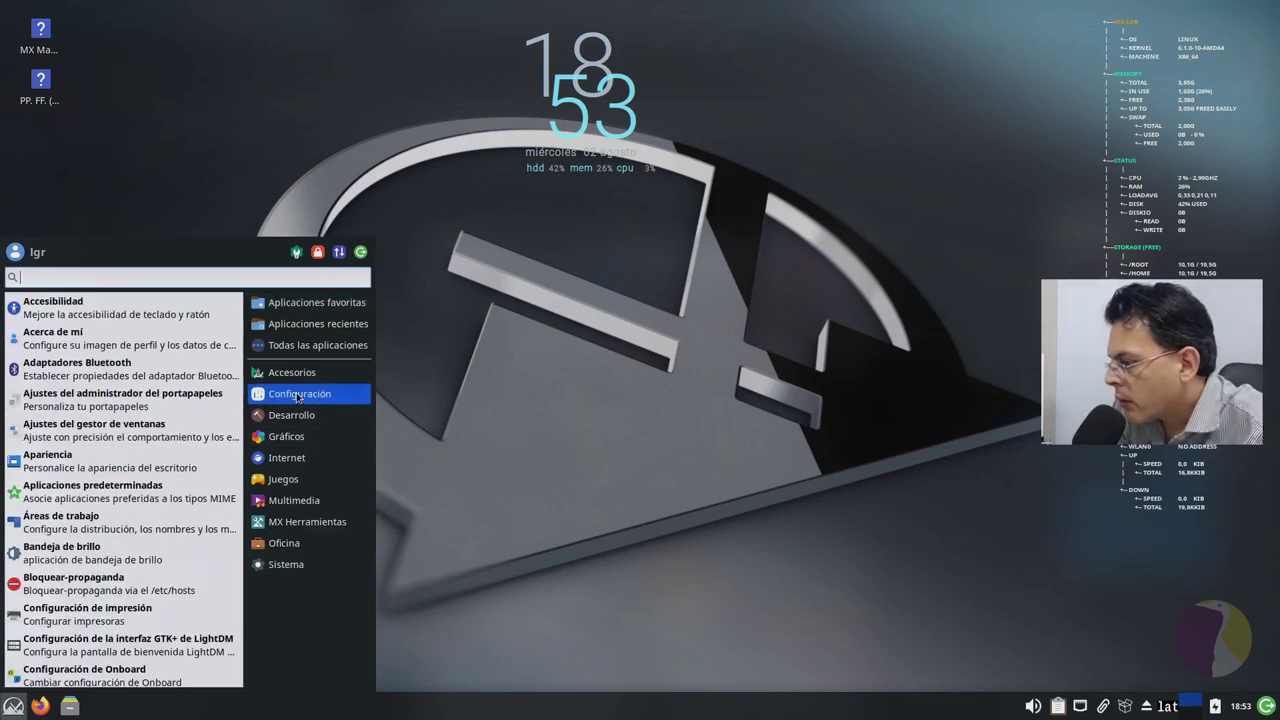
pyautogui.scroll(-10, 135, 470)
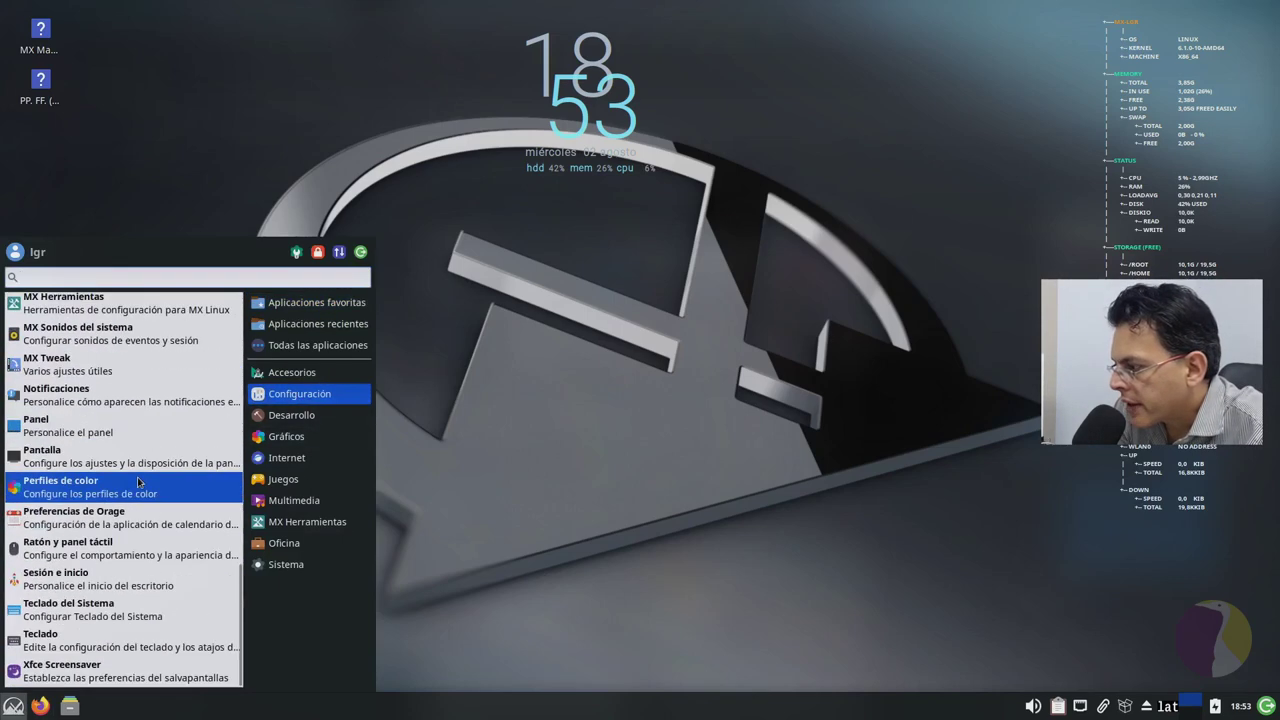
pyautogui.moveTo(300, 421)
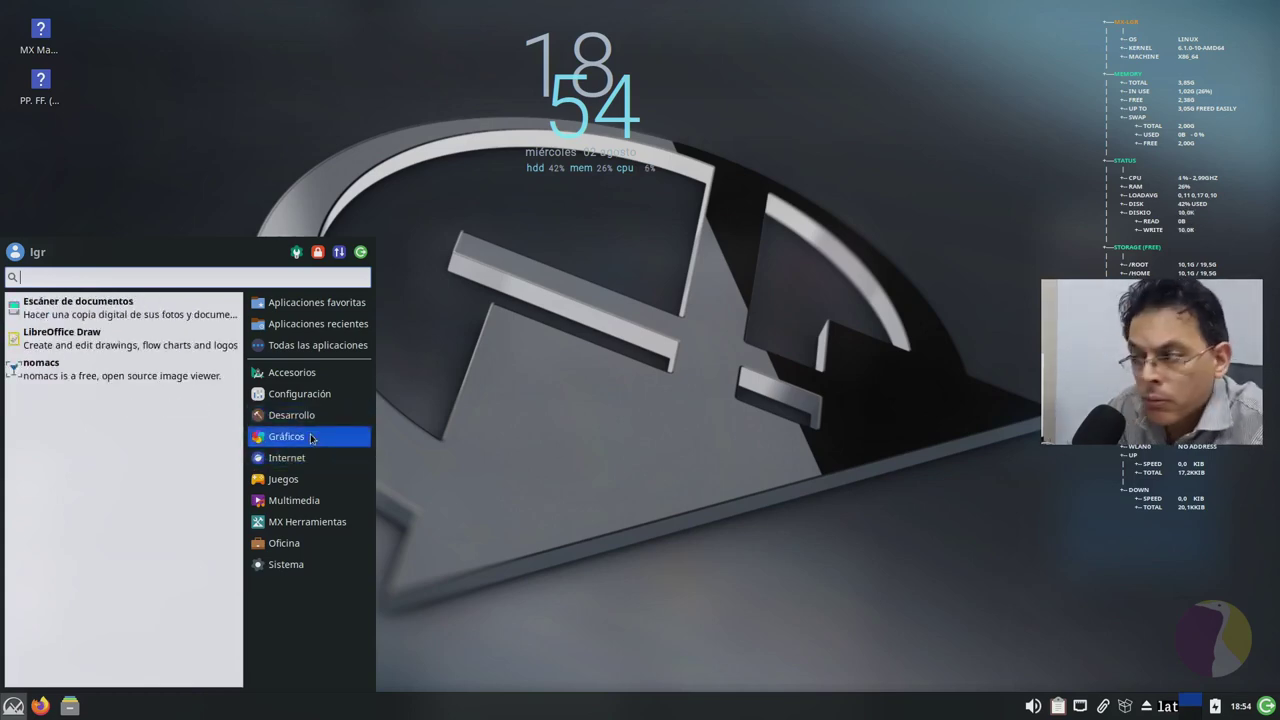
pyautogui.moveTo(274, 401)
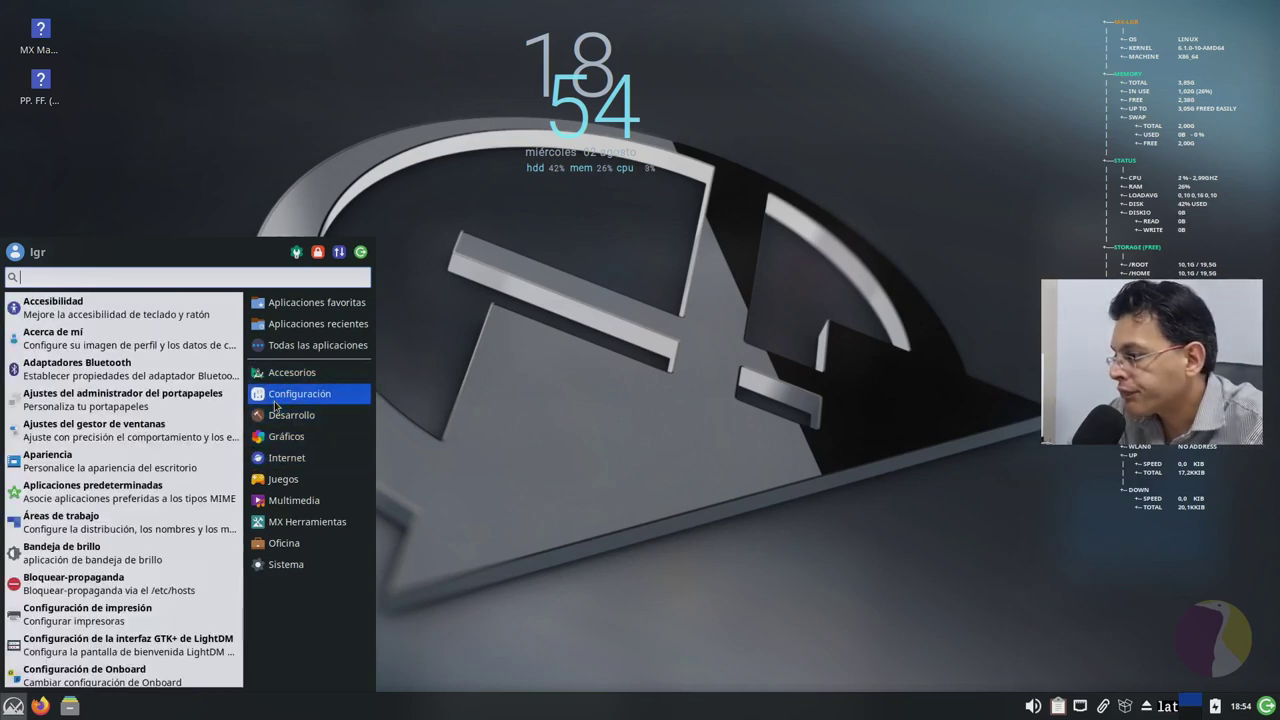
pyautogui.moveTo(270, 440)
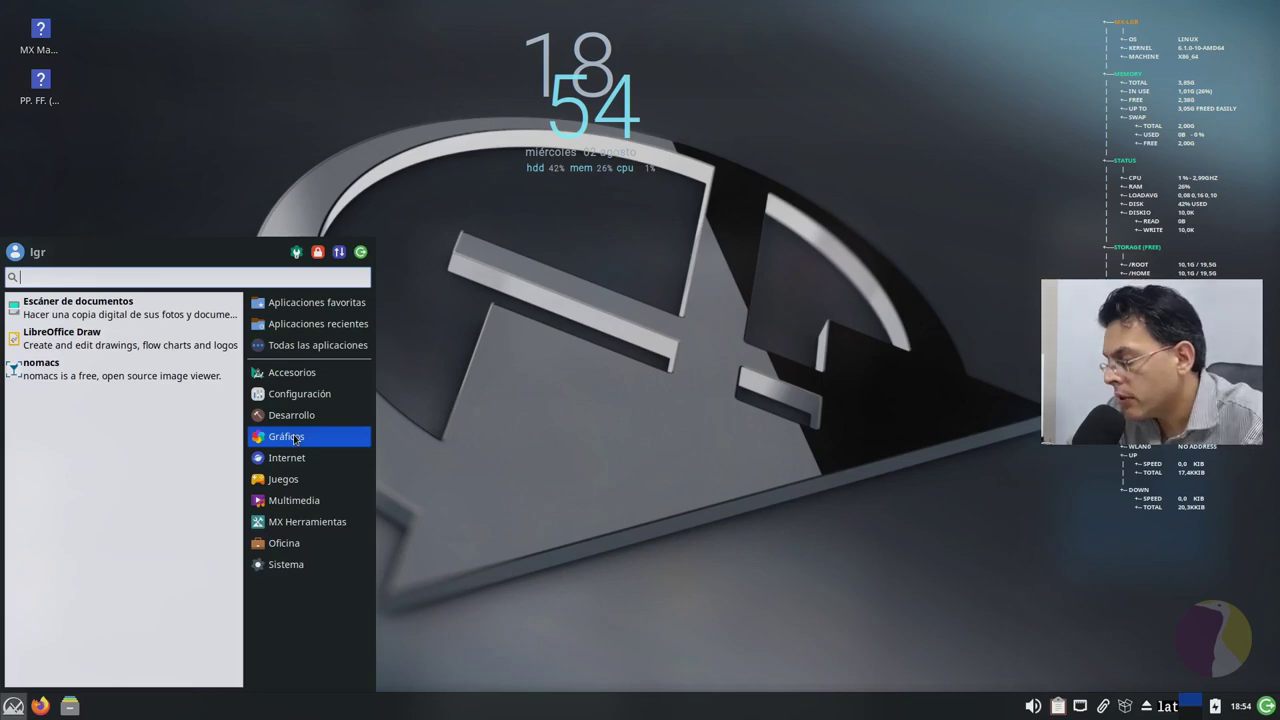
pyautogui.moveTo(297, 460)
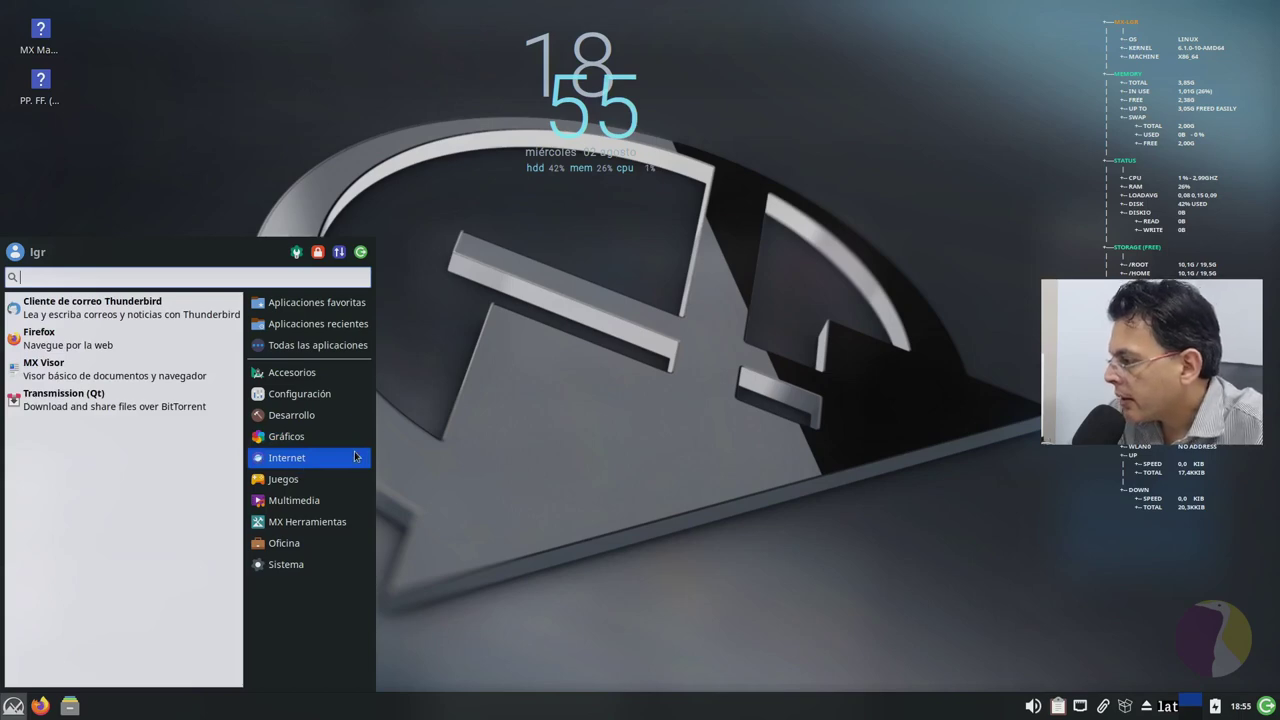
# Step: Launch MX Visor, read its About MX Viewer notes, then close the dialog and the viewer
pyautogui.click(156, 367)
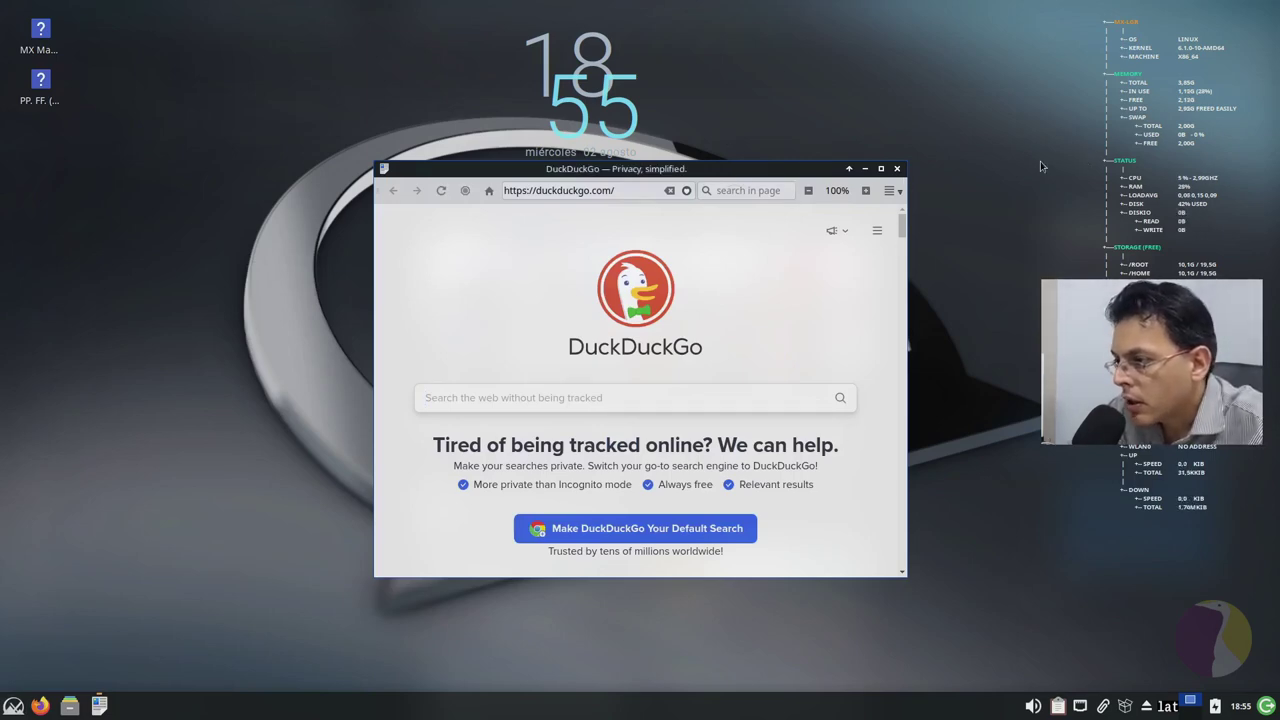
pyautogui.click(898, 198)
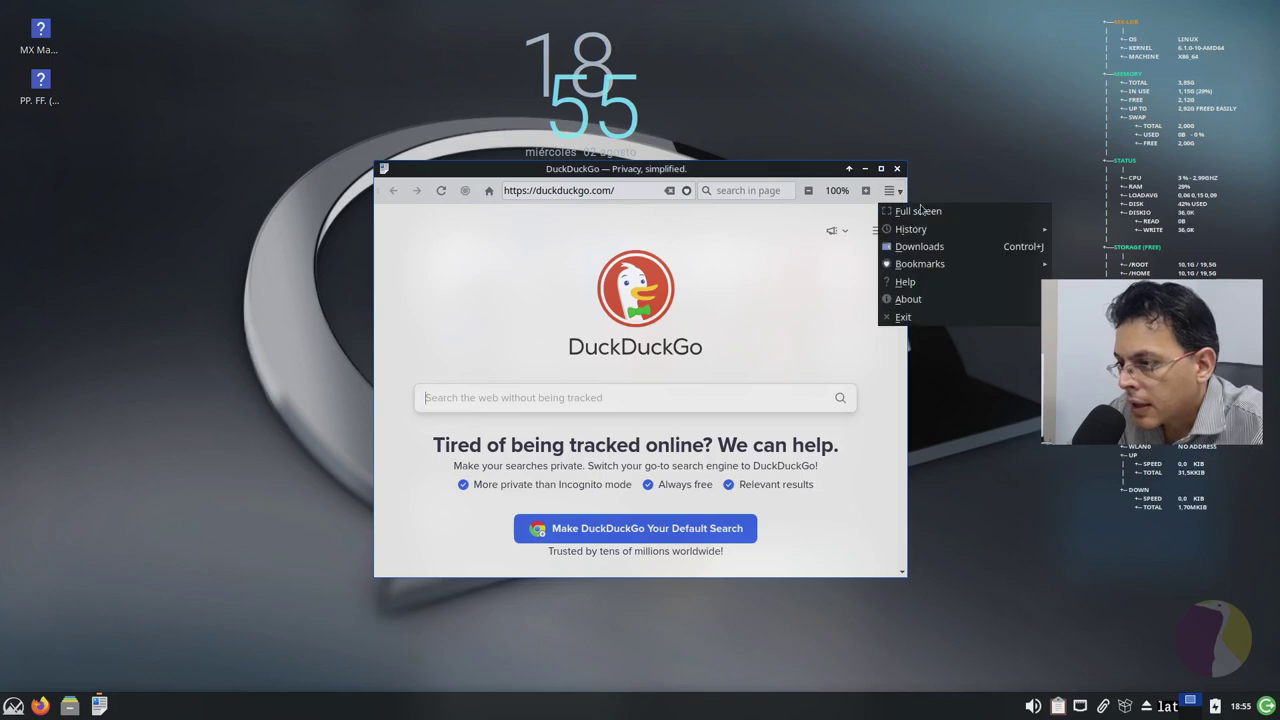
pyautogui.click(913, 305)
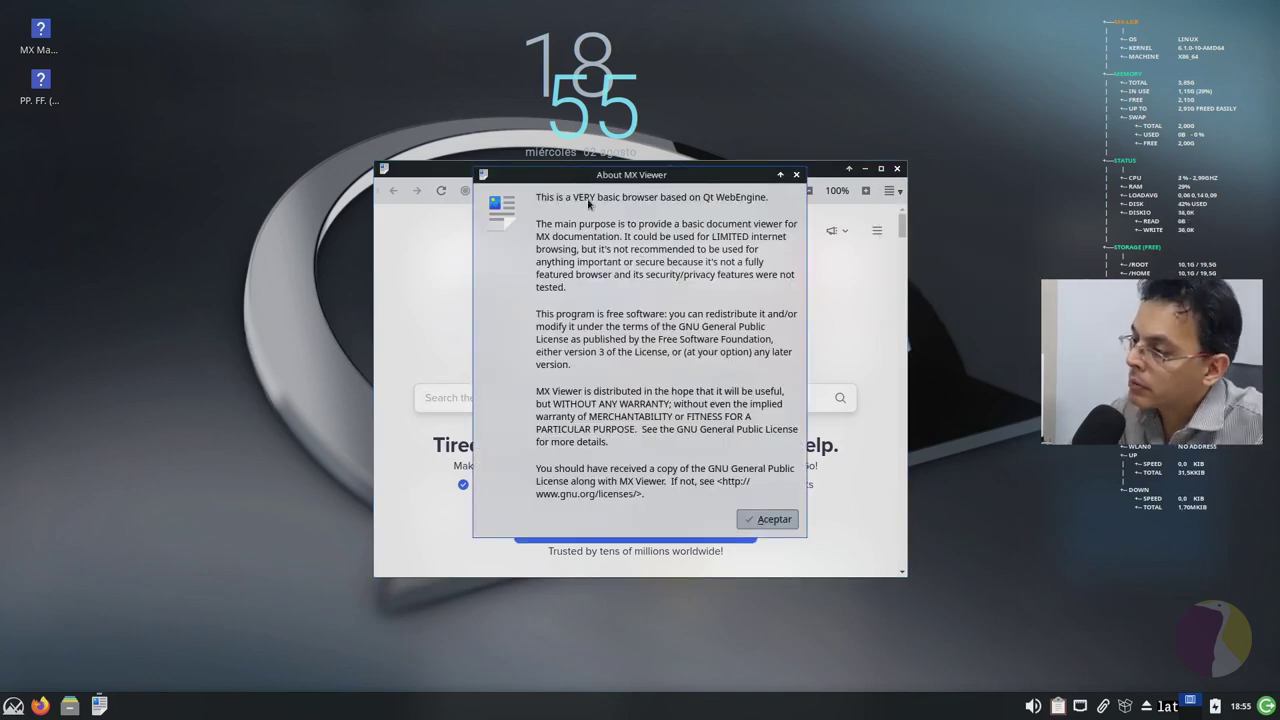
pyautogui.moveTo(601, 201)
pyautogui.mouseDown()
pyautogui.moveTo(580, 184)
pyautogui.moveTo(599, 178)
pyautogui.mouseUp()
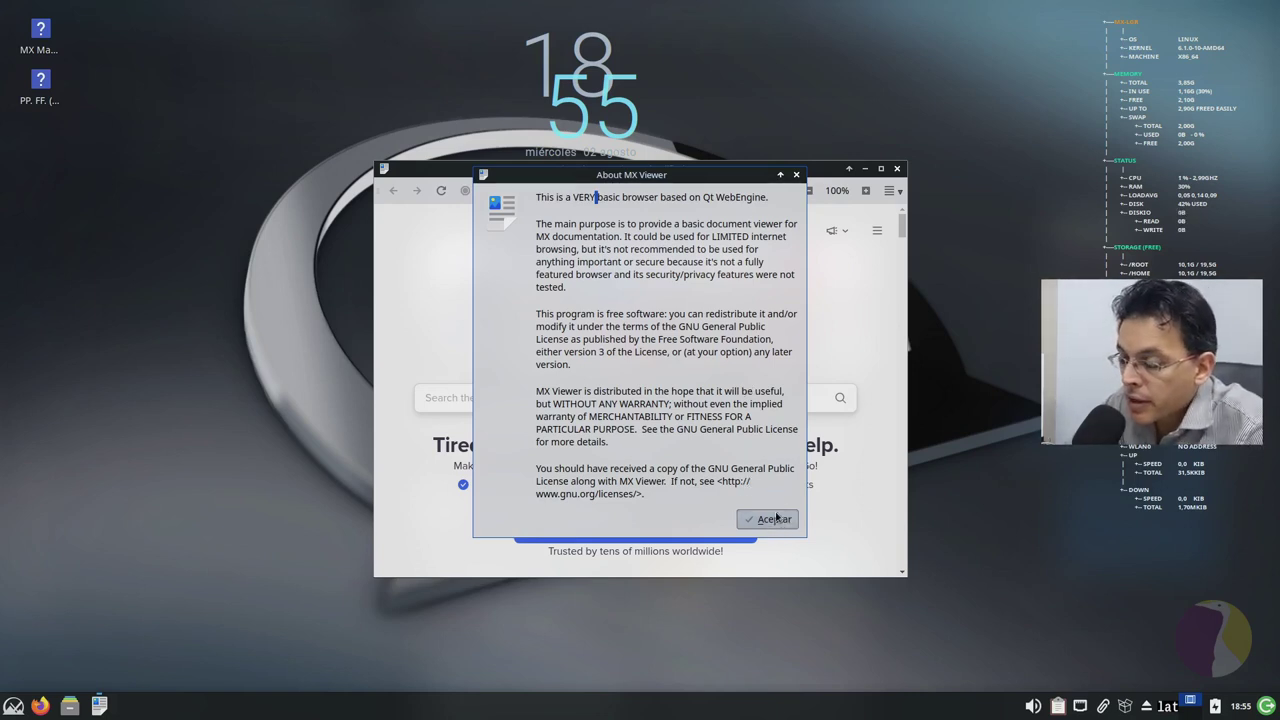
pyautogui.click(777, 517)
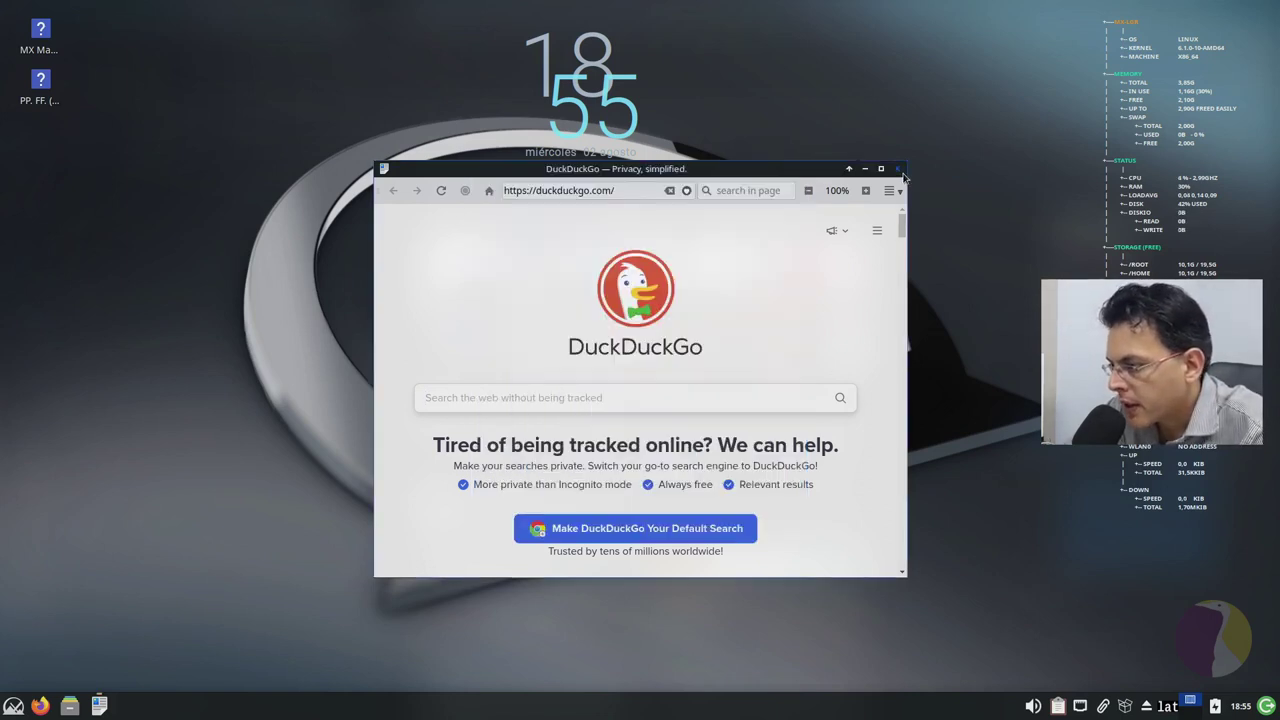
pyautogui.click(897, 168)
# Step: Step through Gráficos, Internet and Juegos to the Multimedia list with VLC, Strawberry and Xfburn
pyautogui.click(13, 706)
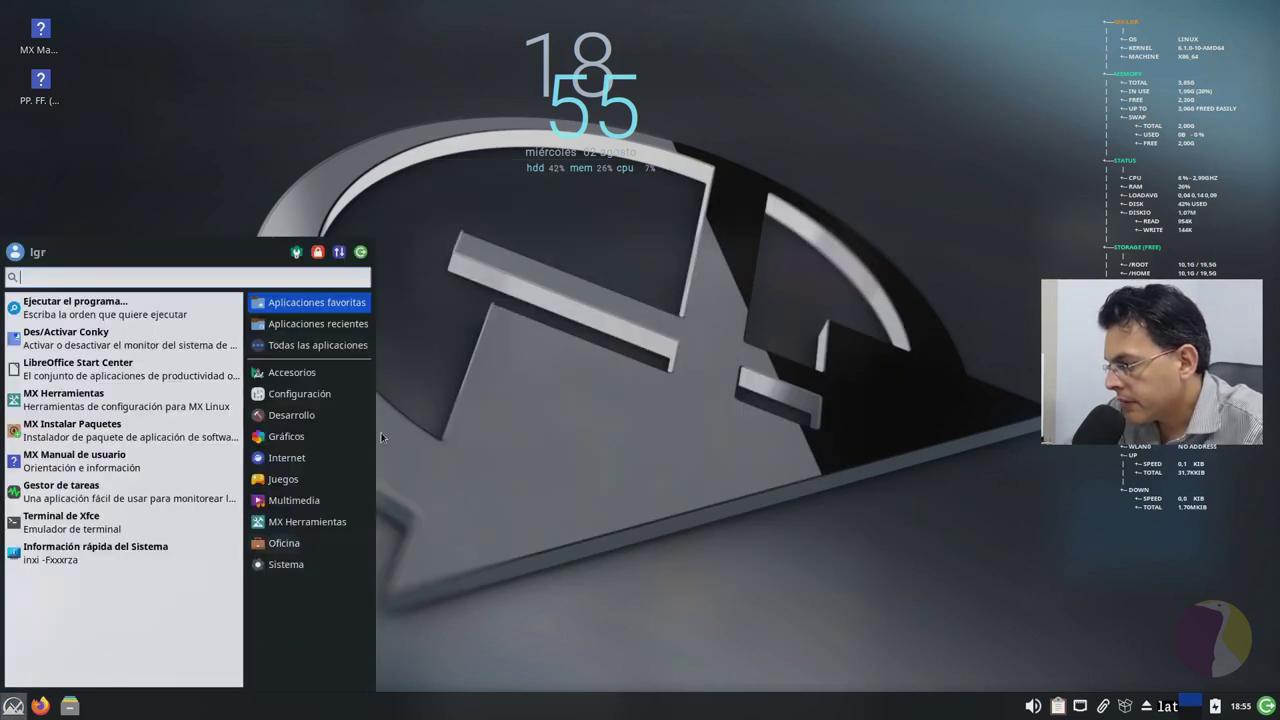
pyautogui.click(335, 438)
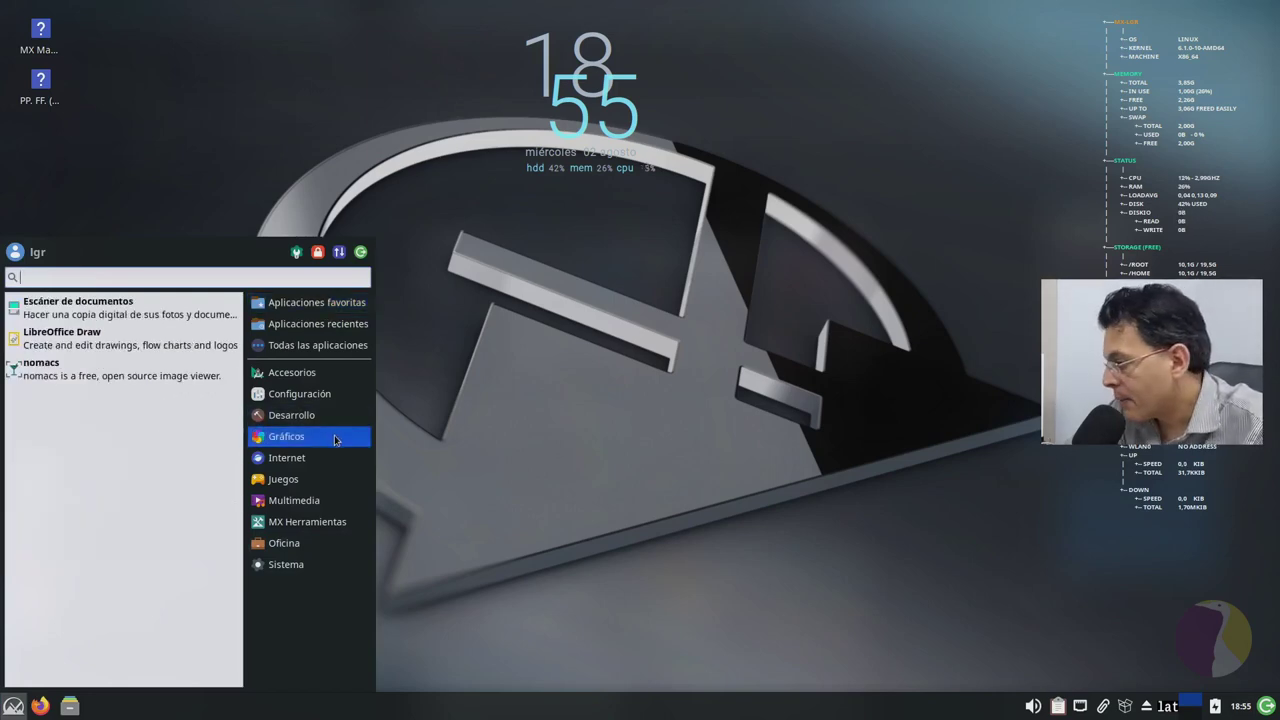
pyautogui.click(329, 459)
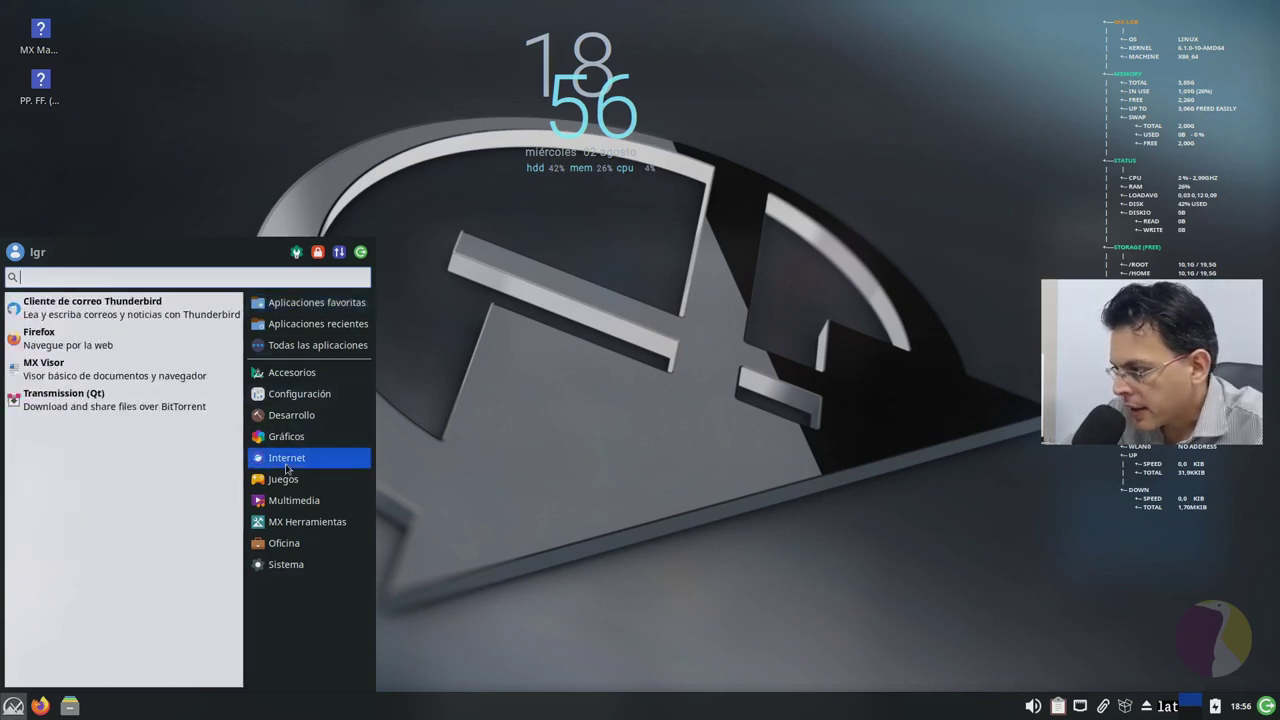
pyautogui.moveTo(290, 476)
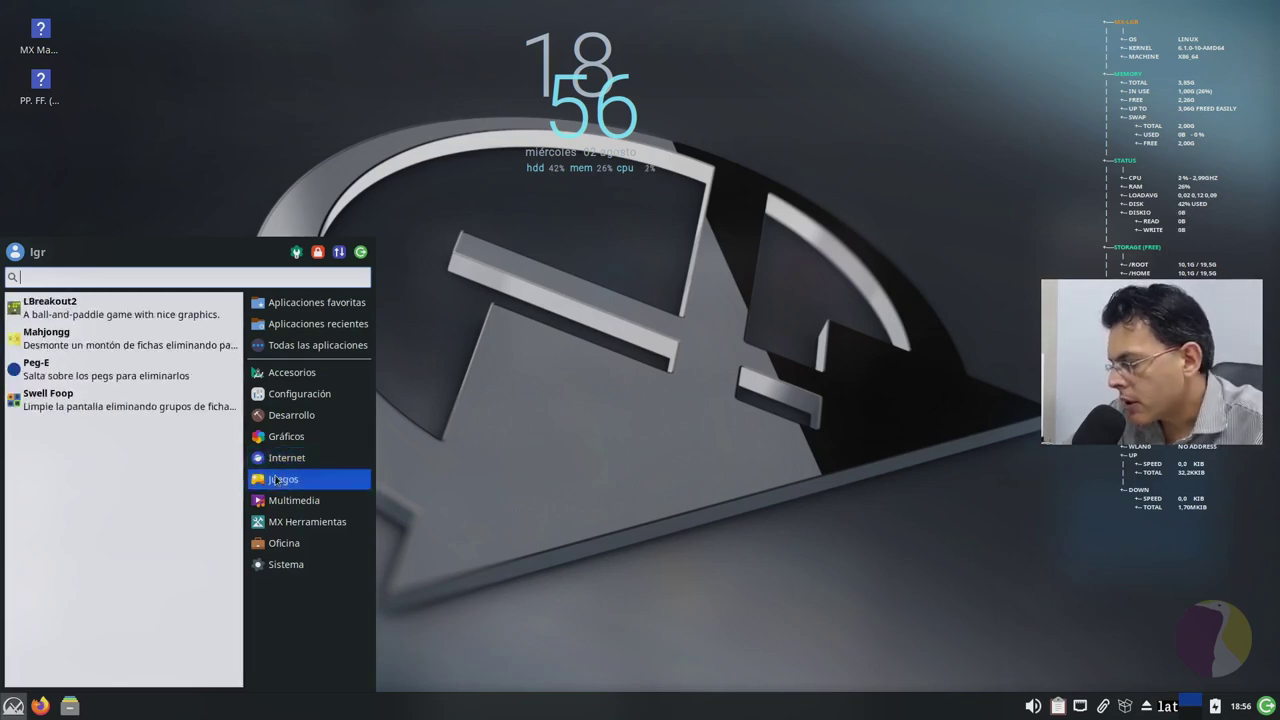
pyautogui.moveTo(300, 500)
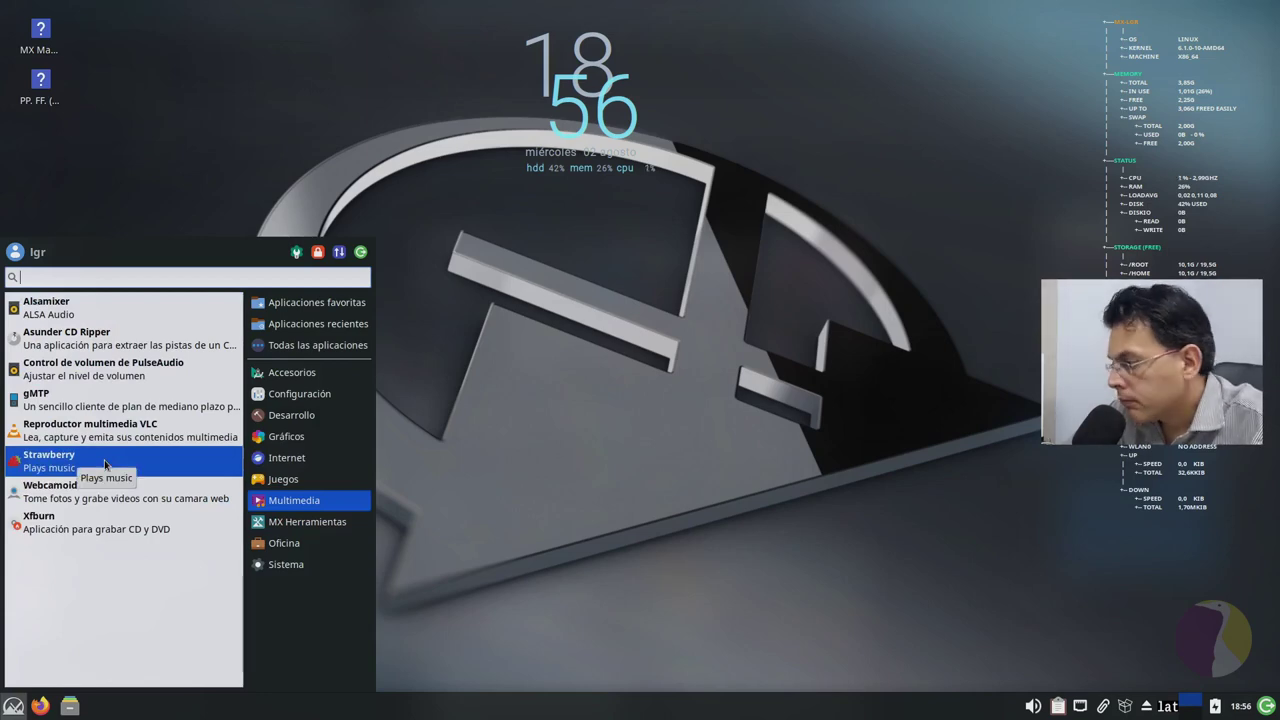
# Step: Launch Strawberry, view the About Qt and About Strawberry (1.0.18) dialogs, then close the player
pyautogui.click(104, 463)
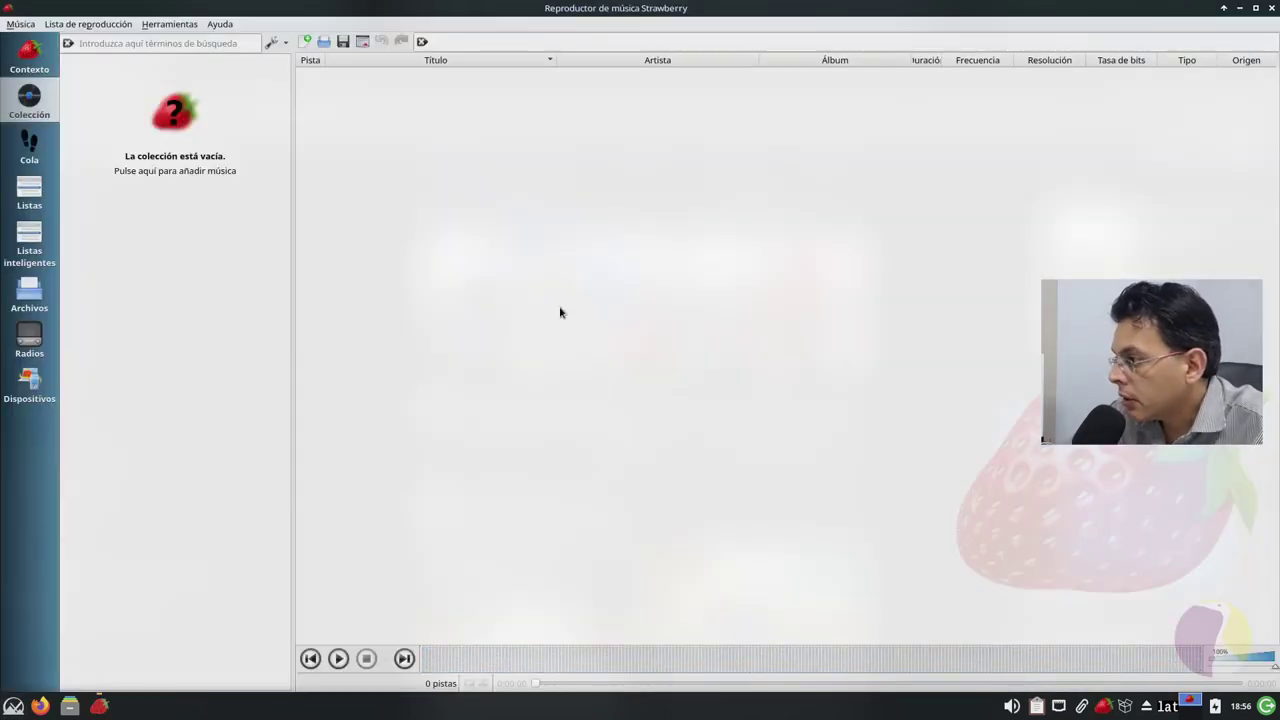
pyautogui.click(222, 26)
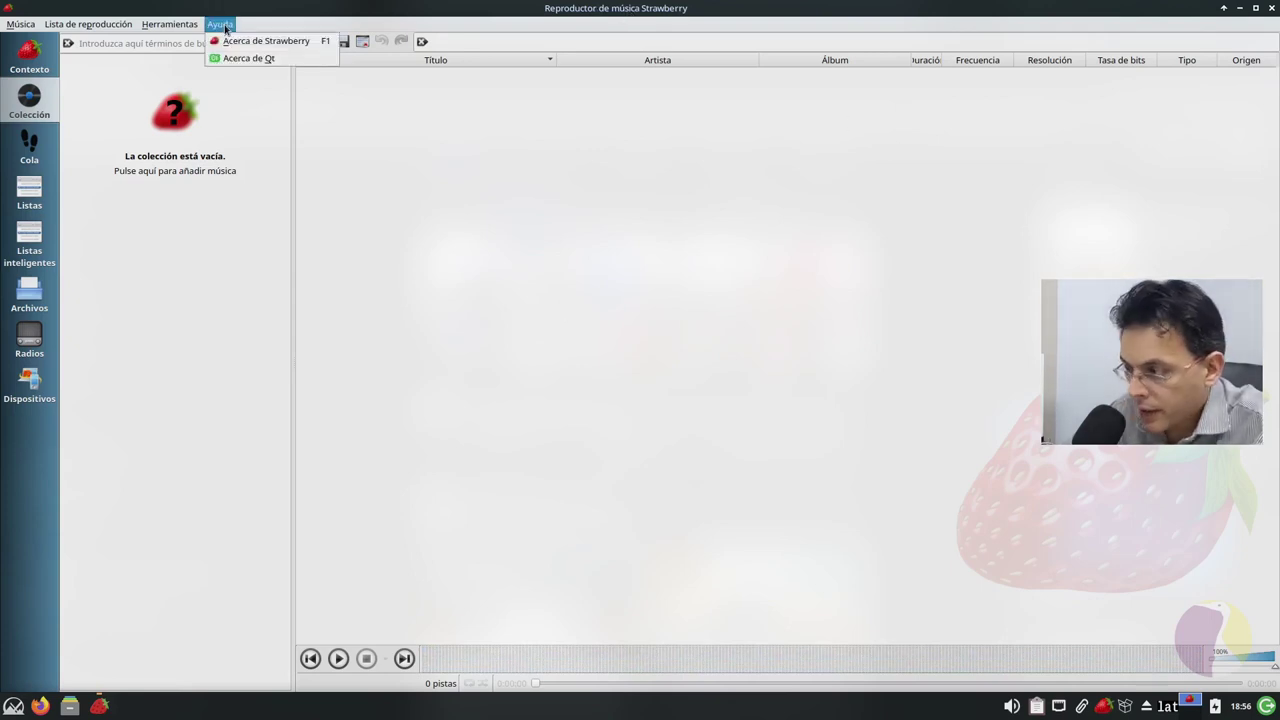
pyautogui.click(254, 60)
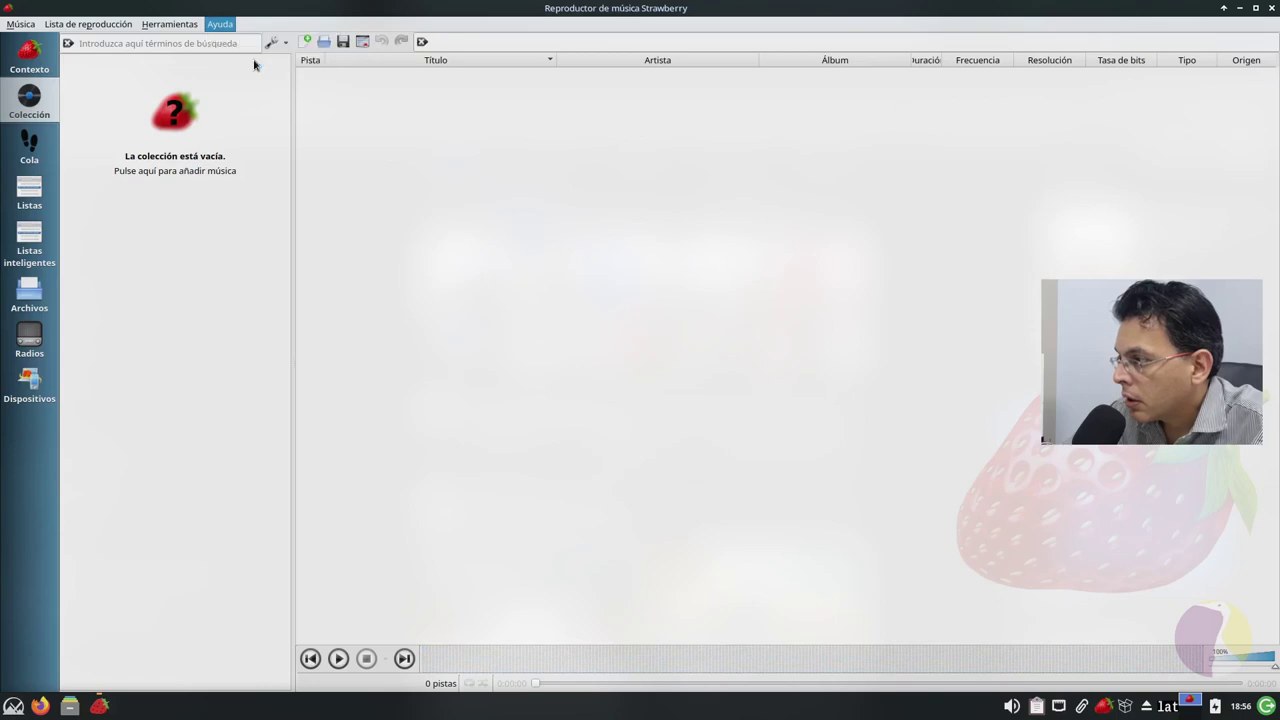
pyautogui.click(824, 478)
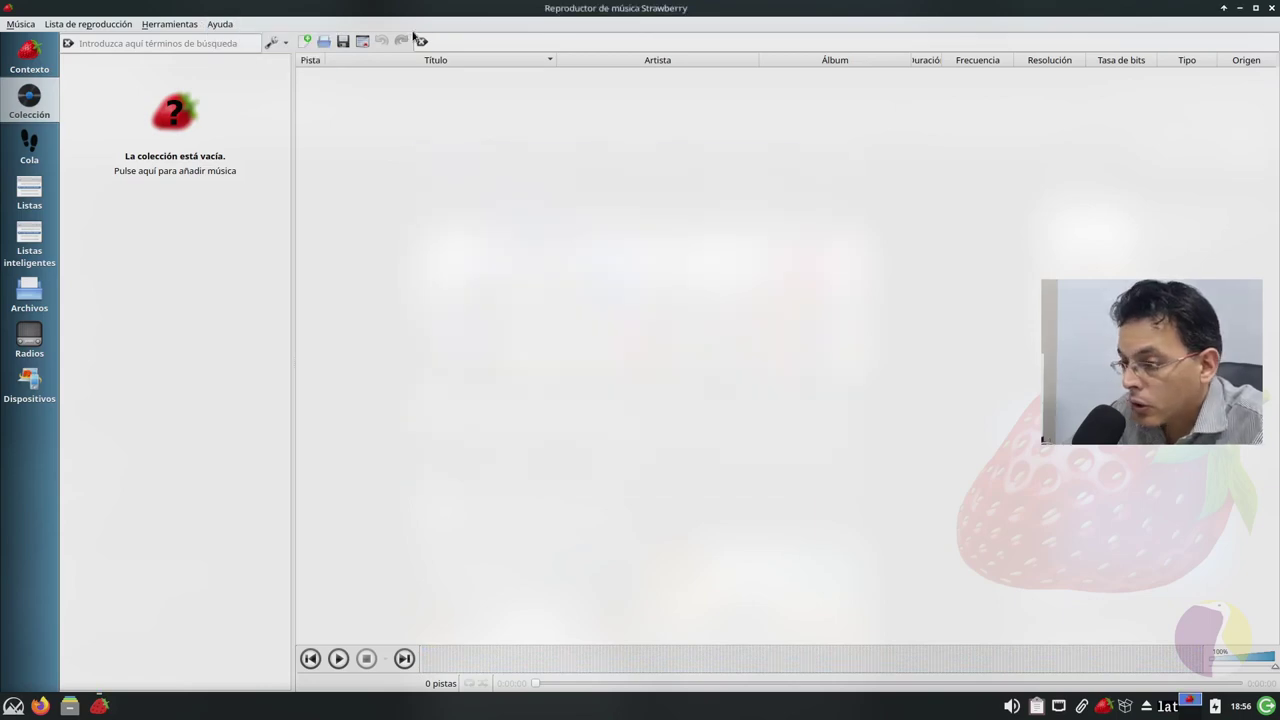
pyautogui.click(220, 24)
pyautogui.click(220, 42)
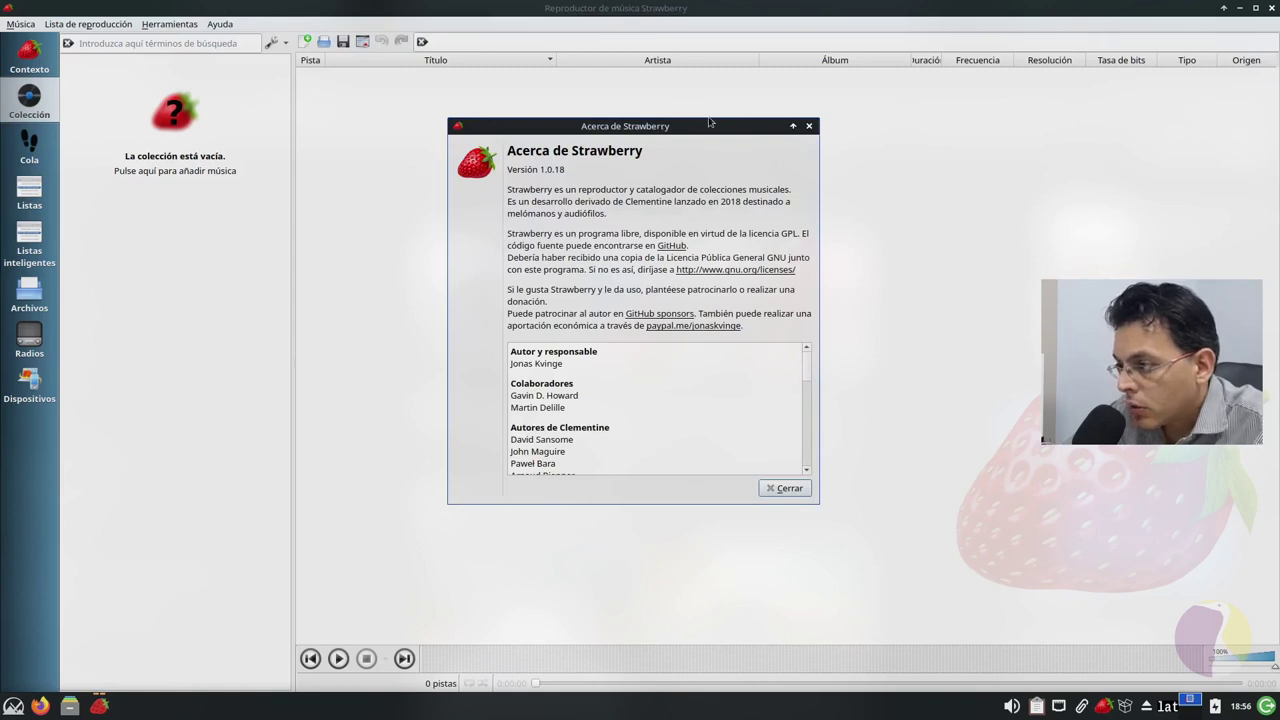
pyautogui.click(786, 488)
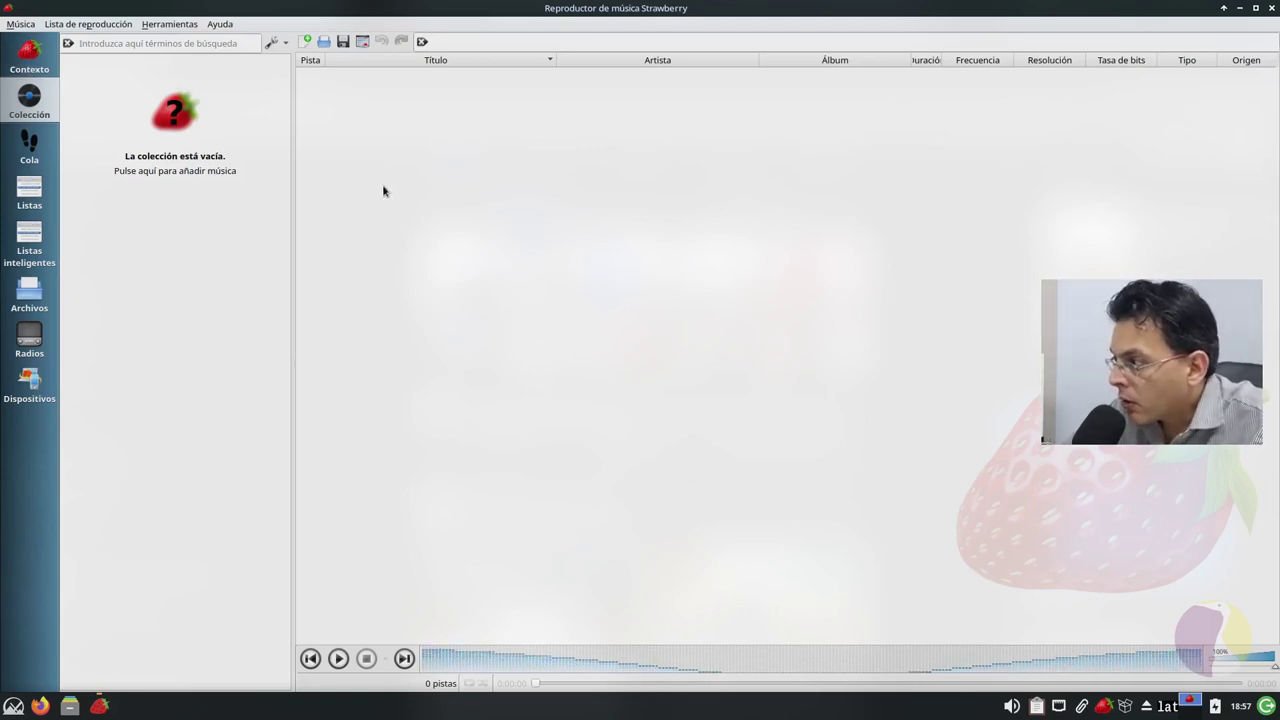
pyautogui.click(1273, 9)
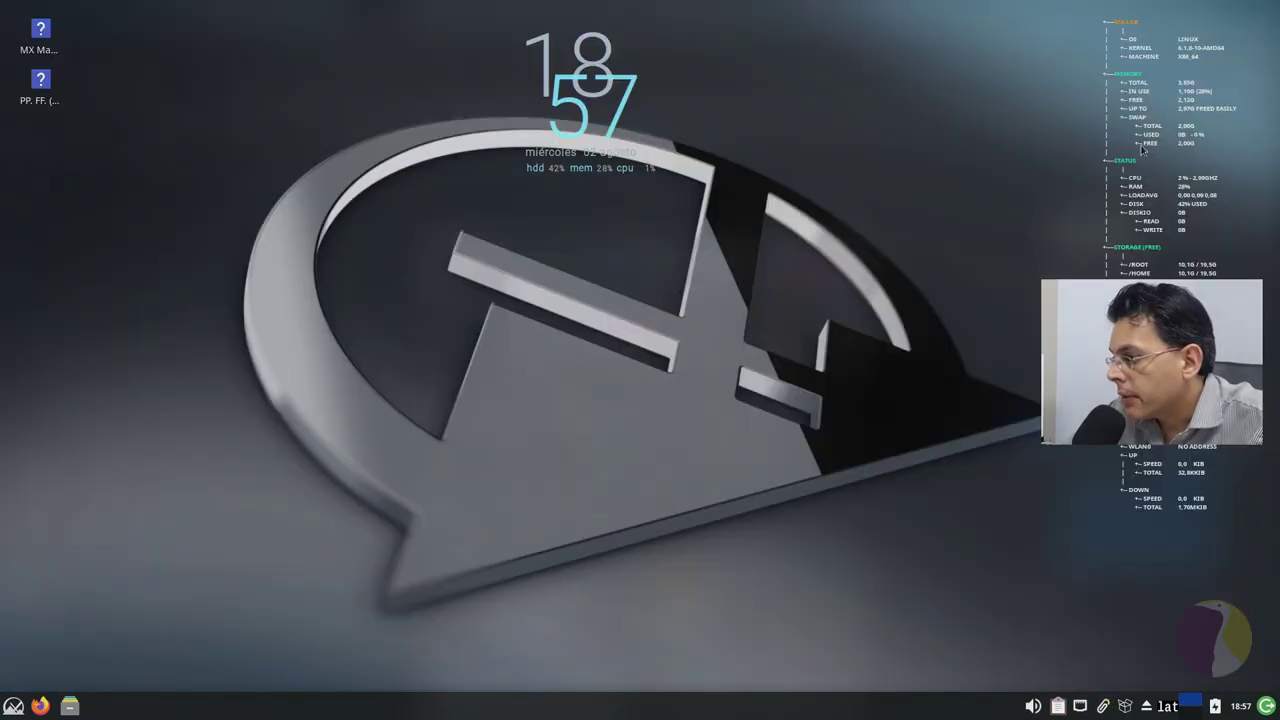
# Step: Open the Whisker menu, browse the MX Herramientas entries and launch Administrador de disco
pyautogui.rightClick(10, 708)
pyautogui.click(8, 711)
pyautogui.click(8, 711)
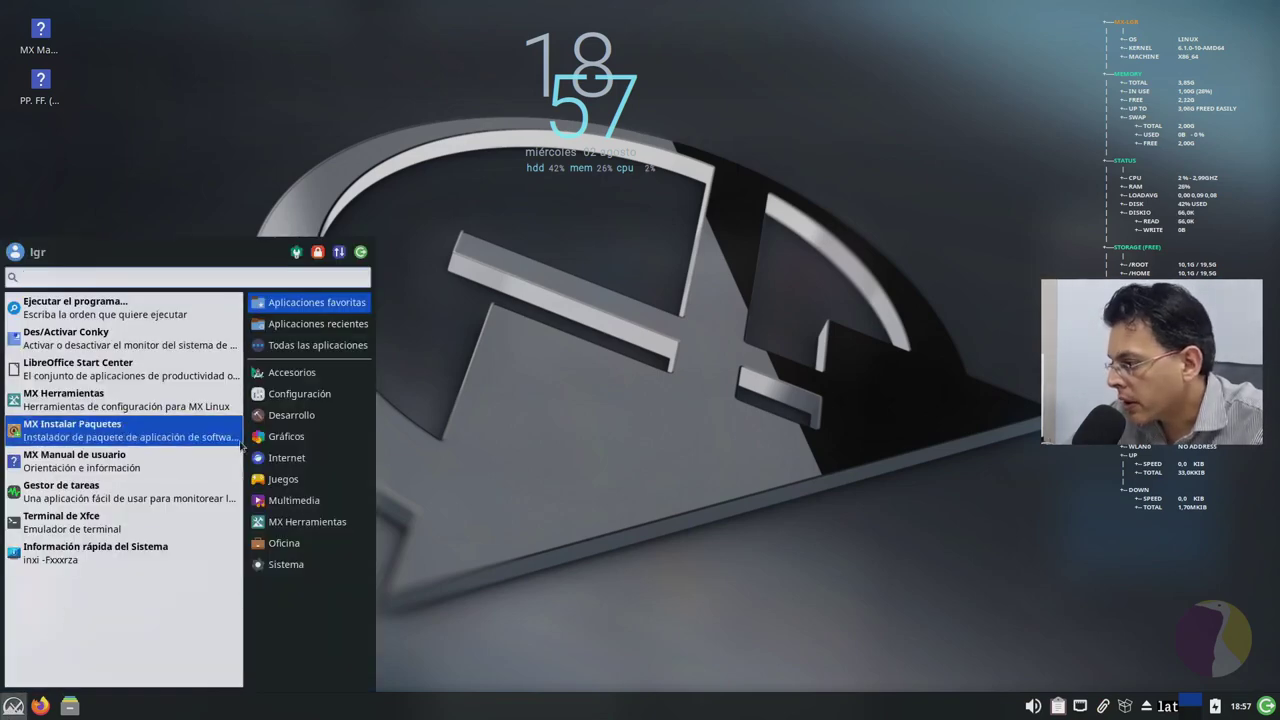
pyautogui.moveTo(287, 524)
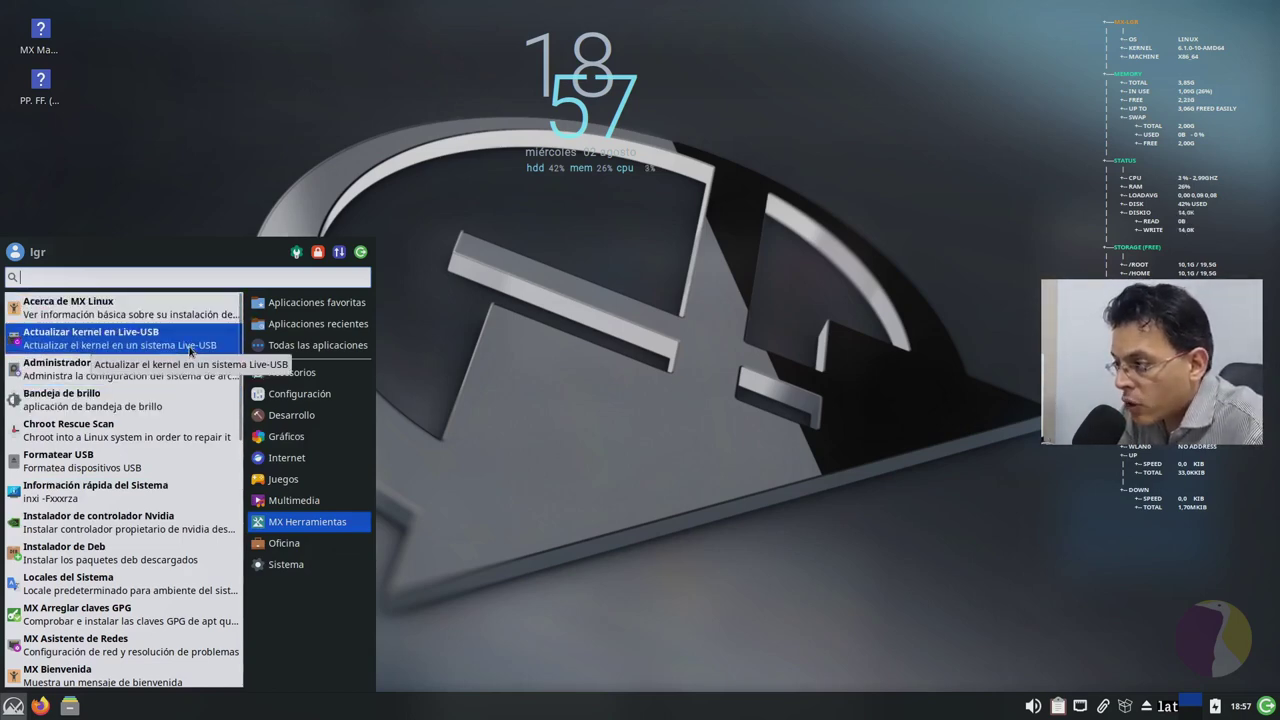
pyautogui.press('Down')
pyautogui.press('Up')
pyautogui.press('Up')
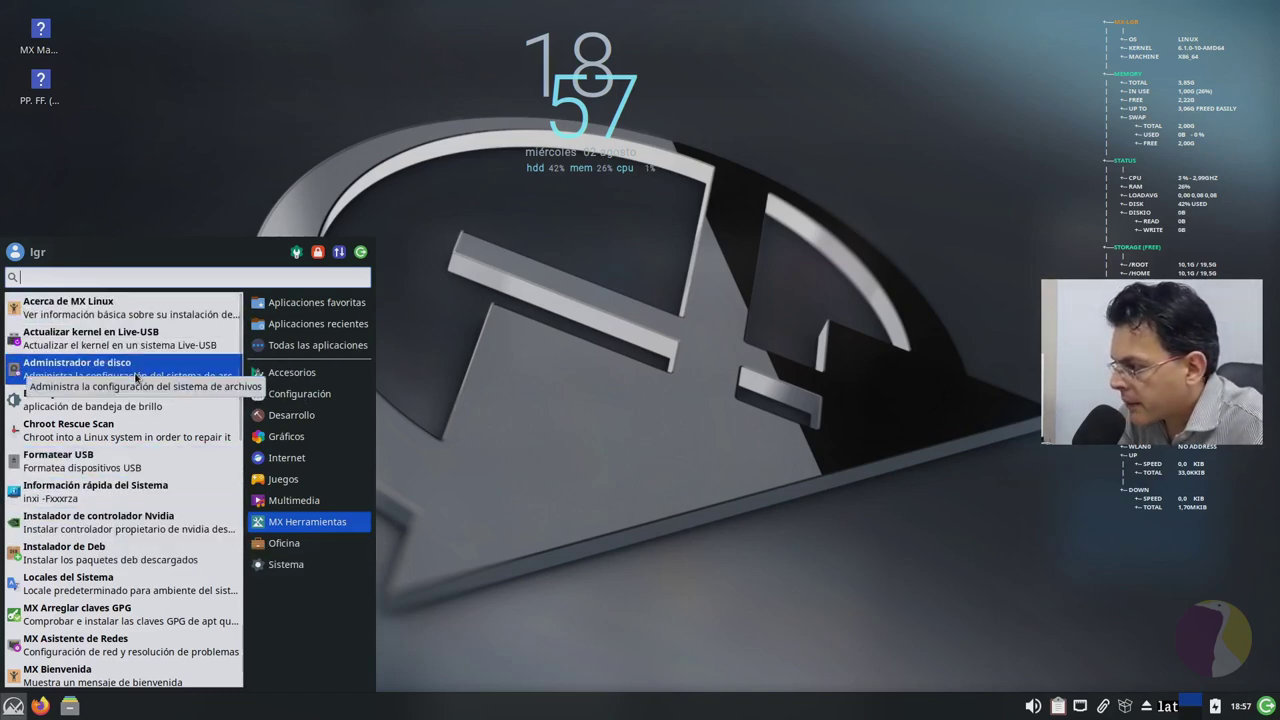
pyautogui.click(128, 367)
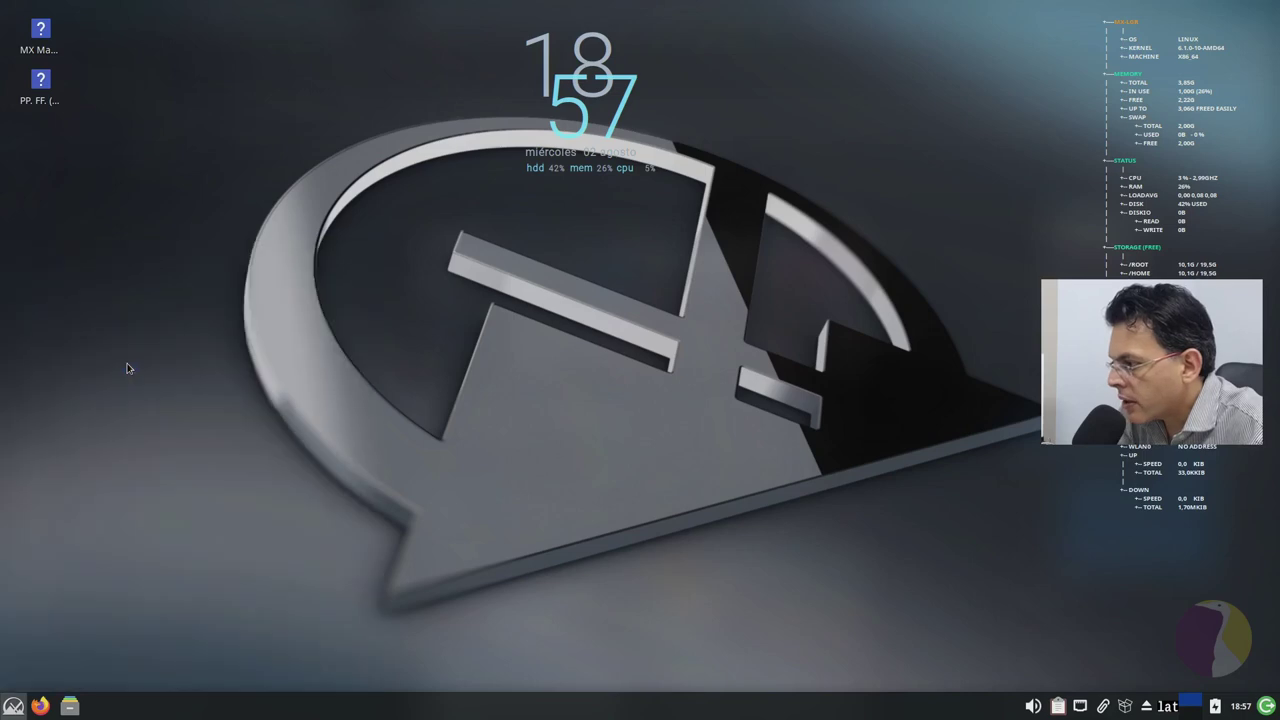
# Step: Authenticate Disk Manager with the account password, view its 23.04.04 About info, then close it
pyautogui.write('*')
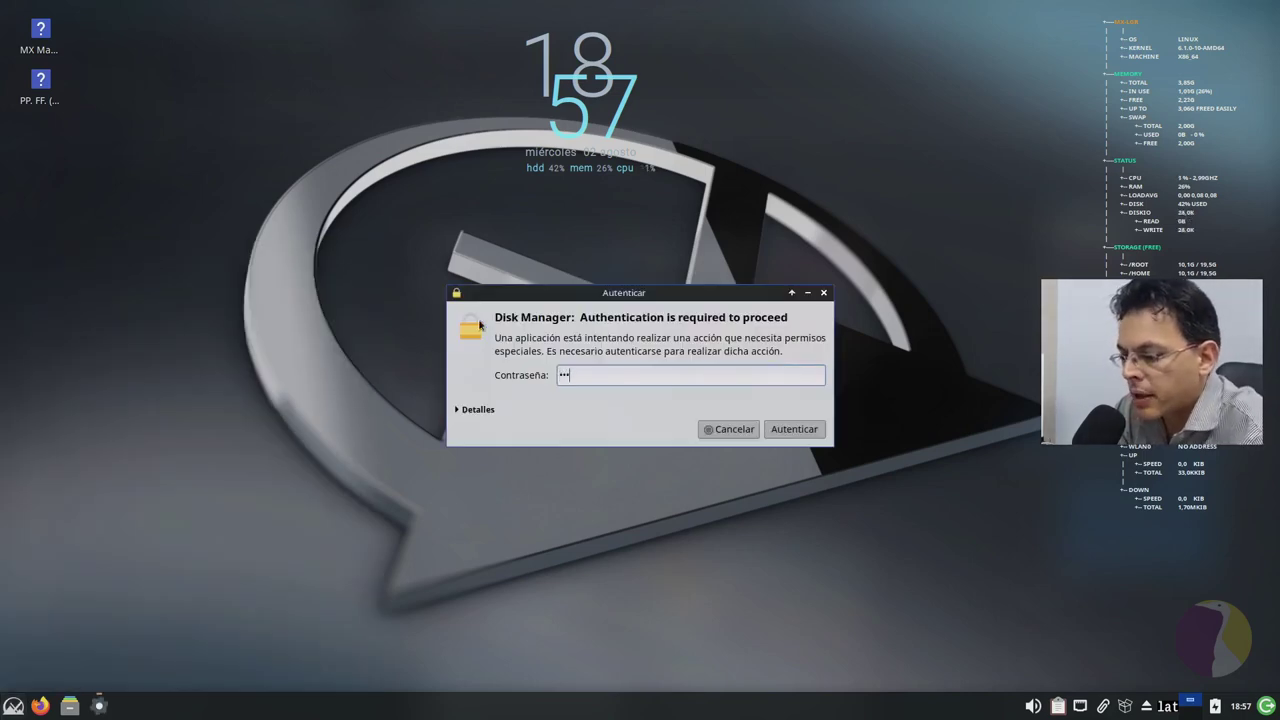
pyautogui.write('**')
pyautogui.press('Return')
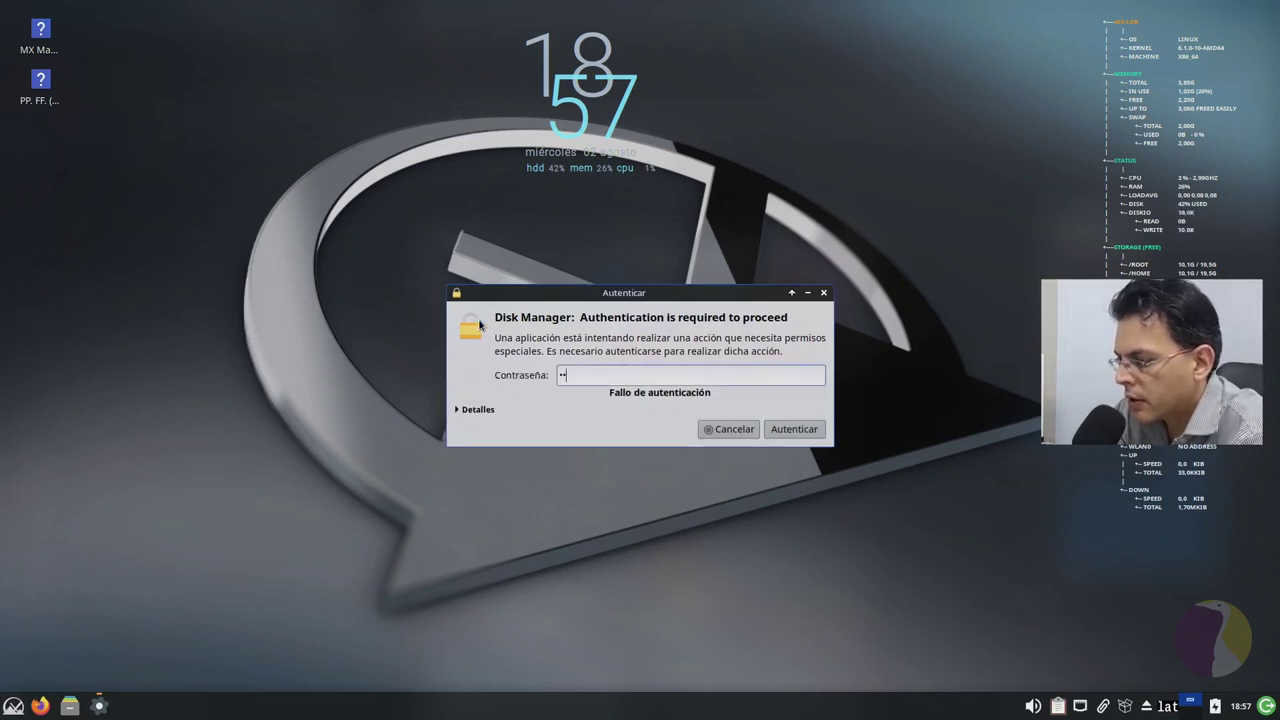
pyautogui.write('***')
pyautogui.press('Return')
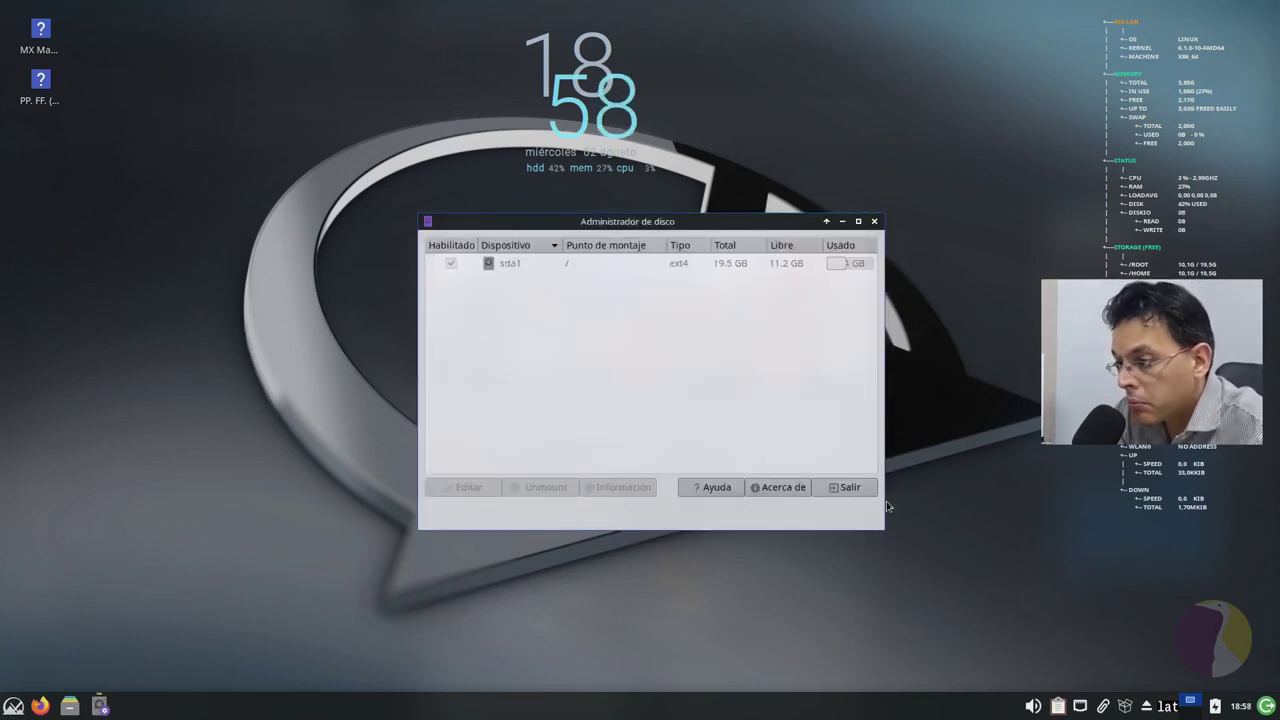
pyautogui.click(783, 490)
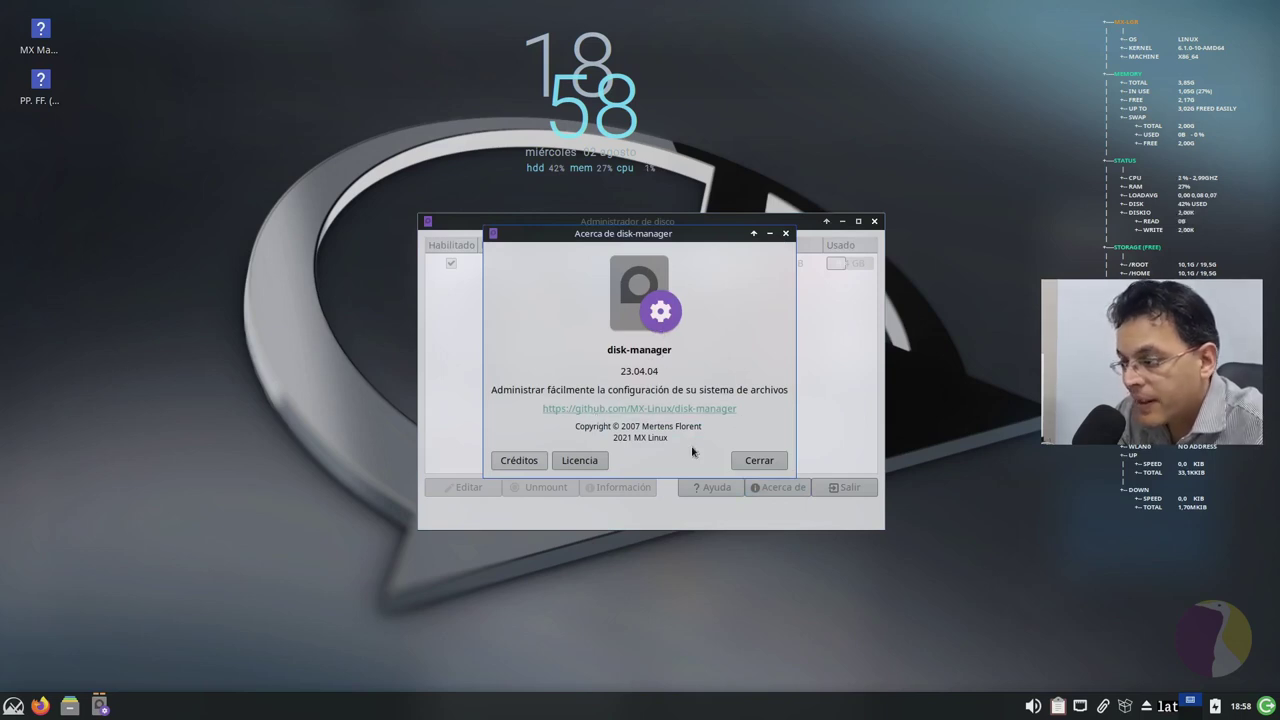
pyautogui.click(784, 461)
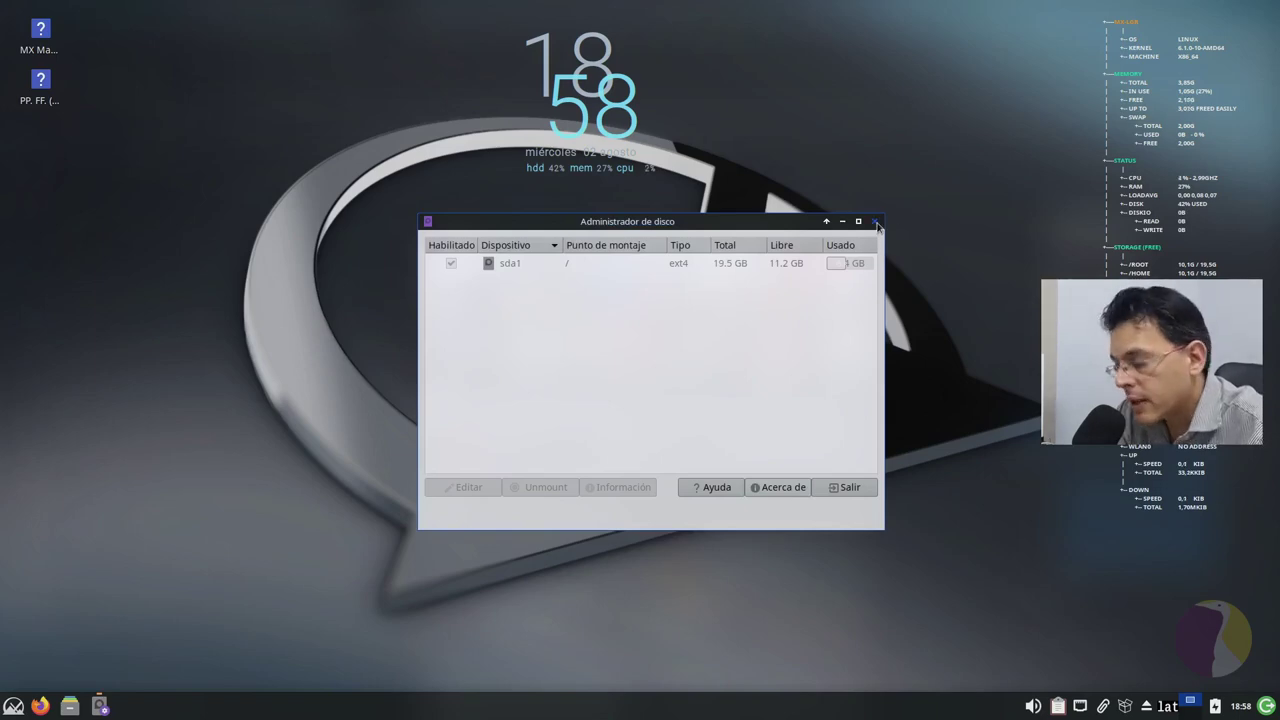
pyautogui.click(876, 224)
# Step: Scroll through the full MX Herramientas list in the Whisker menu and launch MX Tweak
pyautogui.click(13, 706)
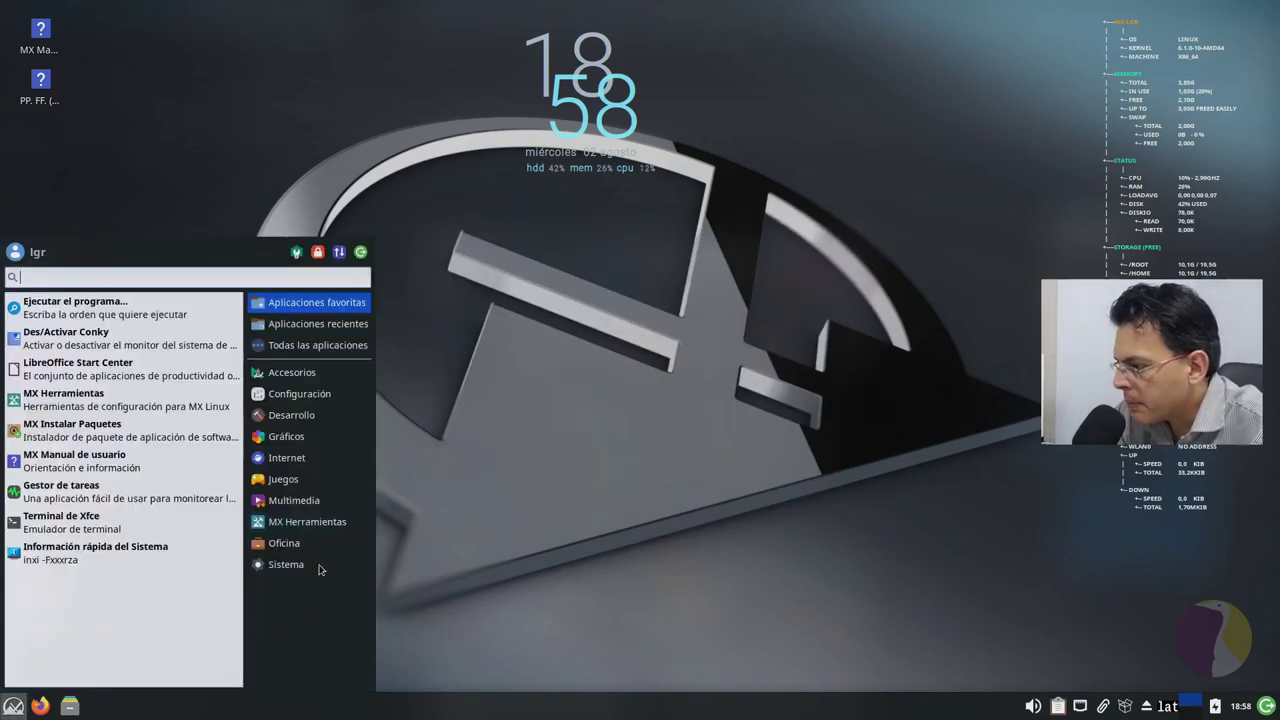
pyautogui.click(307, 521)
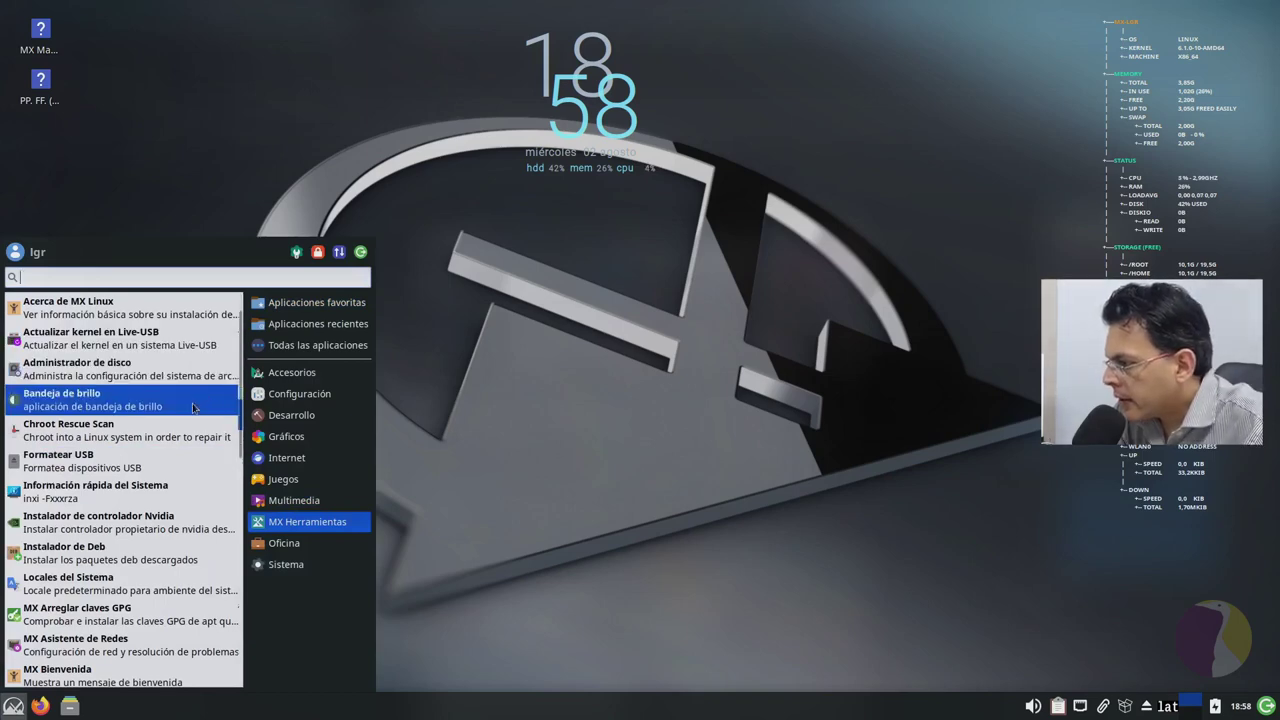
pyautogui.scroll(-2, 193, 407)
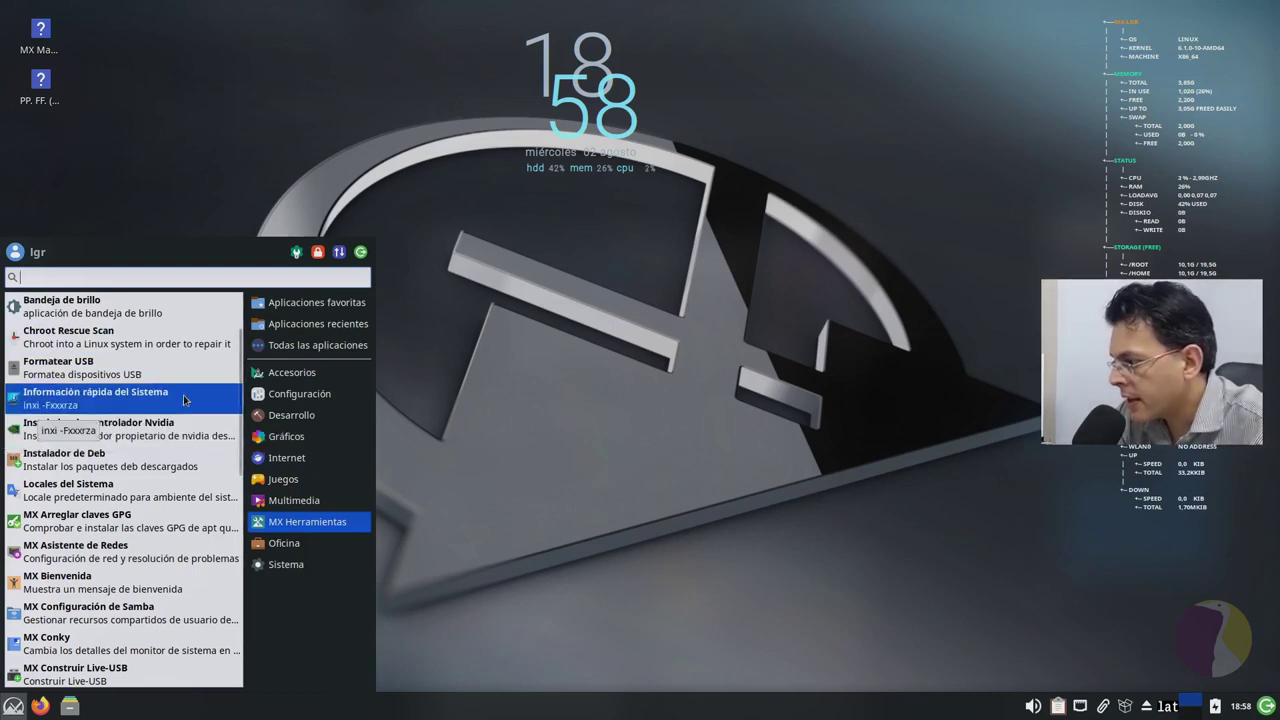
pyautogui.scroll(-2, 181, 480)
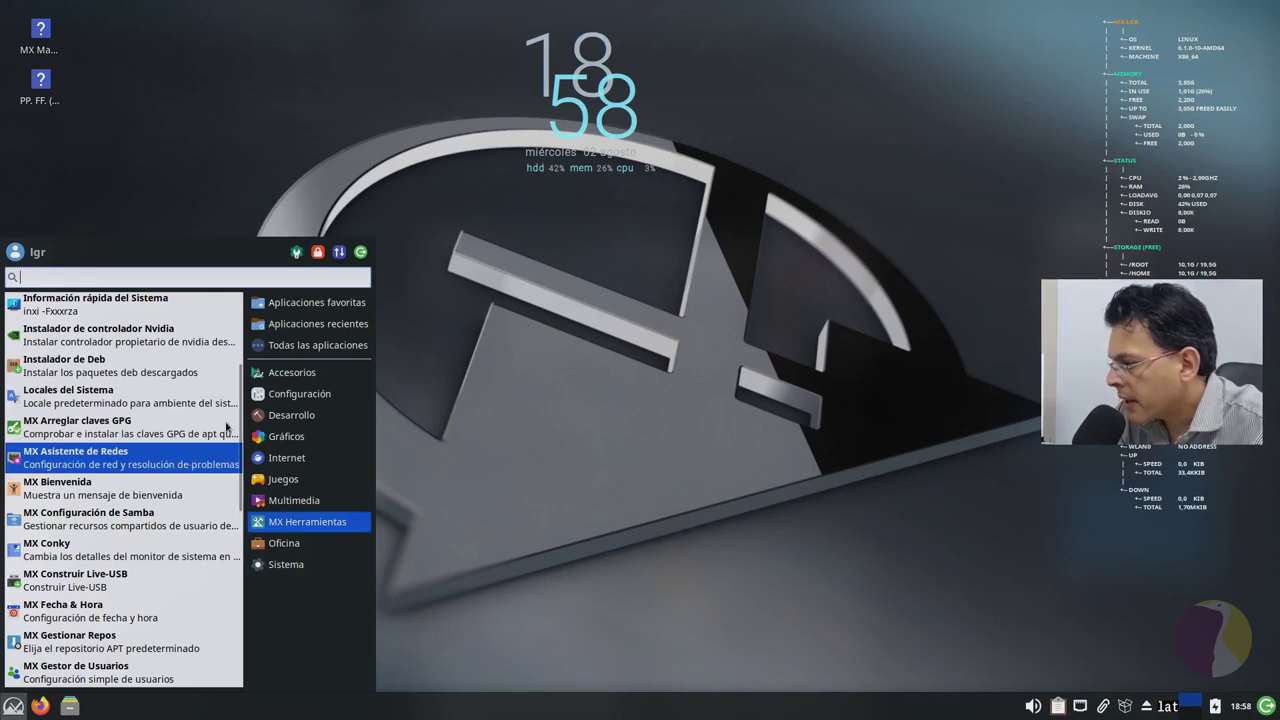
pyautogui.scroll(-1, 205, 481)
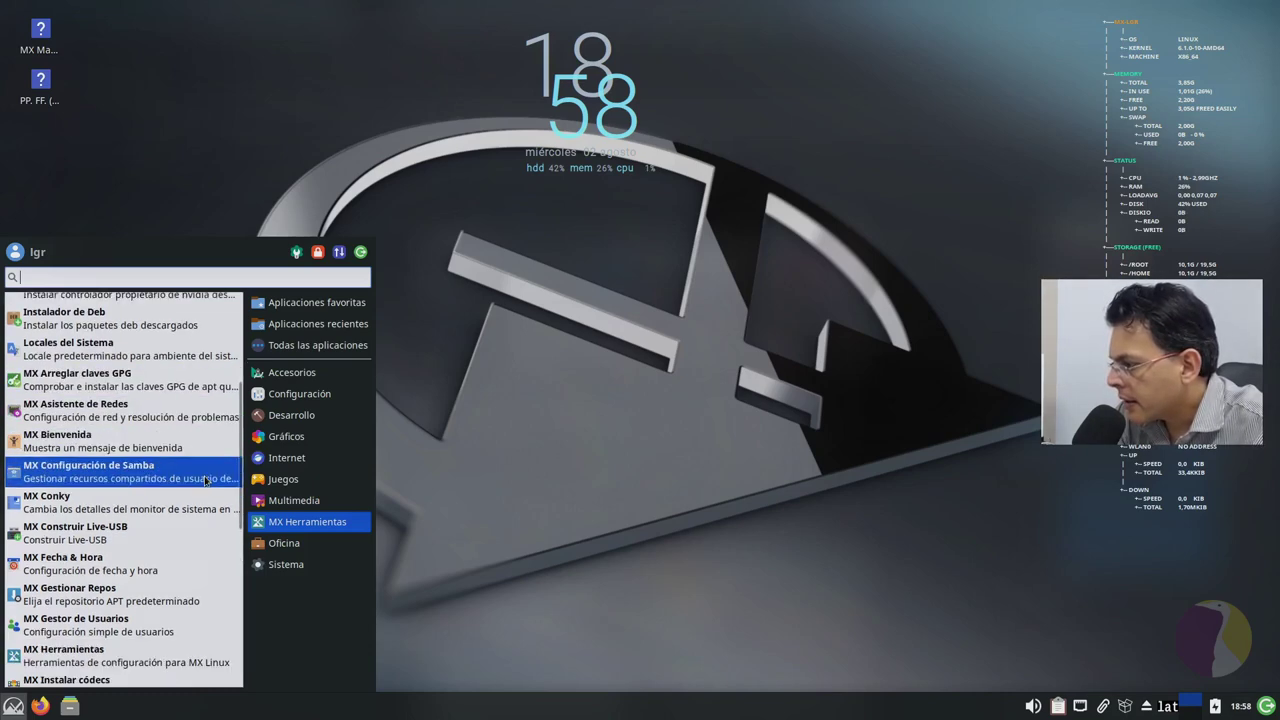
pyautogui.scroll(-1, 205, 481)
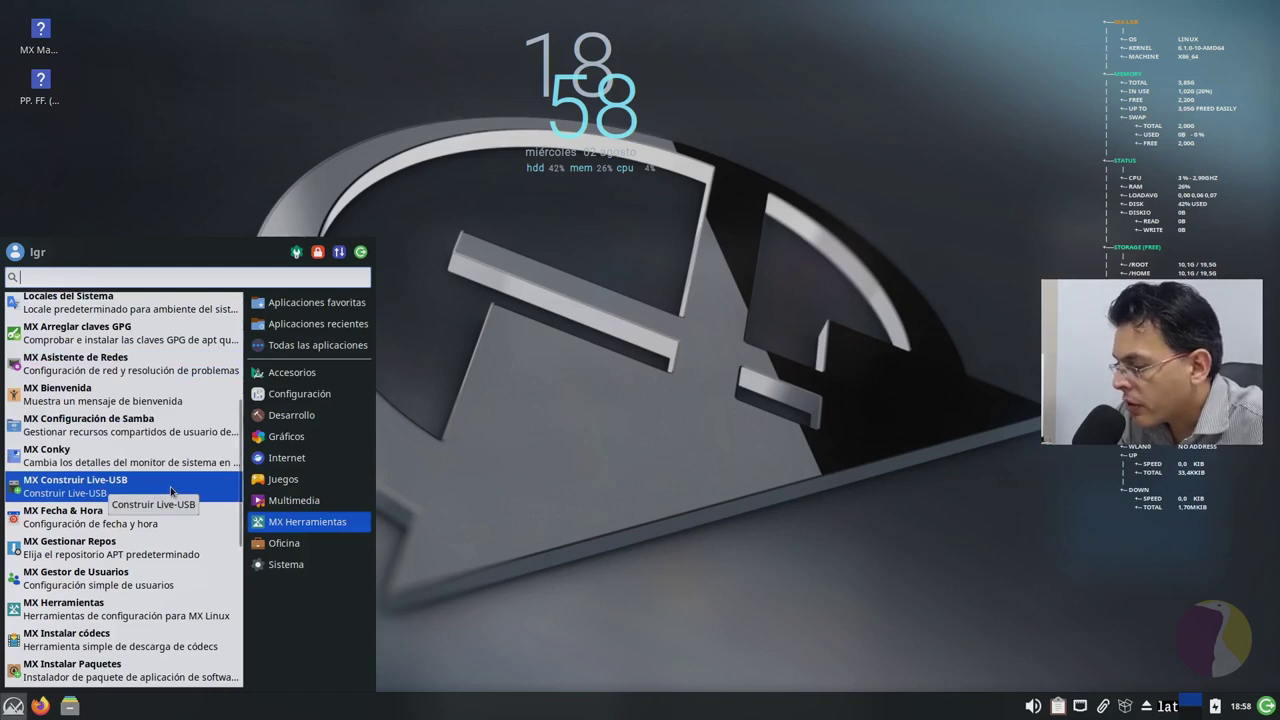
pyautogui.scroll(-5, 173, 486)
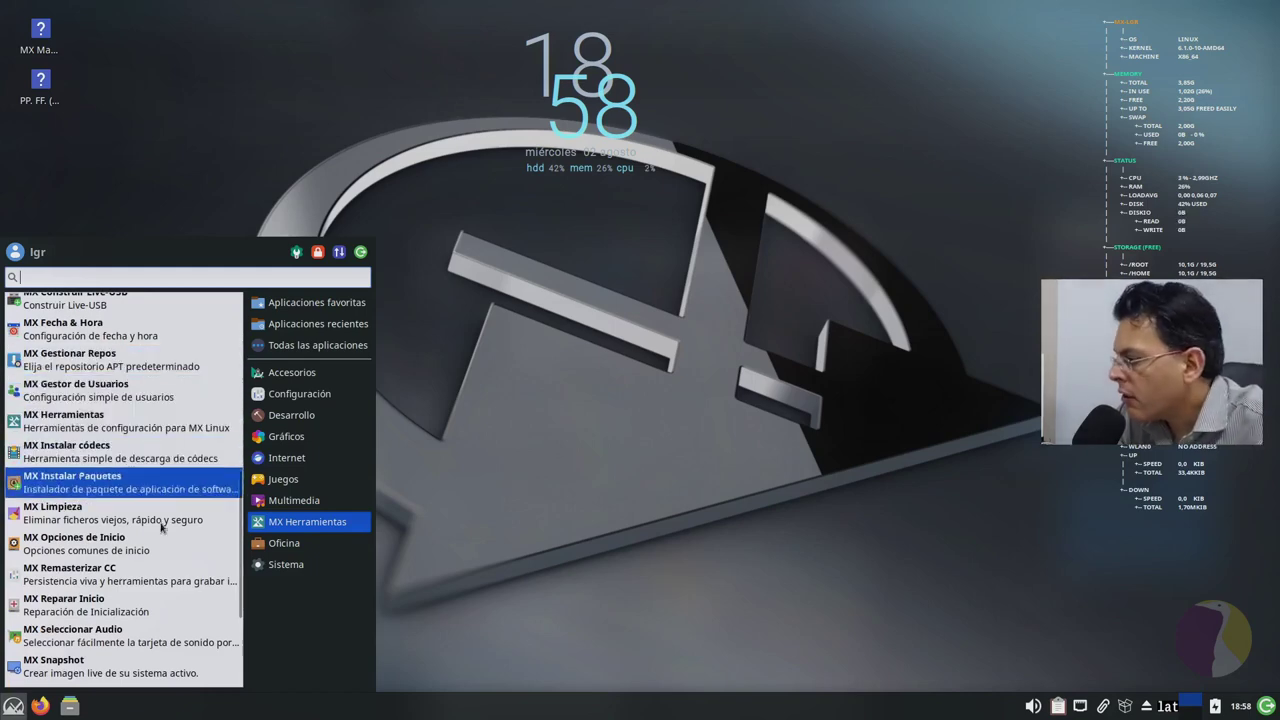
pyautogui.scroll(-1, 178, 551)
pyautogui.scroll(-1, 178, 551)
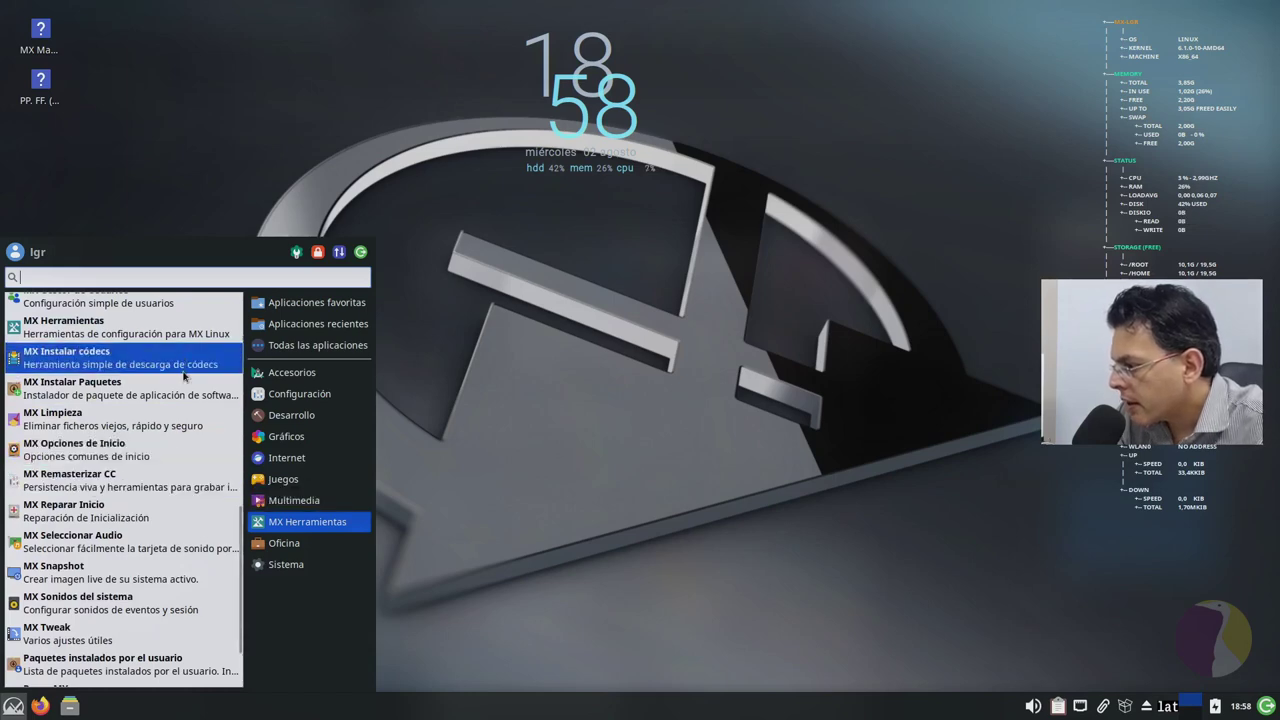
pyautogui.scroll(-2, 198, 437)
pyautogui.scroll(-1, 198, 437)
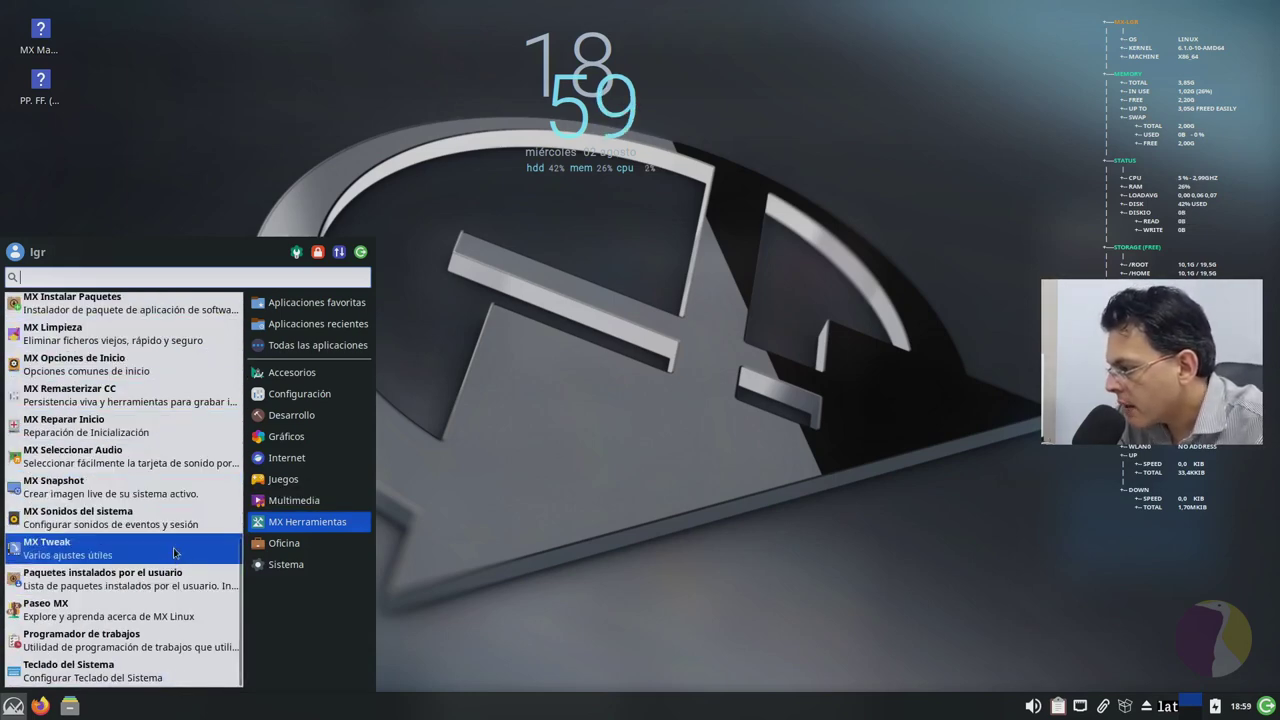
pyautogui.click(91, 553)
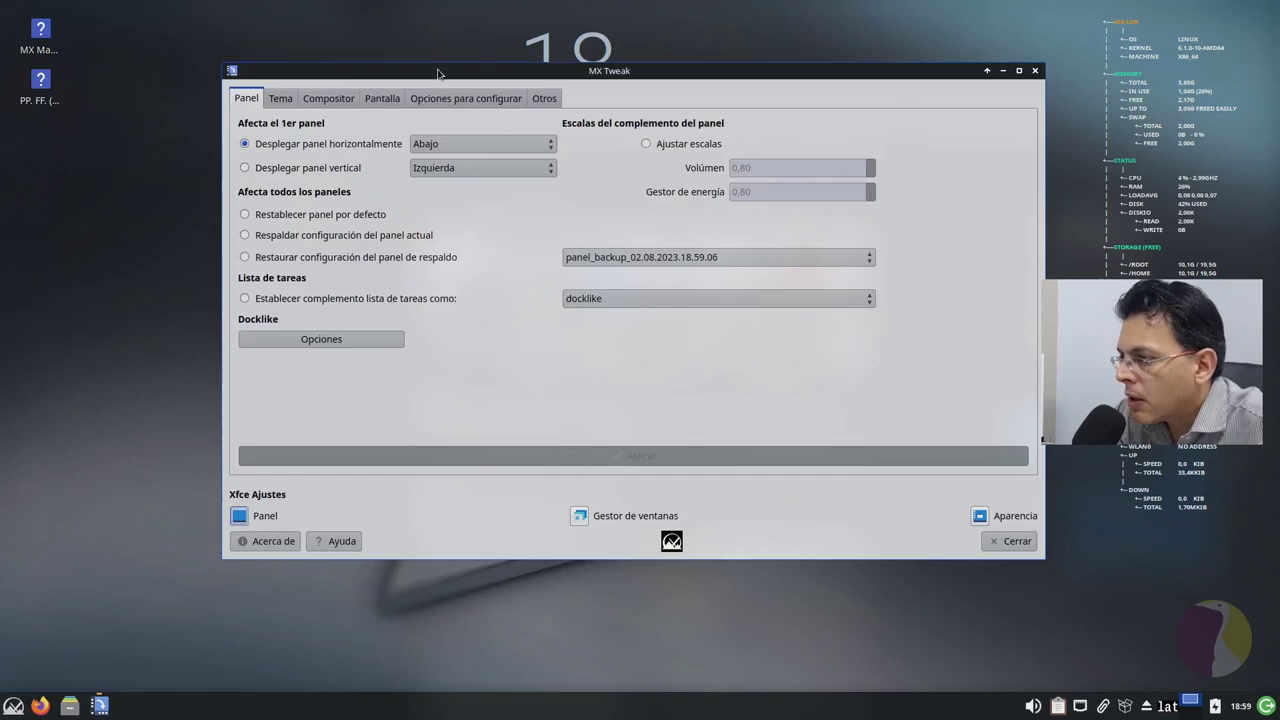
# Step: Move MX Tweak lower and set the application and window themes to mx-comfort-dark
pyautogui.moveTo(437, 73); pyautogui.dragTo(450, 165)
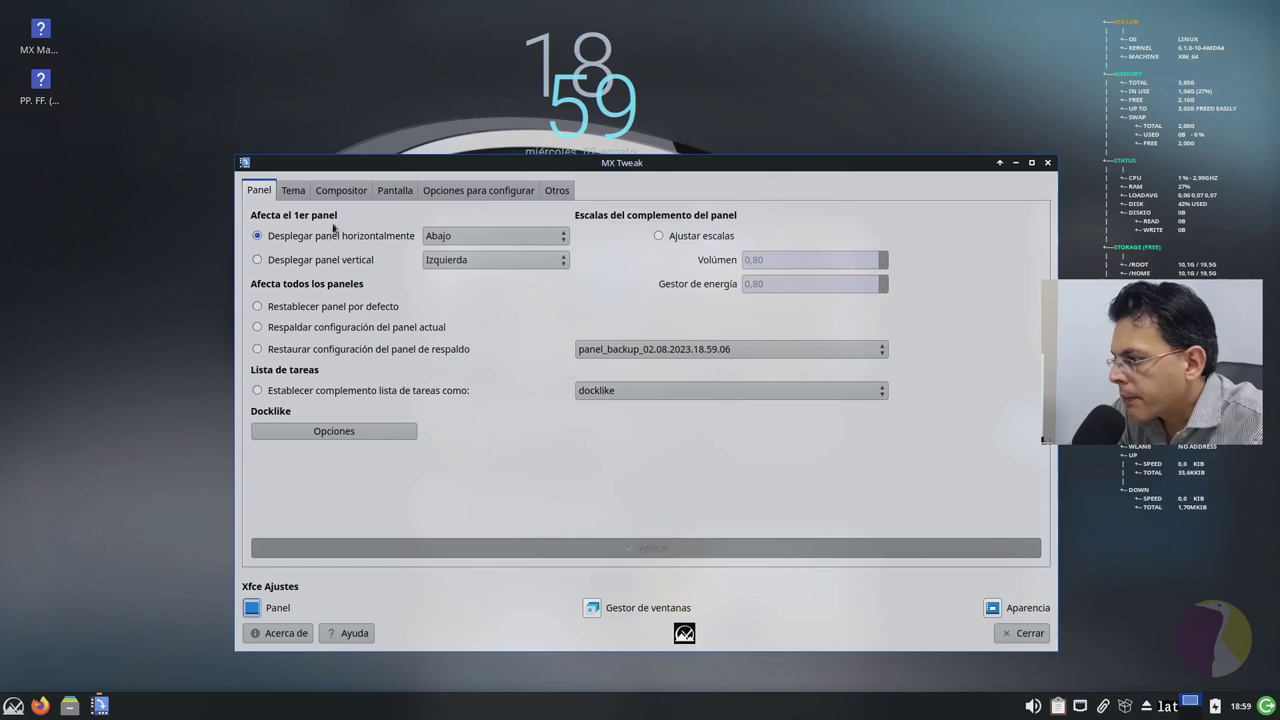
pyautogui.click(291, 192)
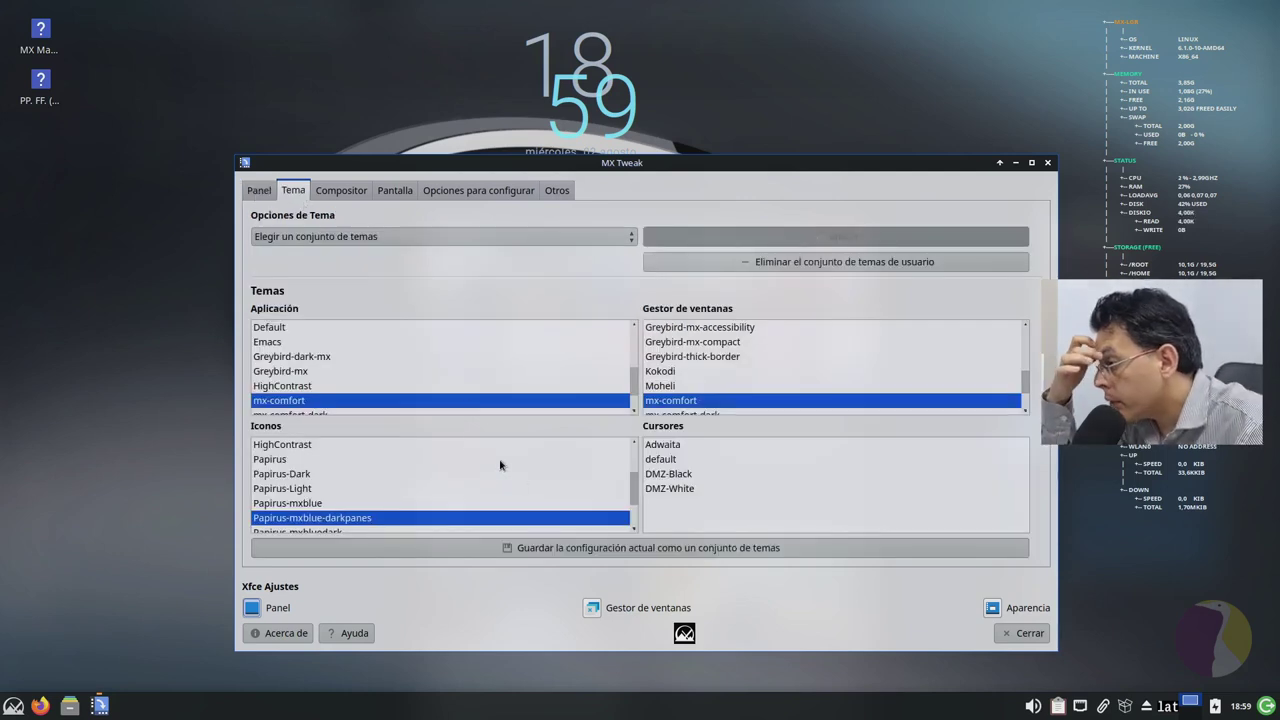
pyautogui.scroll(2, 401, 386)
pyautogui.scroll(-3, 419, 363)
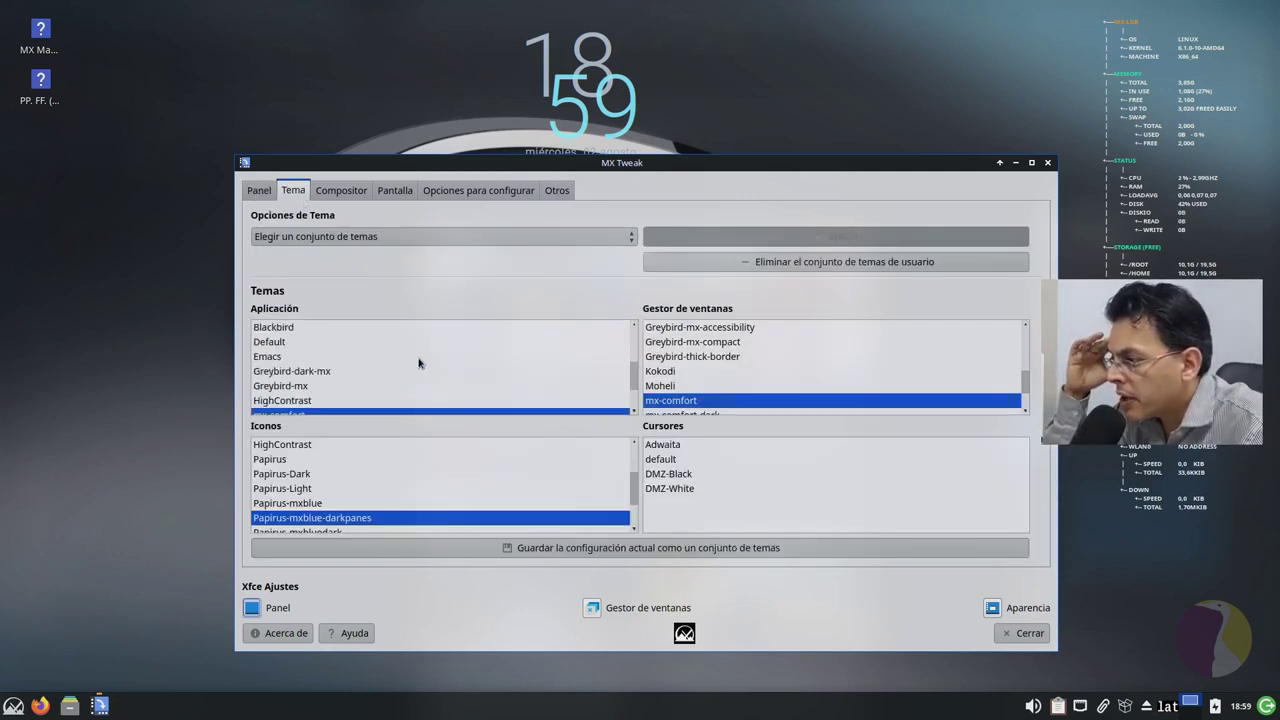
pyautogui.scroll(3, 419, 363)
pyautogui.scroll(-3, 419, 363)
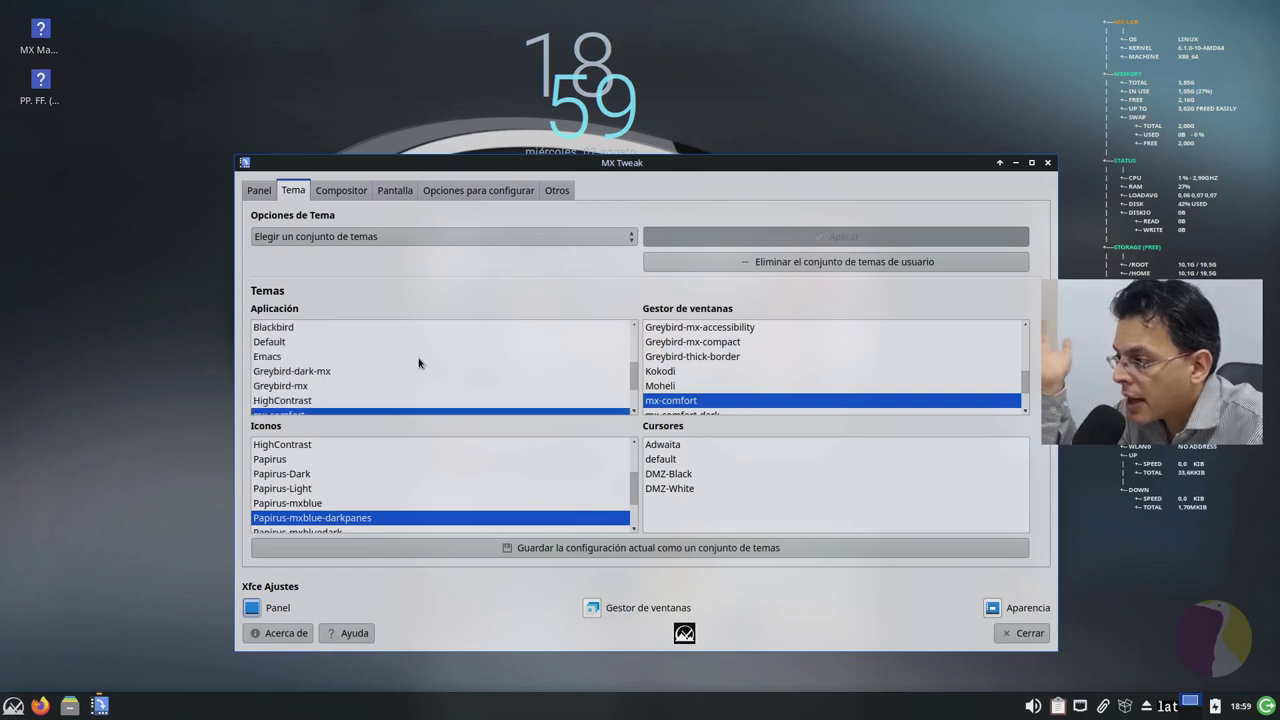
pyautogui.scroll(-1, 419, 363)
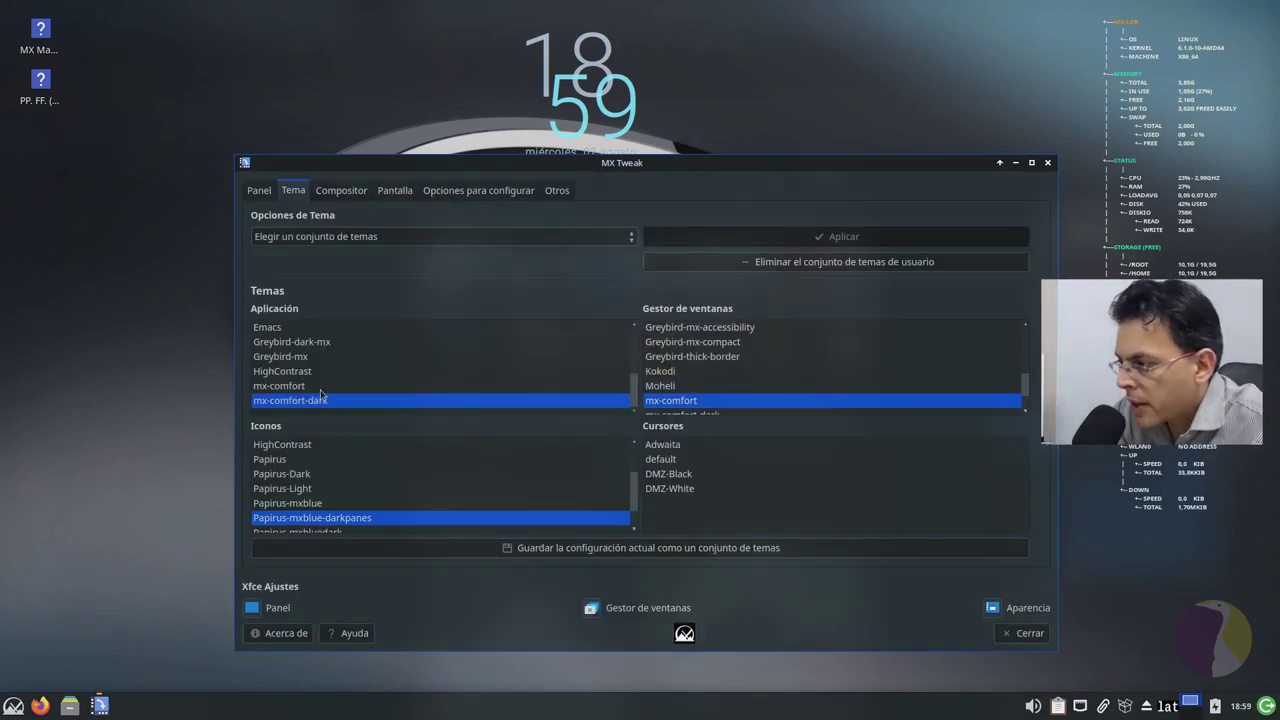
pyautogui.scroll(-1, 730, 372)
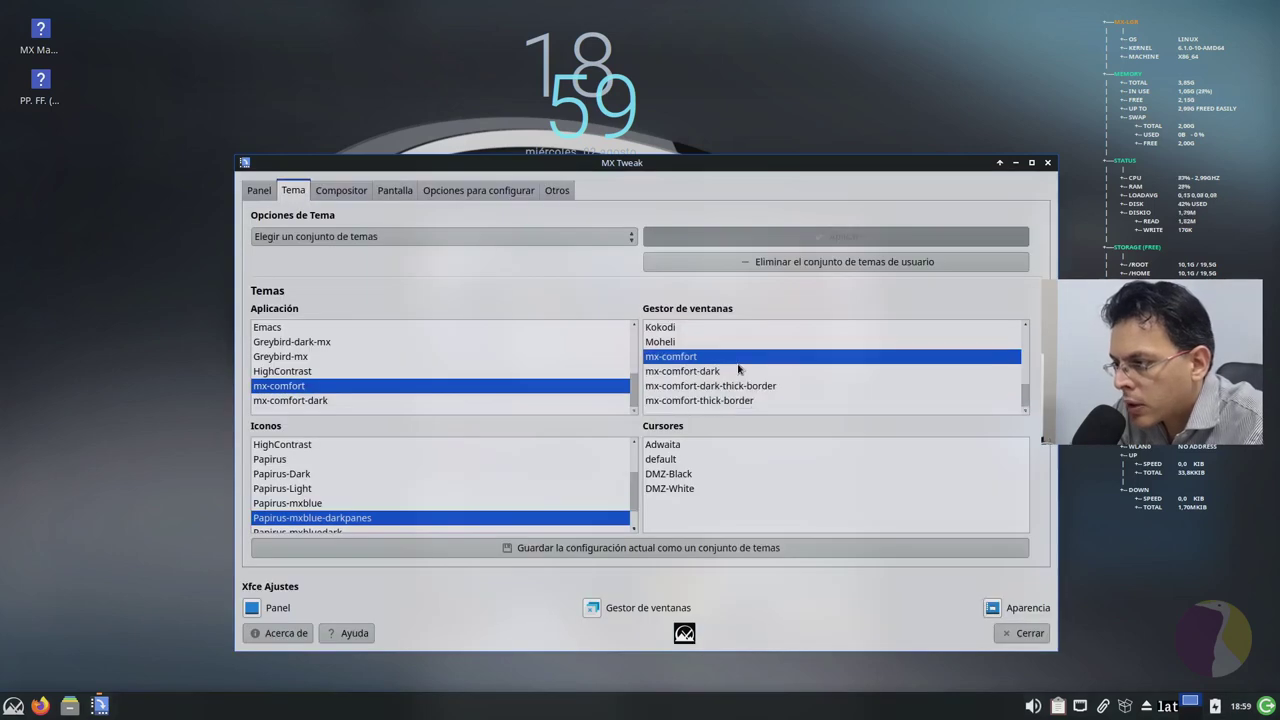
pyautogui.click(311, 401)
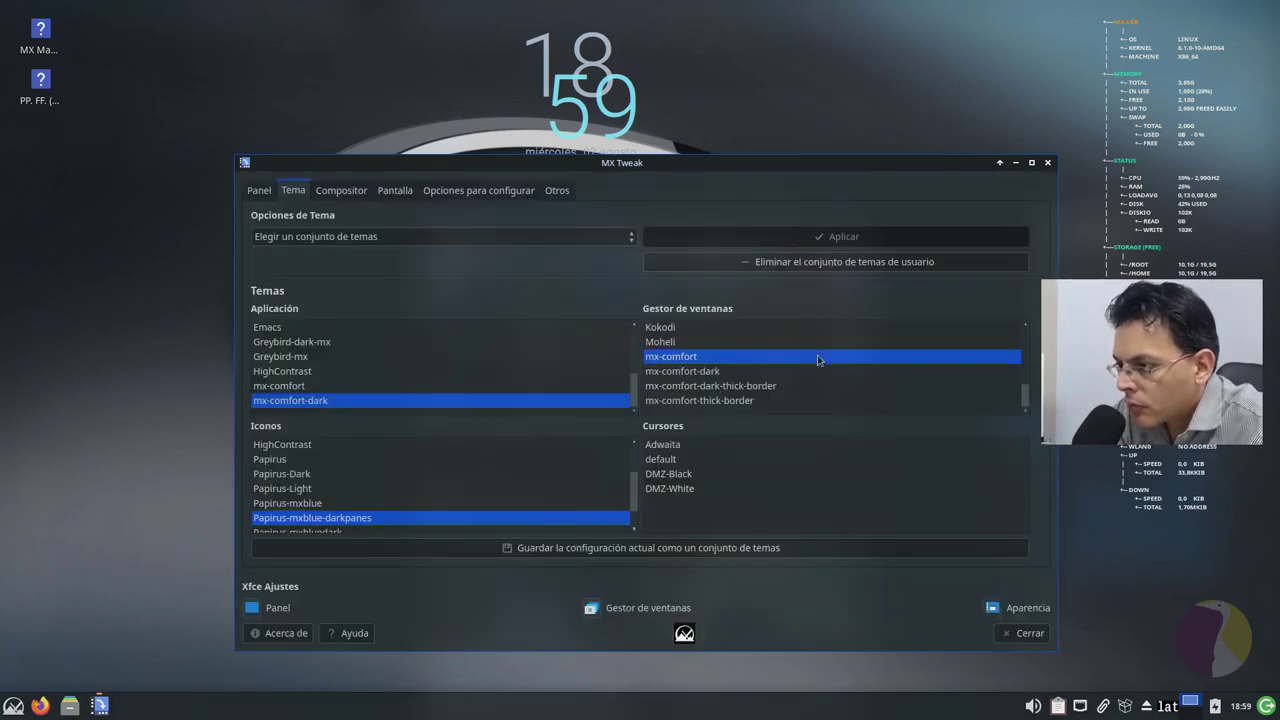
pyautogui.click(734, 373)
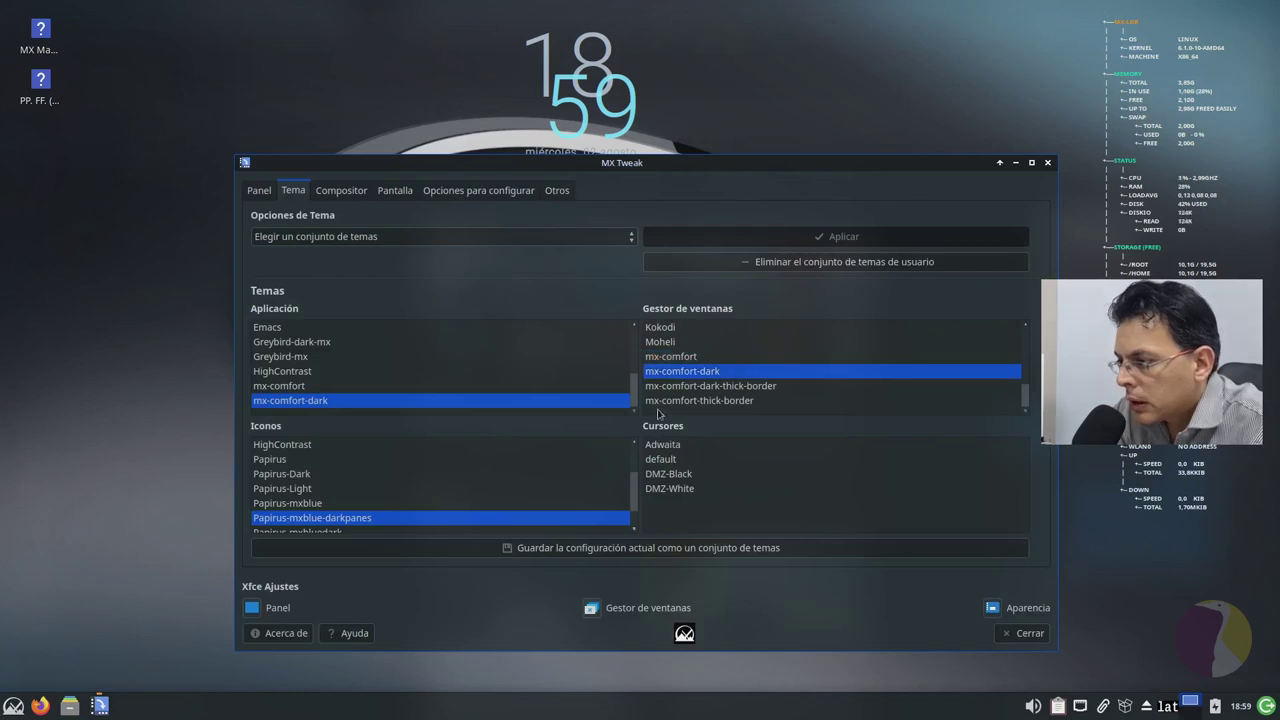
# Step: Set the icon theme to Papirus-mxbluedark after trying ePapirus-Dark, then show the Compositor settings
pyautogui.scroll(-1, 435, 486)
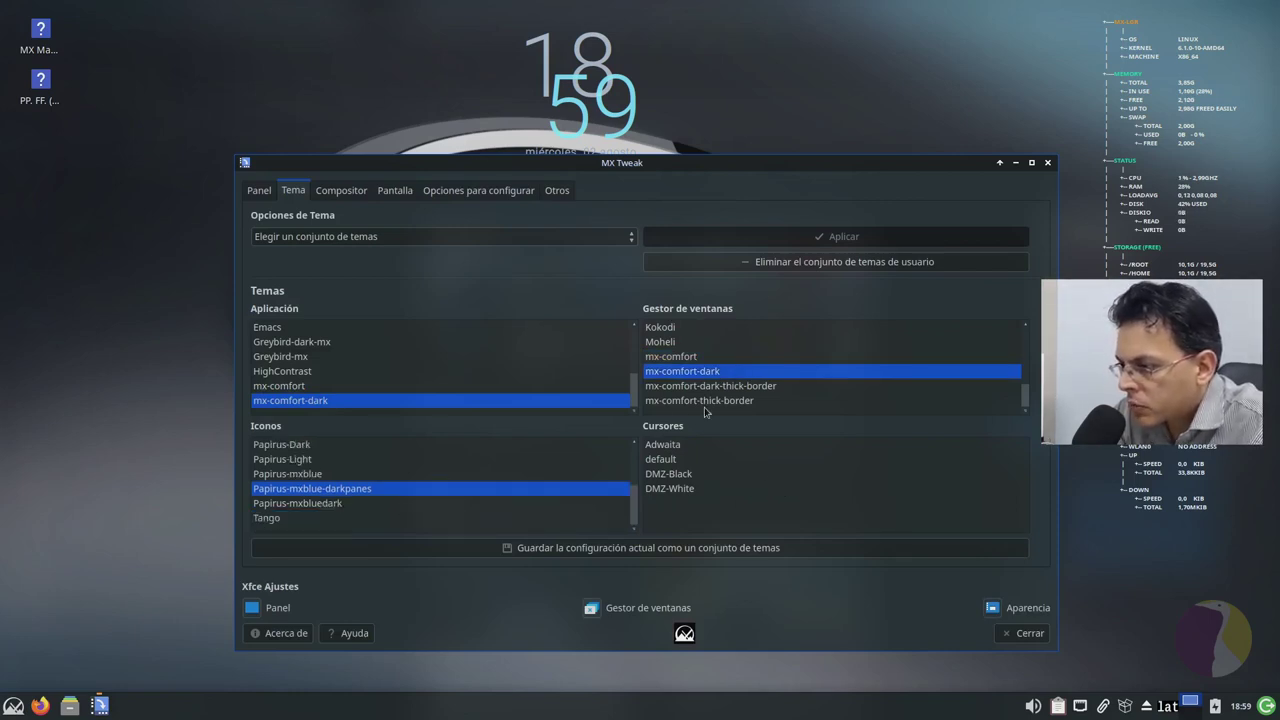
pyautogui.scroll(3, 370, 490)
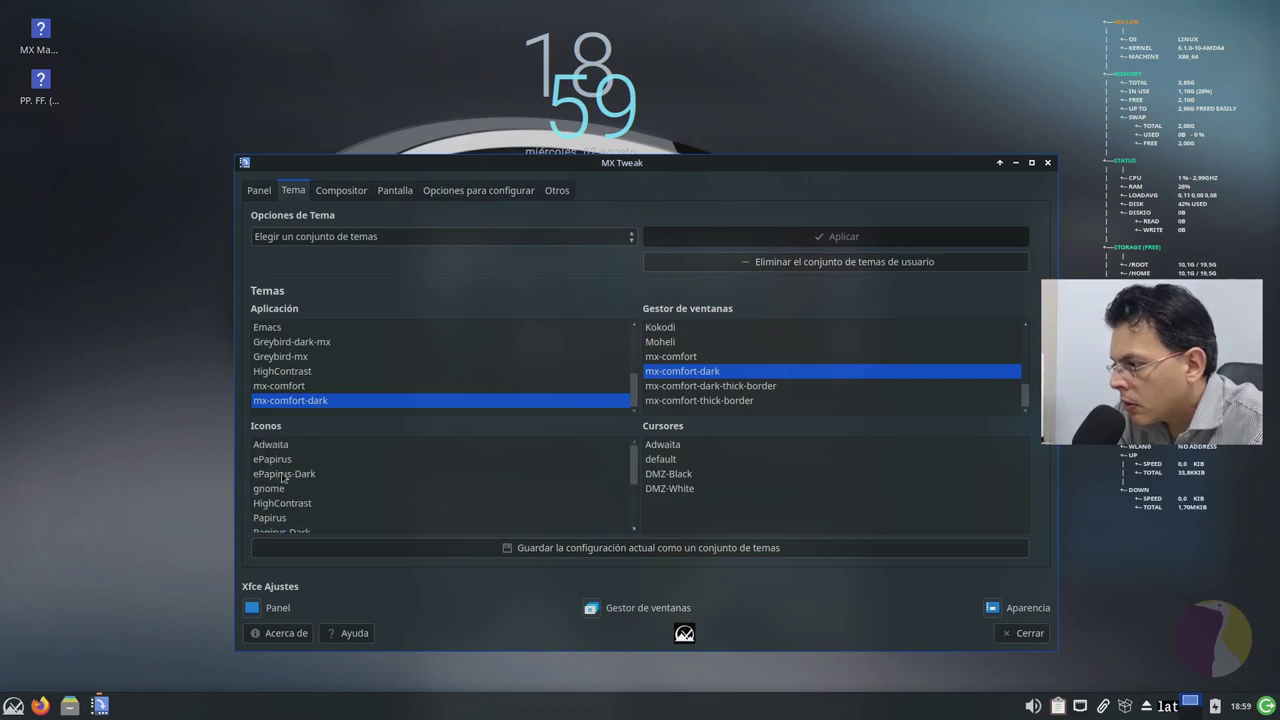
pyautogui.click(339, 475)
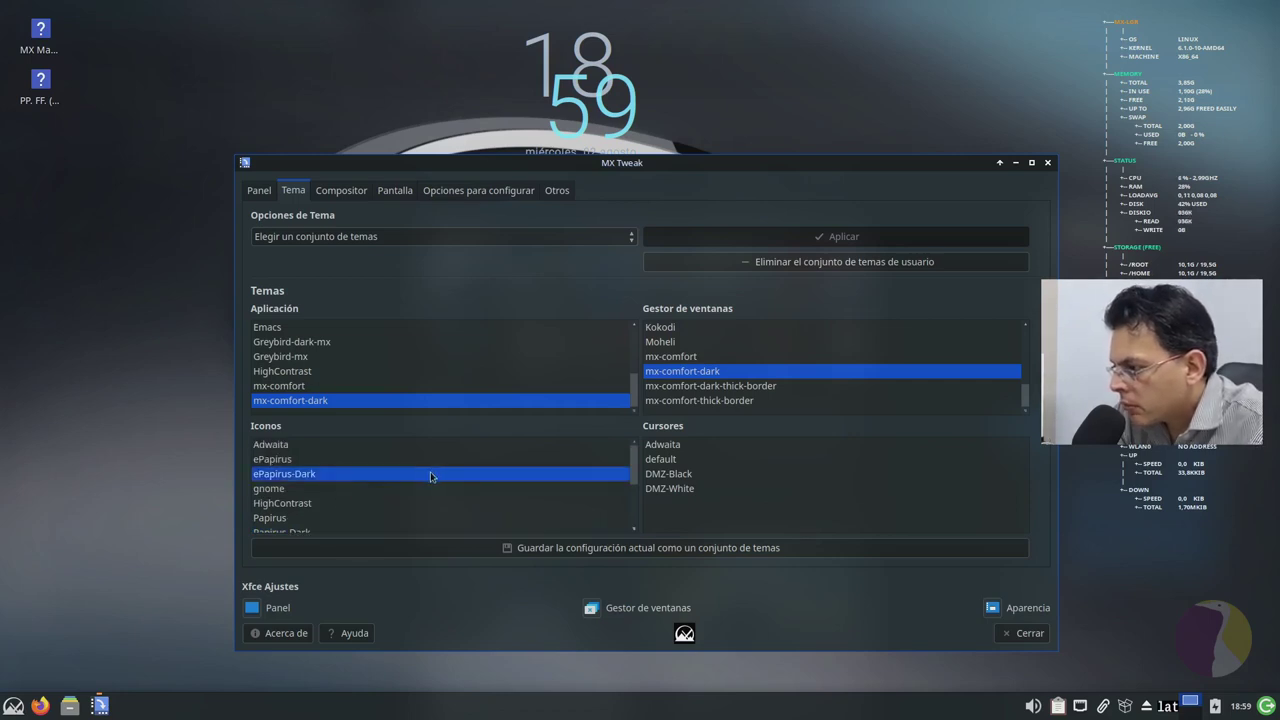
pyautogui.scroll(-3, 431, 477)
pyautogui.scroll(3, 436, 472)
pyautogui.scroll(-3, 436, 472)
pyautogui.click(313, 505)
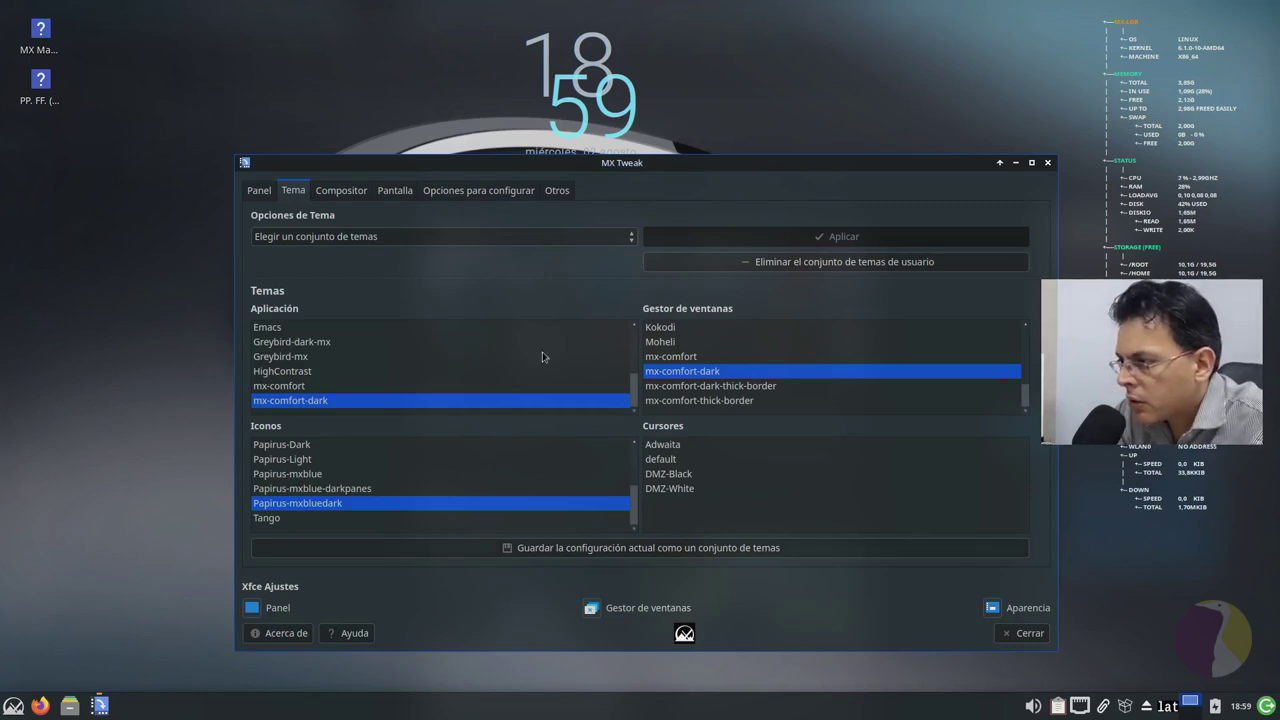
pyautogui.click(343, 191)
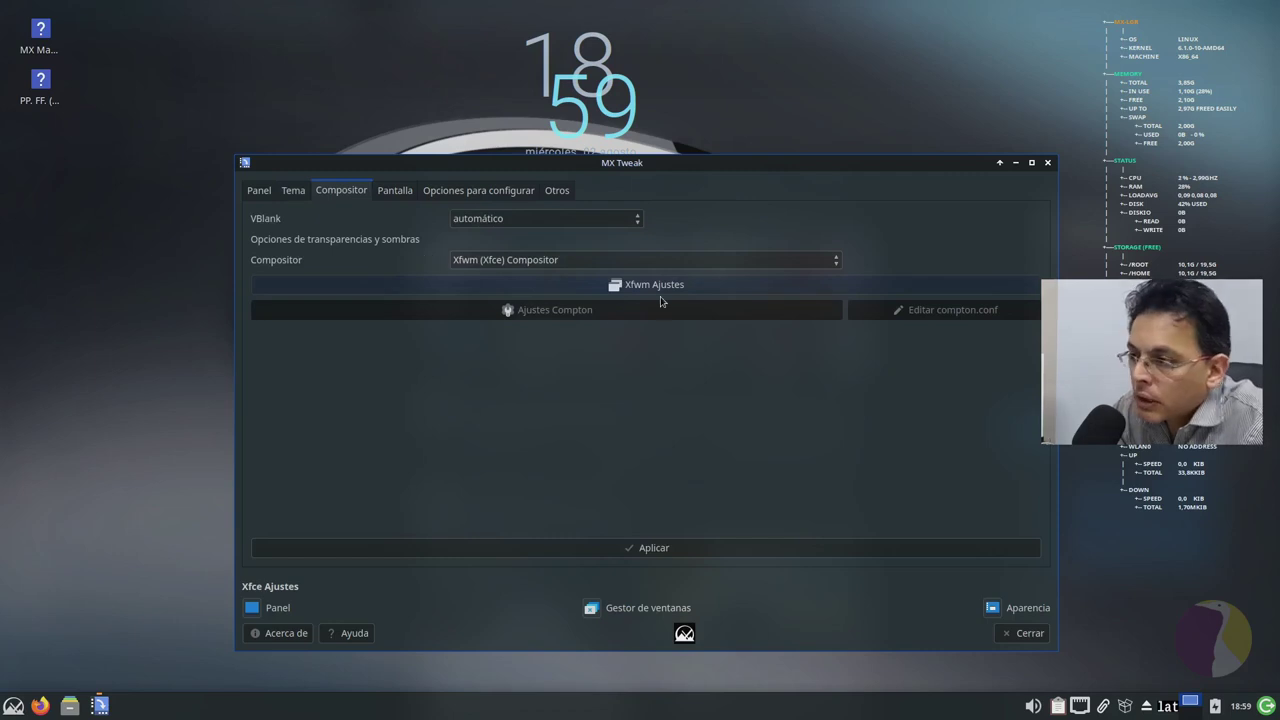
# Step: Switch the compositor from Compton to Xfwm (Xfce) Compositor, then view the Pantalla and Opciones tabs
pyautogui.click(621, 260)
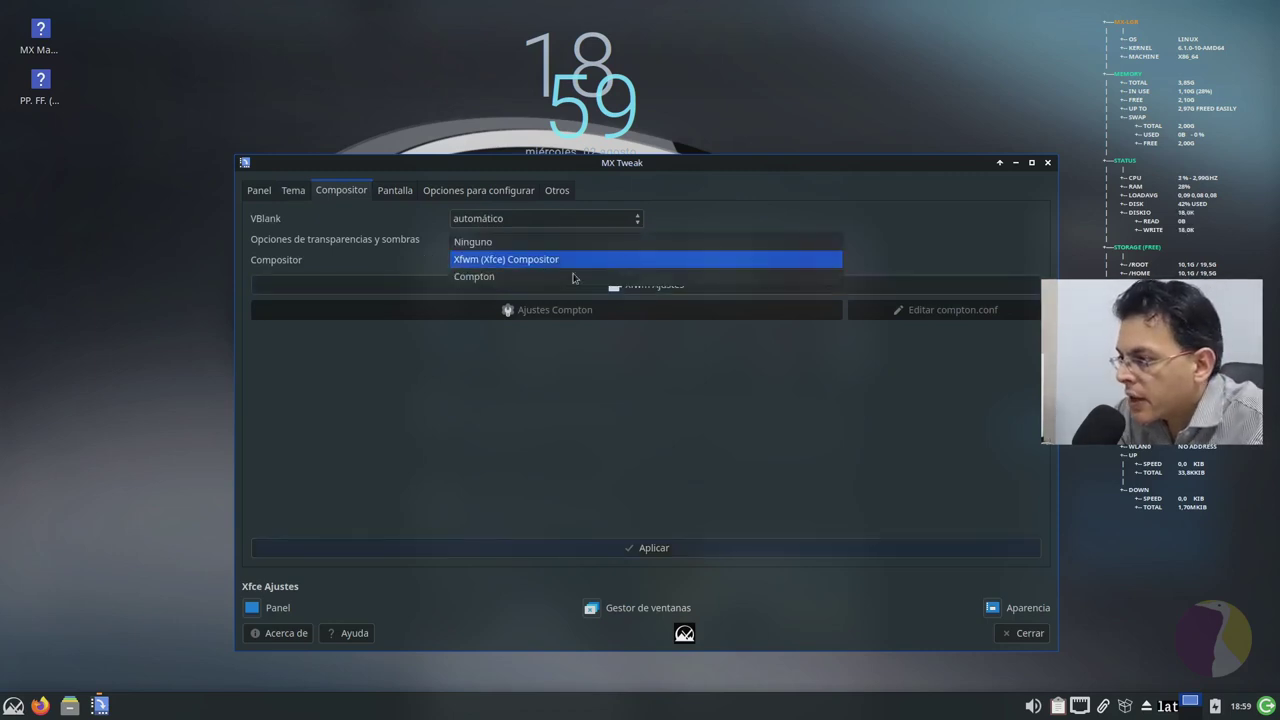
pyautogui.click(522, 282)
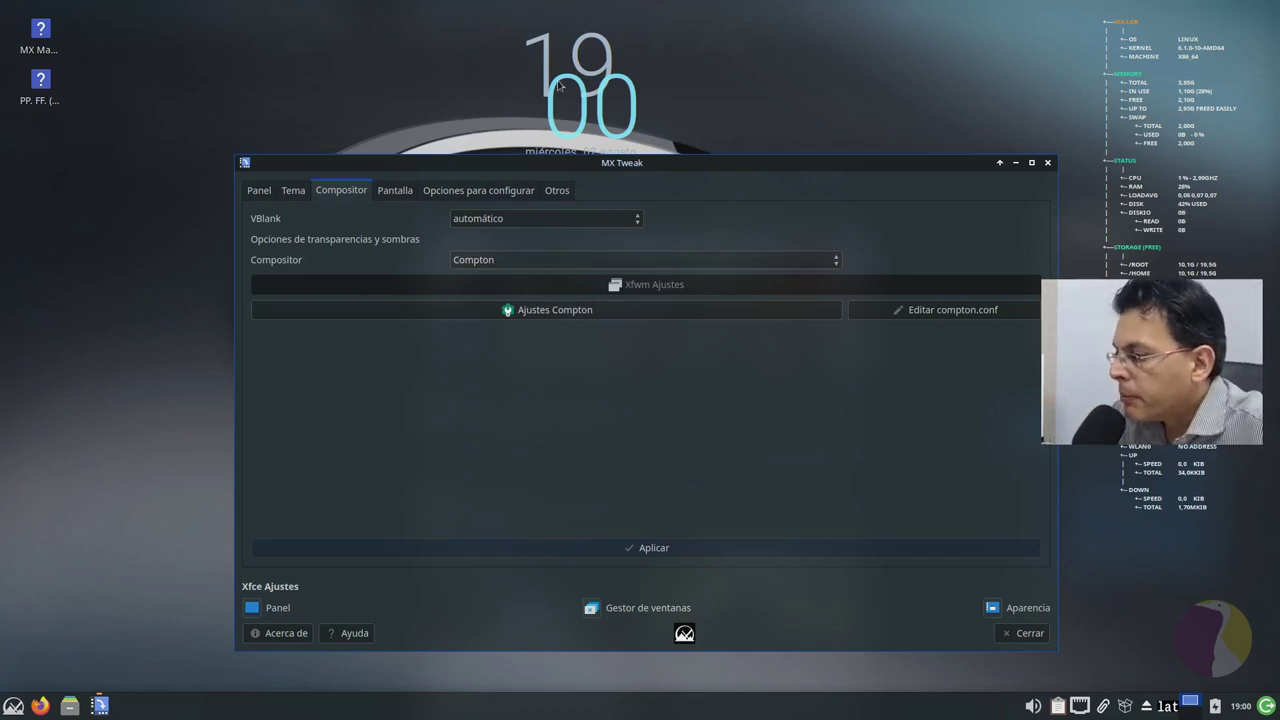
pyautogui.click(587, 264)
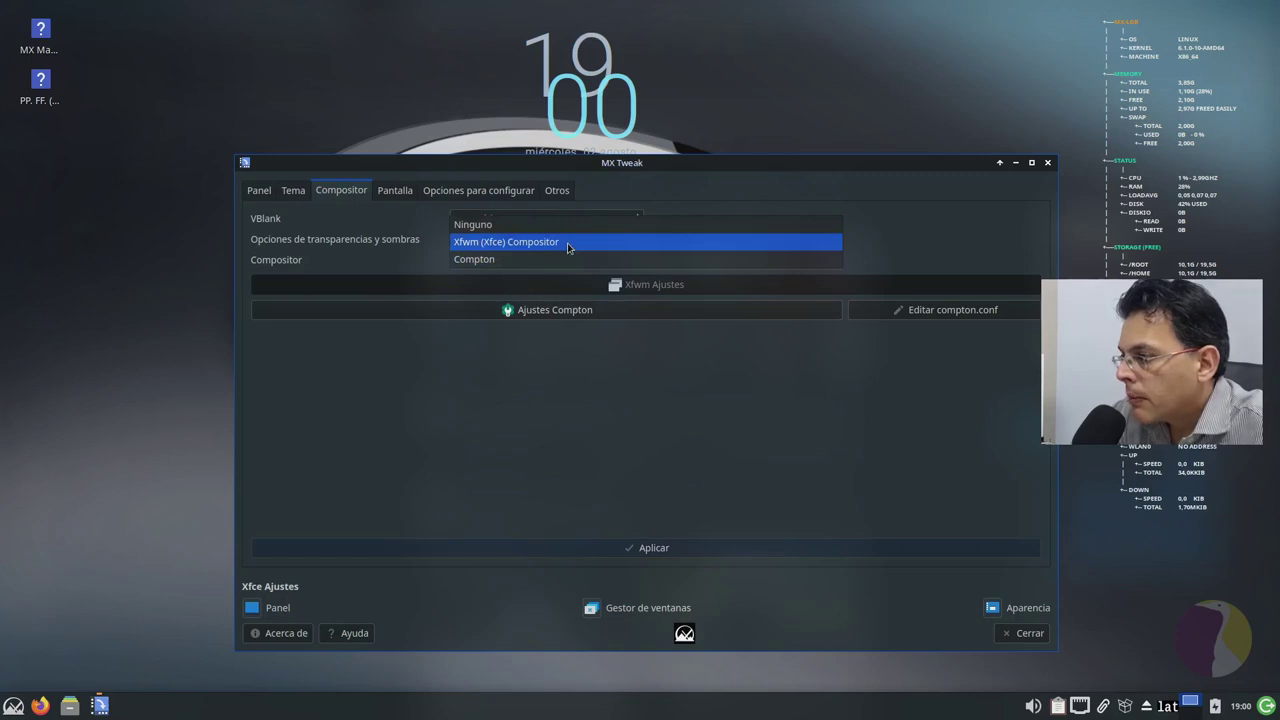
pyautogui.click(567, 245)
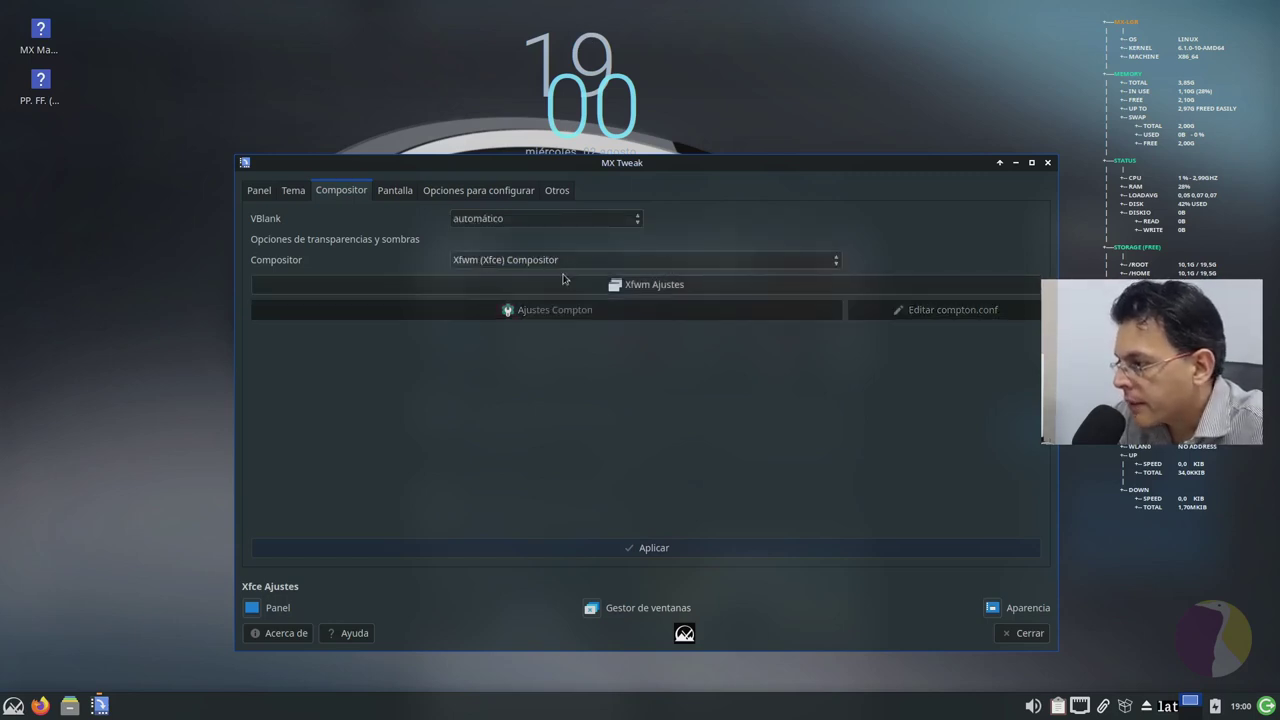
pyautogui.click(397, 193)
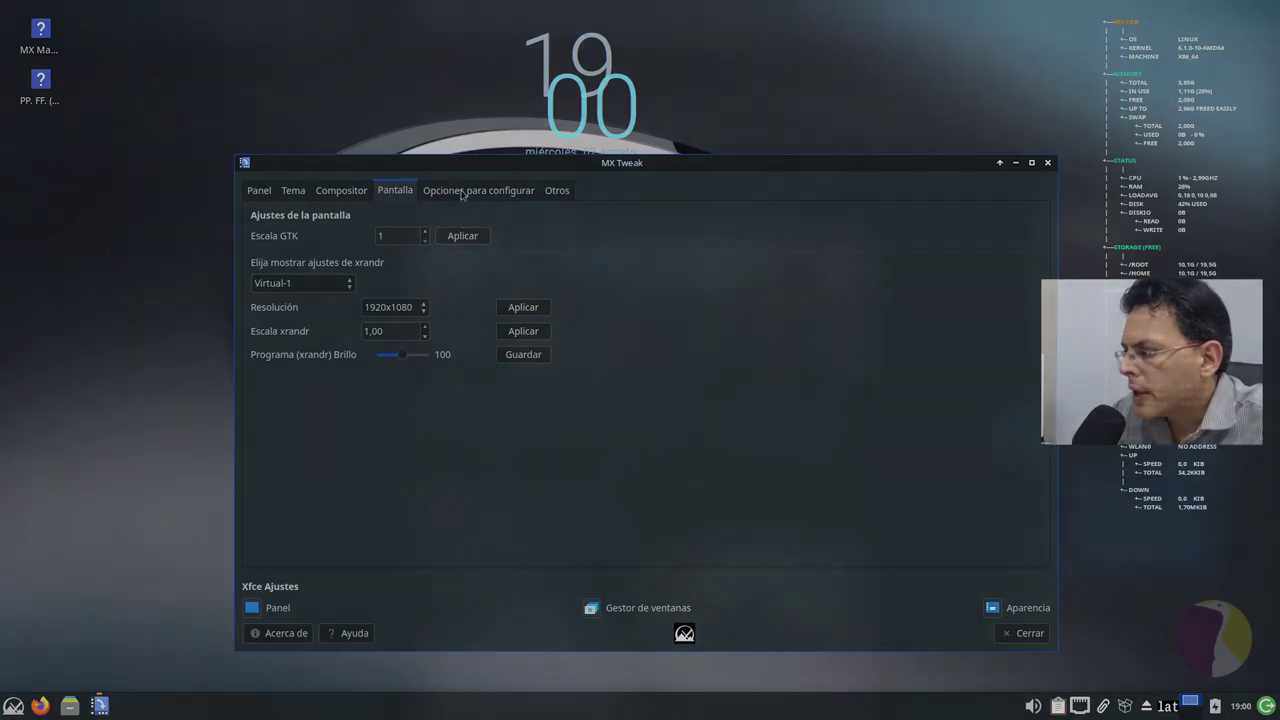
pyautogui.click(462, 192)
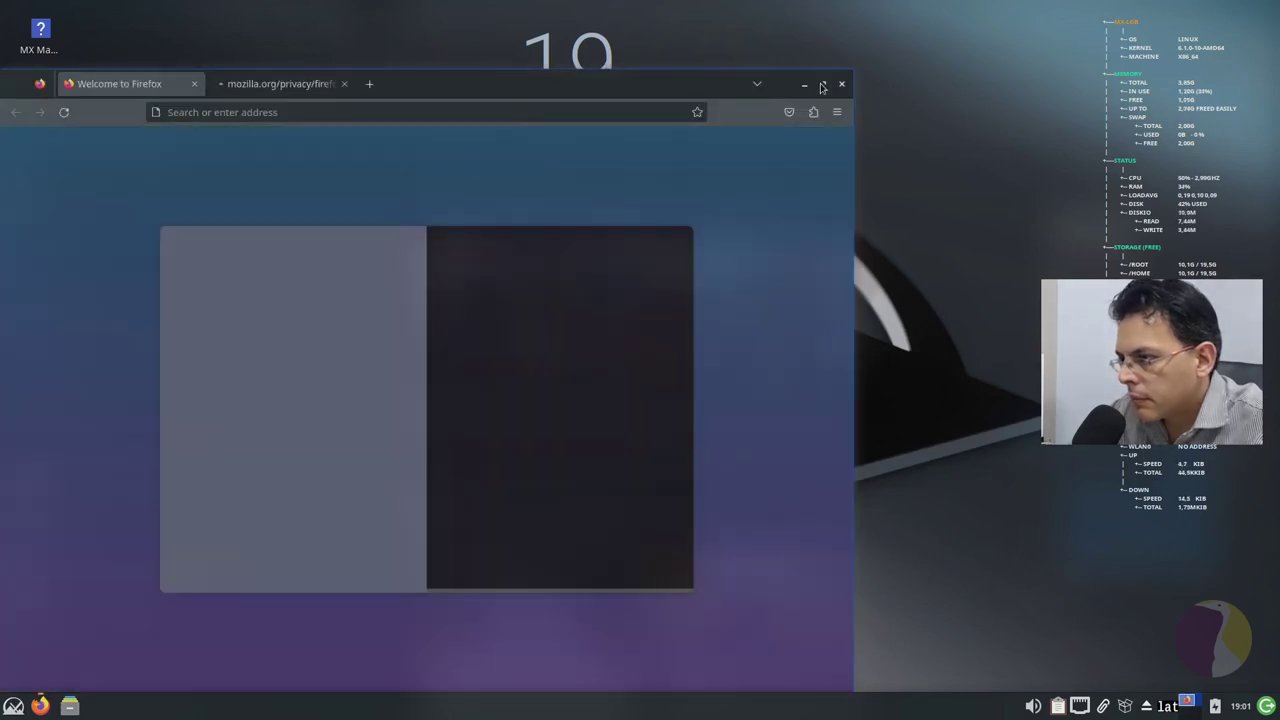
# Step: Maximize Firefox, launch Xfce Terminal from a 'termi' menu search, run neofetch, then close it
pyautogui.click(822, 85)
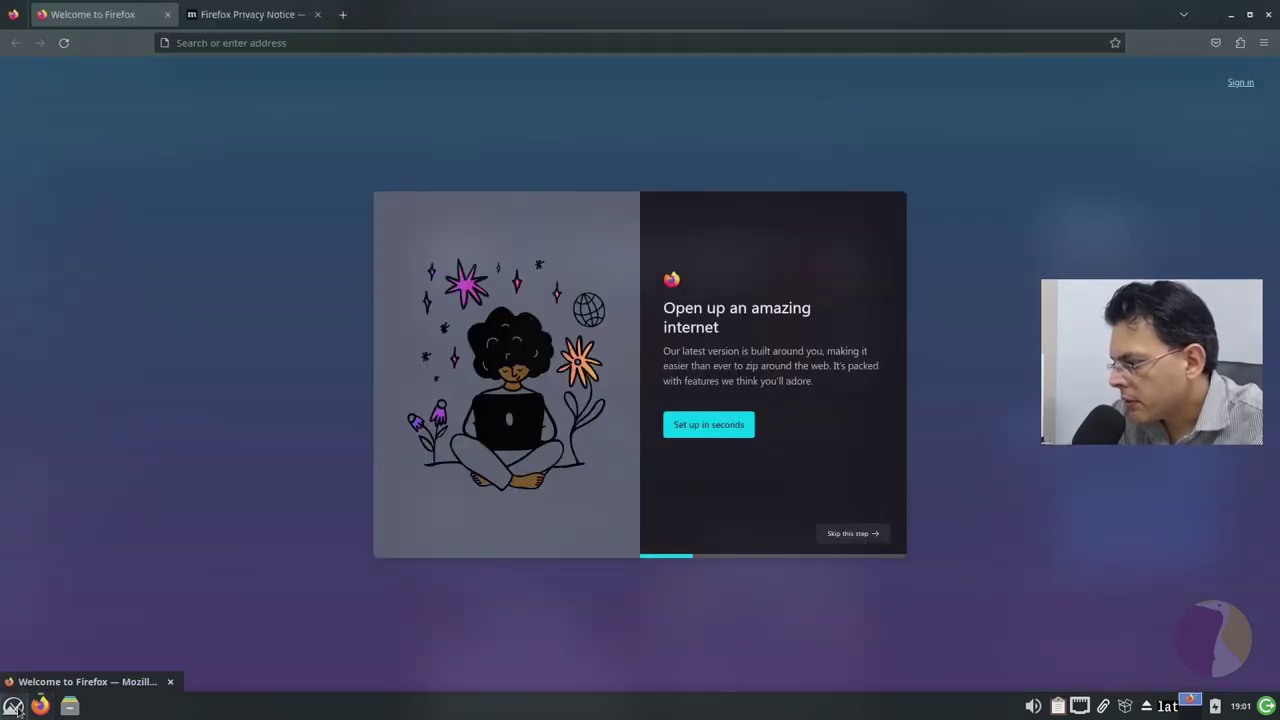
pyautogui.click(13, 706)
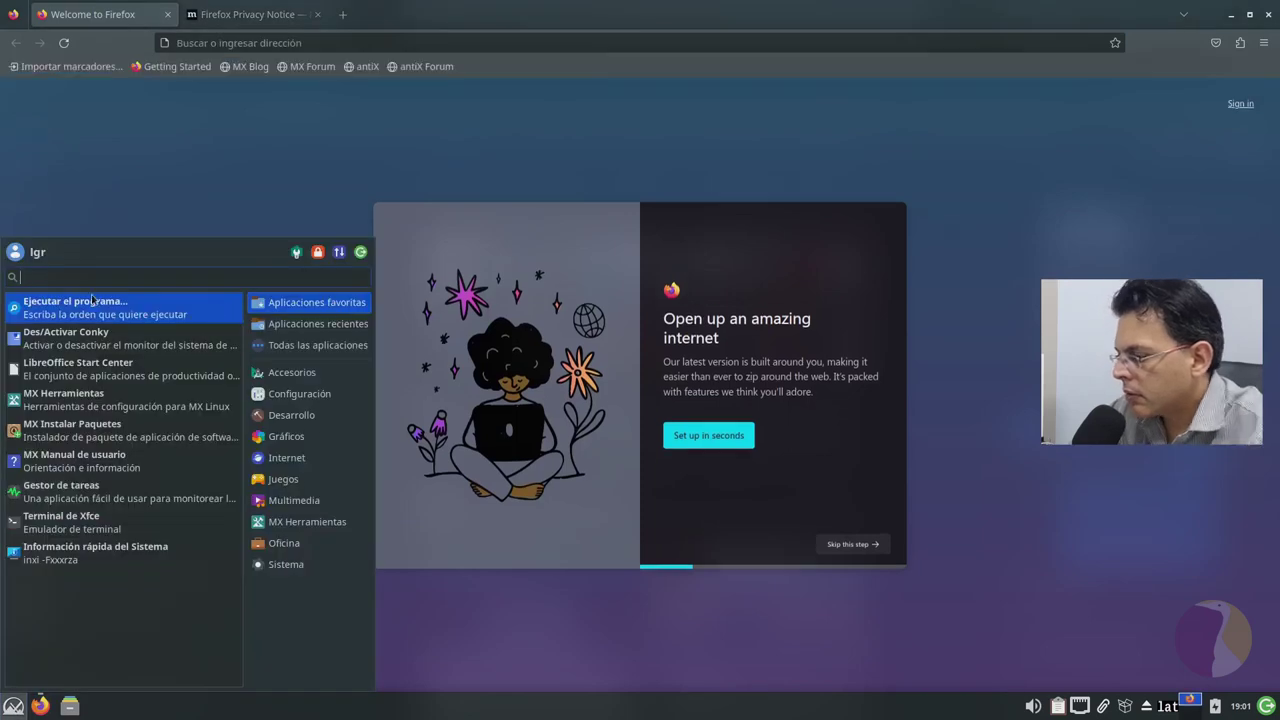
pyautogui.write('termi')
pyautogui.press('Return')
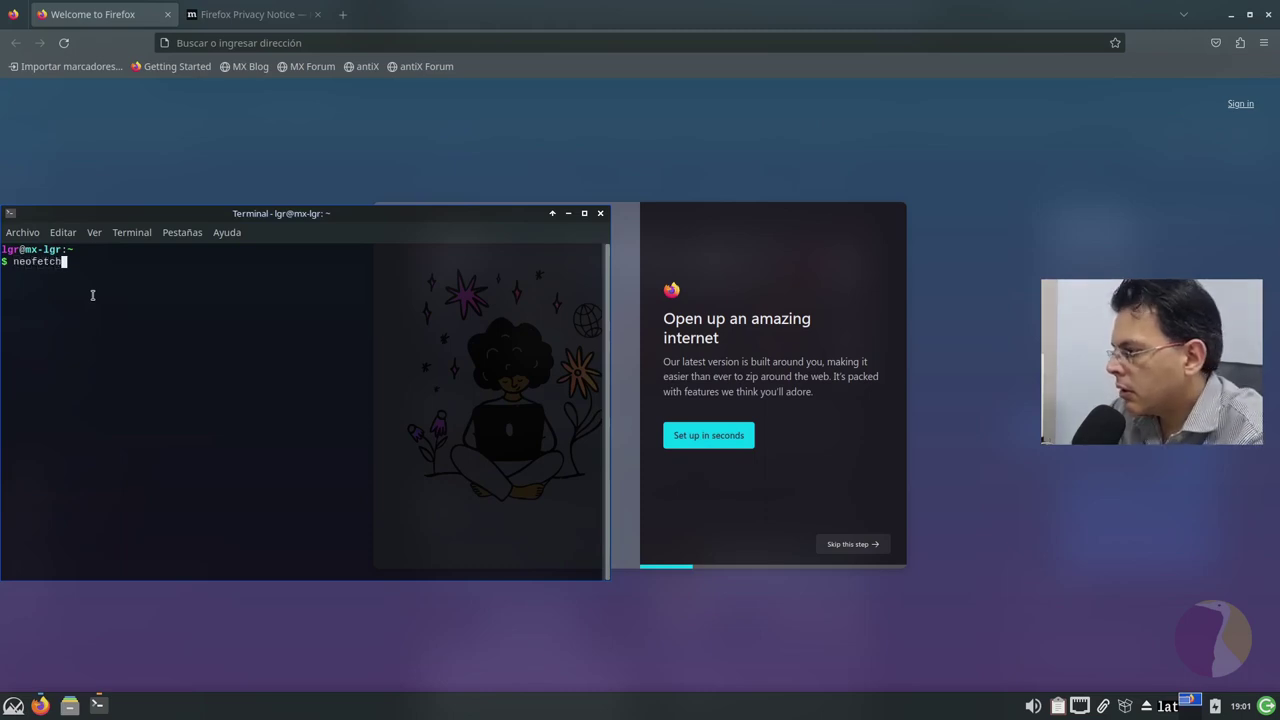
pyautogui.press('Return')
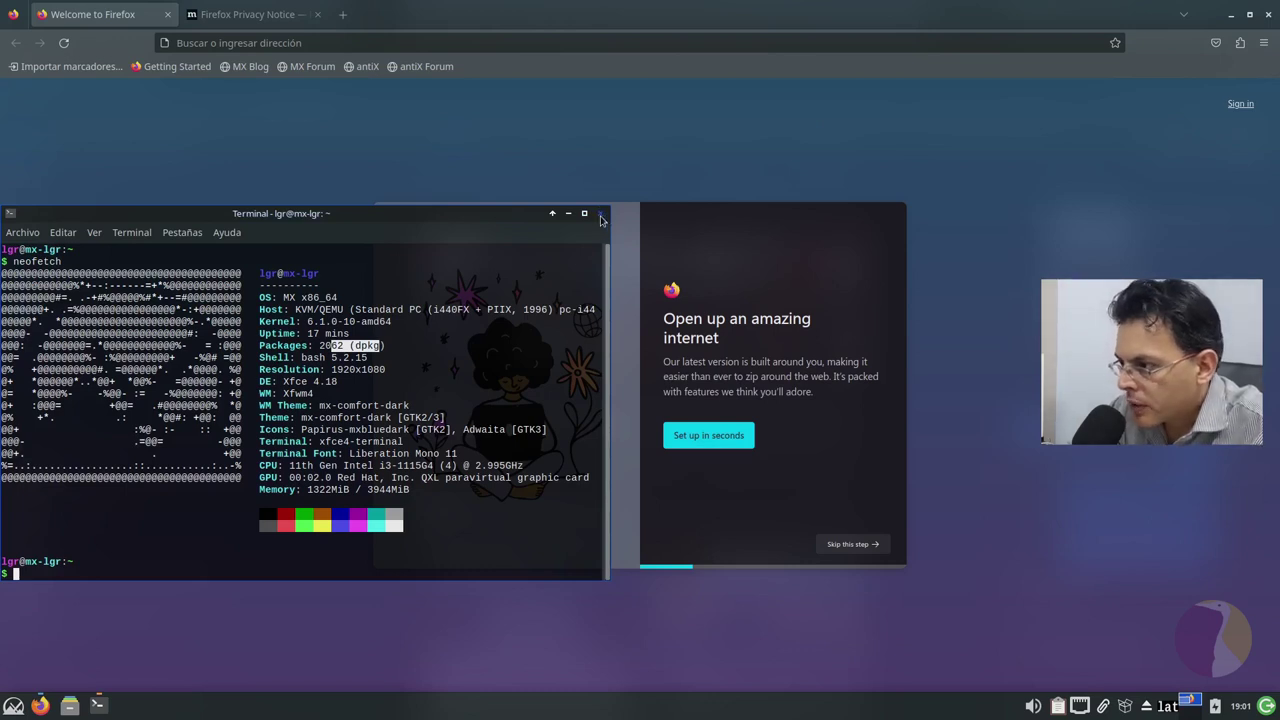
pyautogui.click(601, 216)
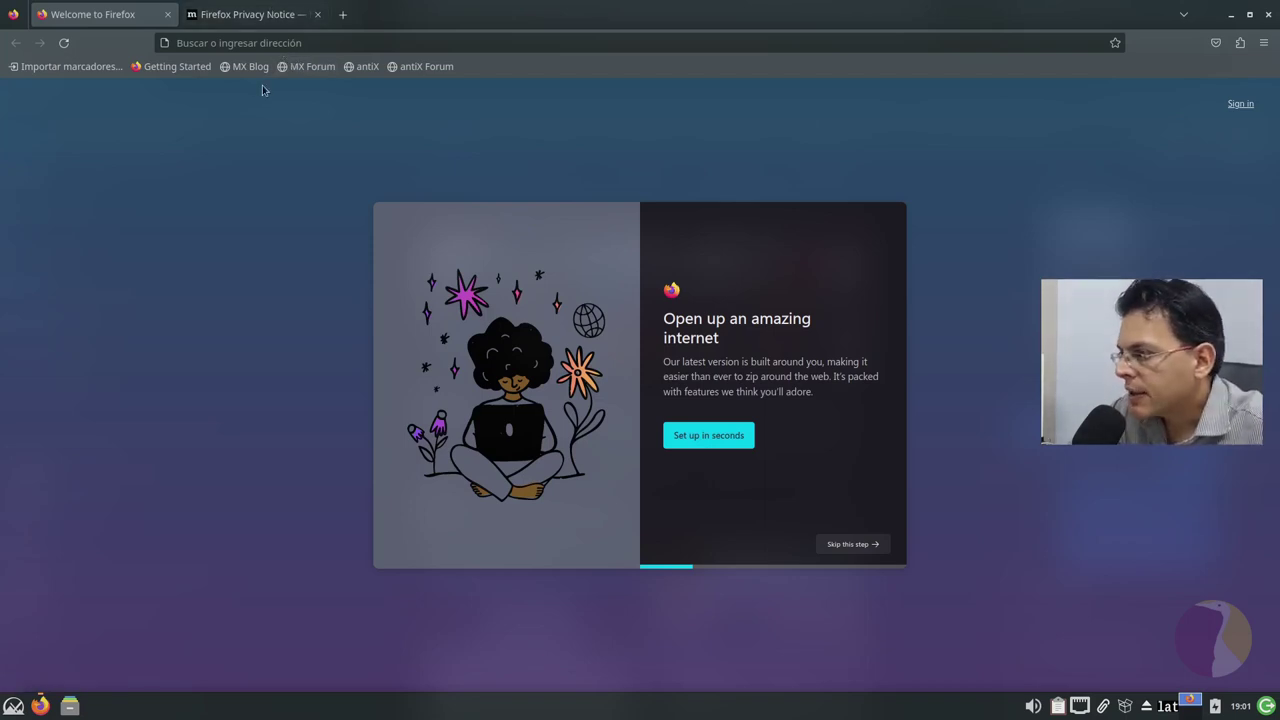
# Step: Close the Privacy Notice tab and open YouTube through a web search for 'youtube'
pyautogui.click(317, 14)
pyautogui.click(325, 40)
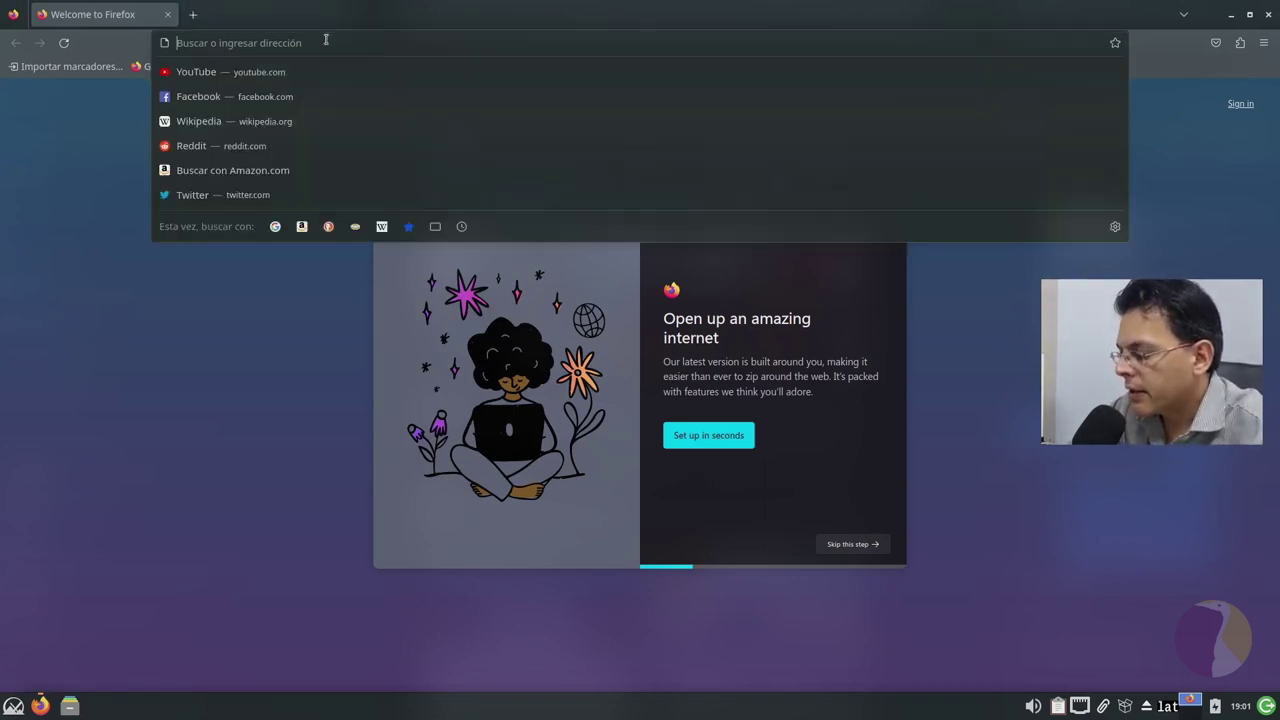
pyautogui.write('youtube')
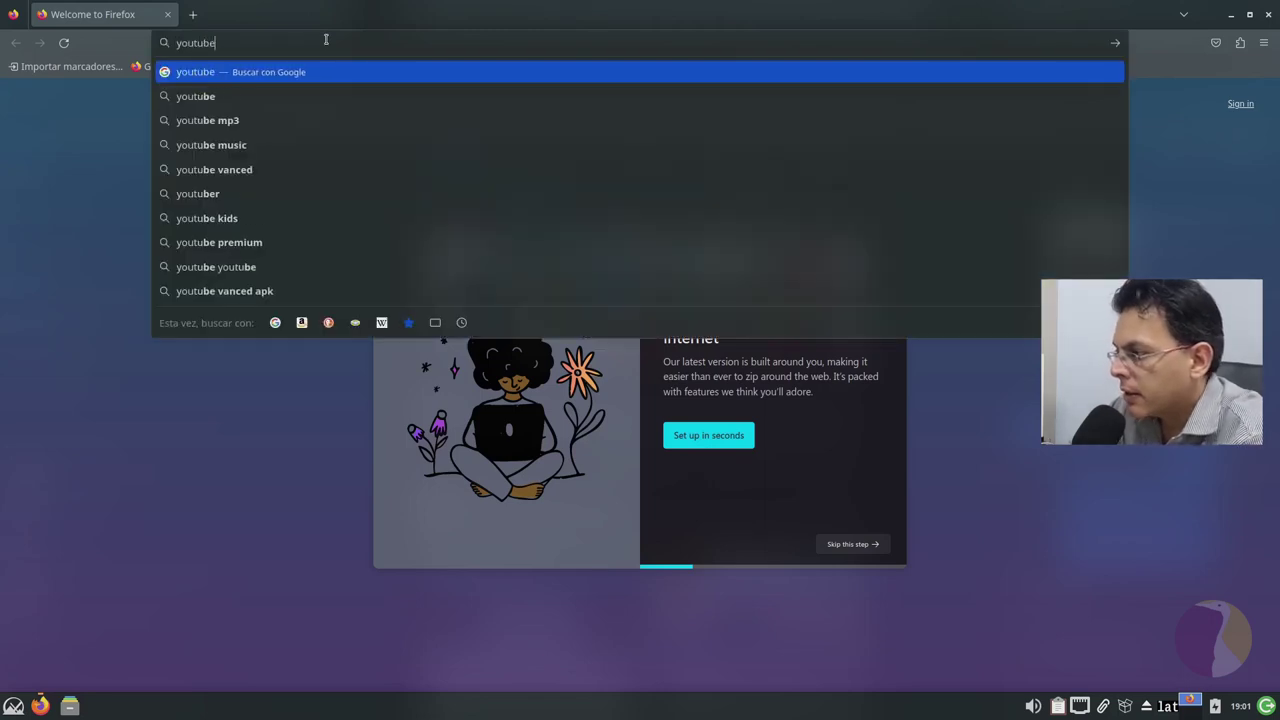
pyautogui.press('Return')
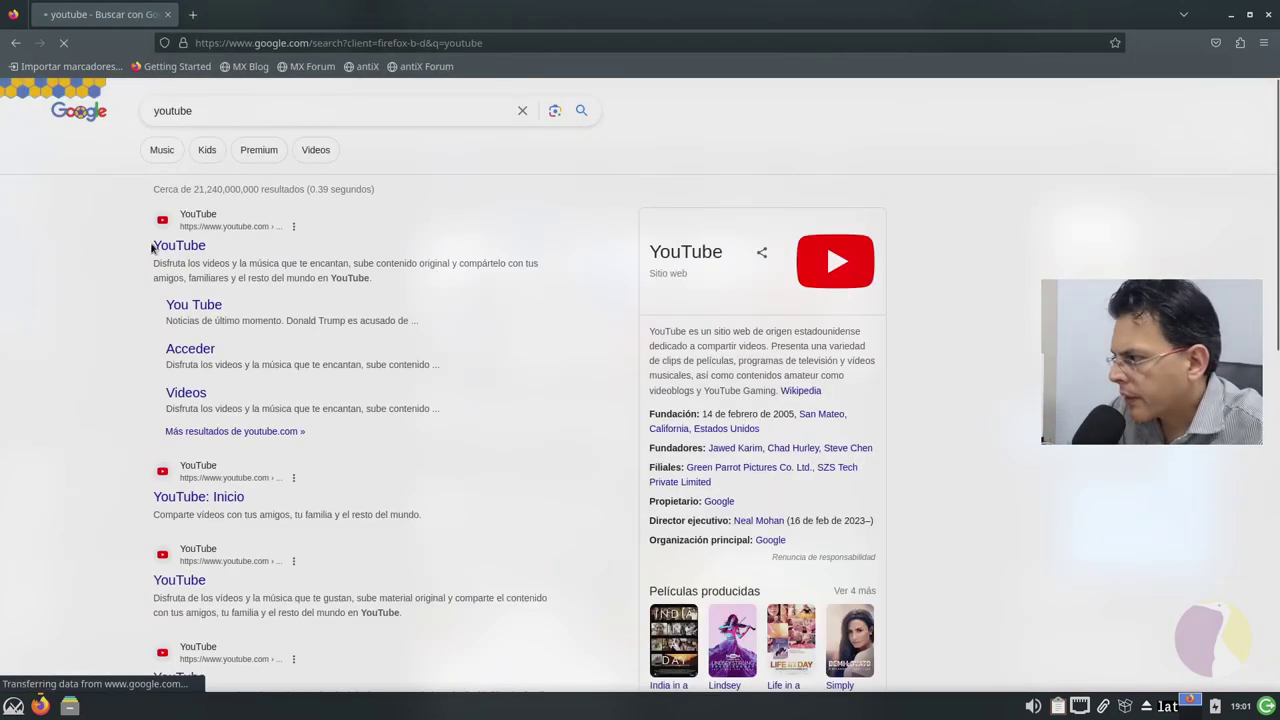
pyautogui.click(166, 252)
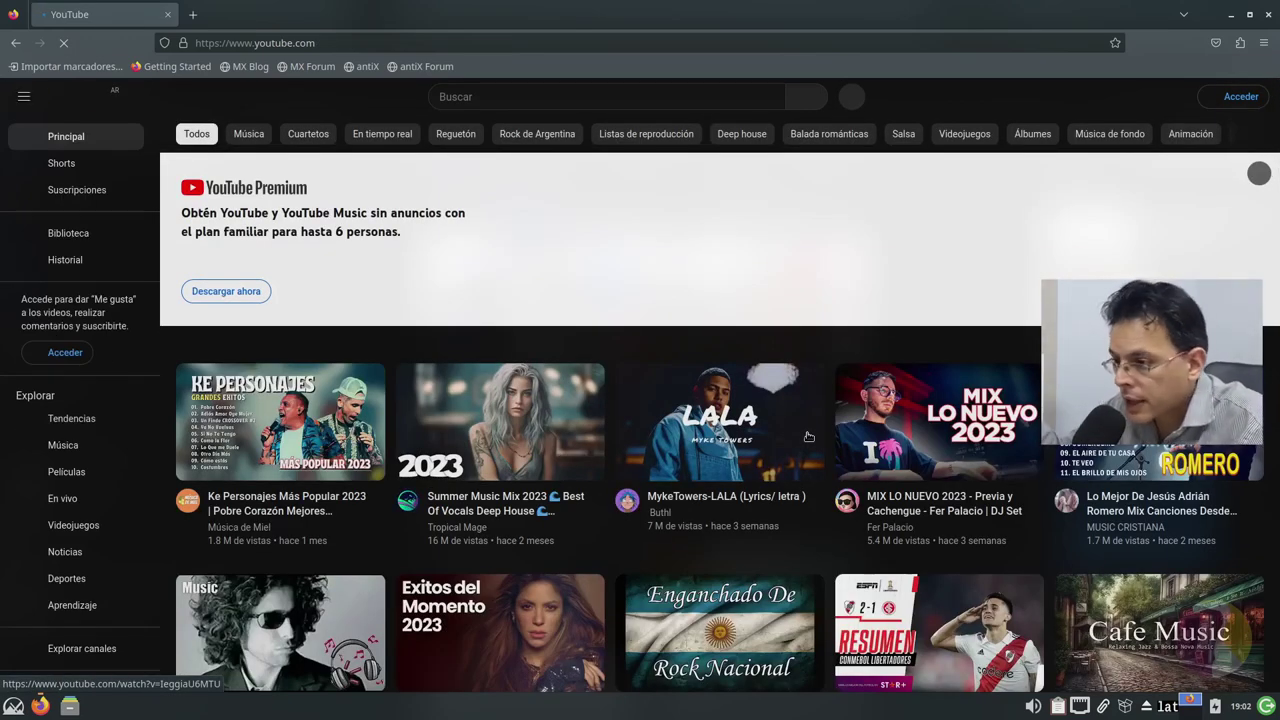
# Step: Search YouTube for '4 k' videos
pyautogui.moveTo(808, 436)
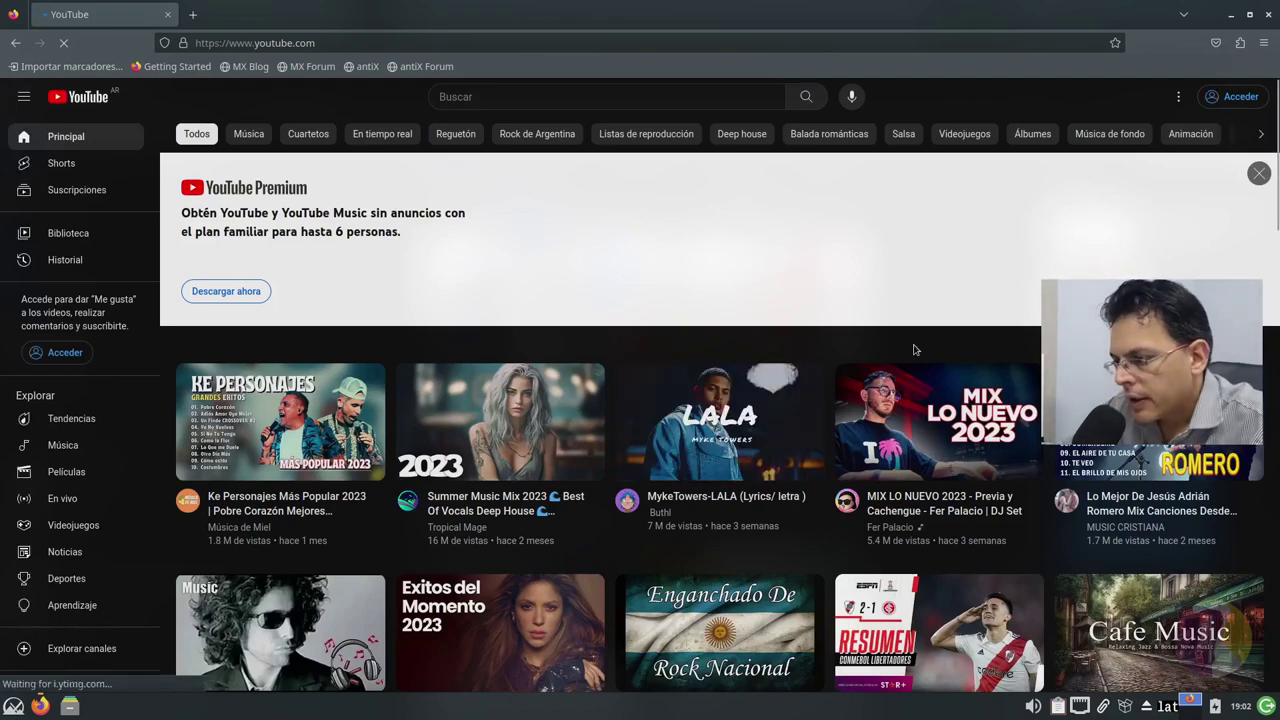
pyautogui.click(578, 93)
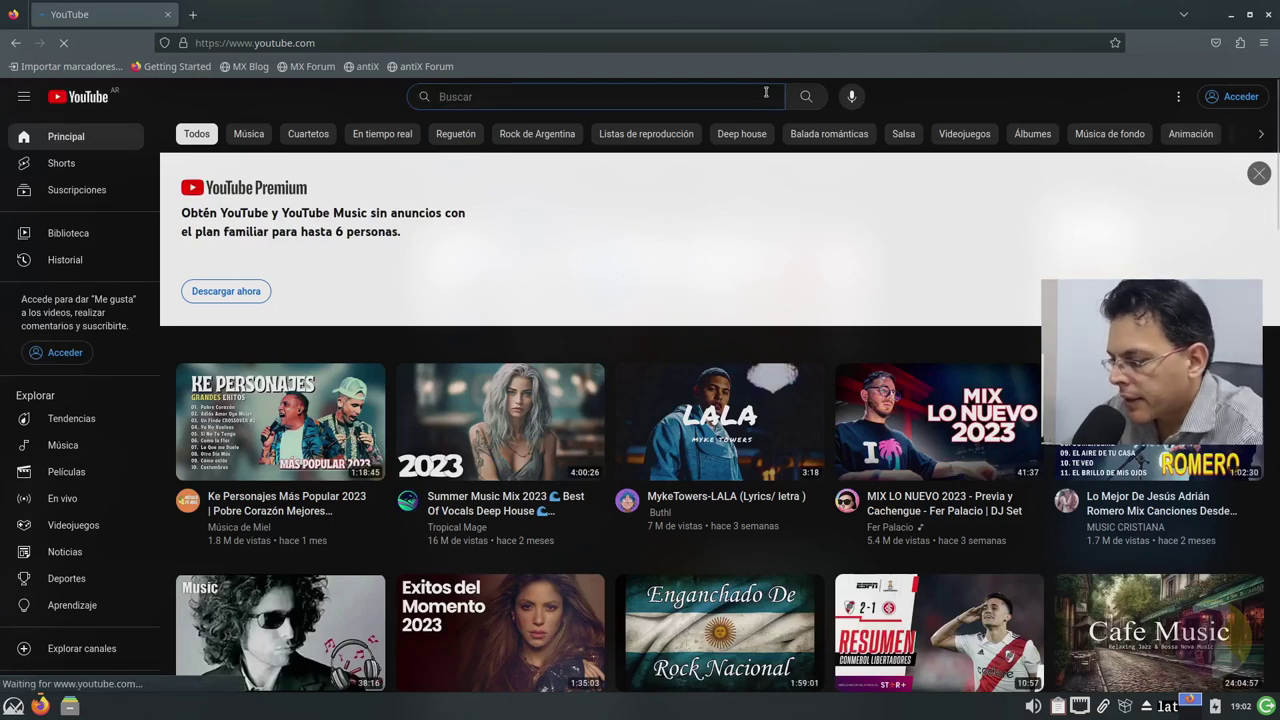
pyautogui.write('k')
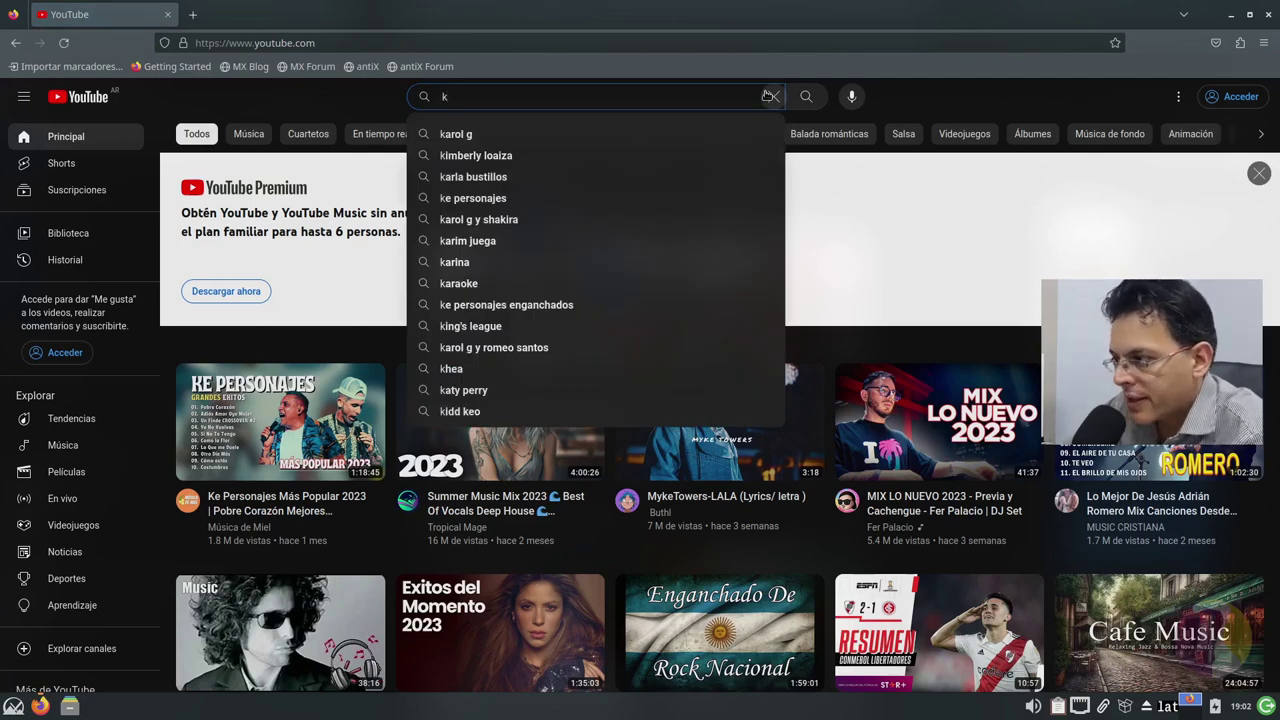
pyautogui.write('4')
pyautogui.press('Return')
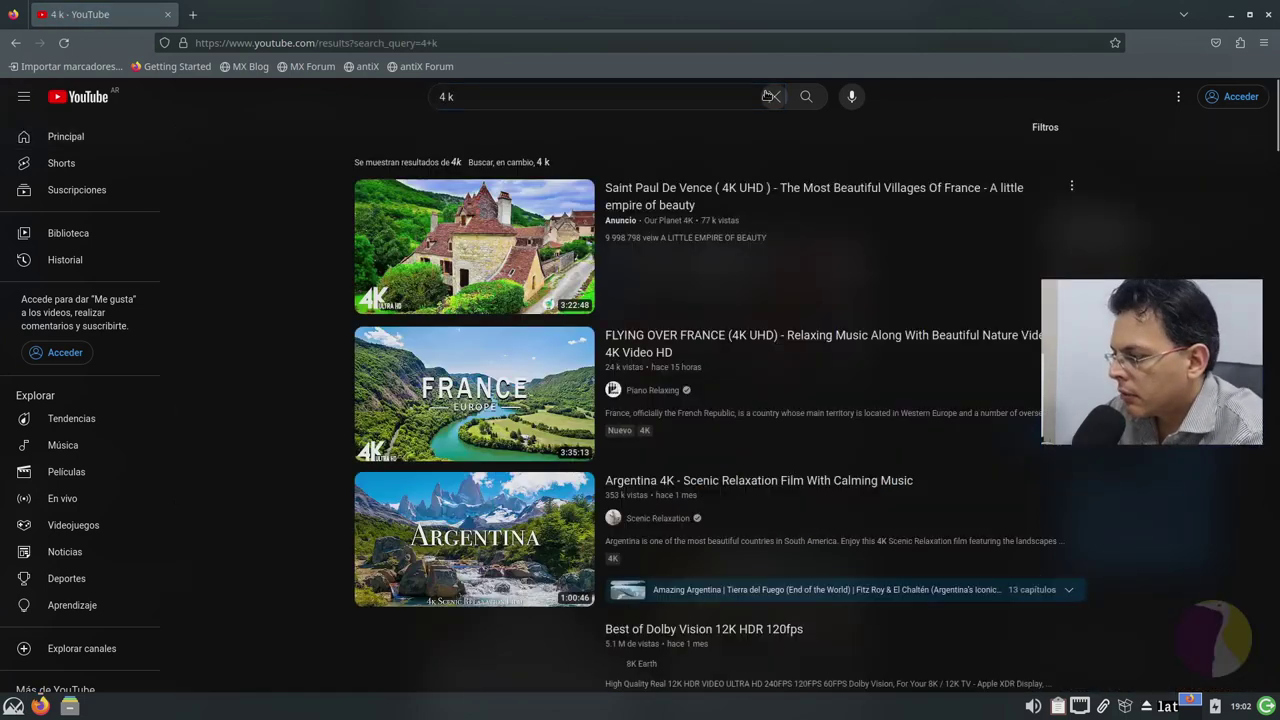
pyautogui.press('super')
pyautogui.write('htop')
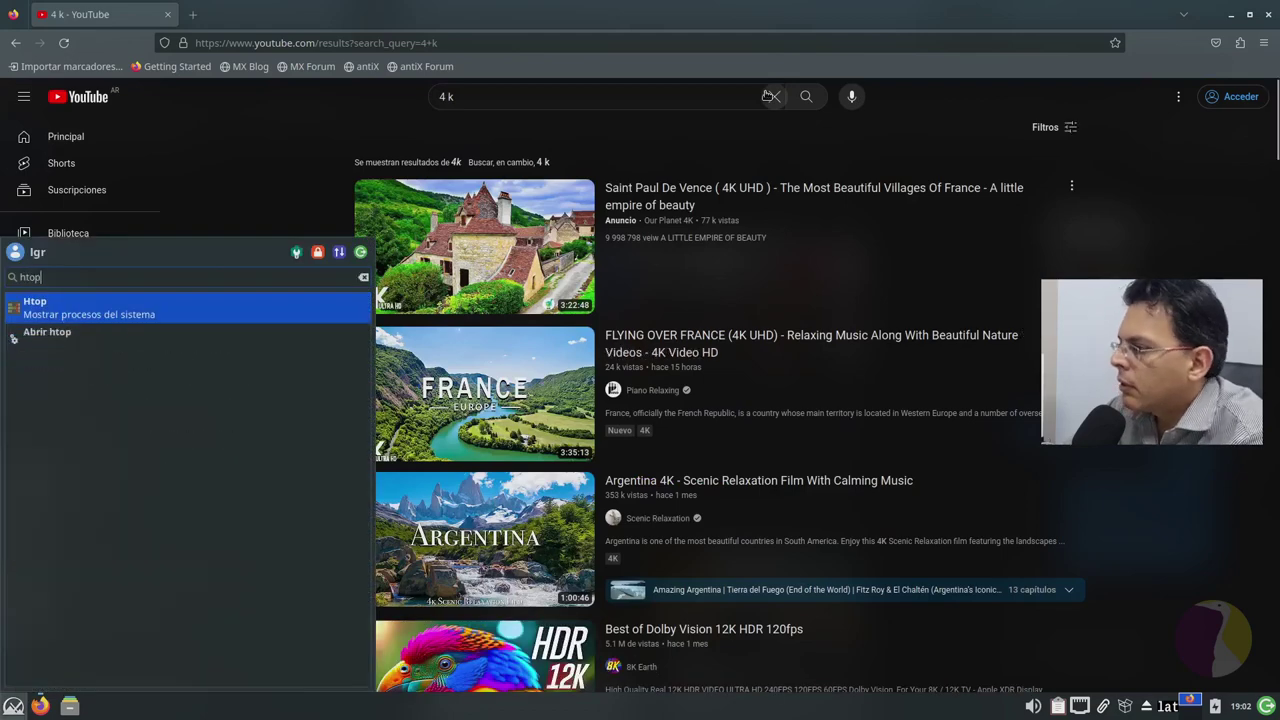
pyautogui.press('Return')
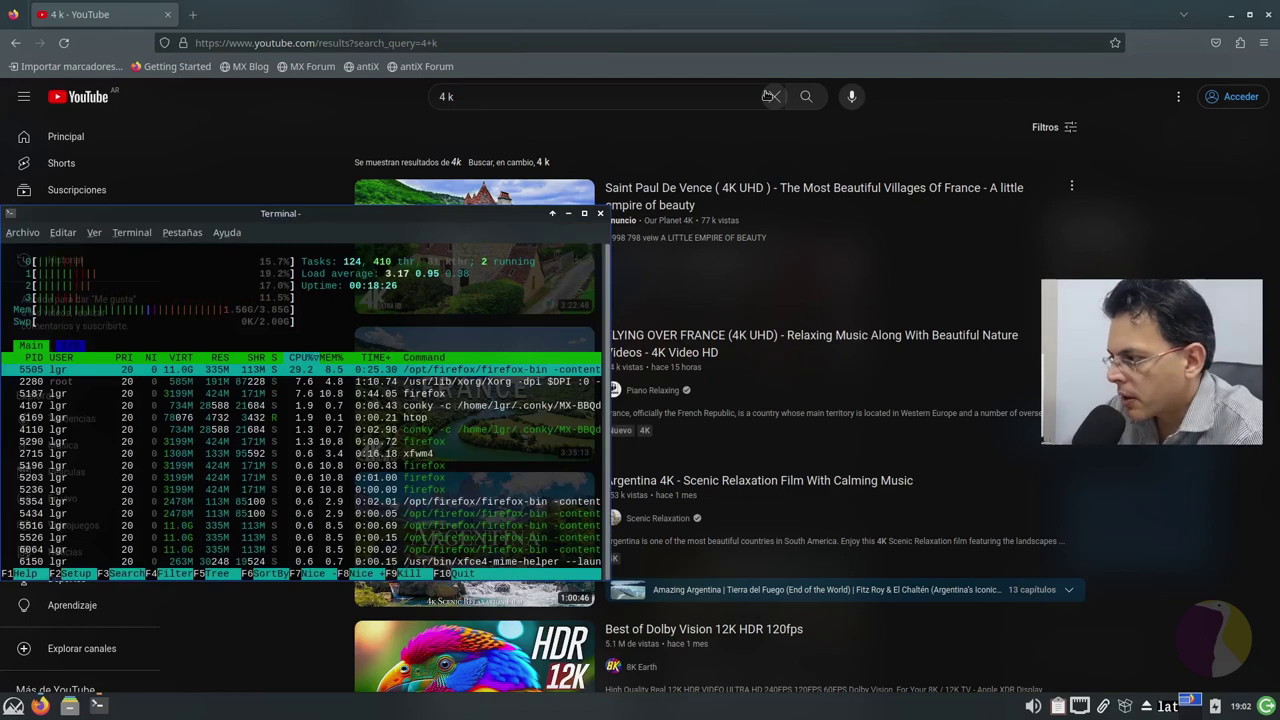
pyautogui.press('q')
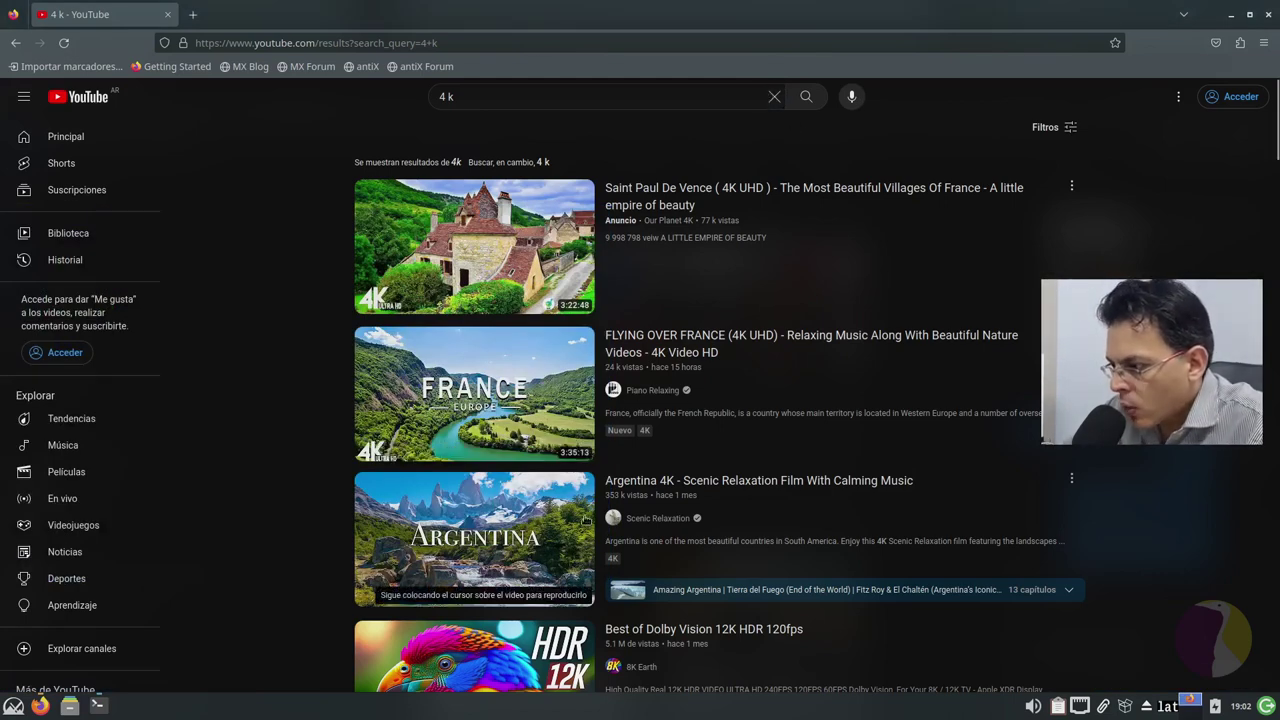
# Step: Open and play the Argentina 4K scenic video with quality set to 1080p
pyautogui.click(567, 523)
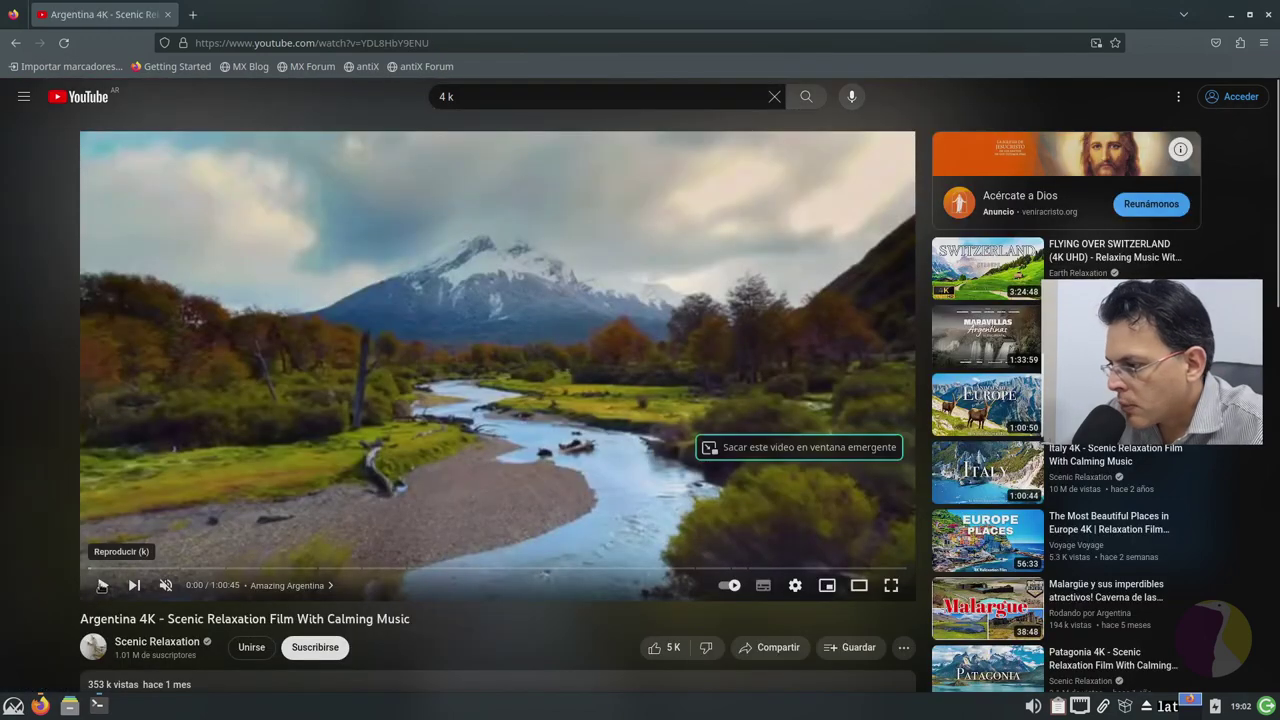
pyautogui.click(103, 585)
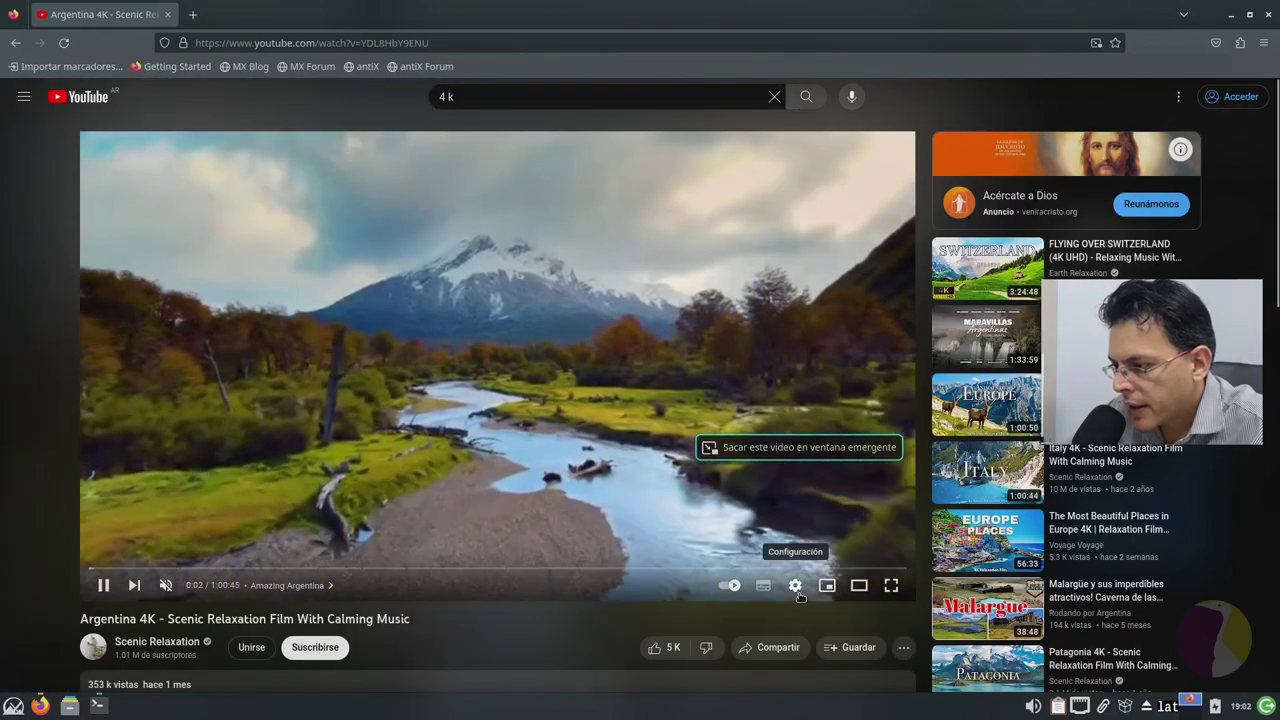
pyautogui.click(796, 588)
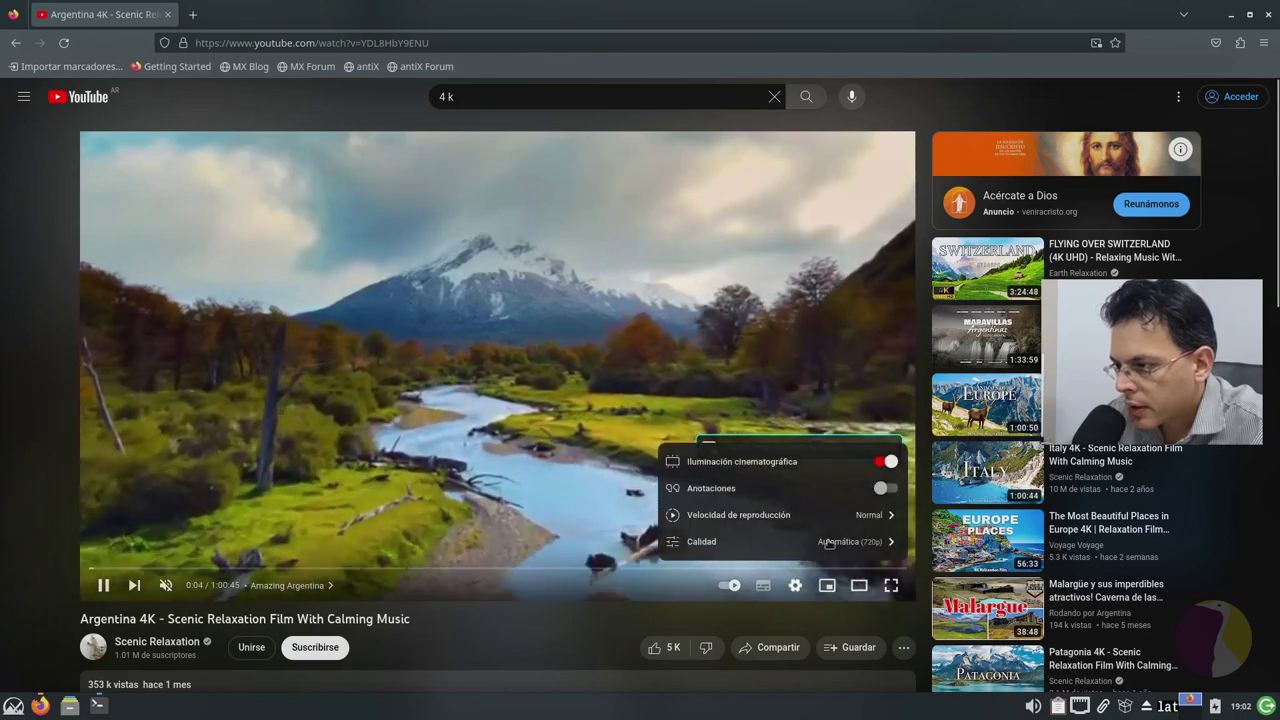
pyautogui.click(829, 542)
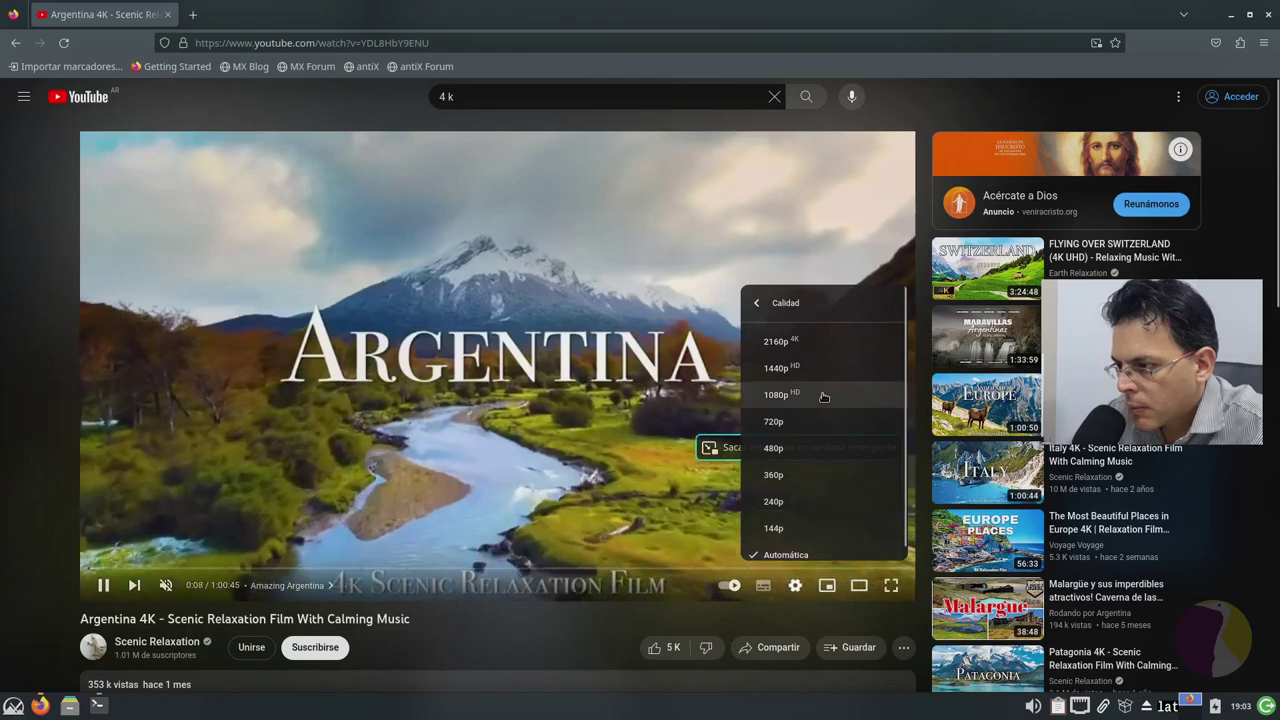
pyautogui.click(780, 394)
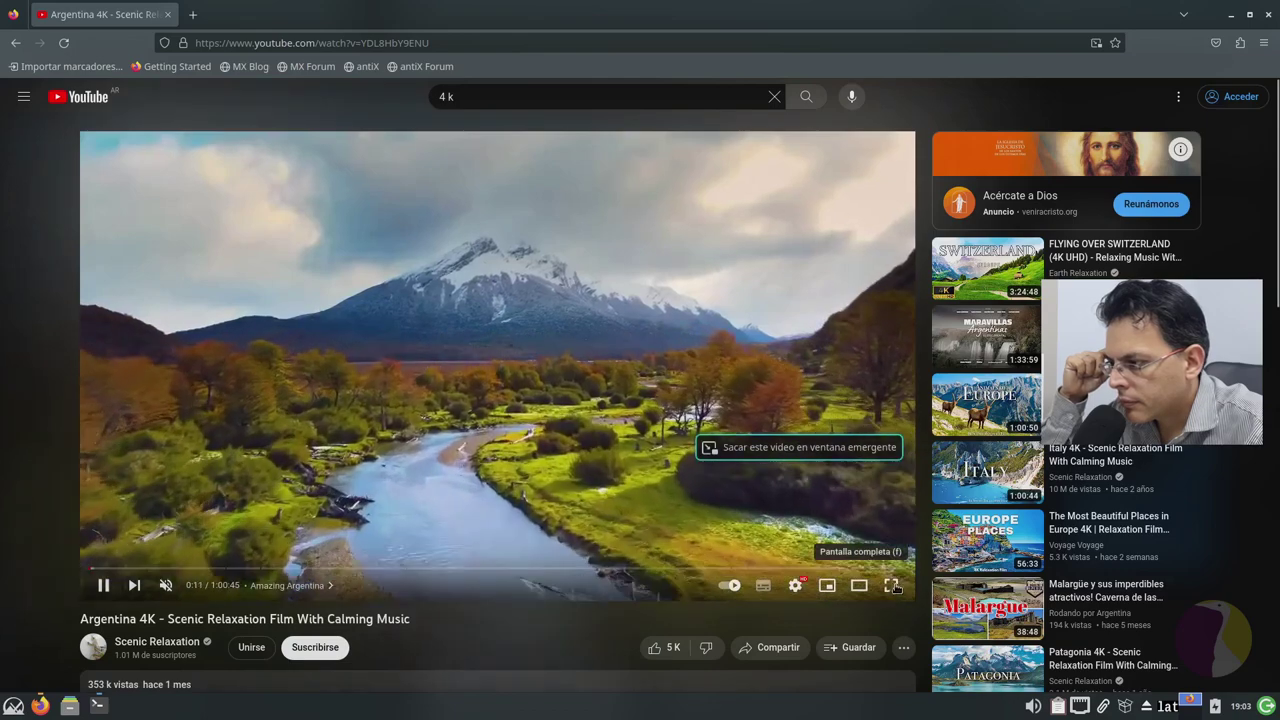
# Step: Make the Argentina video full screen and turn its sound on
pyautogui.press('F11')
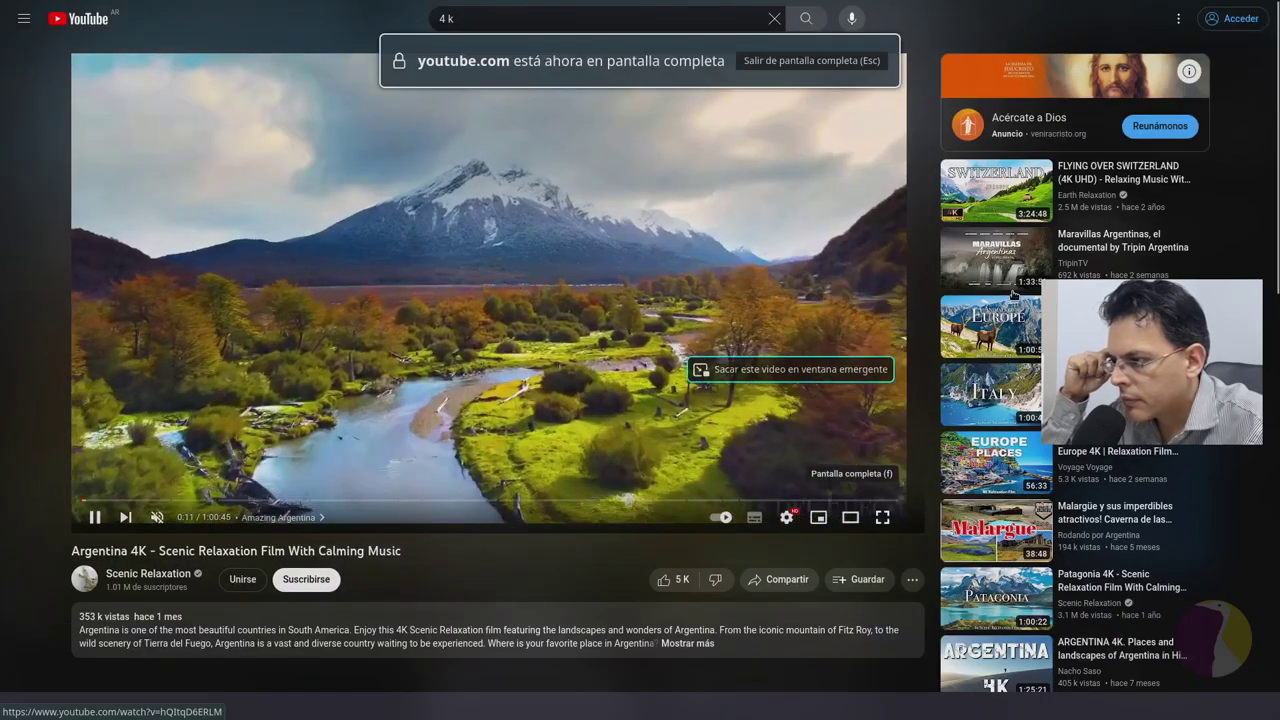
pyautogui.press('f')
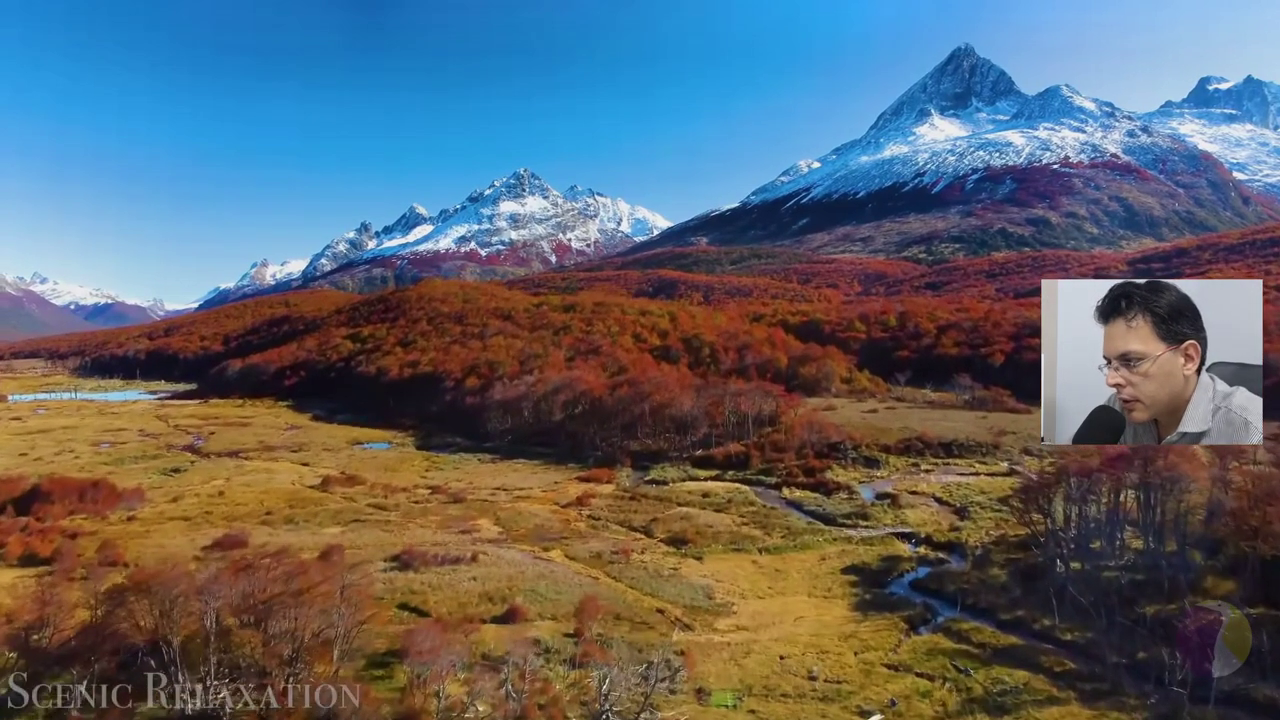
pyautogui.moveTo(237, 539)
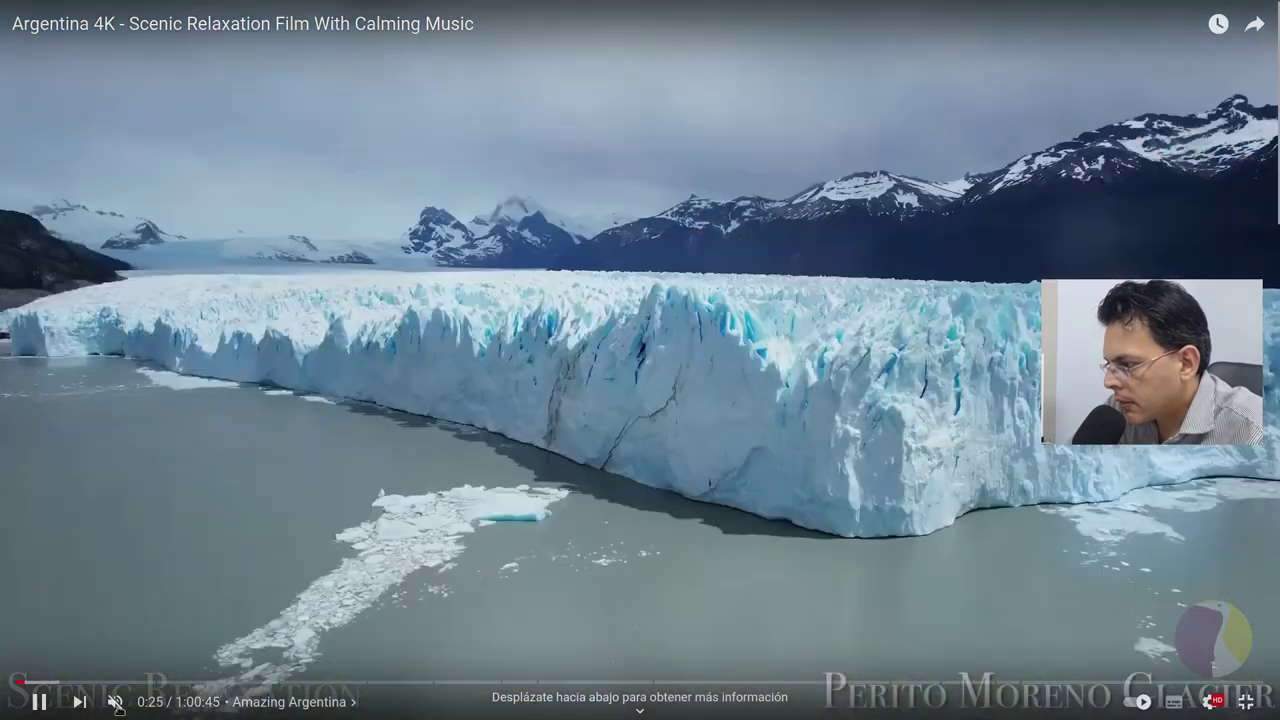
pyautogui.click(116, 703)
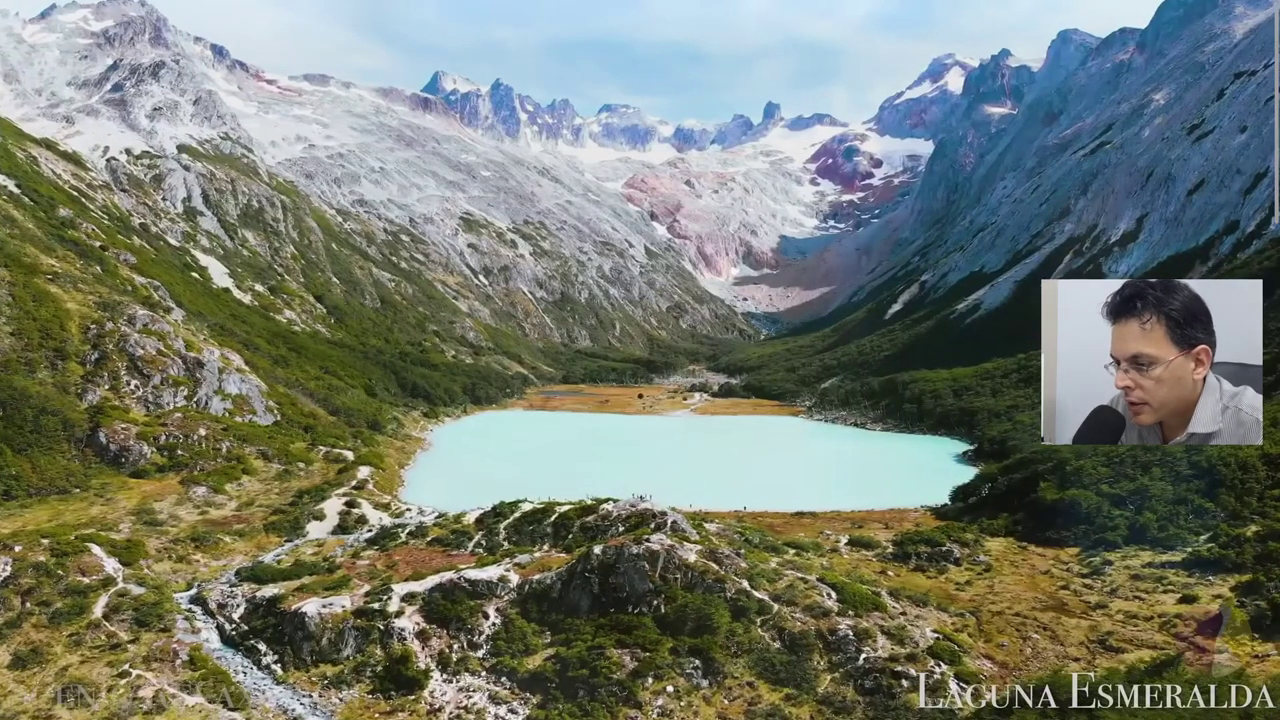
pyautogui.moveTo(1188, 465)
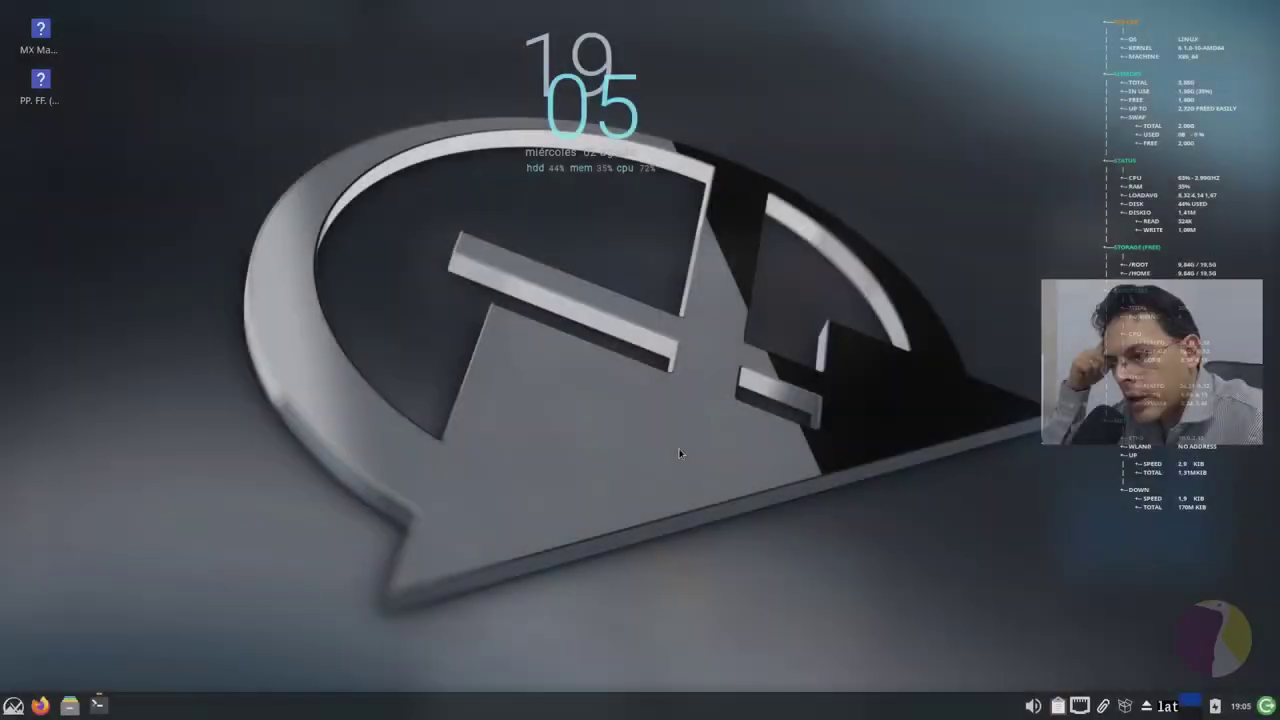
pyautogui.rightClick(508, 344)
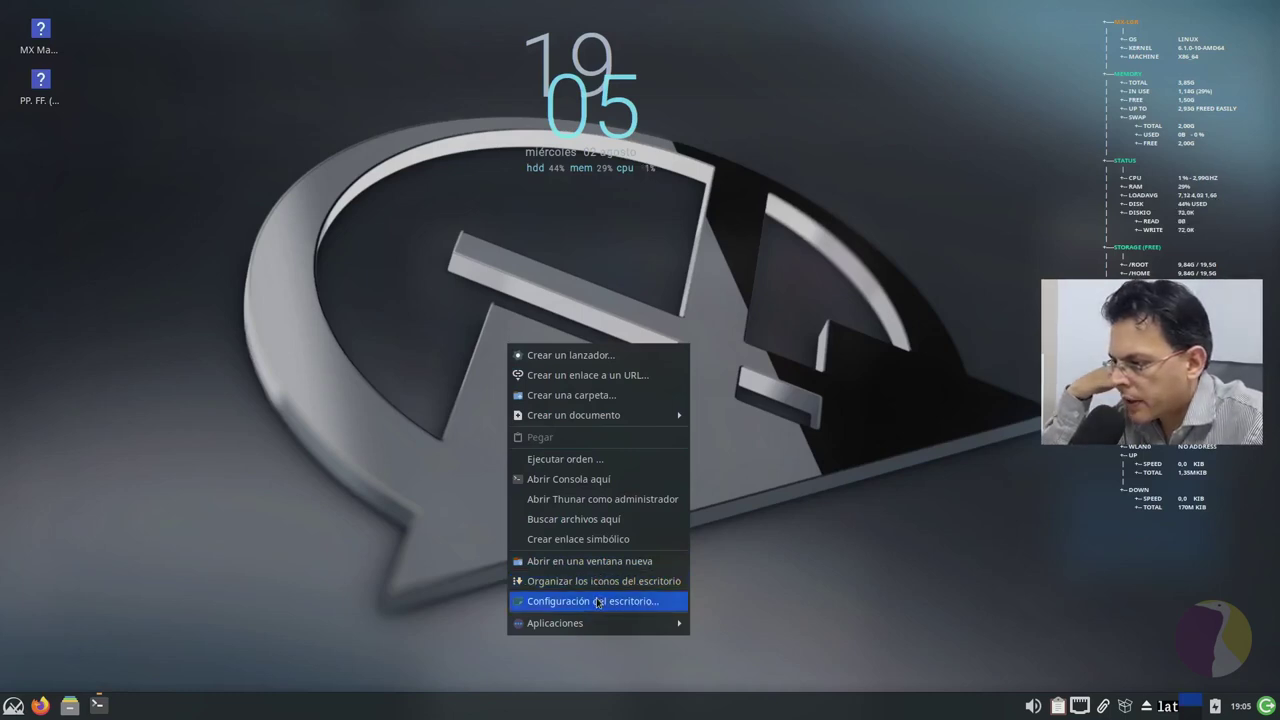
pyautogui.click(597, 601)
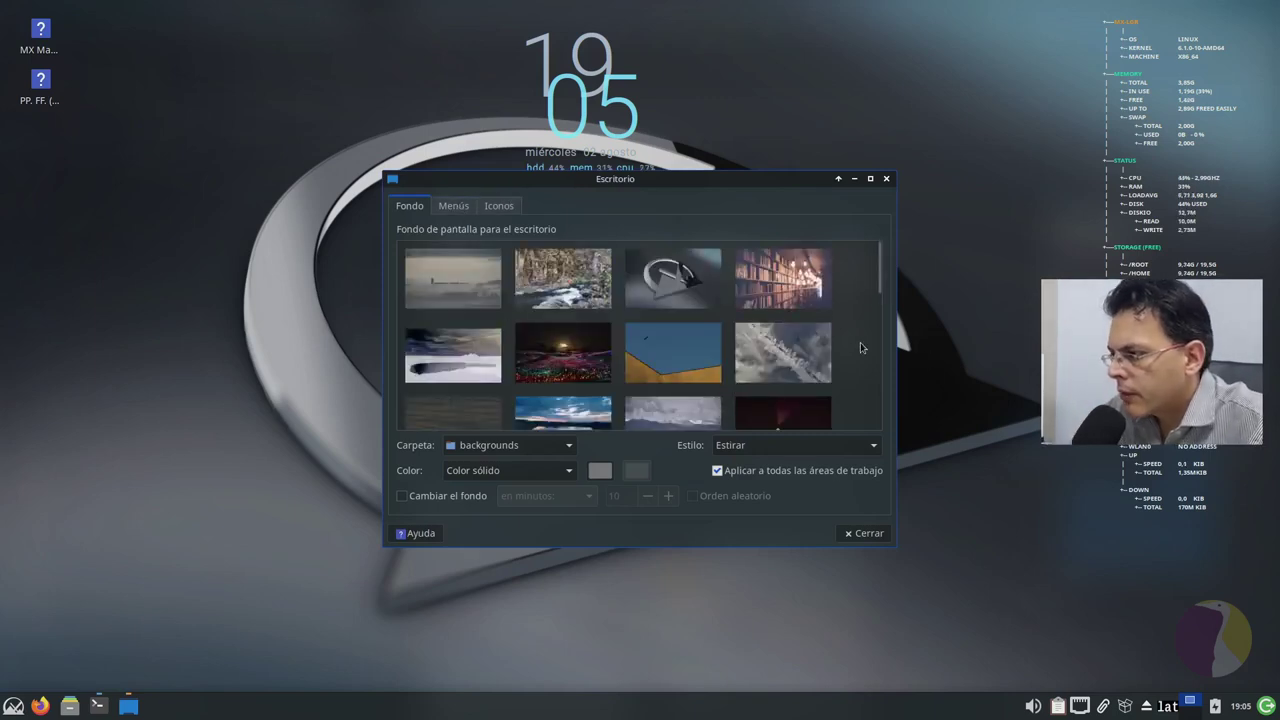
pyautogui.click(453, 278)
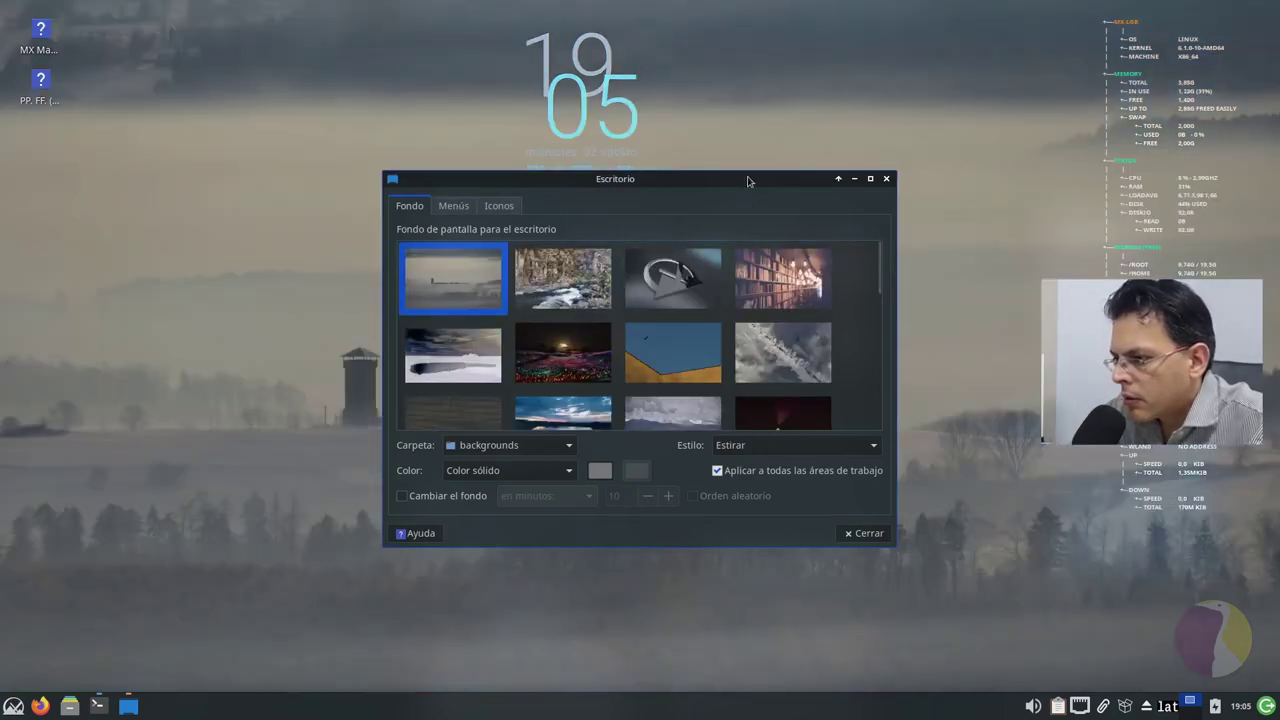
pyautogui.moveTo(748, 181); pyautogui.dragTo(831, 122)
pyautogui.click(462, 437)
pyautogui.press('Right')
pyautogui.press('Right')
pyautogui.click(406, 430)
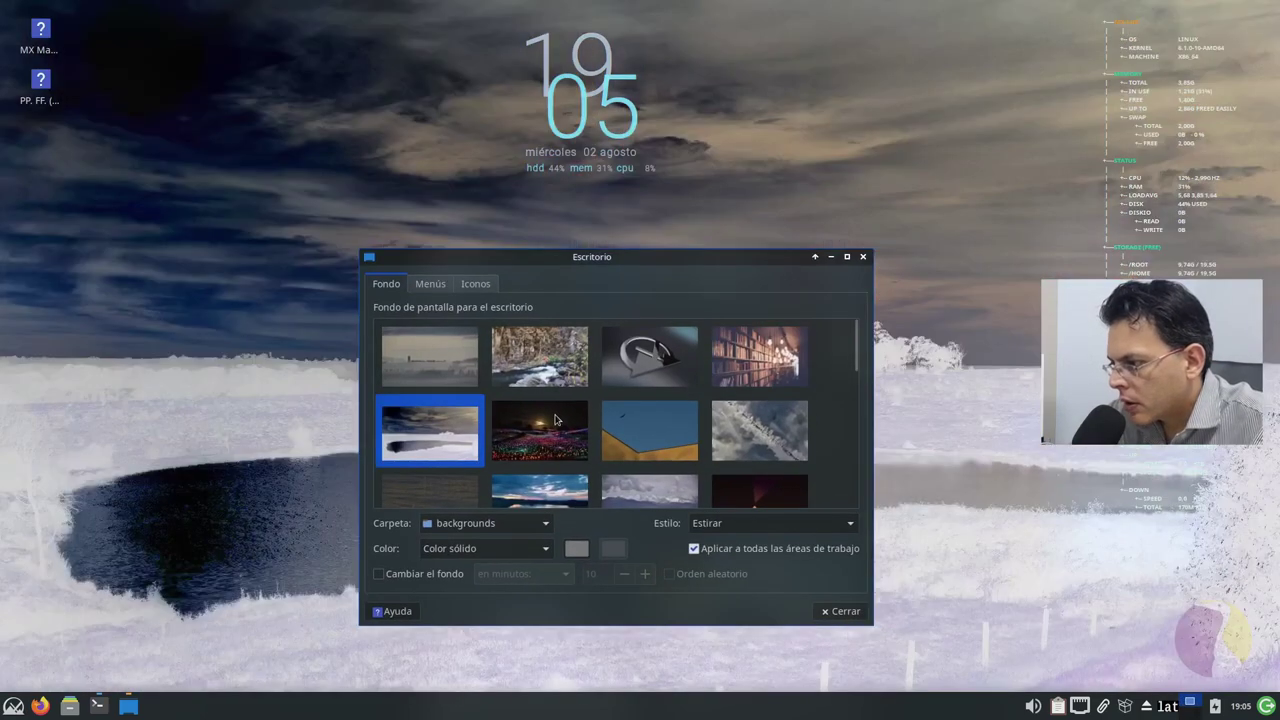
pyautogui.moveTo(736, 261)
pyautogui.mouseDown()
pyautogui.moveTo(890, 460)
pyautogui.moveTo(890, 665)
pyautogui.moveTo(890, 218)
pyautogui.moveTo(714, 295)
pyautogui.moveTo(709, 686)
pyautogui.moveTo(623, 623)
pyautogui.moveTo(655, 298)
pyautogui.moveTo(753, 263)
pyautogui.moveTo(725, 279)
pyautogui.moveTo(745, 273)
pyautogui.mouseUp()
pyautogui.click(570, 472)
pyautogui.click(665, 458)
pyautogui.click(735, 418)
pyautogui.scroll(-5, 555, 456)
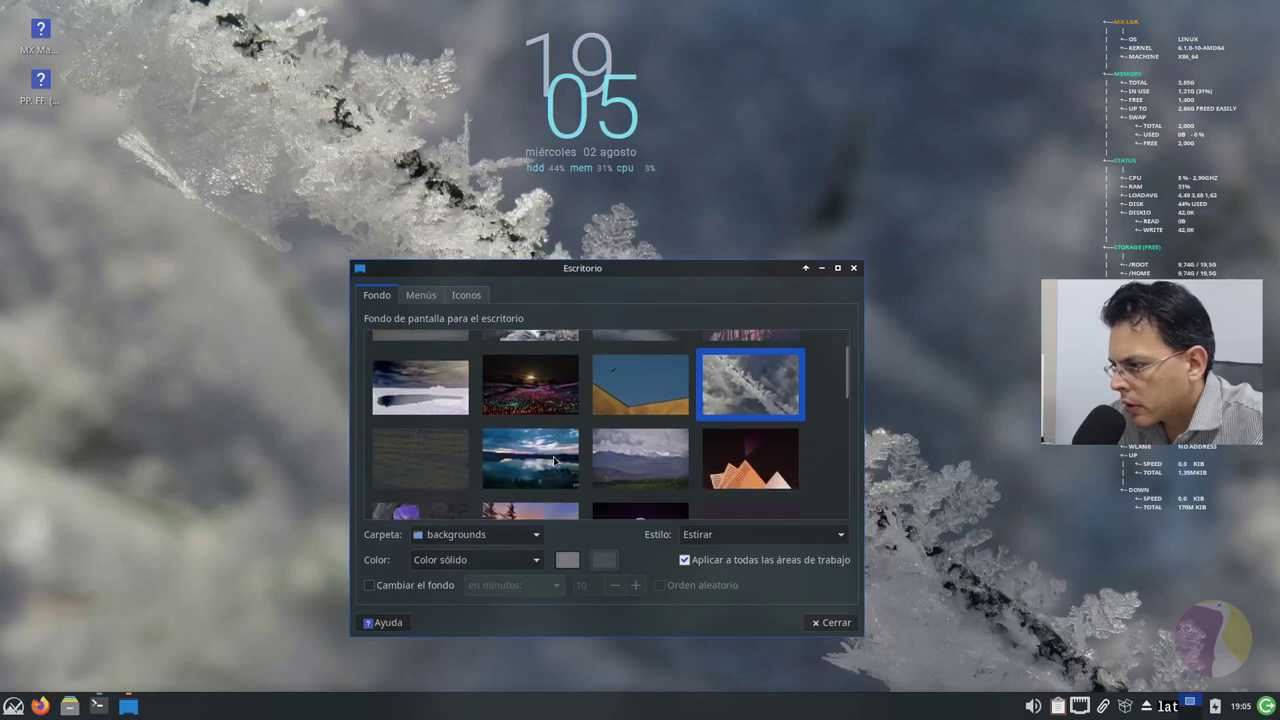
pyautogui.scroll(2, 678, 428)
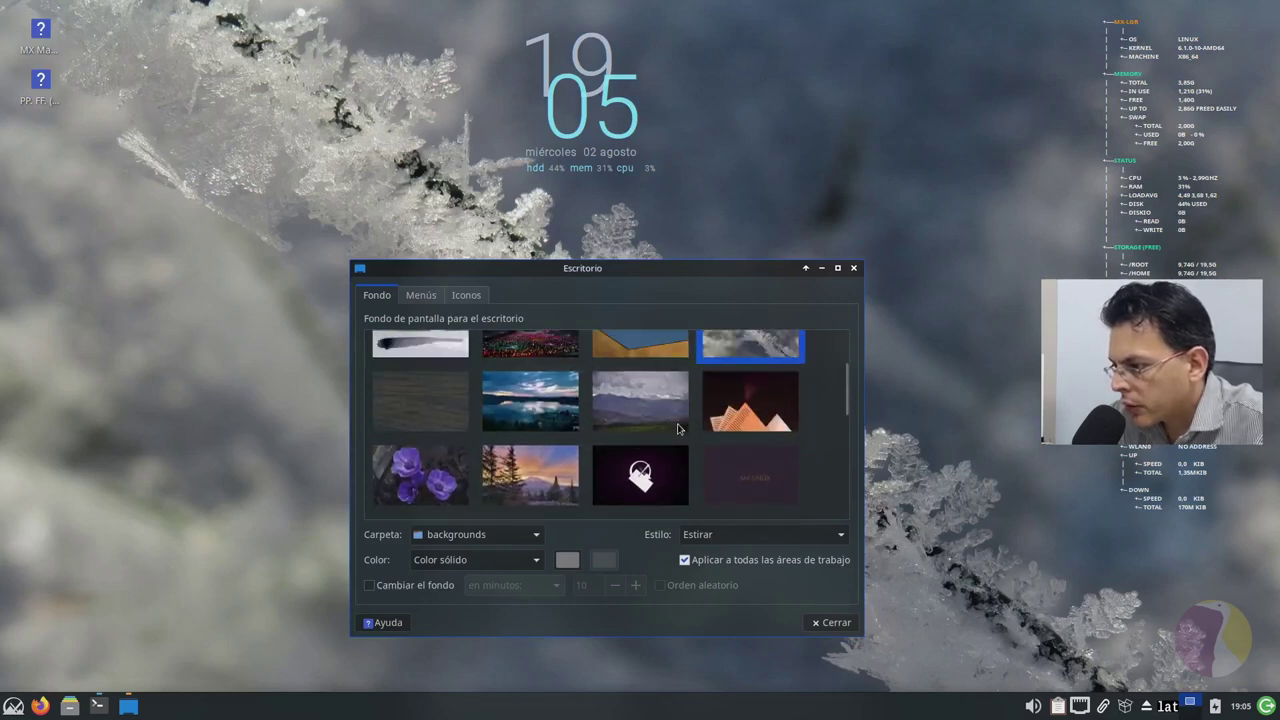
pyautogui.scroll(-1, 678, 428)
pyautogui.scroll(-6, 551, 364)
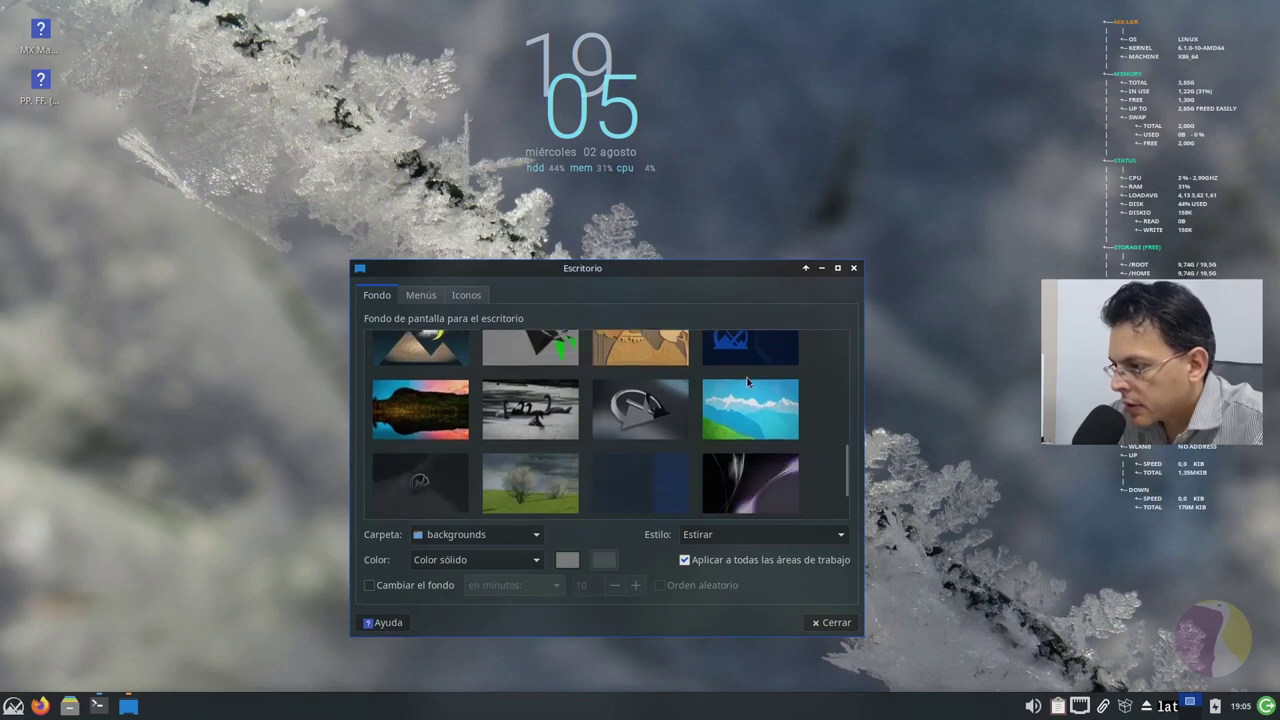
pyautogui.click(566, 475)
pyautogui.scroll(-1, 706, 384)
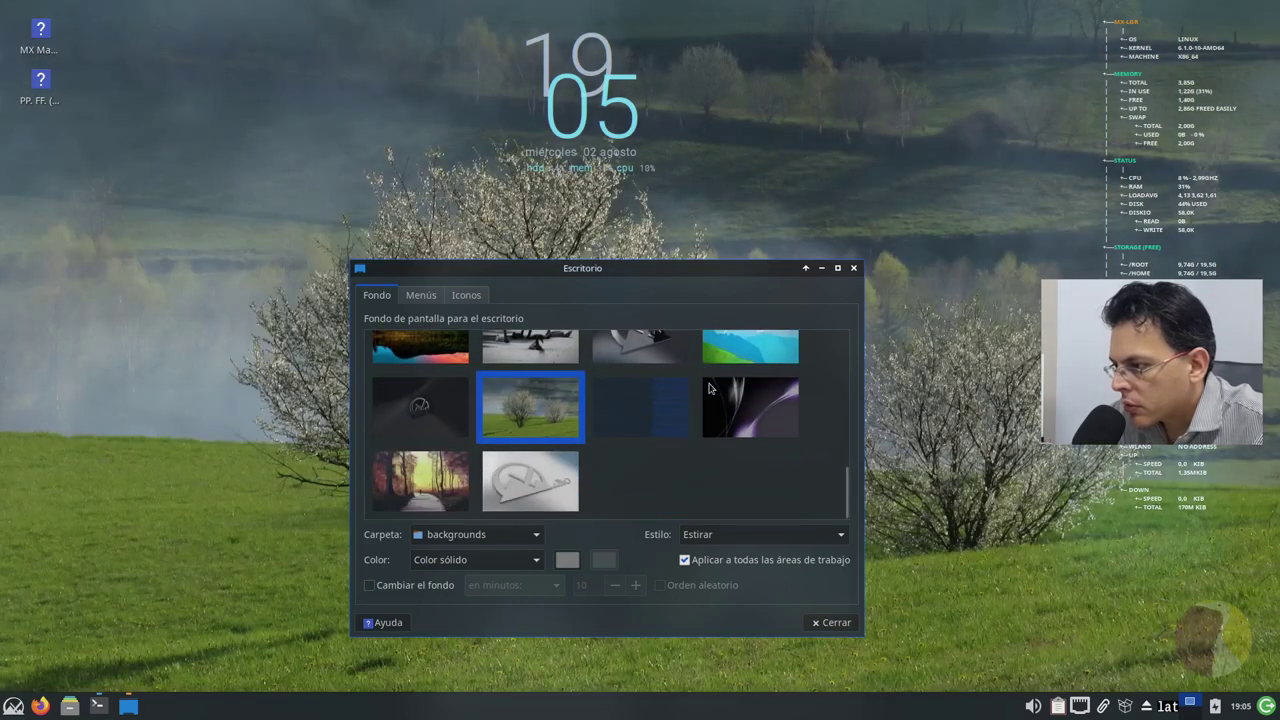
pyautogui.click(424, 484)
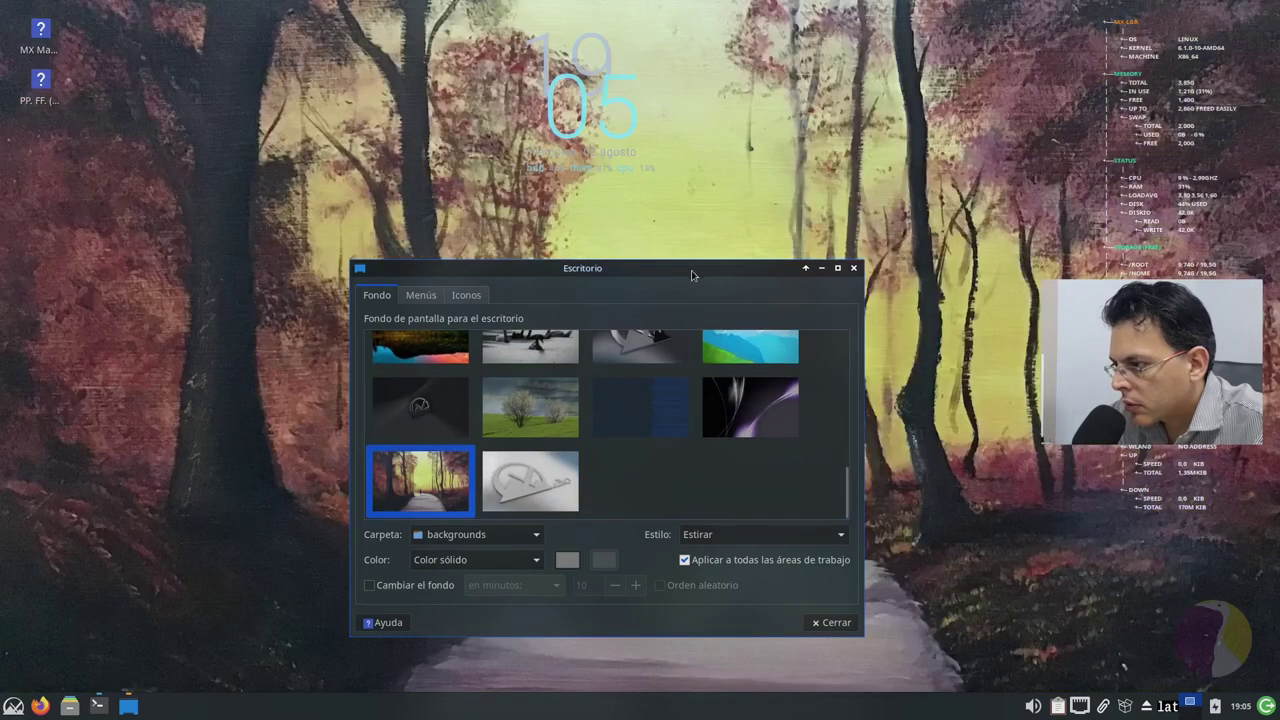
pyautogui.moveTo(692, 275); pyautogui.dragTo(681, 243)
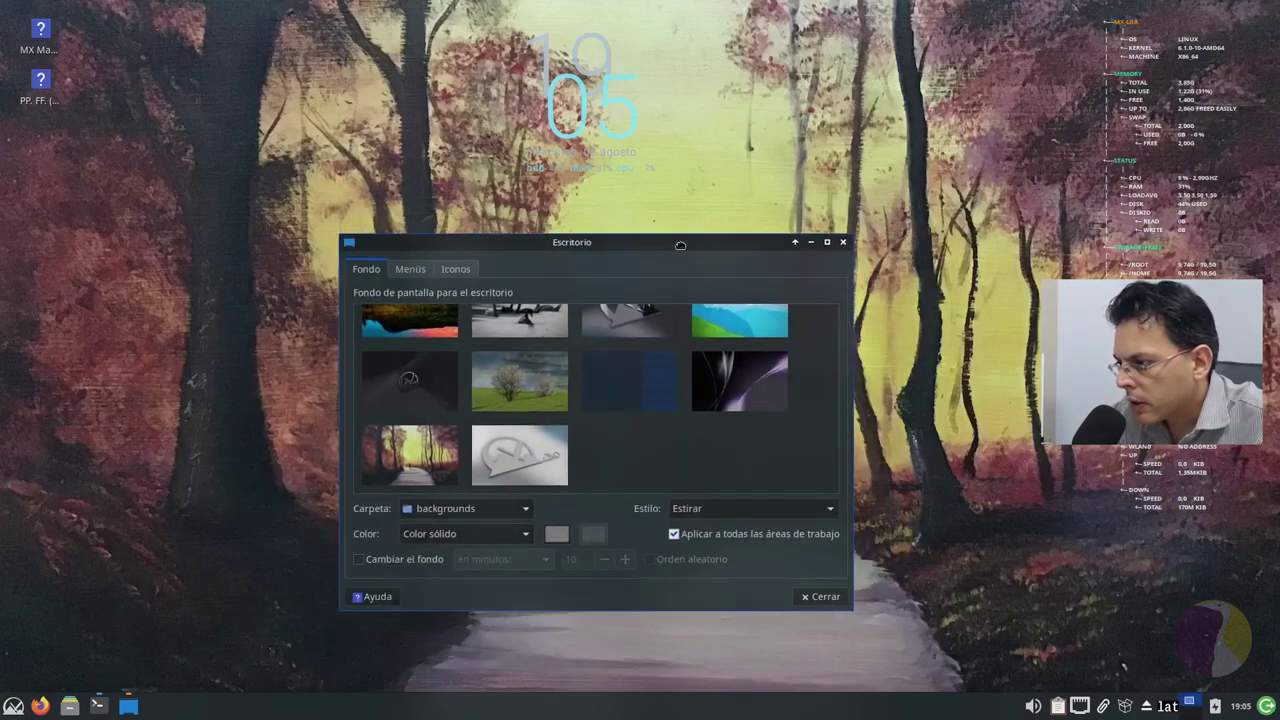
pyautogui.press('Up')
pyautogui.press('Up')
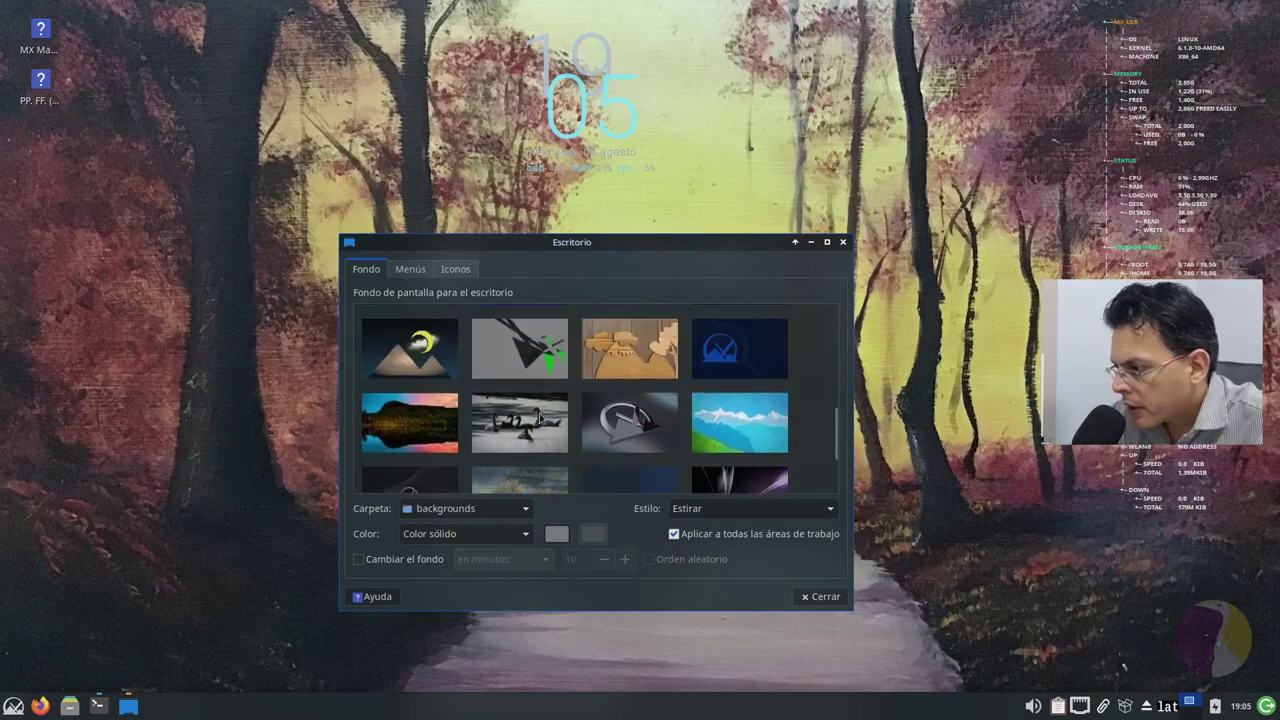
pyautogui.scroll(1, 680, 392)
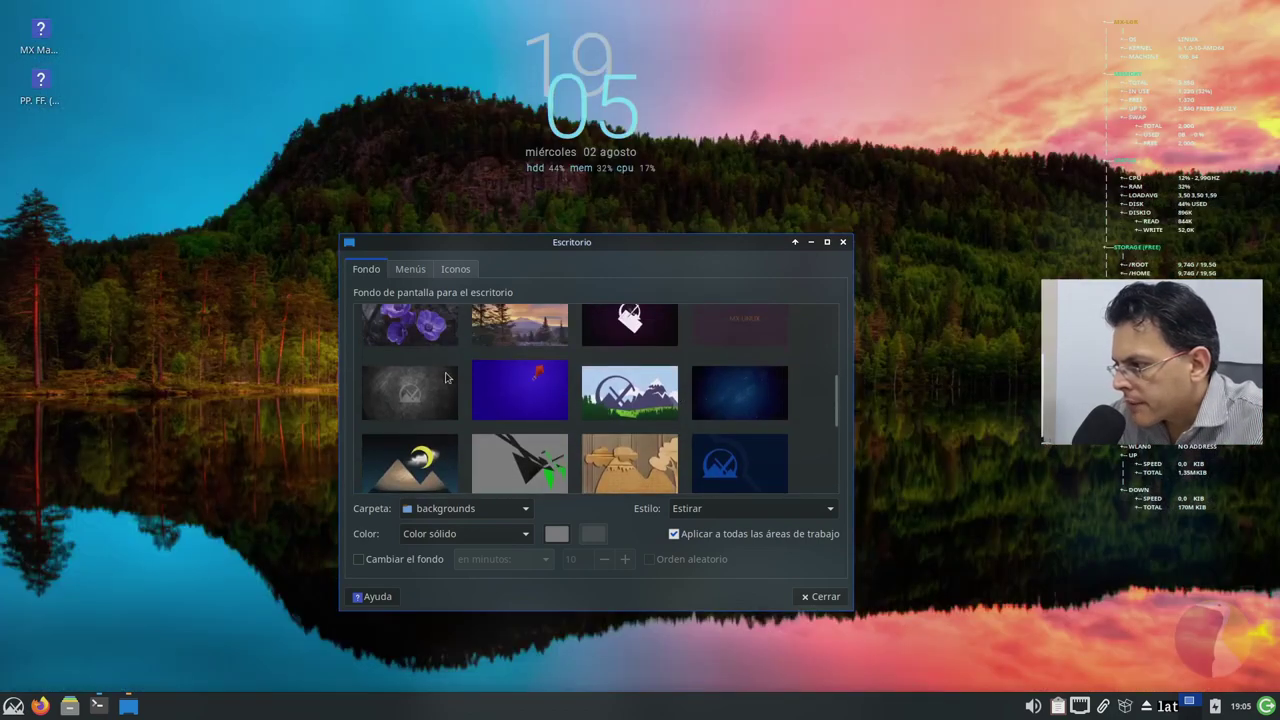
pyautogui.click(445, 386)
pyautogui.click(488, 410)
pyautogui.click(613, 403)
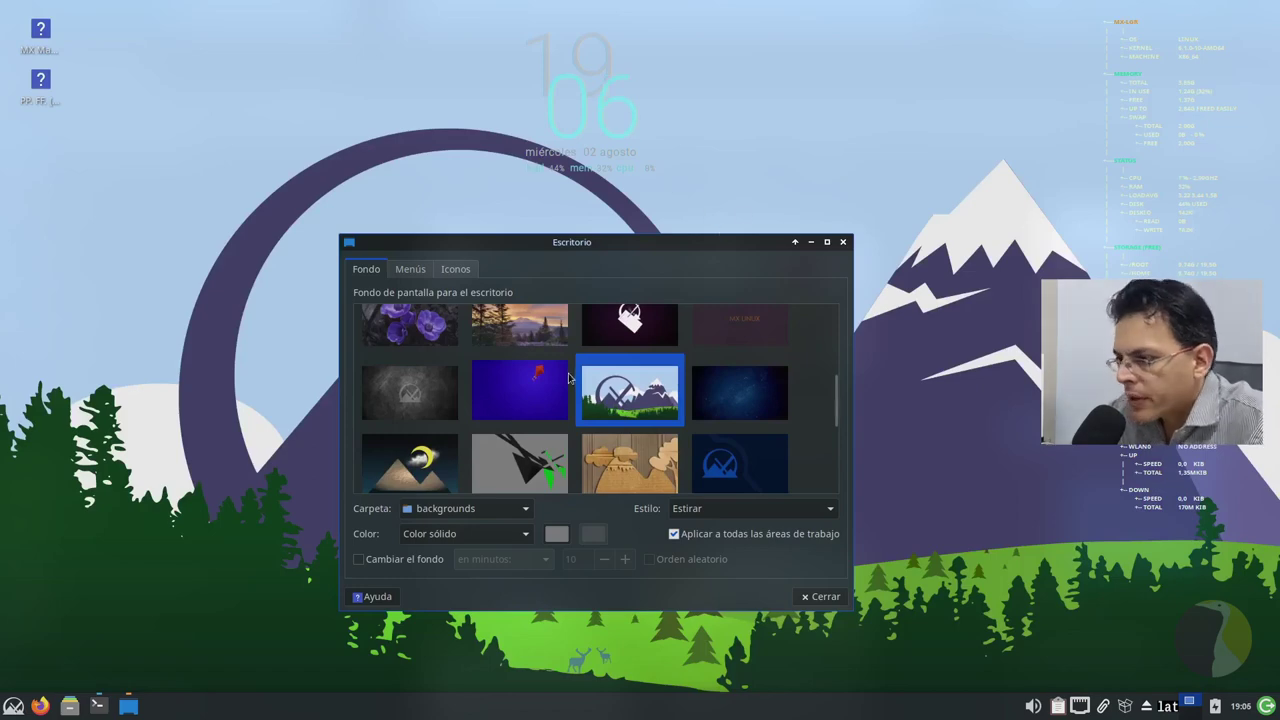
pyautogui.click(736, 414)
pyautogui.scroll(1, 755, 396)
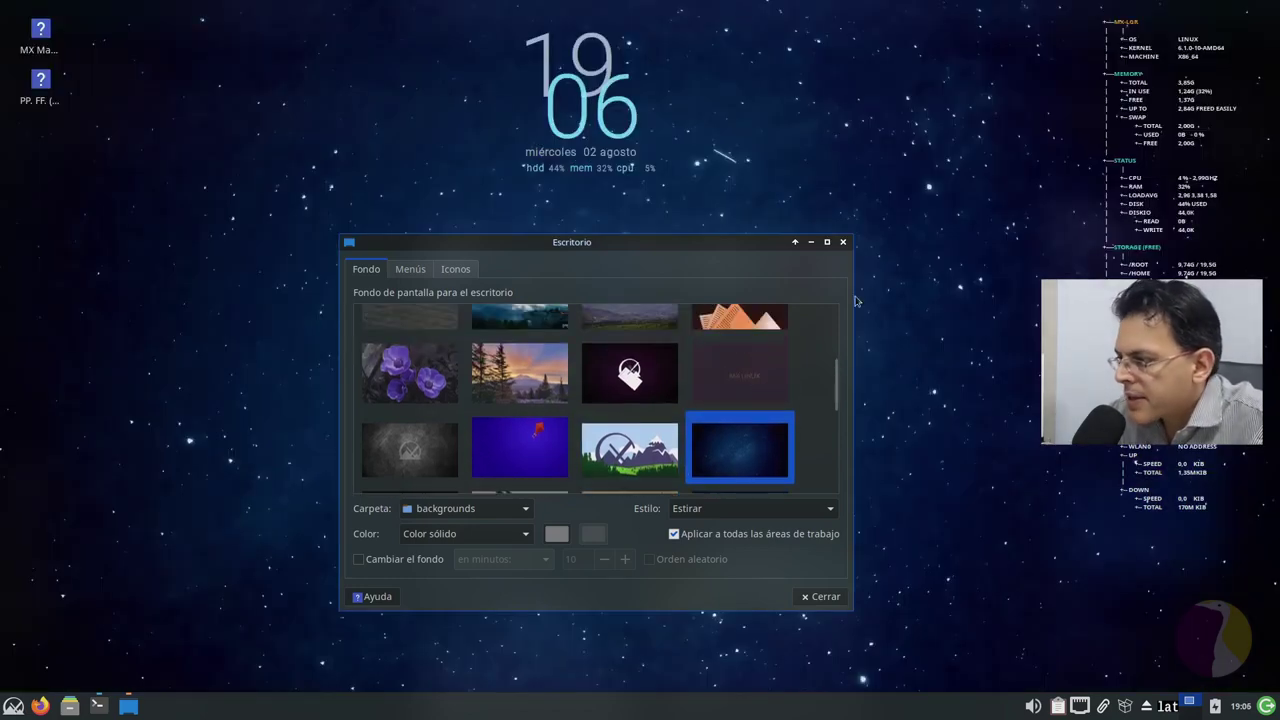
pyautogui.scroll(1, 687, 377)
pyautogui.click(729, 348)
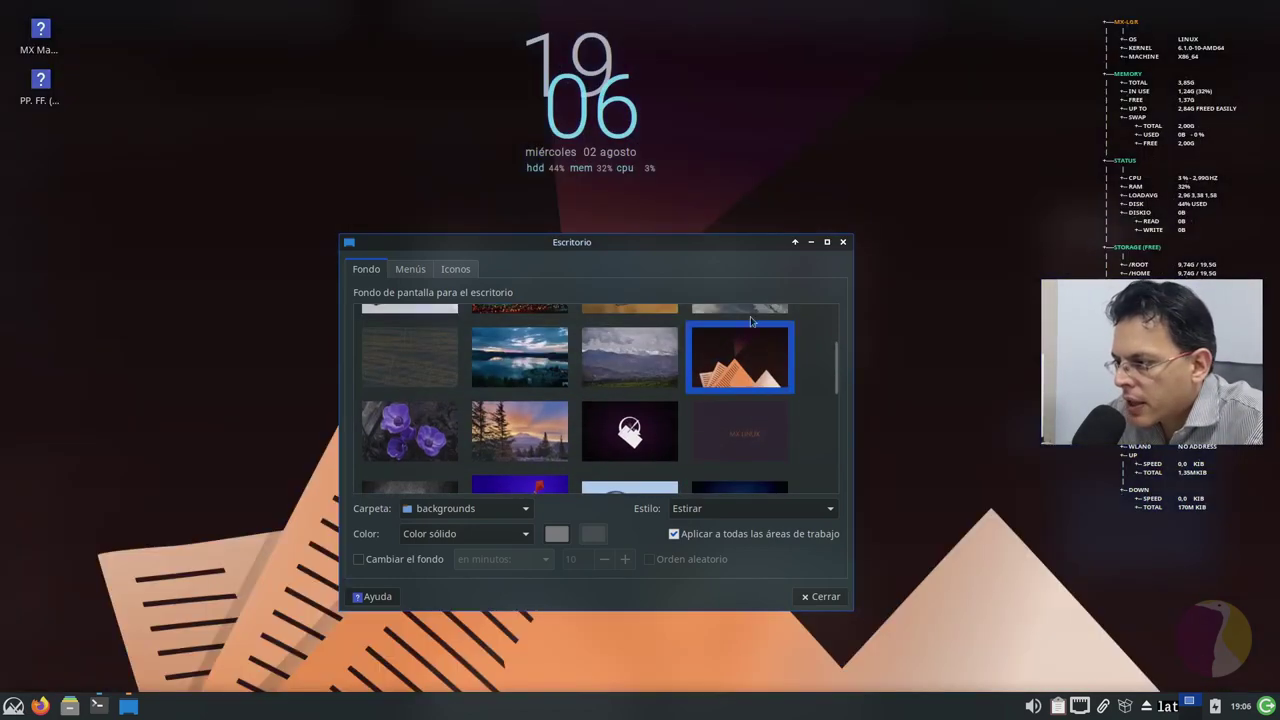
pyautogui.scroll(1, 767, 312)
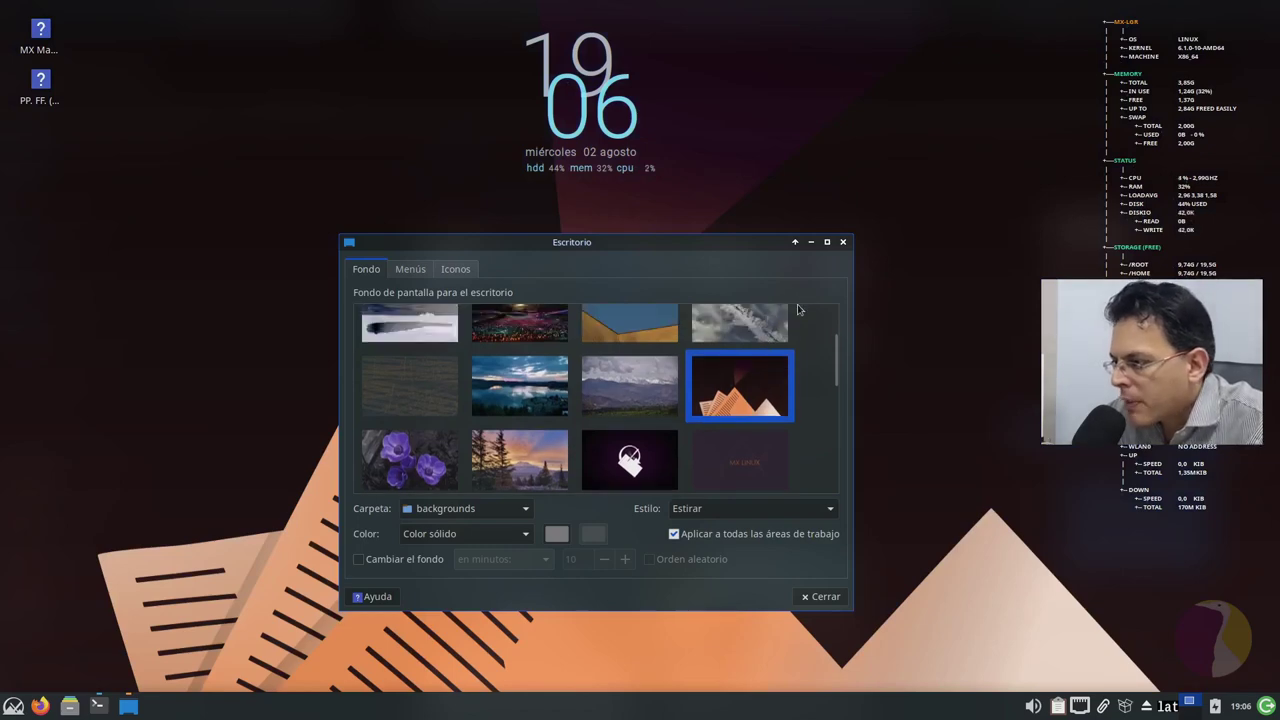
pyautogui.scroll(1, 776, 337)
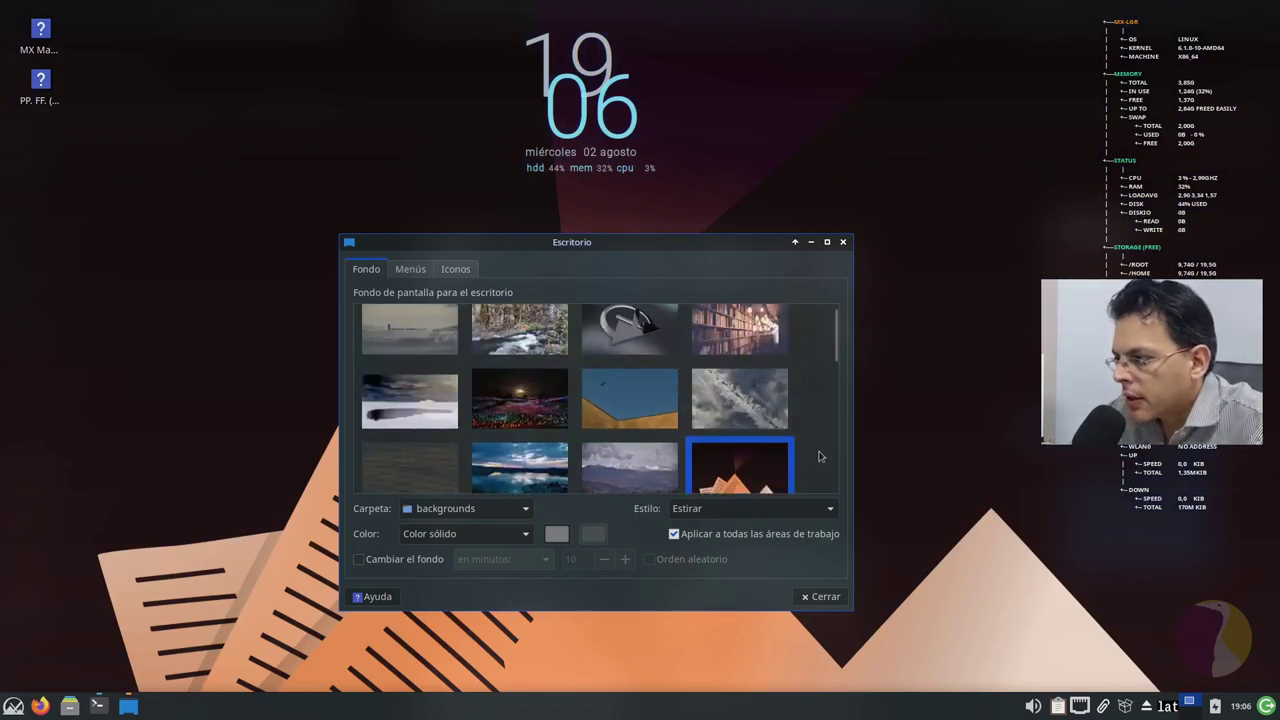
pyautogui.click(631, 345)
pyautogui.click(755, 368)
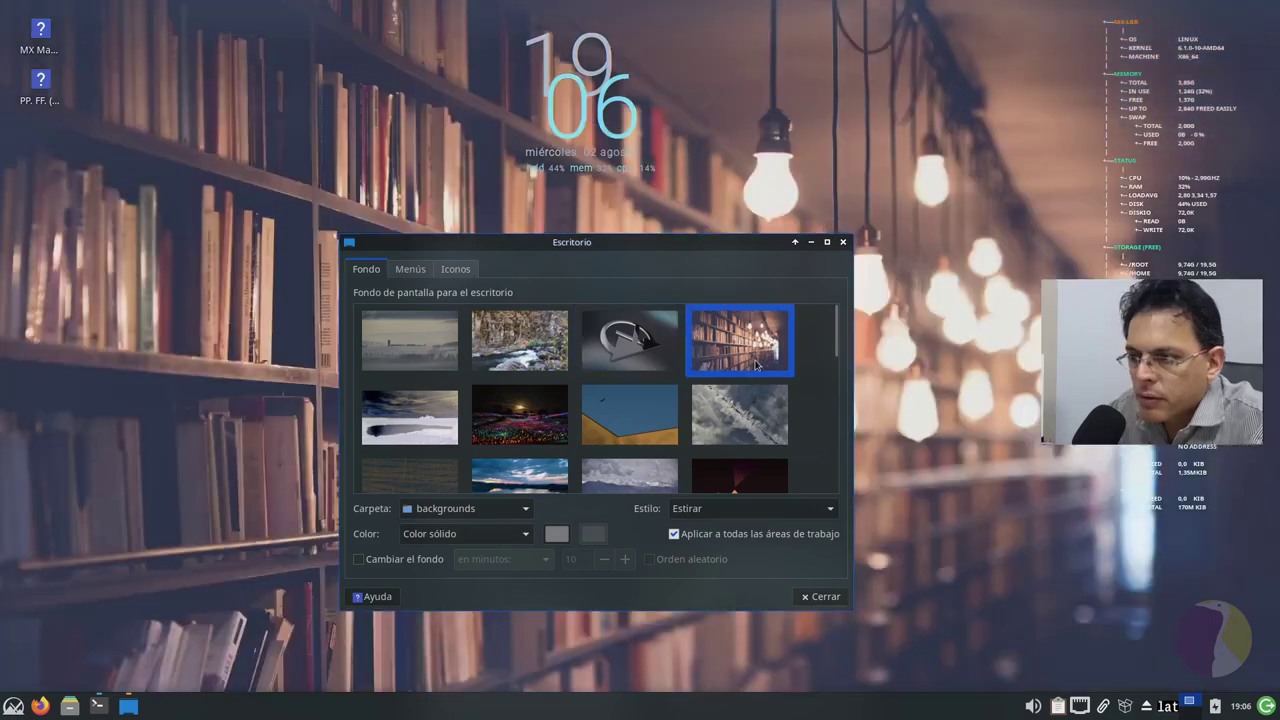
pyautogui.click(636, 352)
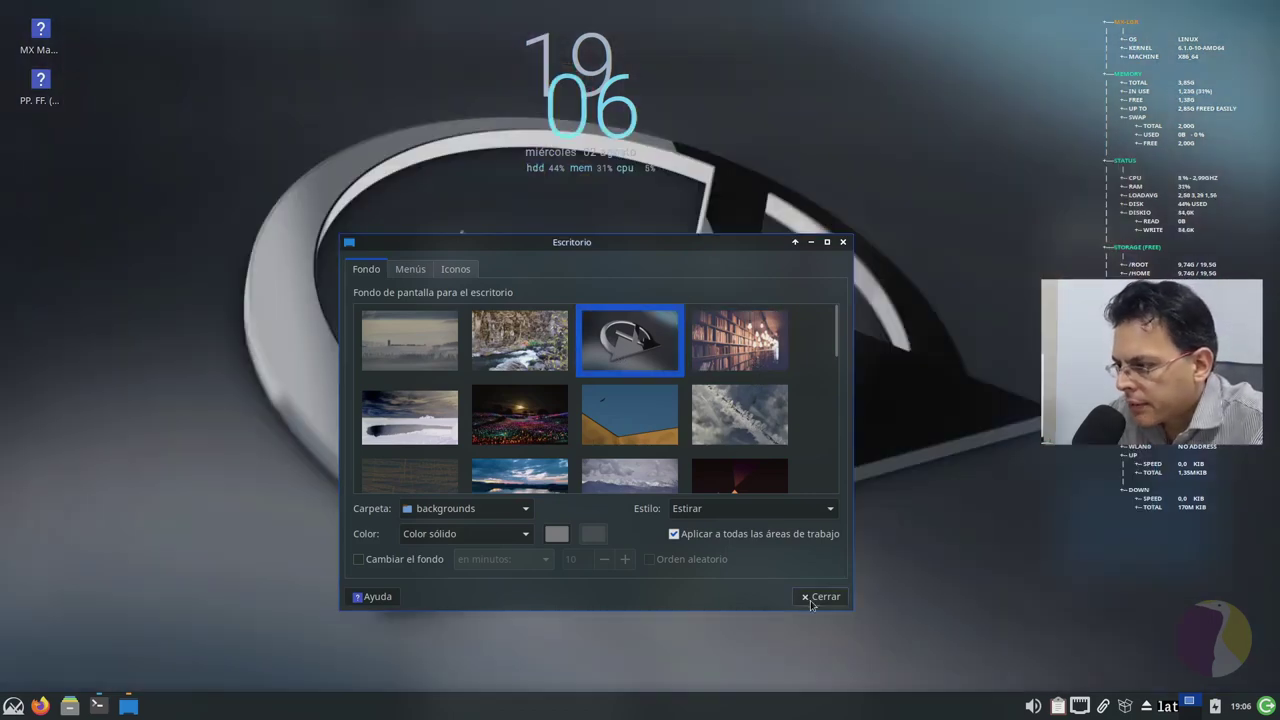
pyautogui.click(818, 600)
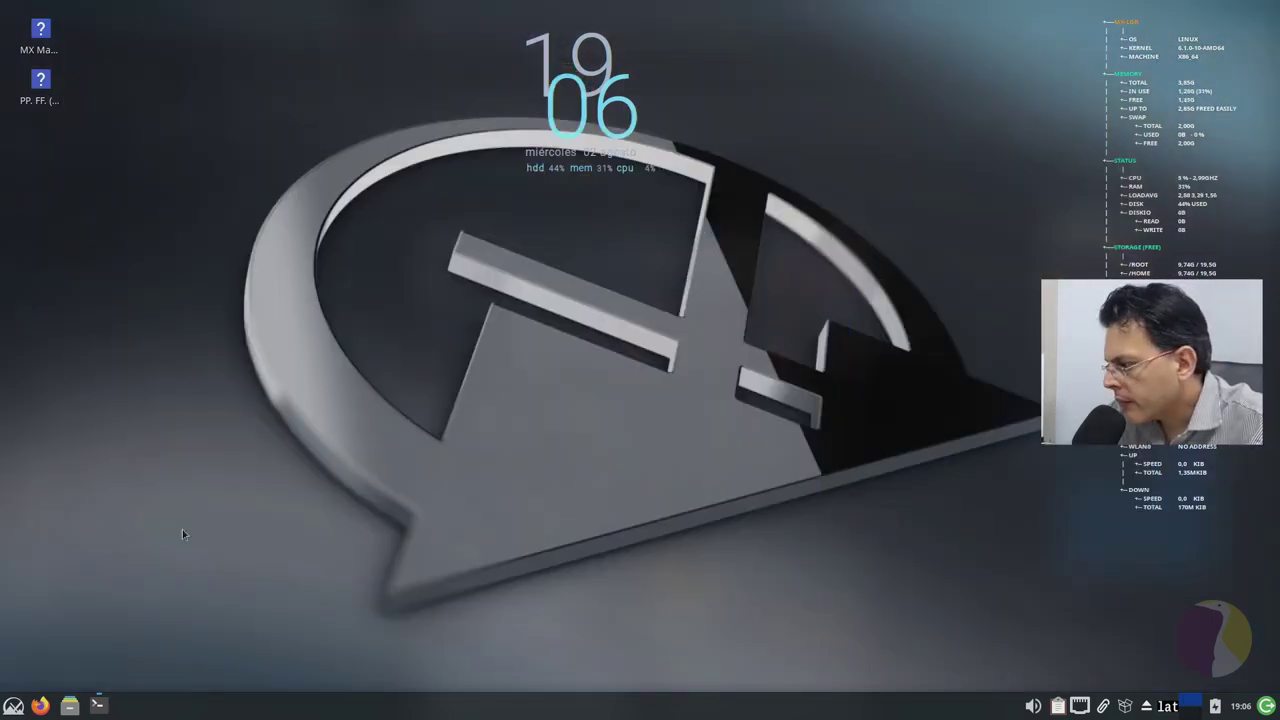
pyautogui.click(69, 705)
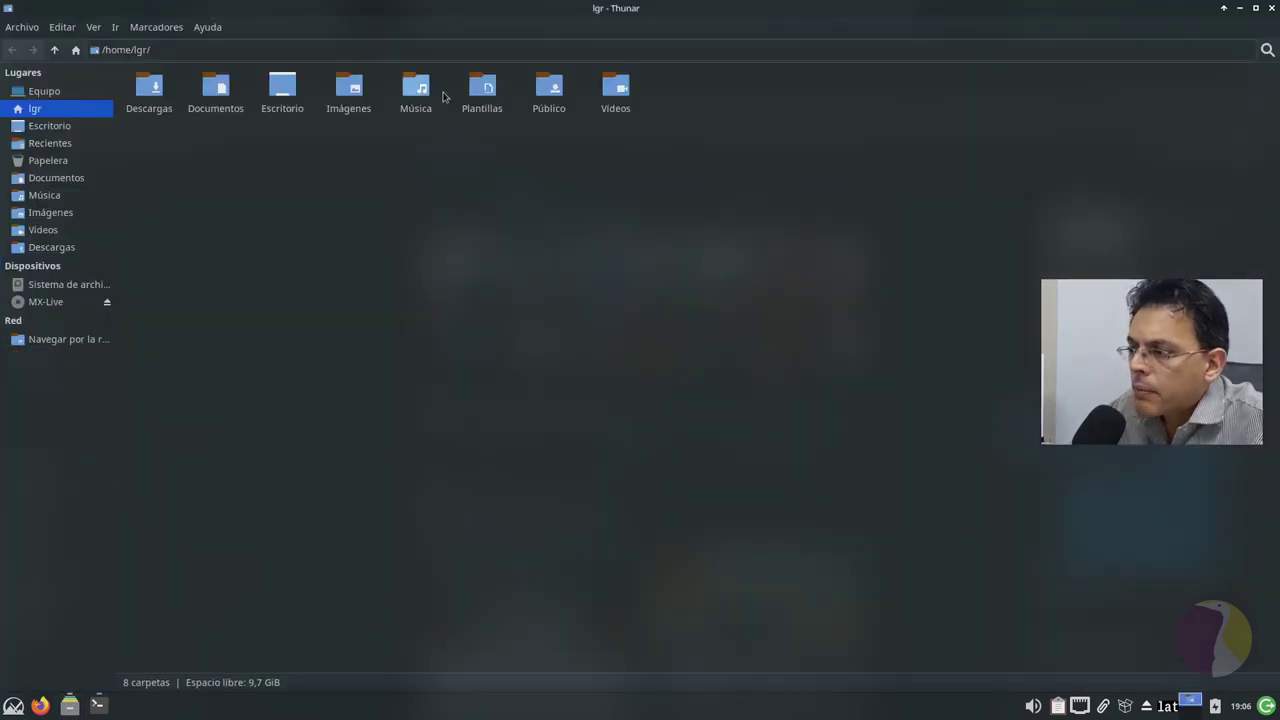
pyautogui.hotkey('ctrl', '+')
pyautogui.hotkey('ctrl', '+')
pyautogui.hotkey('ctrl', '+')
pyautogui.hotkey('ctrl', '+')
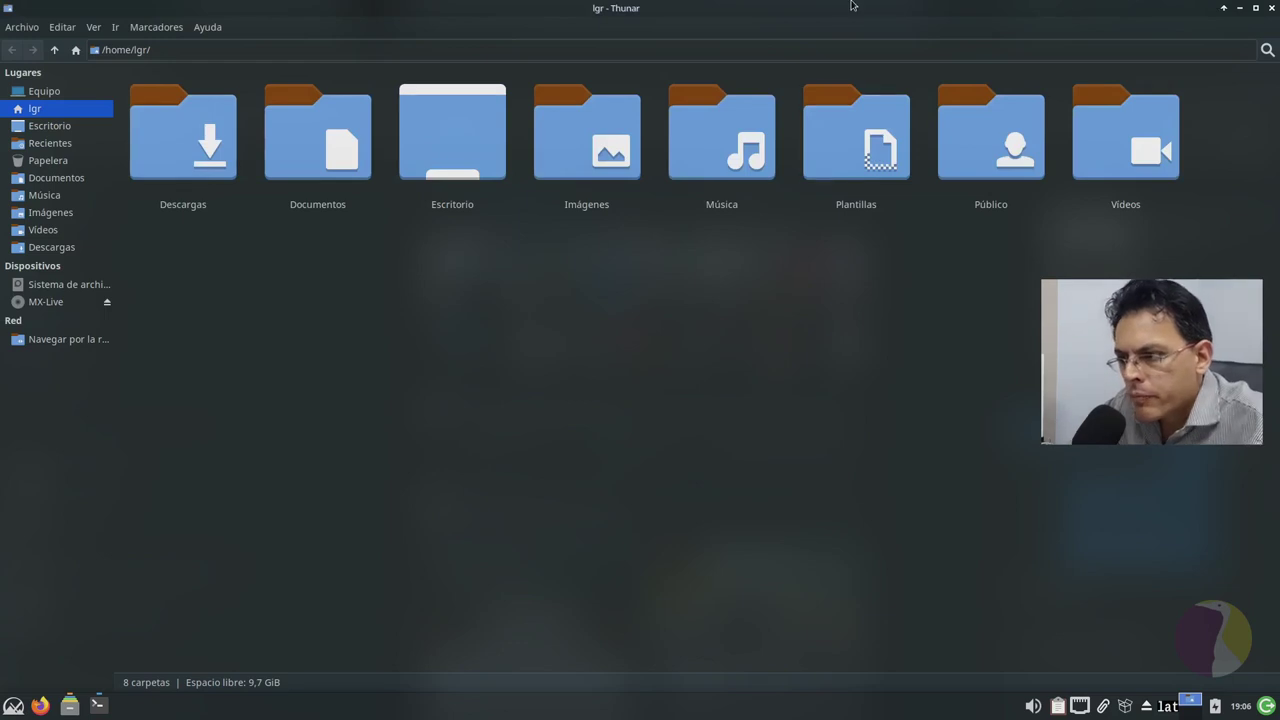
pyautogui.moveTo(1036, 172)
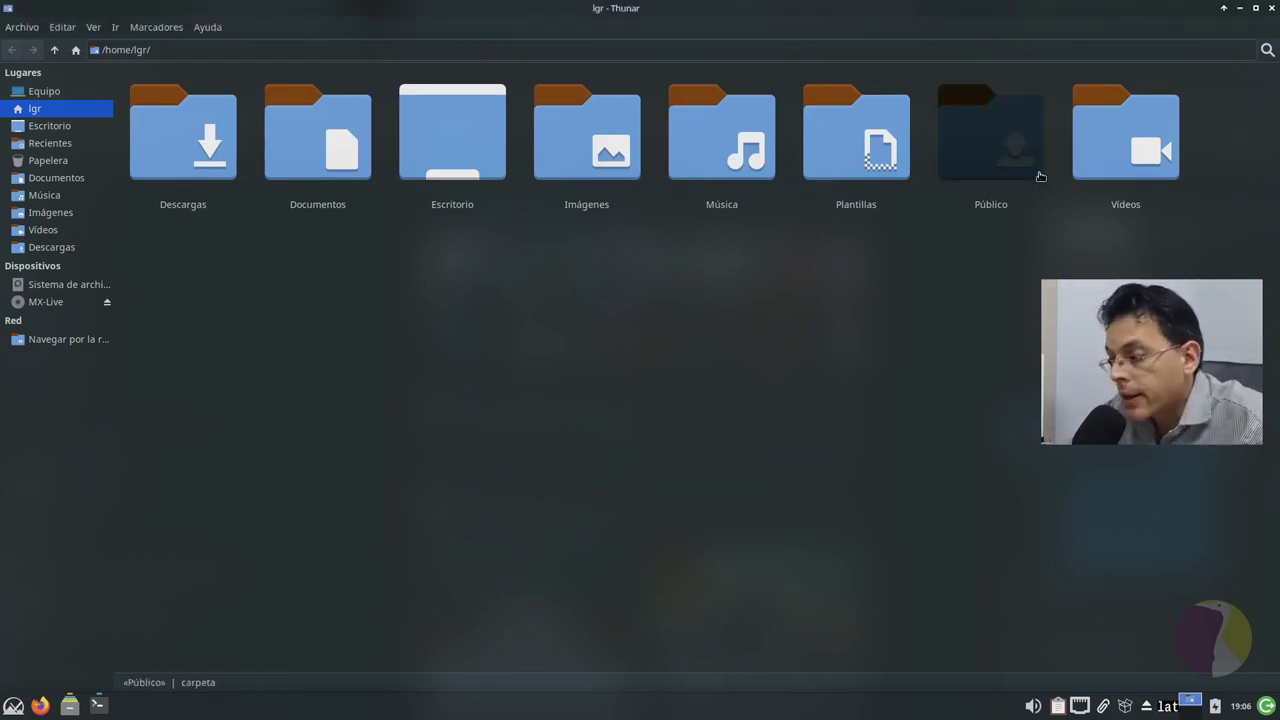
pyautogui.click(209, 28)
pyautogui.click(766, 396)
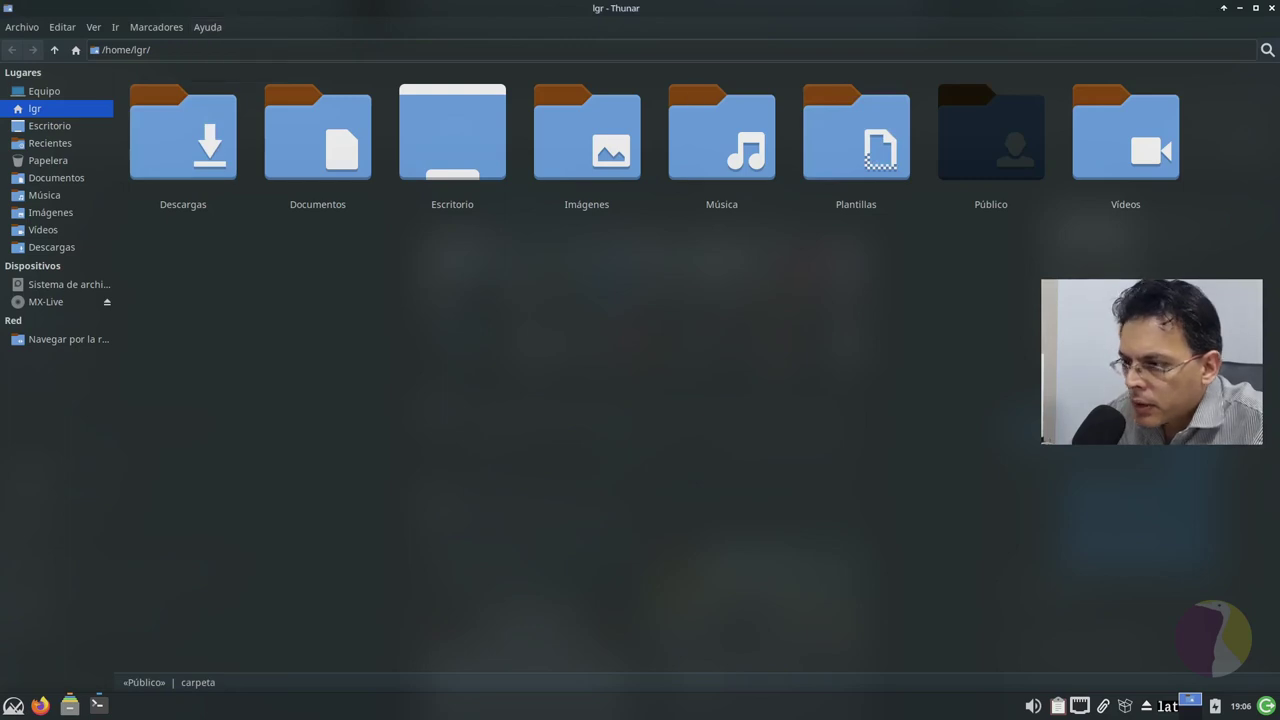
pyautogui.click(1271, 8)
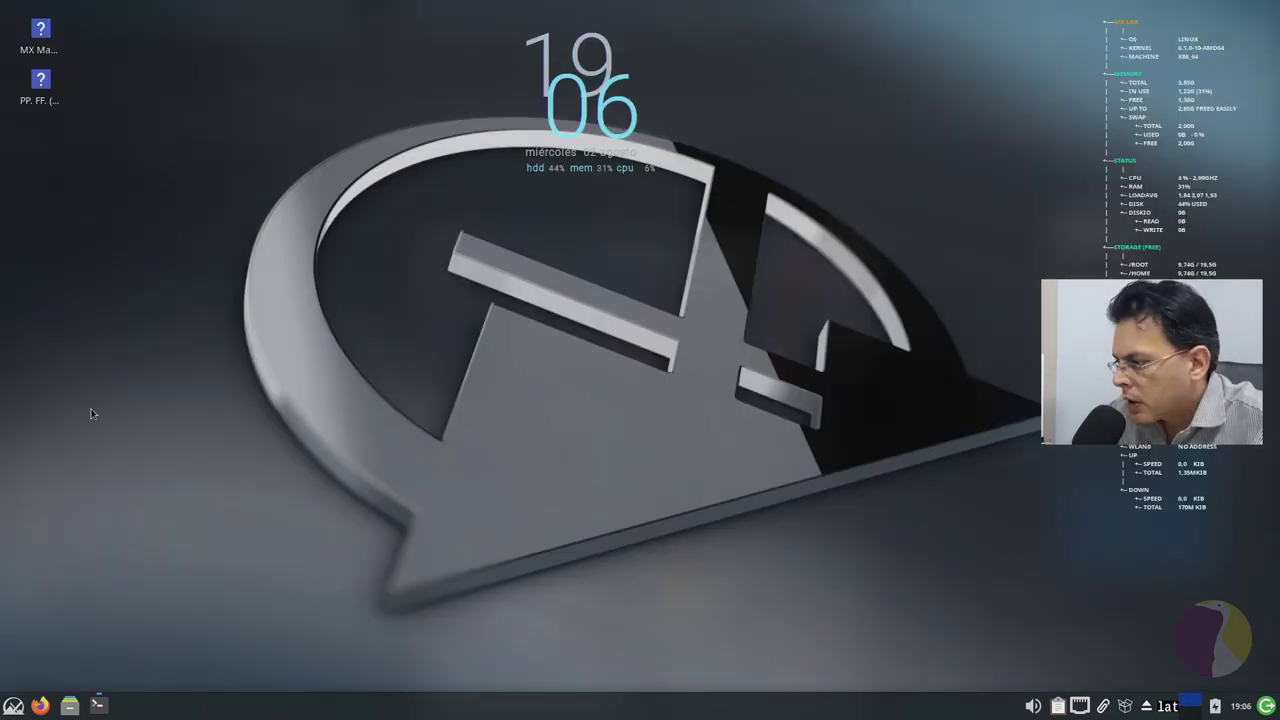
pyautogui.click(13, 705)
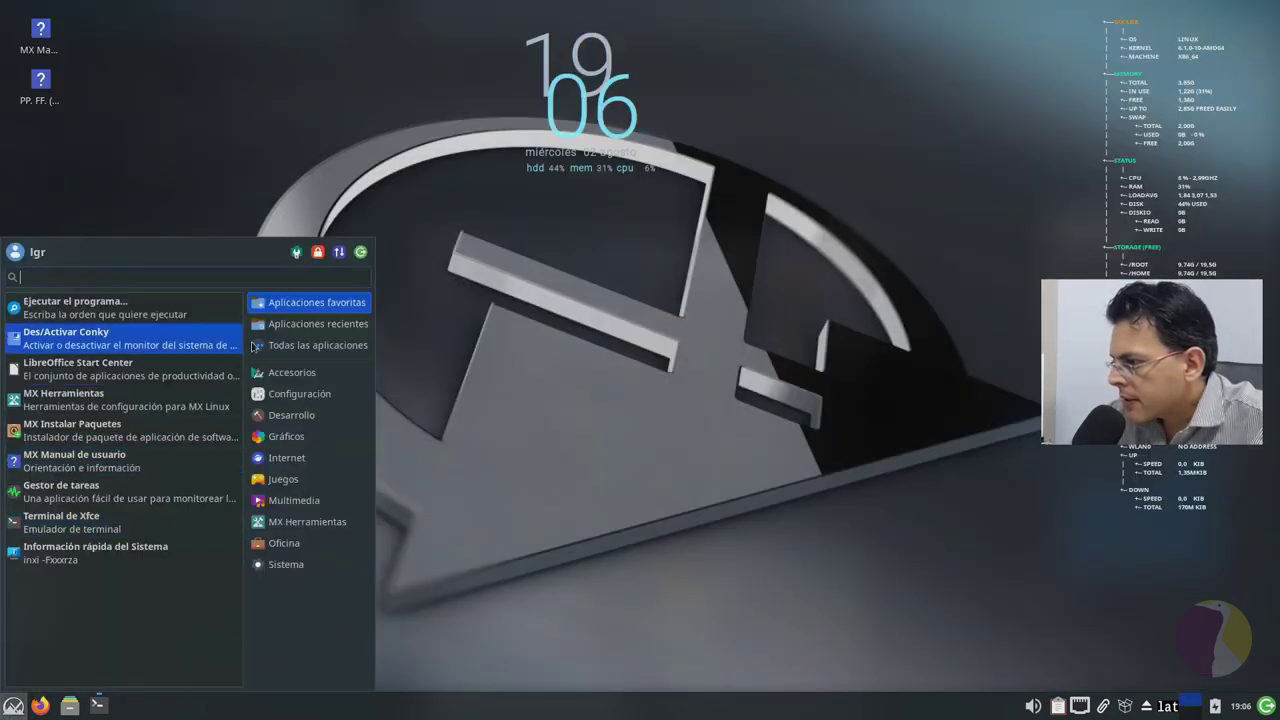
pyautogui.click(296, 253)
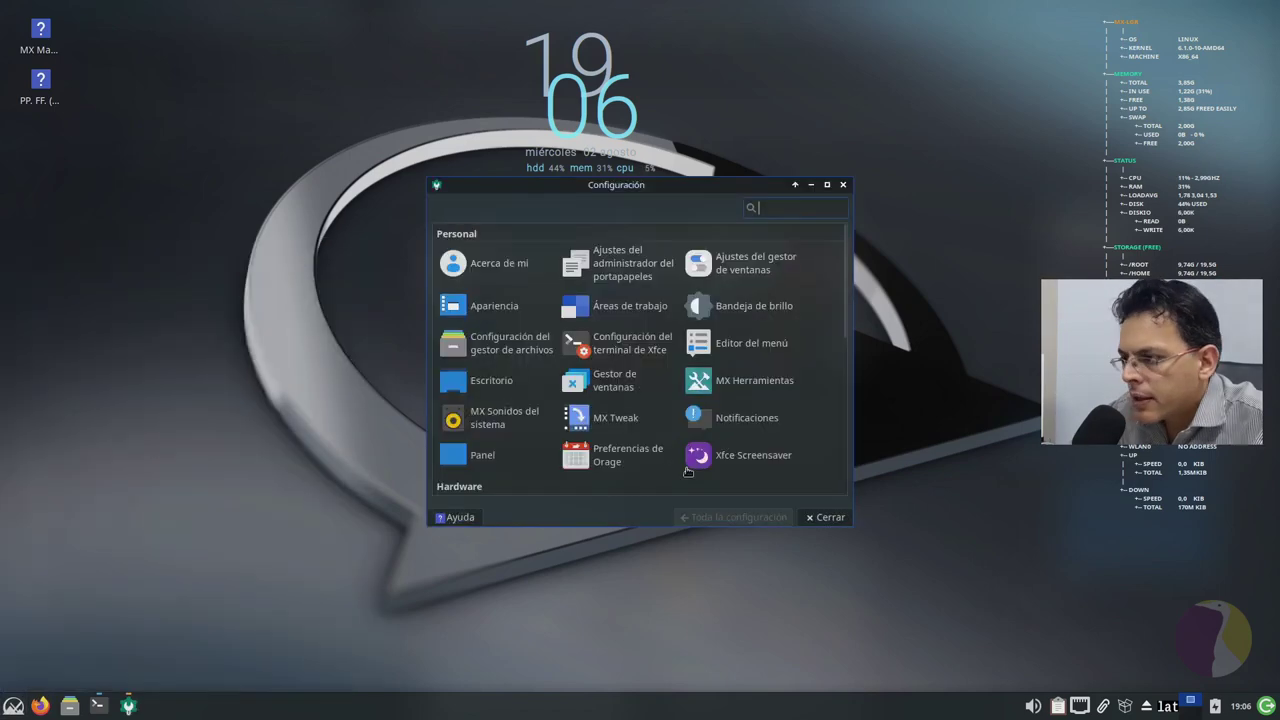
pyautogui.click(828, 187)
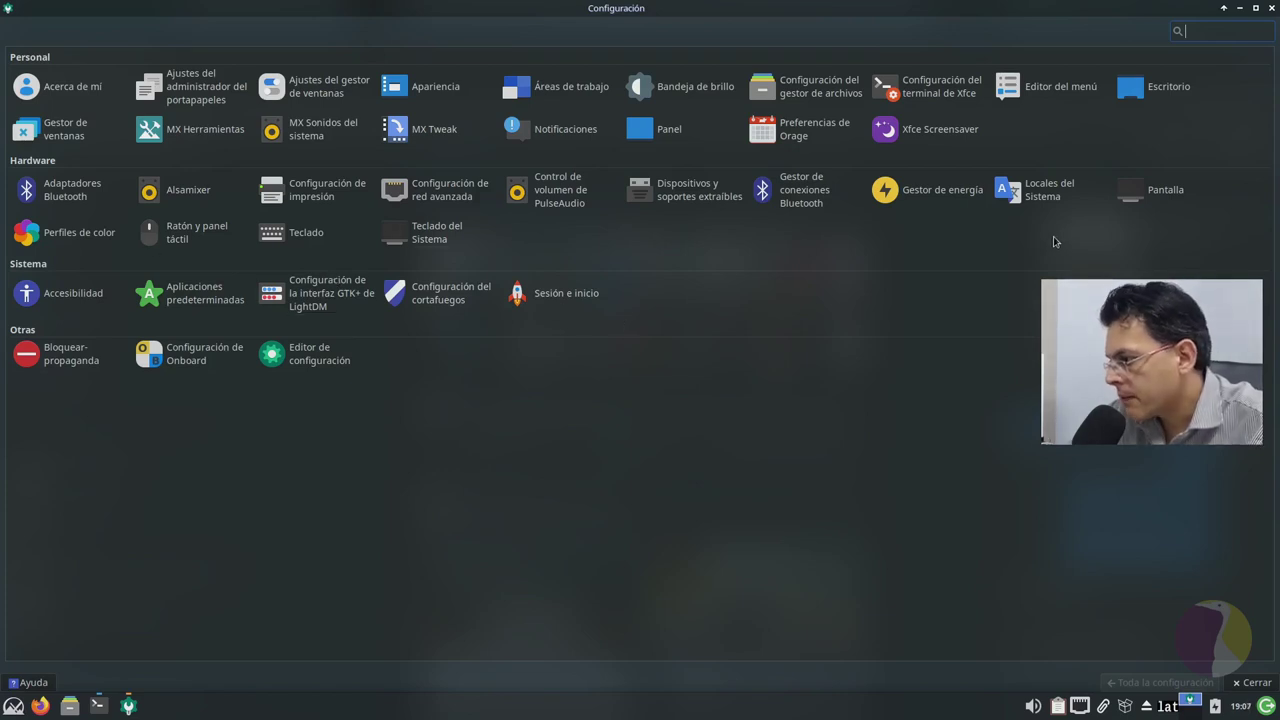
pyautogui.click(1252, 682)
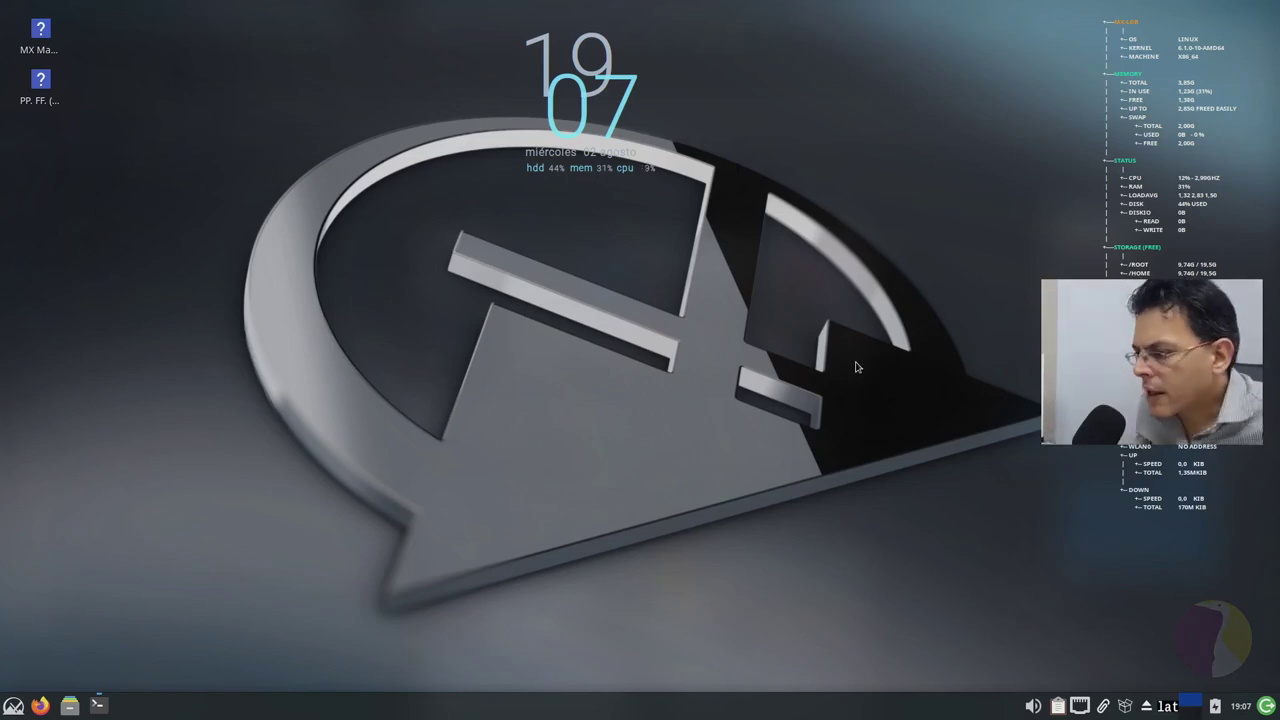